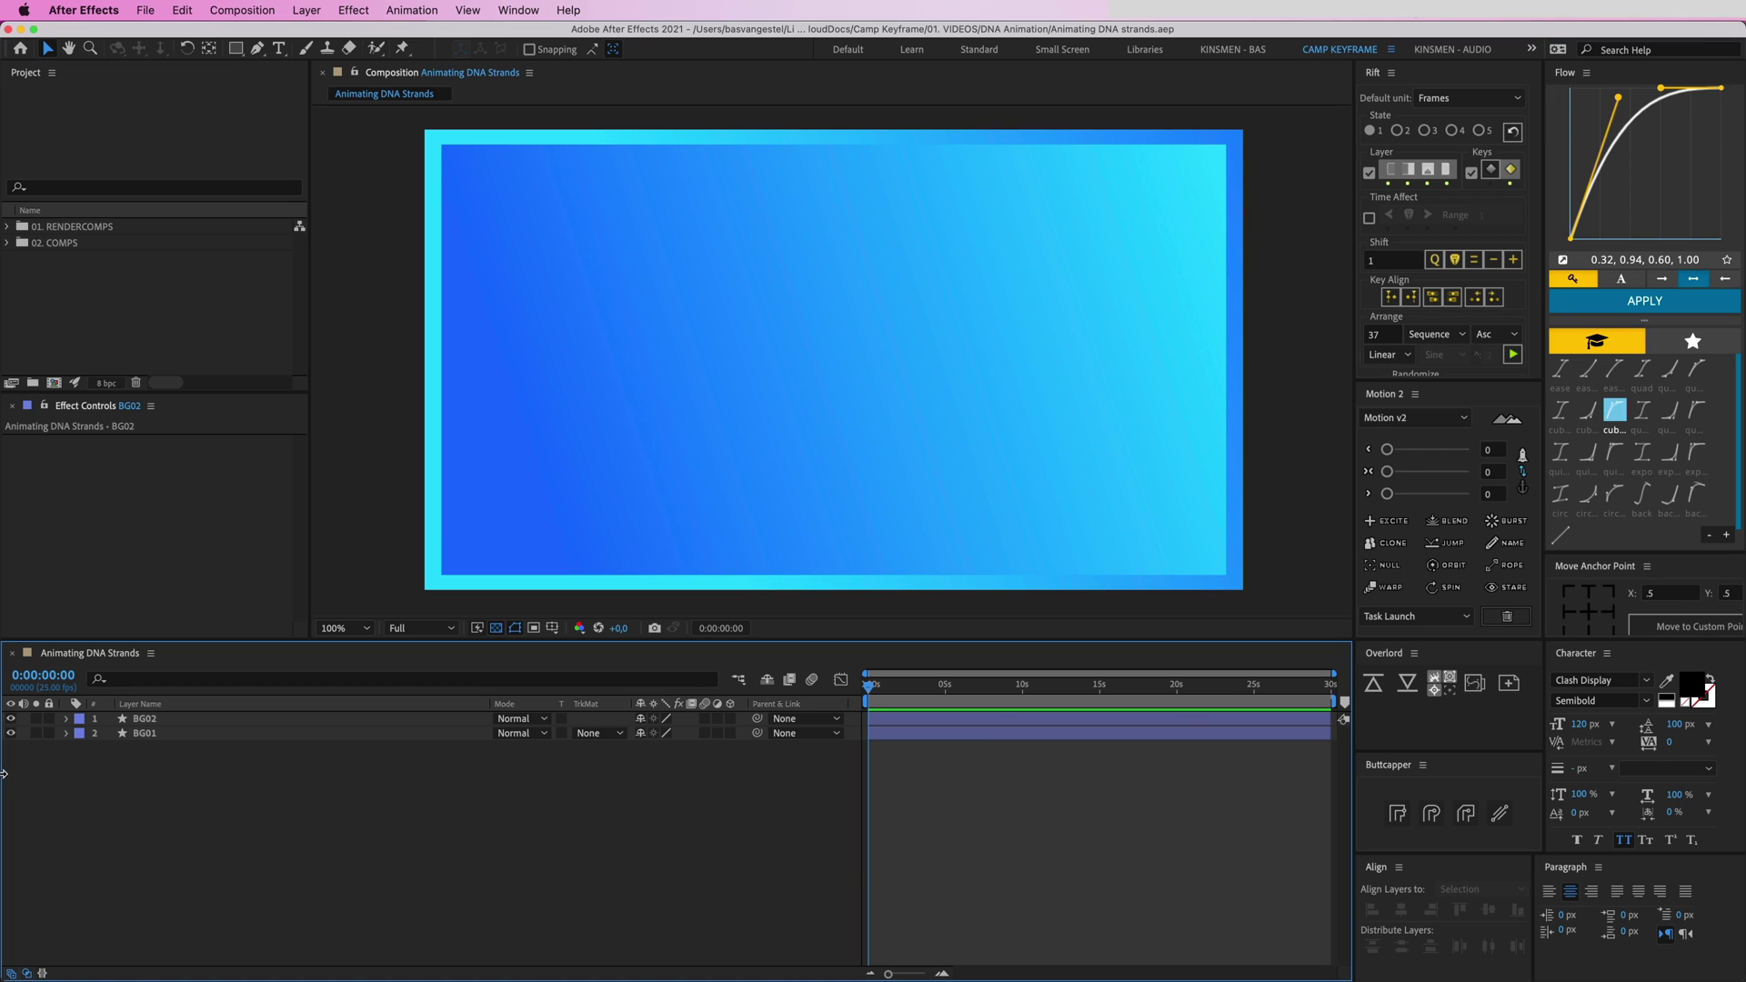
# Lock the BG02 and BG01 background layers
pyautogui.click(165, 720)
pyautogui.moveTo(51, 718); pyautogui.dragTo(50, 733)
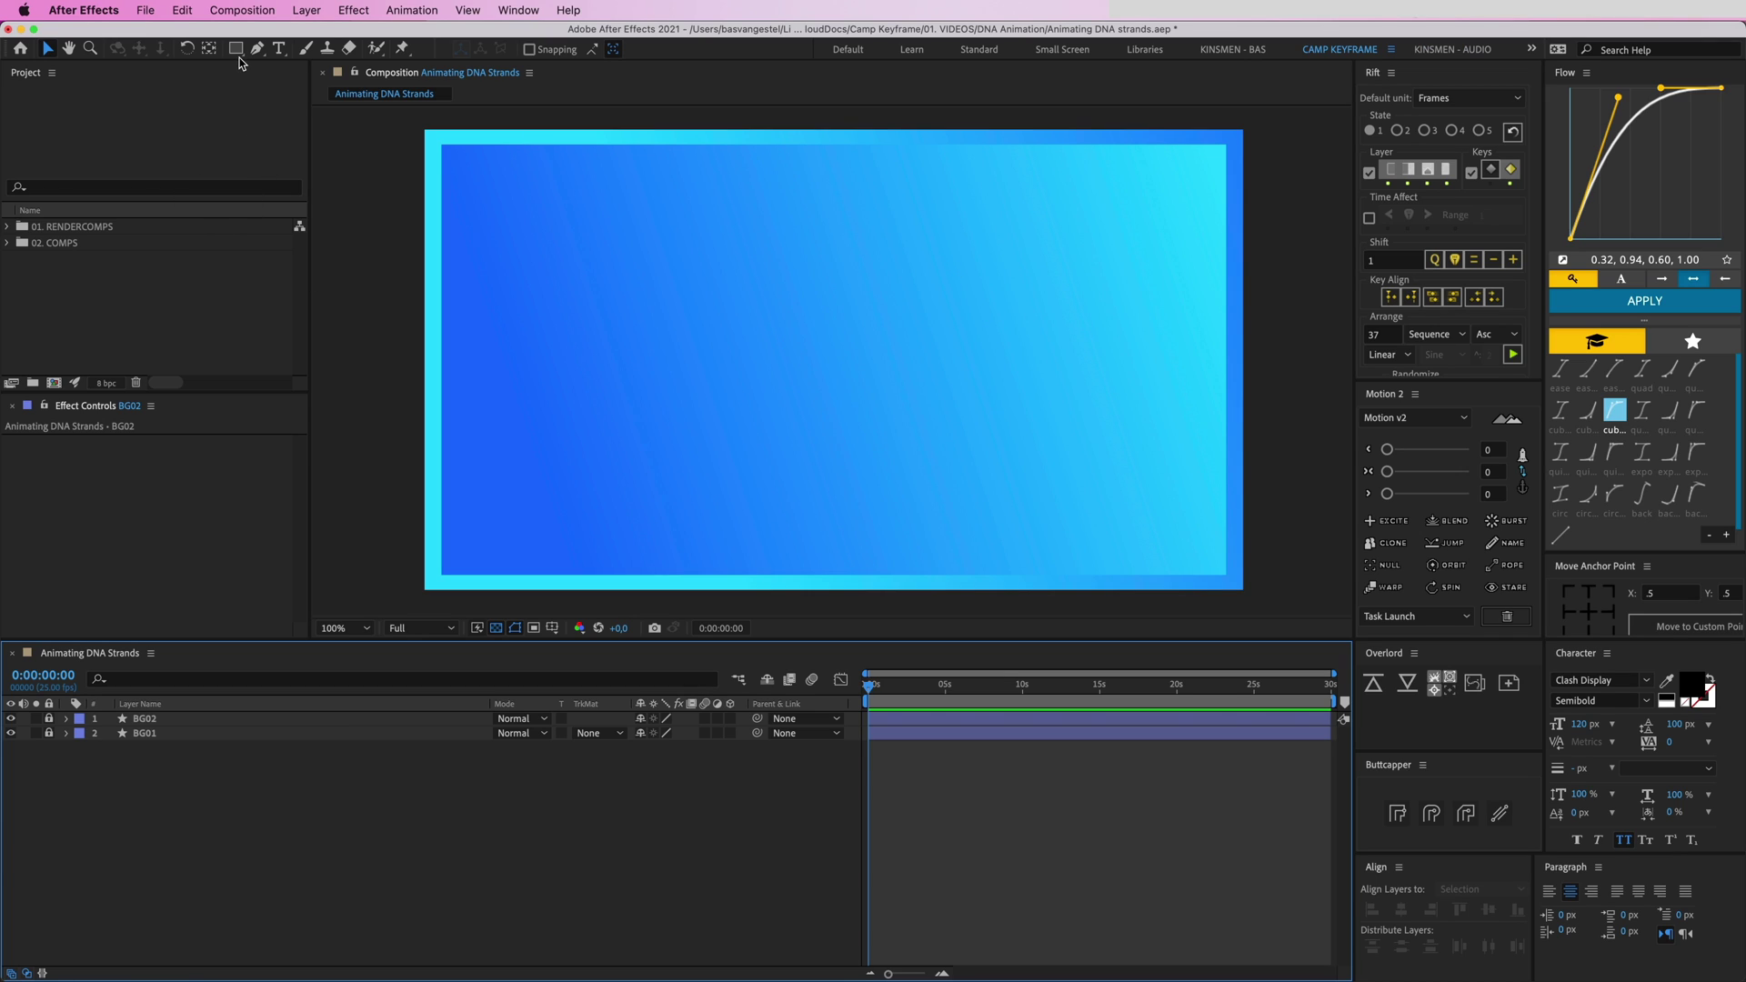
# Draw a small circle as a new shape layer in the upper-left part of the composition with the Ellipse tool
pyautogui.moveTo(235, 48); pyautogui.dragTo(273, 85)
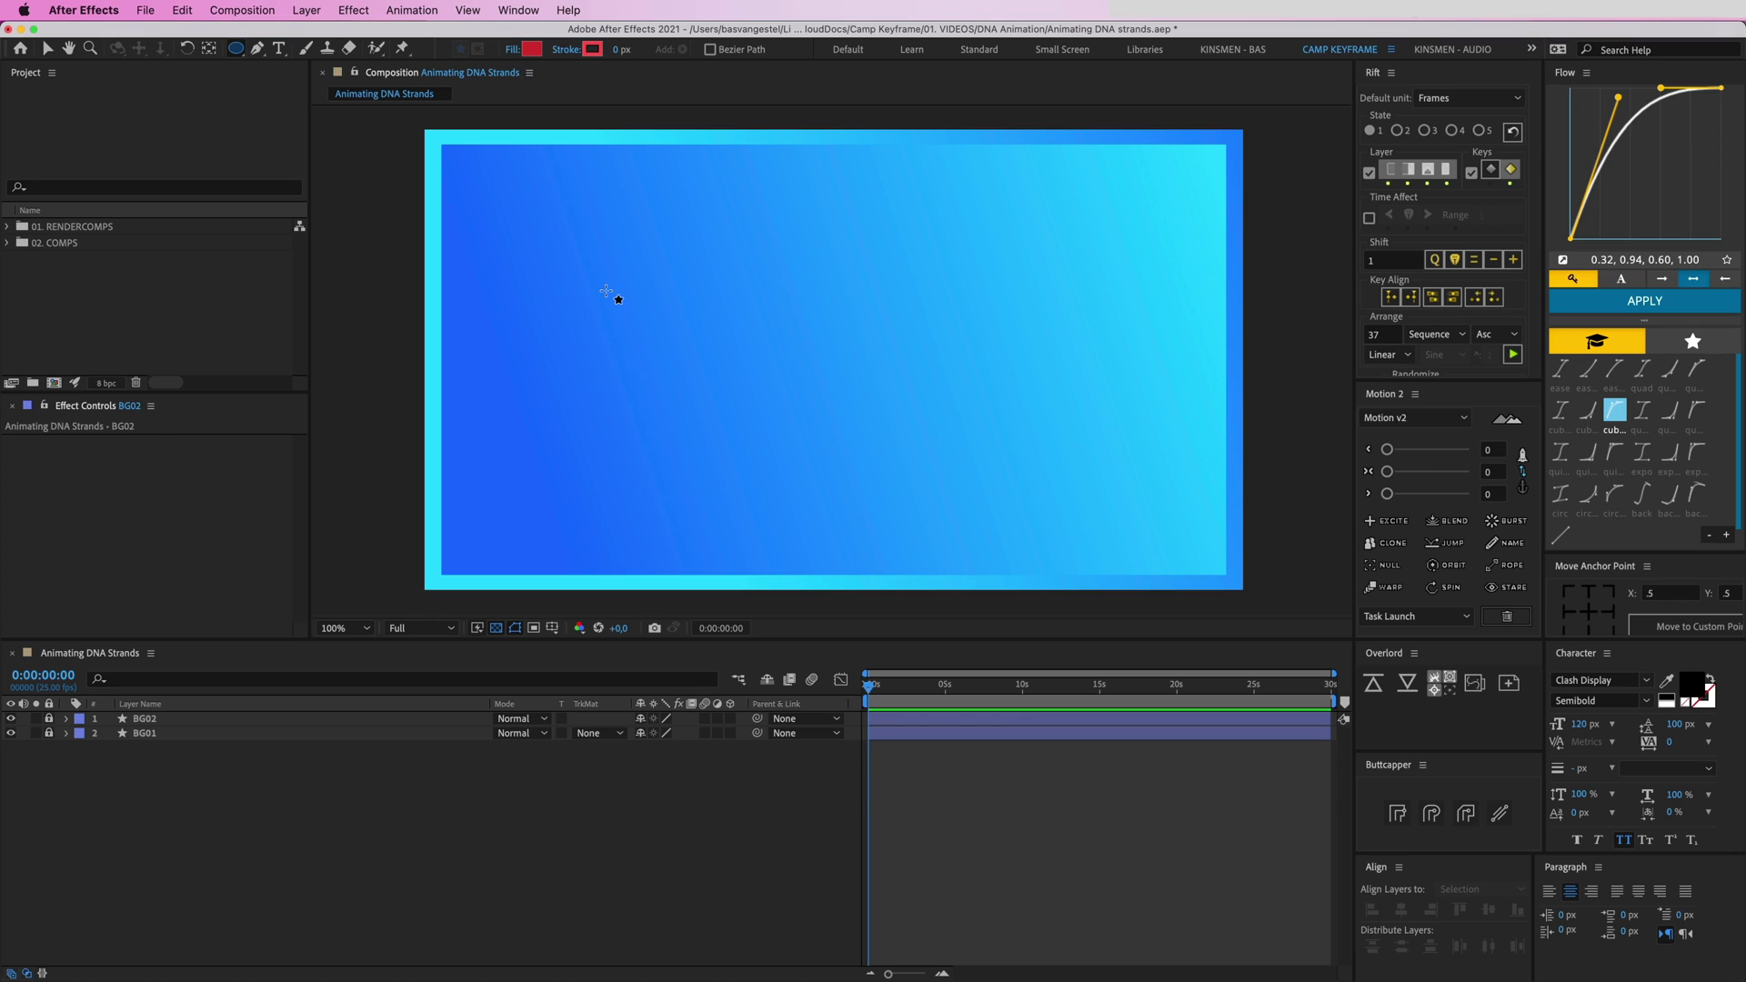
pyautogui.moveTo(605, 290); pyautogui.dragTo(638, 321)
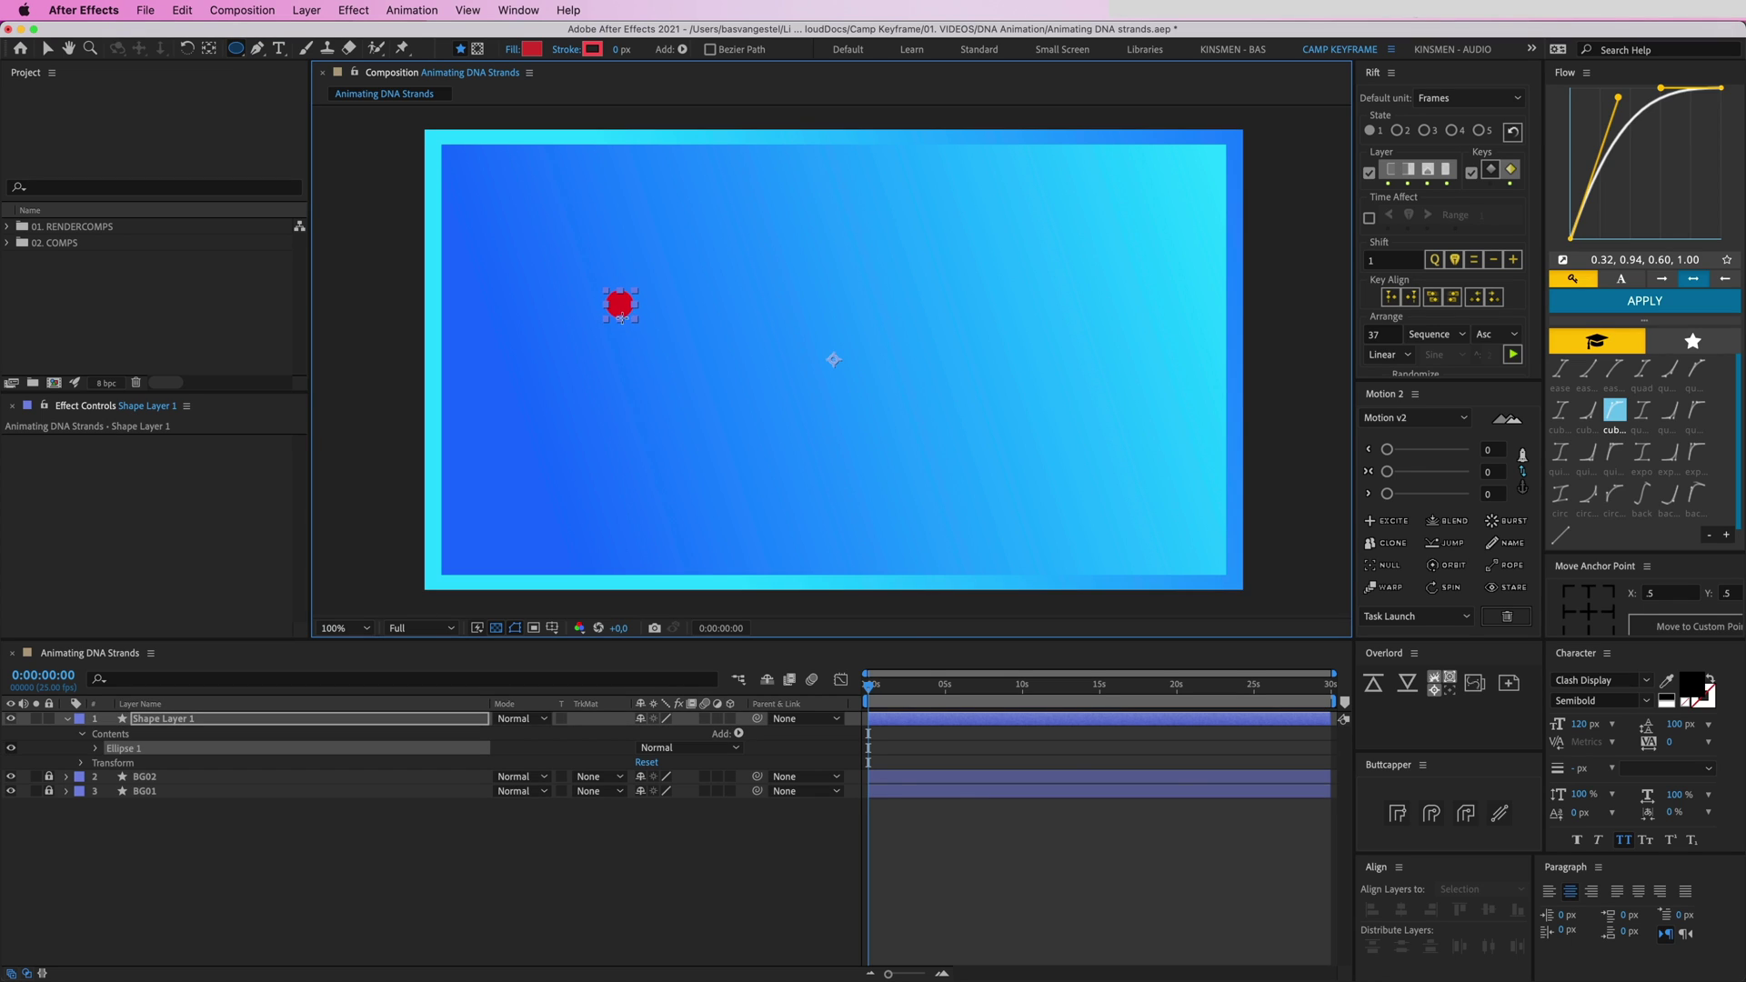
pyautogui.press('v')
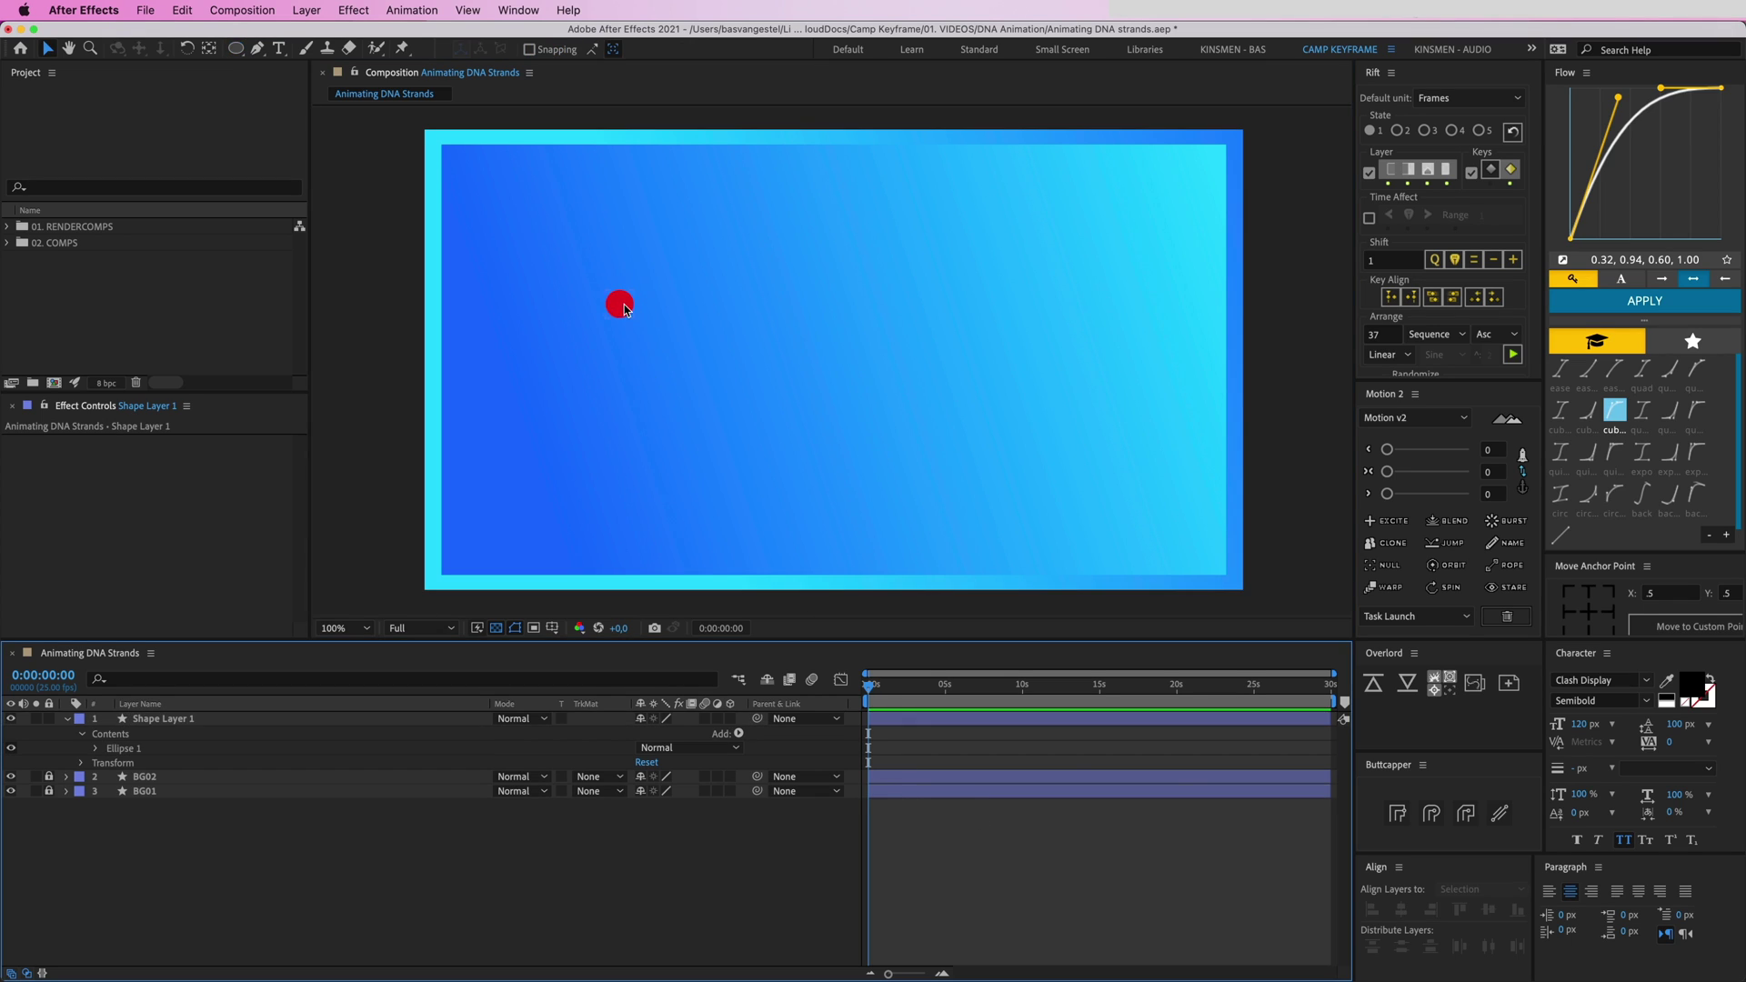
# Centre the anchor point on the circle and move the circle close to the middle of the composition
pyautogui.click(1588, 612)
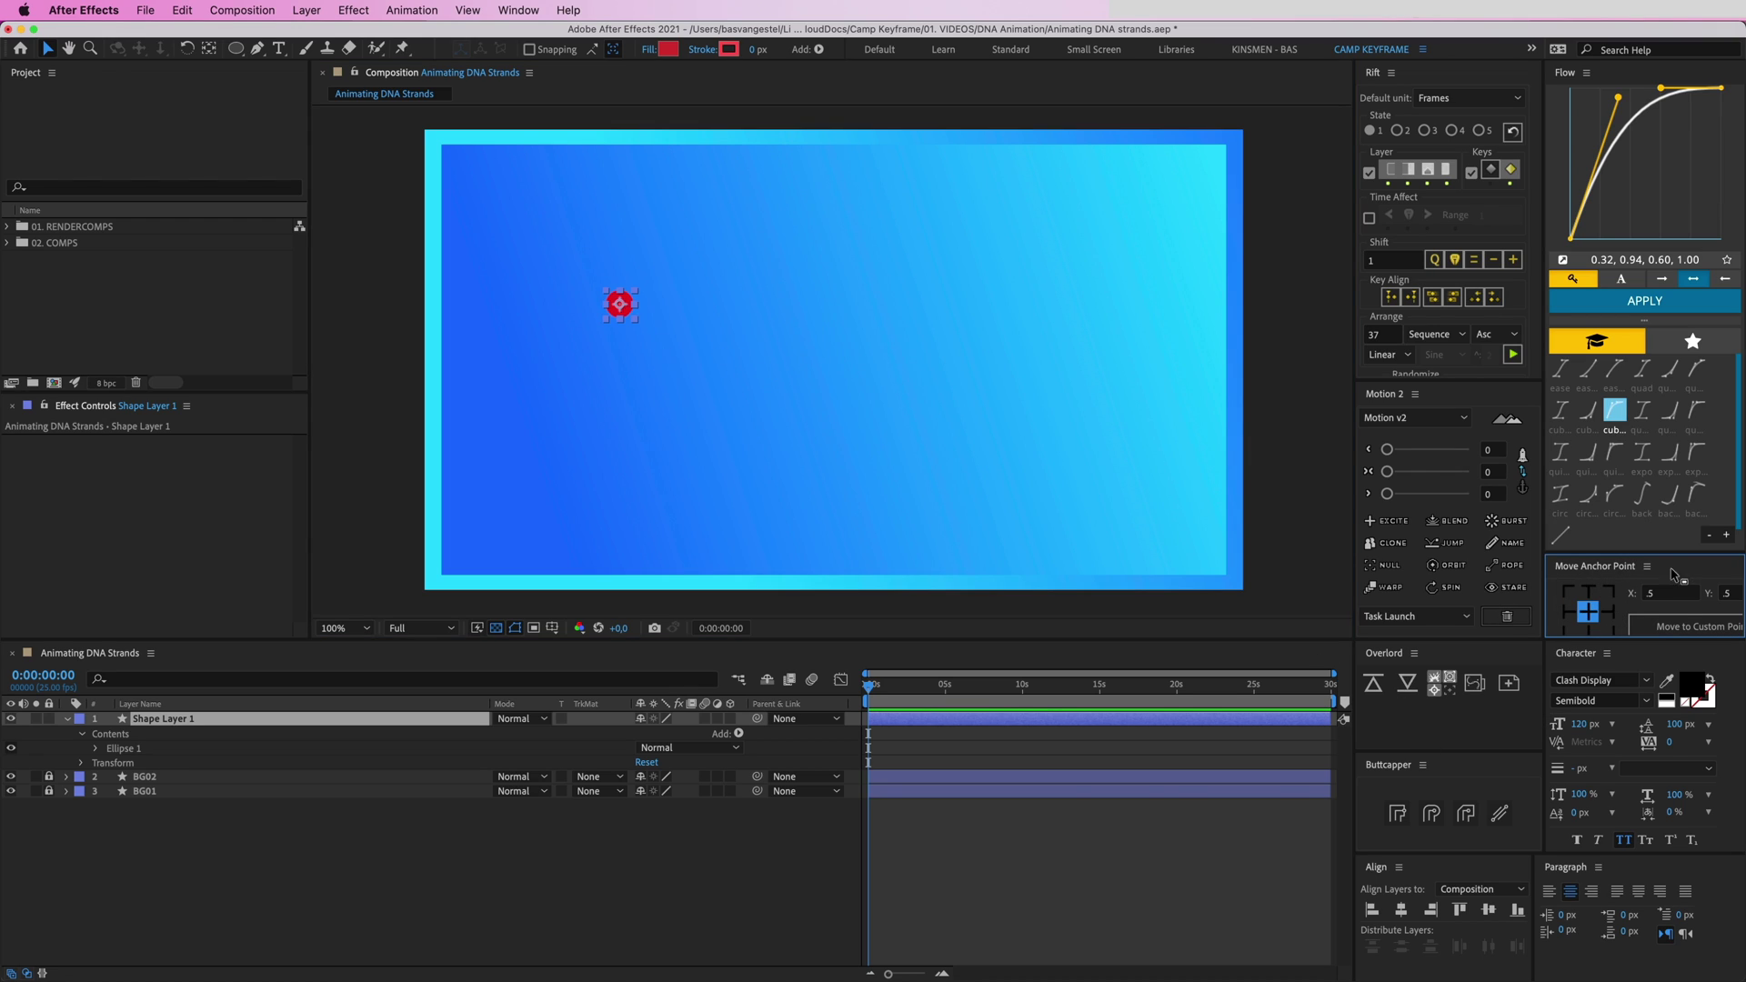
pyautogui.moveTo(634, 309); pyautogui.dragTo(695, 307)
pyautogui.press('.')
pyautogui.press('.')
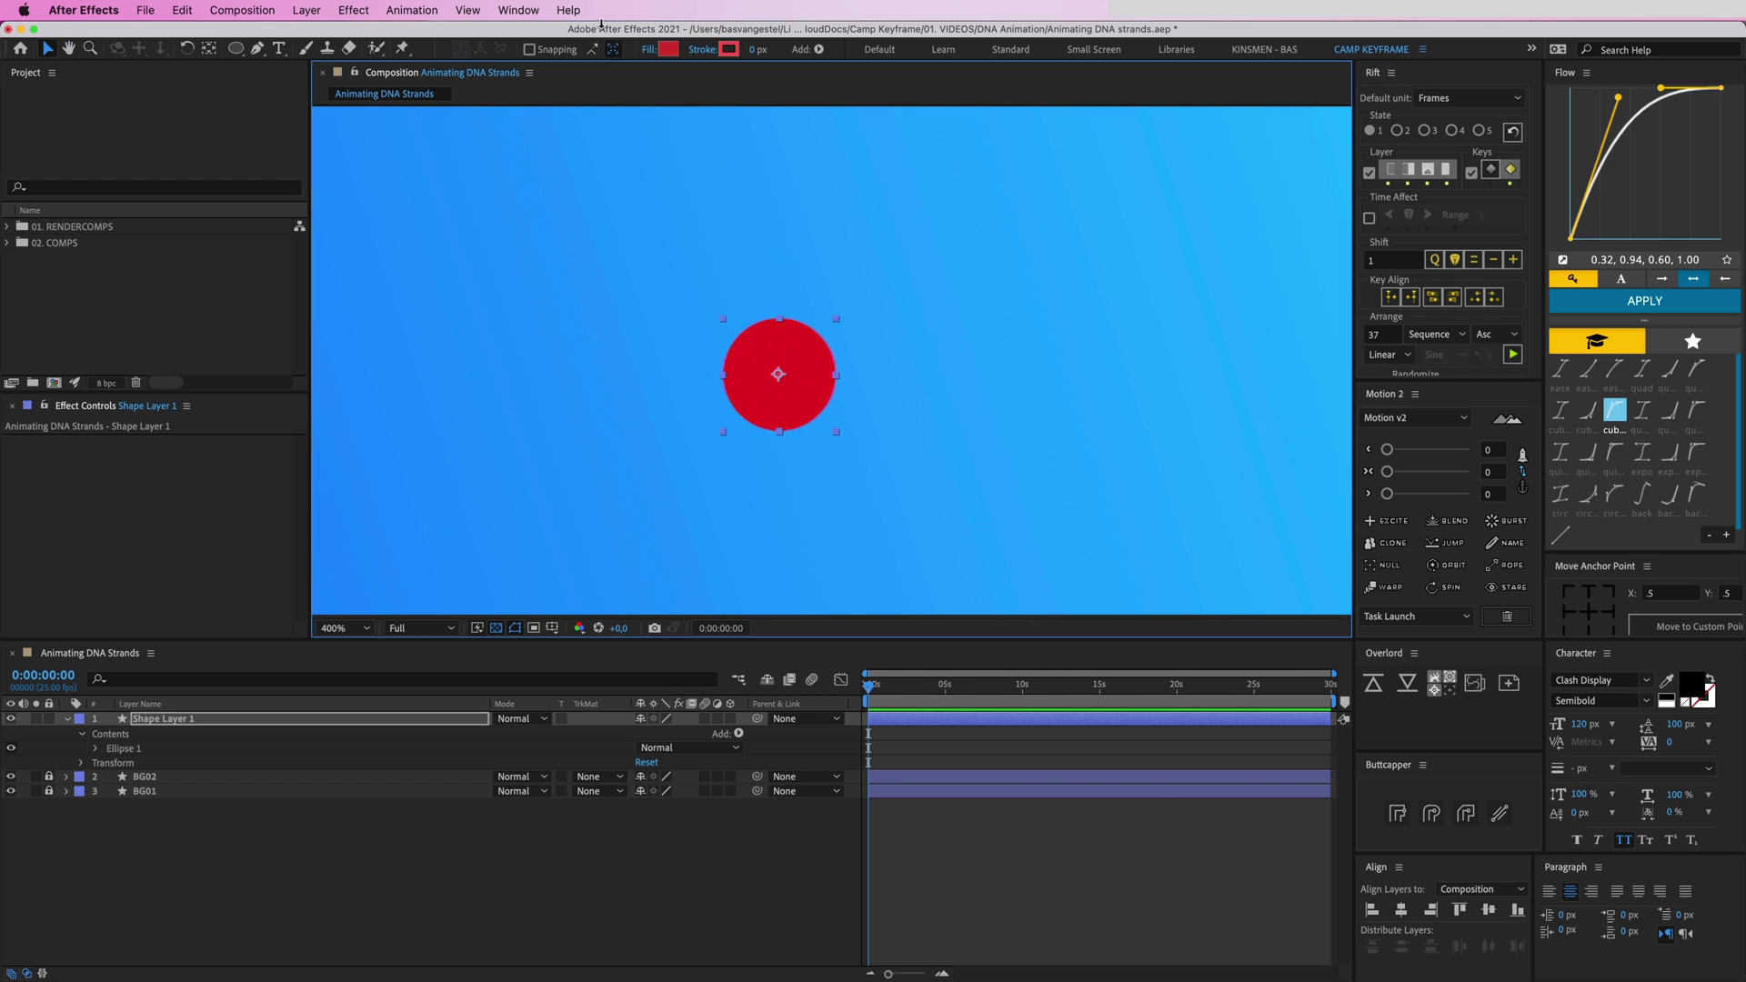
# Set the circle's fill to the dark blue 223FA9
pyautogui.click(669, 50)
pyautogui.click(297, 245)
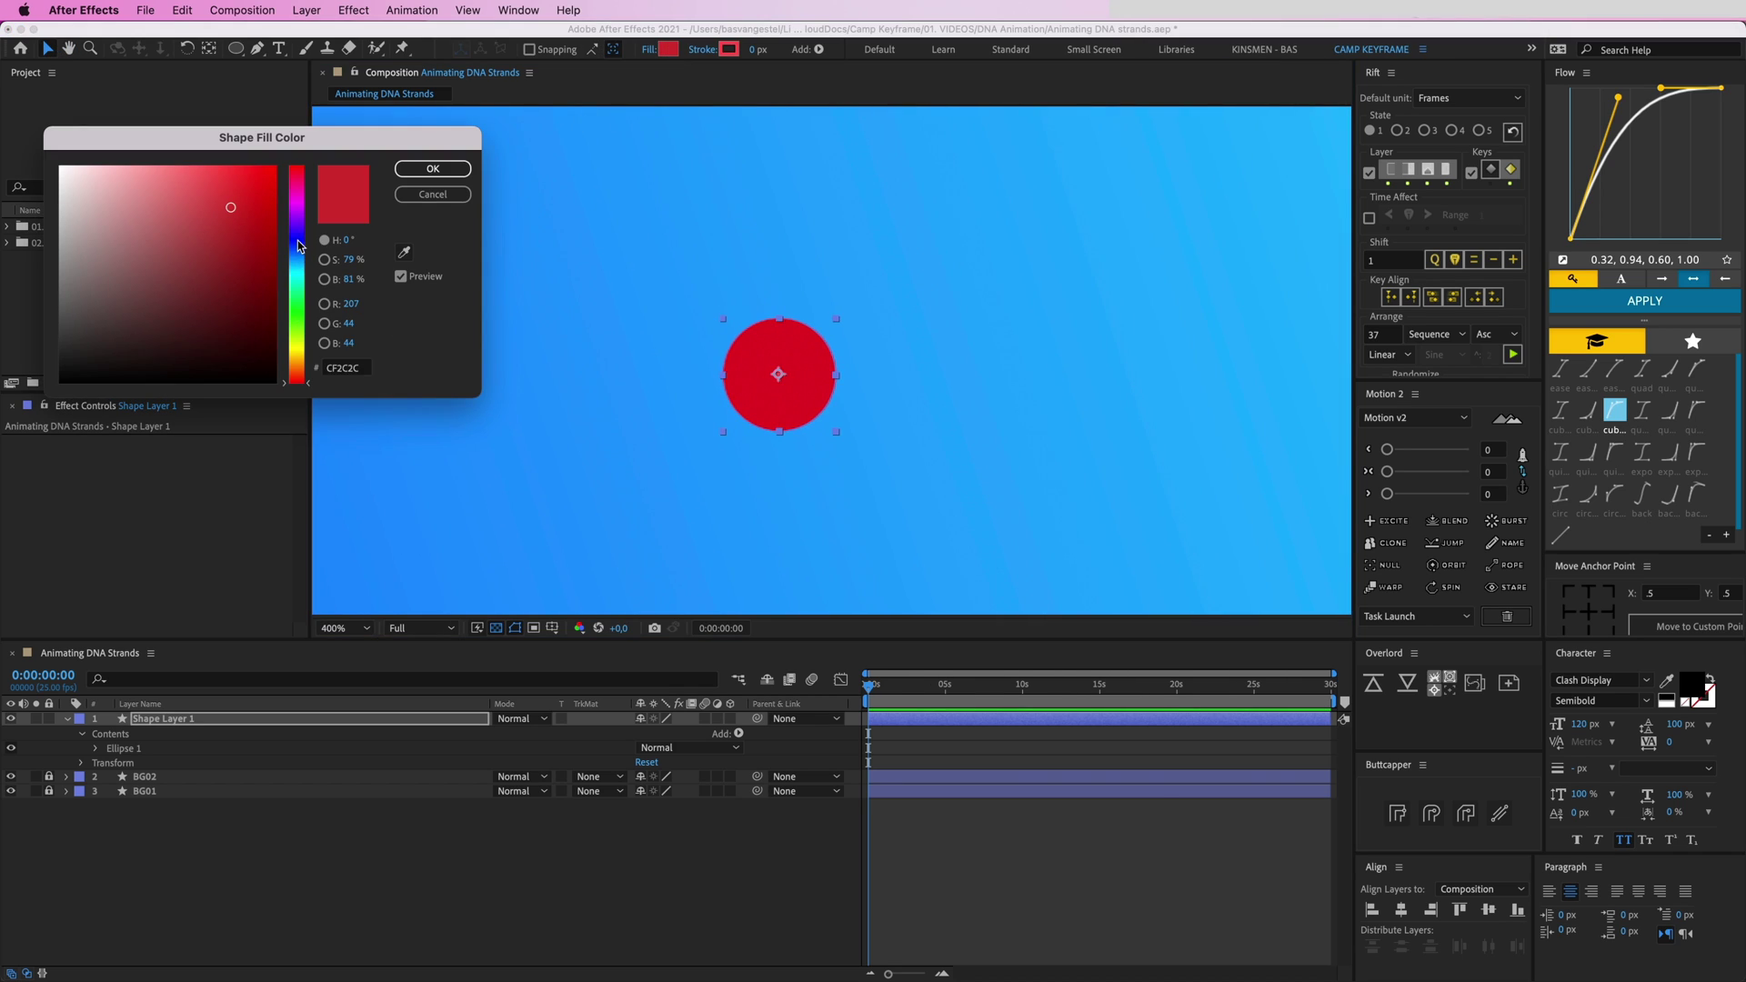
pyautogui.click(232, 239)
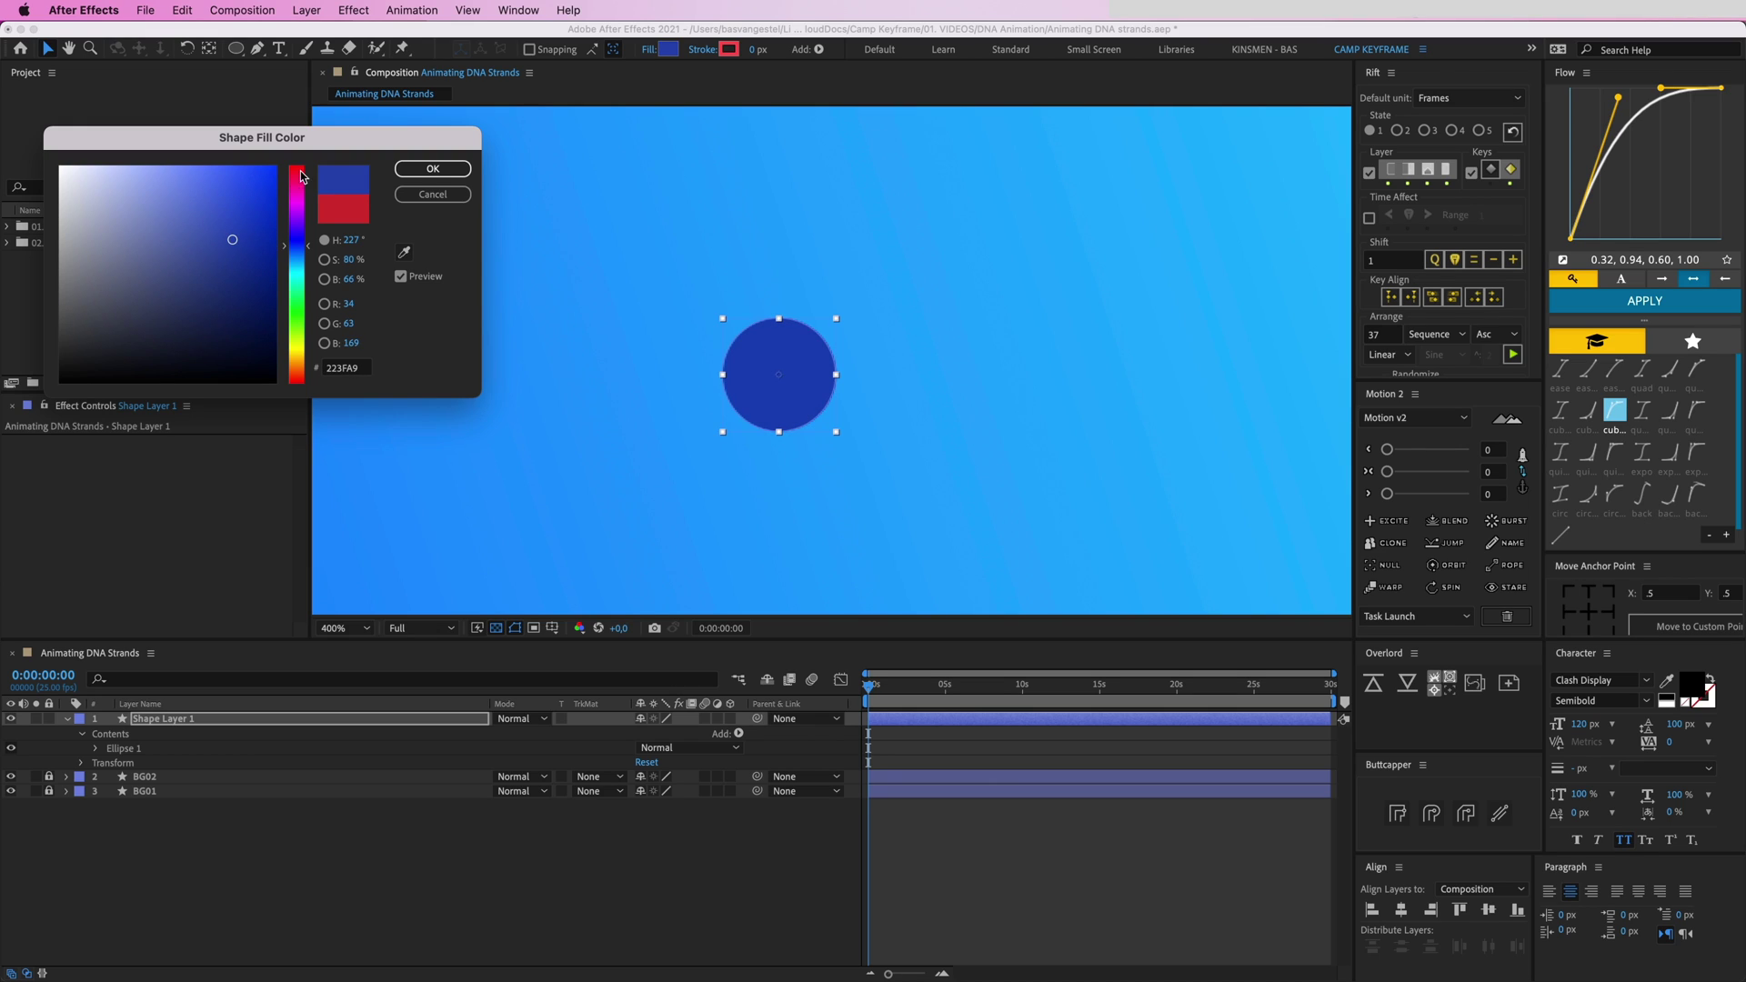
pyautogui.click(433, 169)
# Give the circle a pale blue D0DCFF stroke that is 8 px wide
pyautogui.click(729, 49)
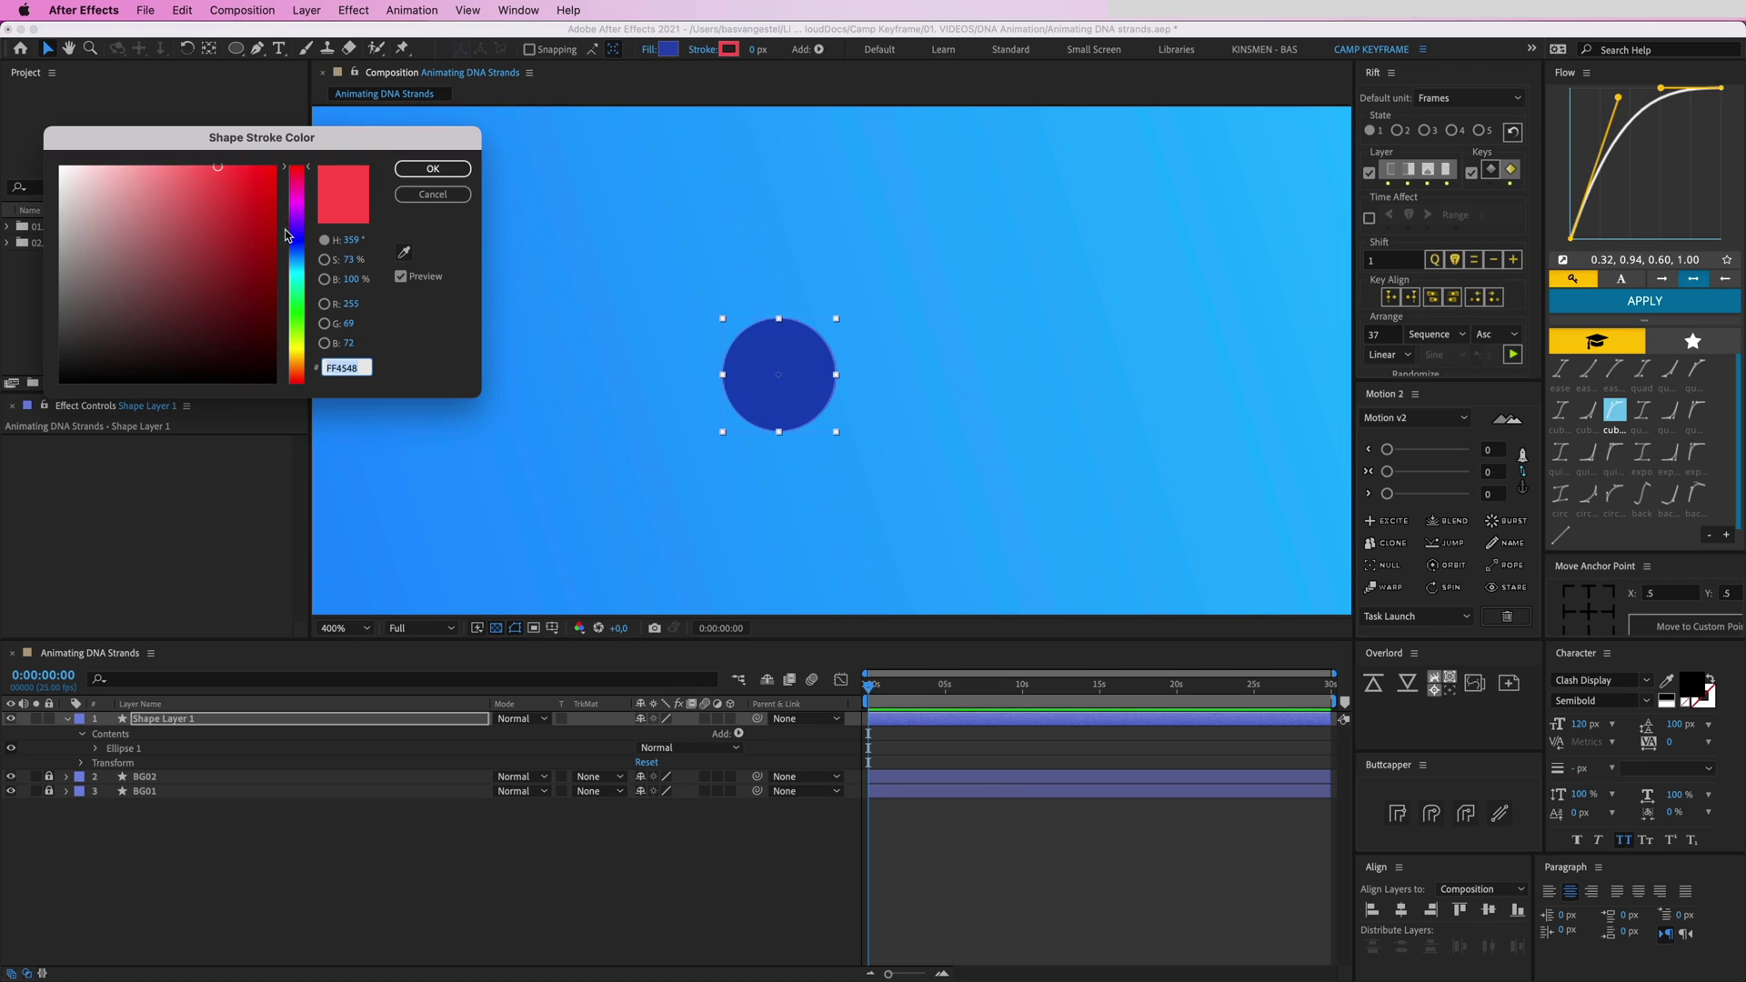
pyautogui.click(98, 191)
pyautogui.moveTo(98, 191); pyautogui.dragTo(97, 167)
pyautogui.click(297, 248)
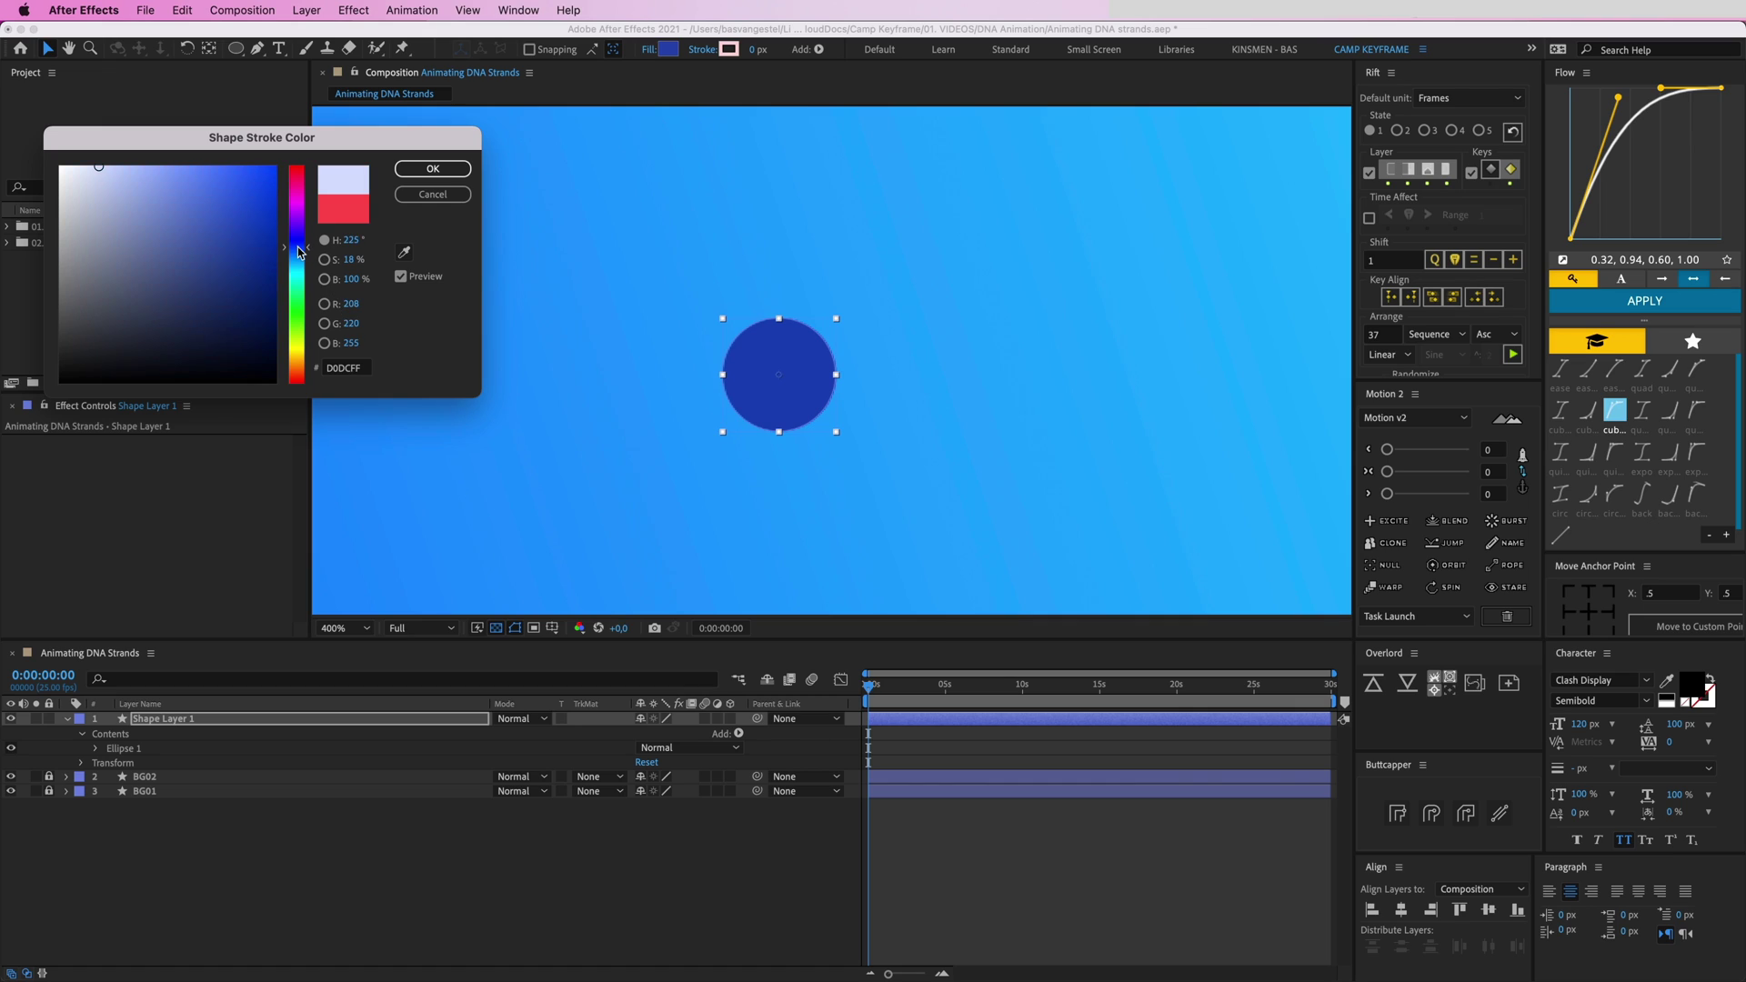
pyautogui.click(433, 169)
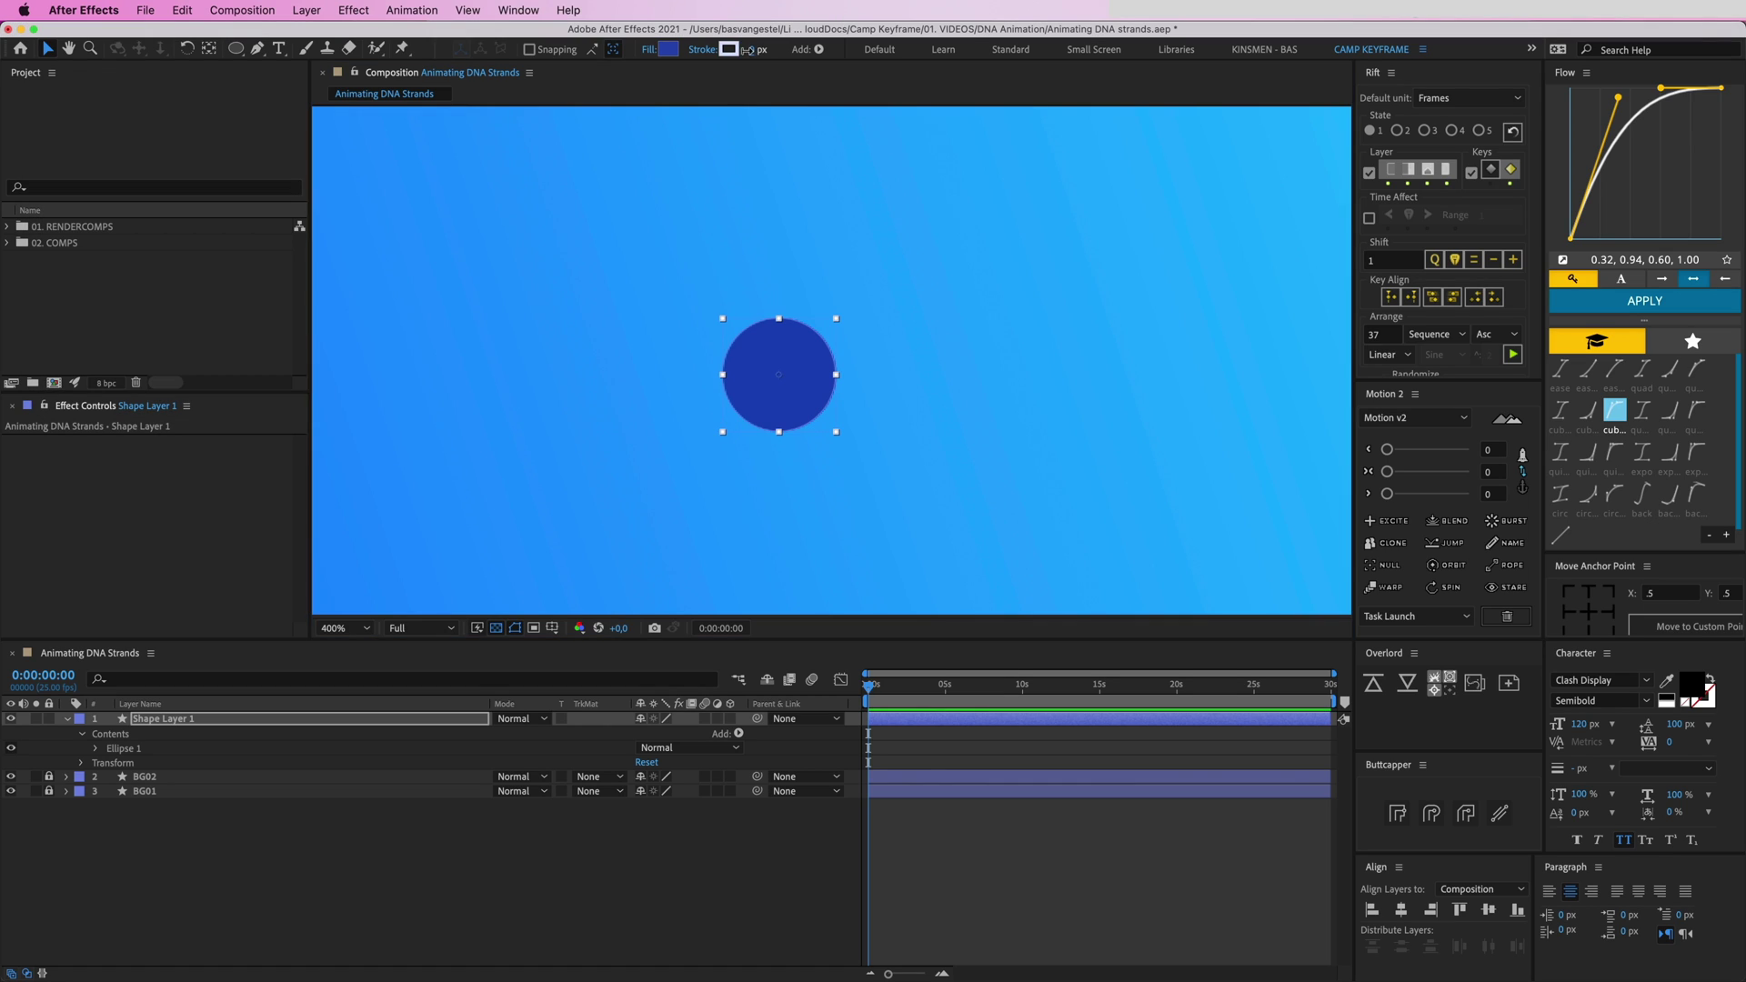
pyautogui.moveTo(756, 50); pyautogui.dragTo(761, 50)
pyautogui.click(946, 351)
# Scale the circle's layer to 60% and move the circle left of the composition's centre
pyautogui.press(',')
pyautogui.press(',')
pyautogui.press(',')
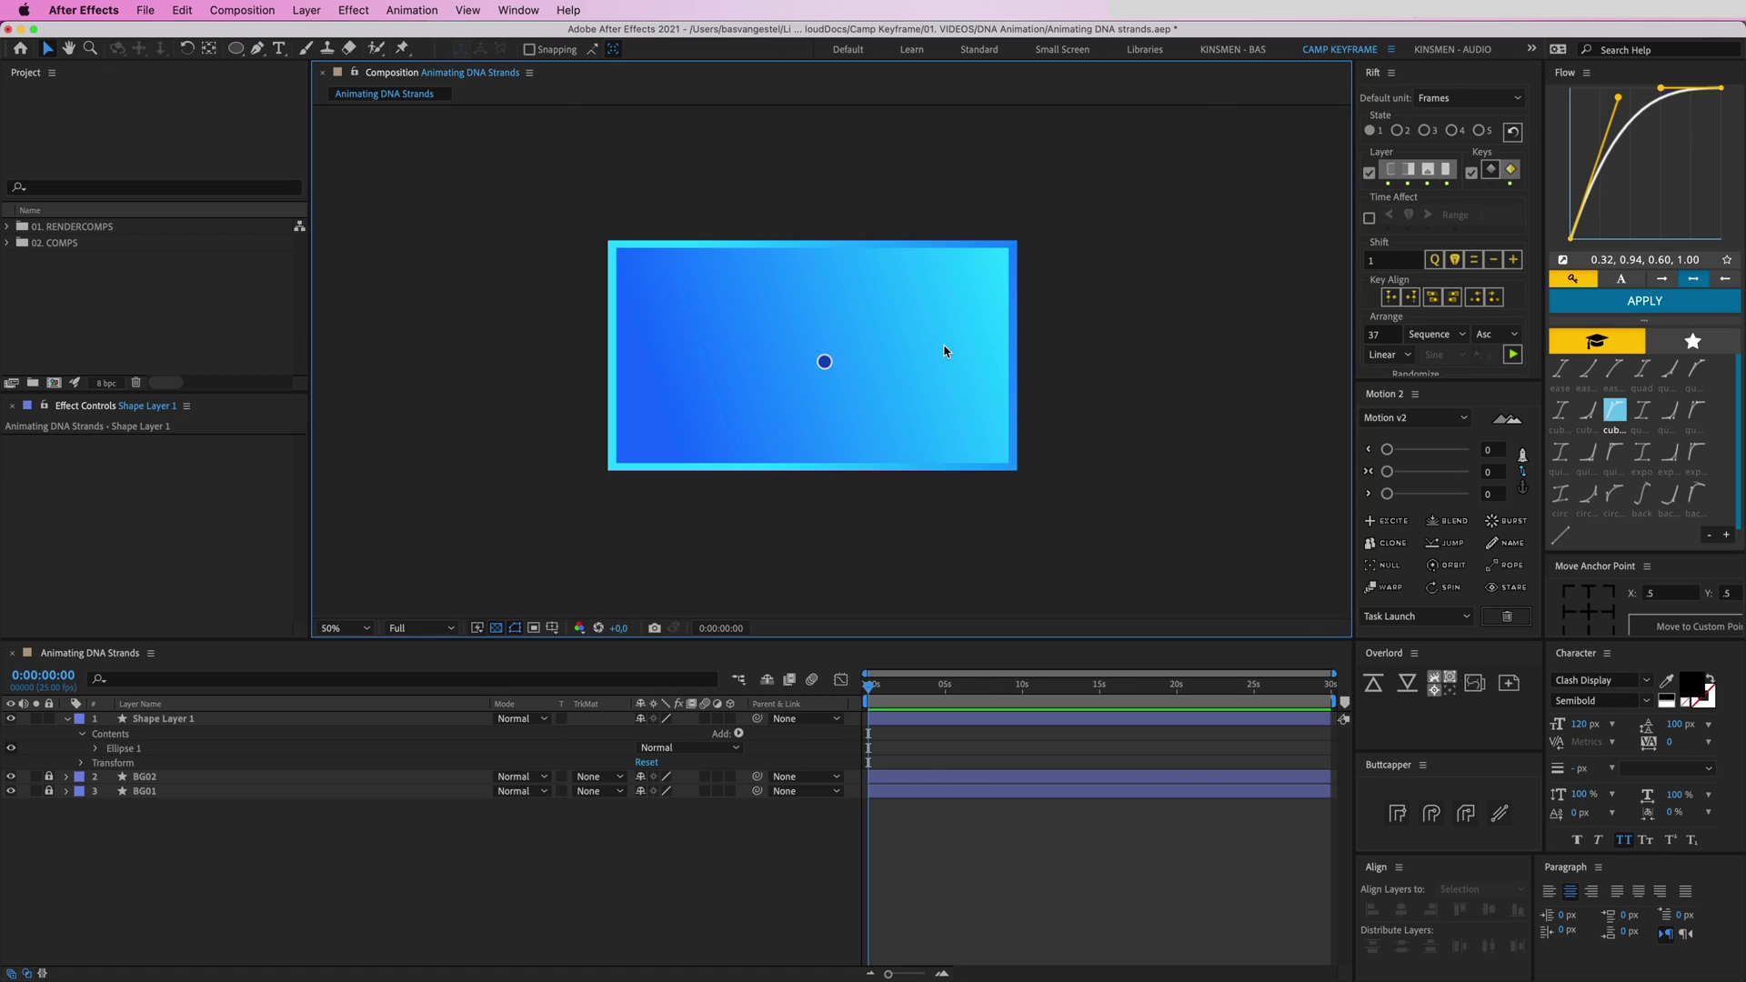
pyautogui.press('.')
pyautogui.click(827, 364)
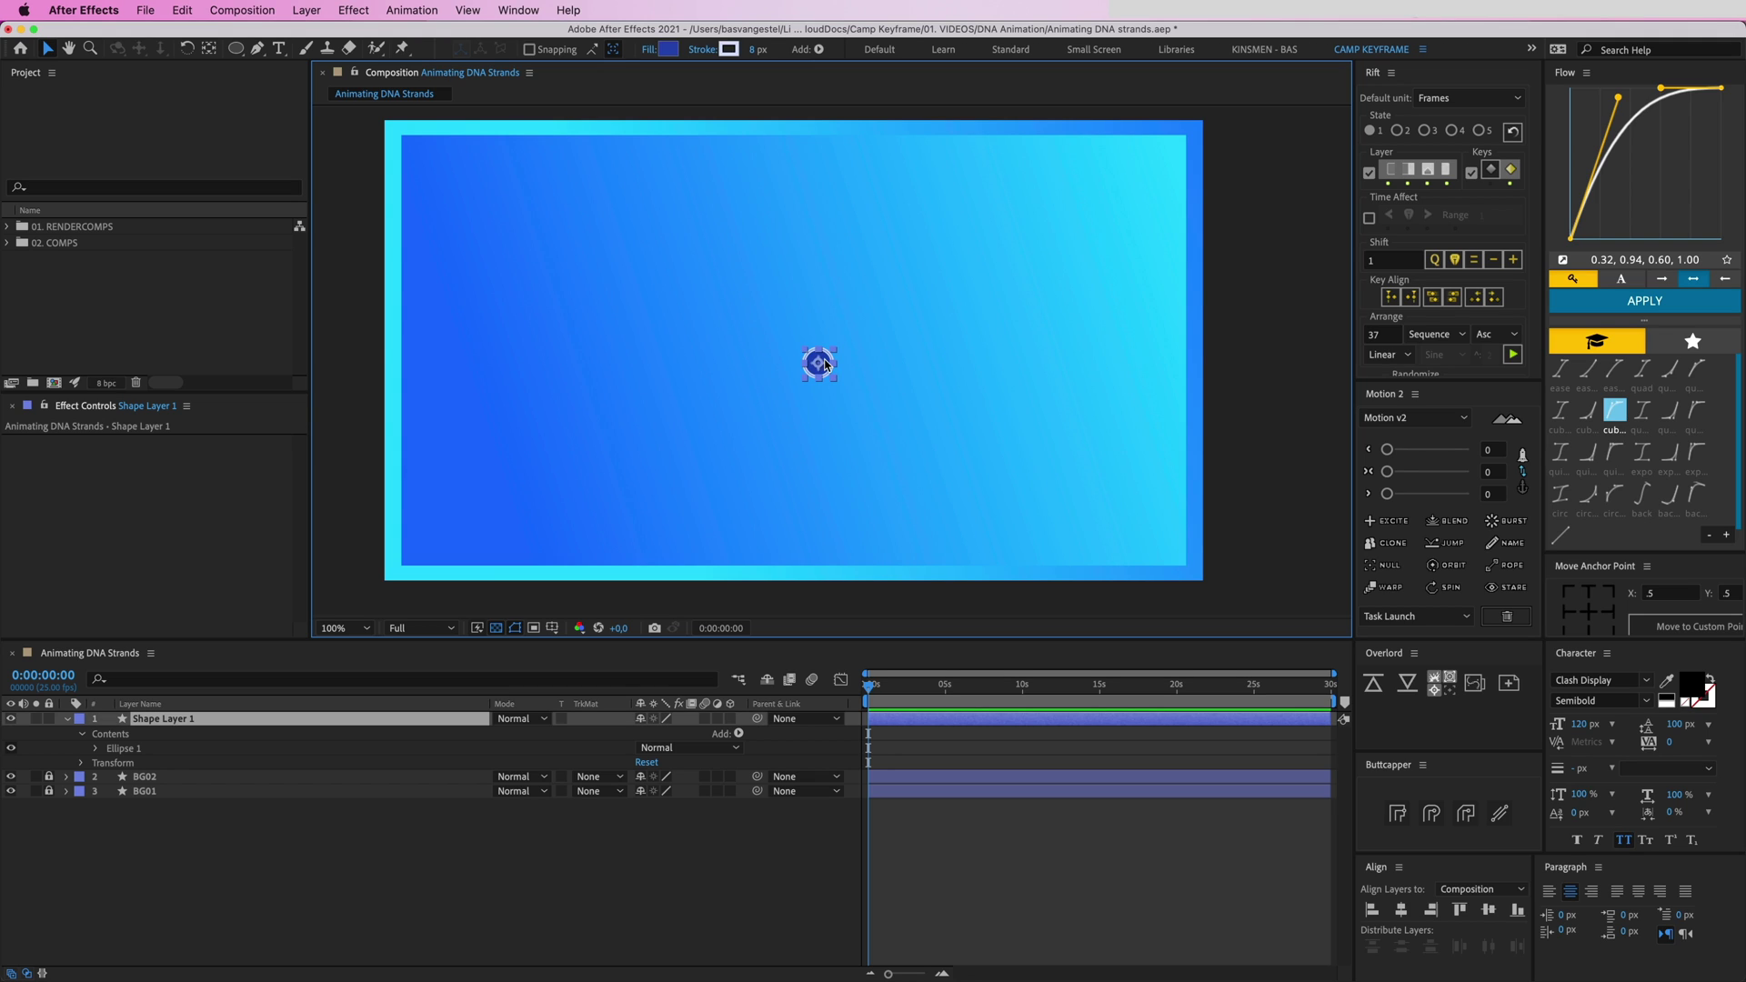
pyautogui.press('.')
pyautogui.press('s')
pyautogui.click(690, 735)
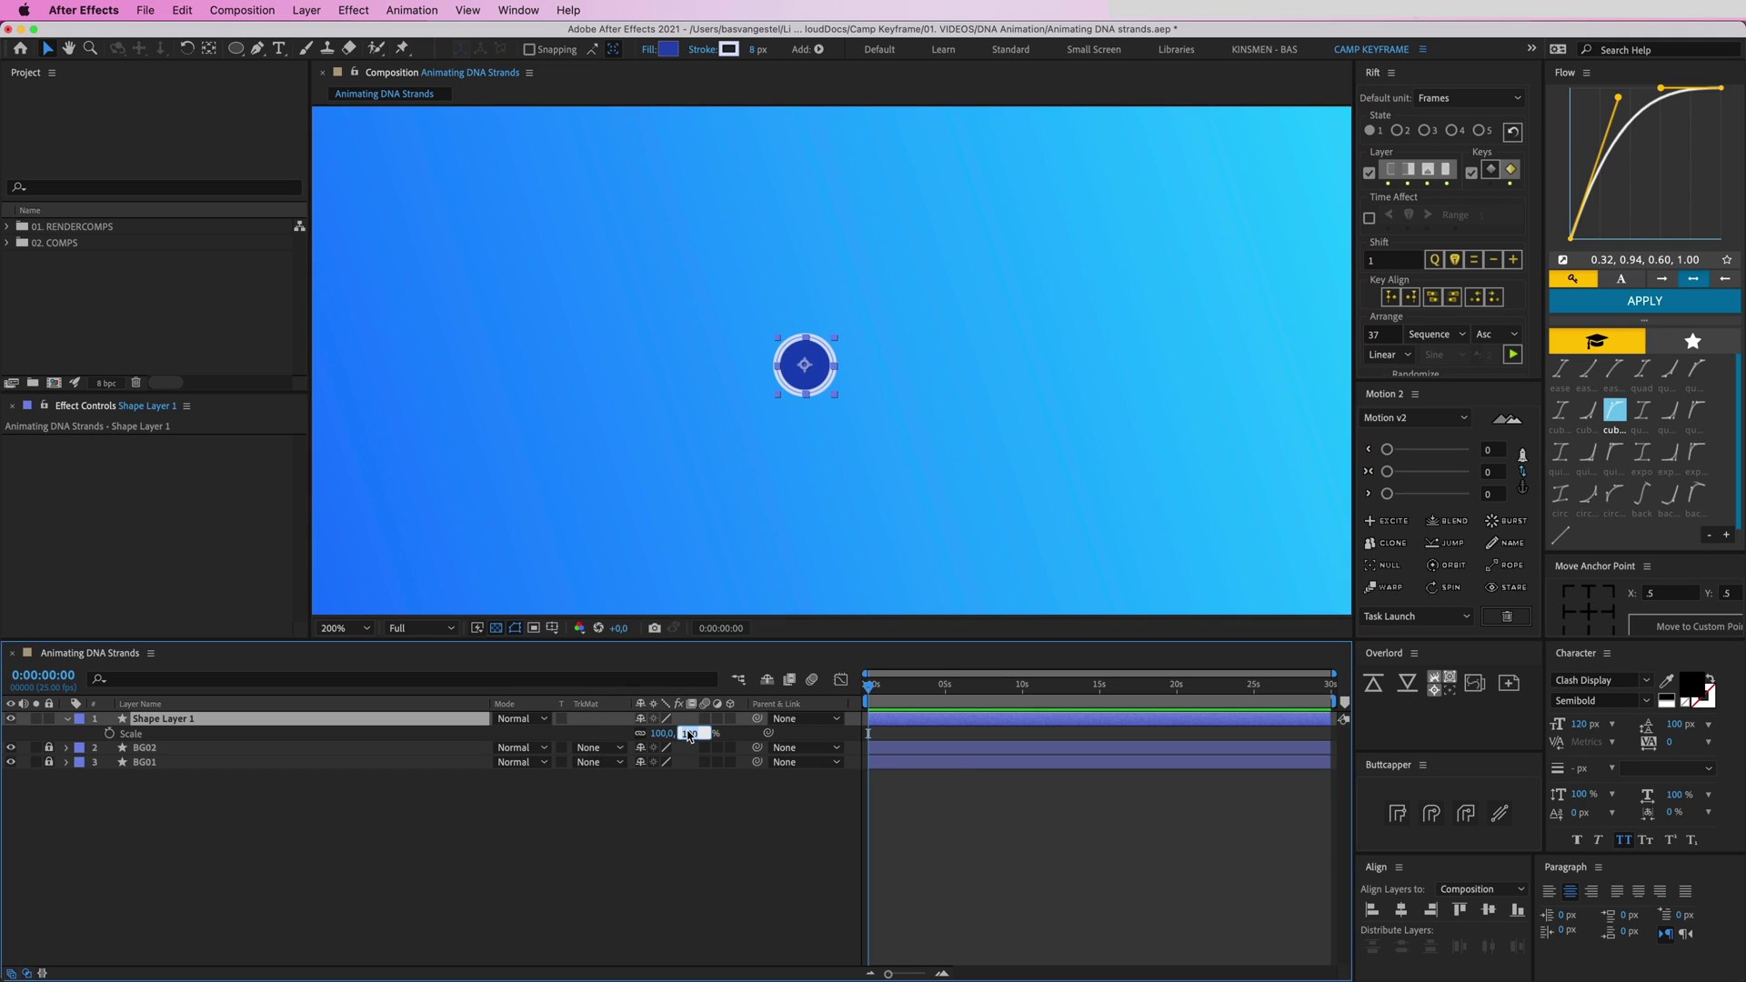
pyautogui.write('60')
pyautogui.press('Return')
pyautogui.click(869, 350)
pyautogui.moveTo(801, 368); pyautogui.dragTo(617, 380)
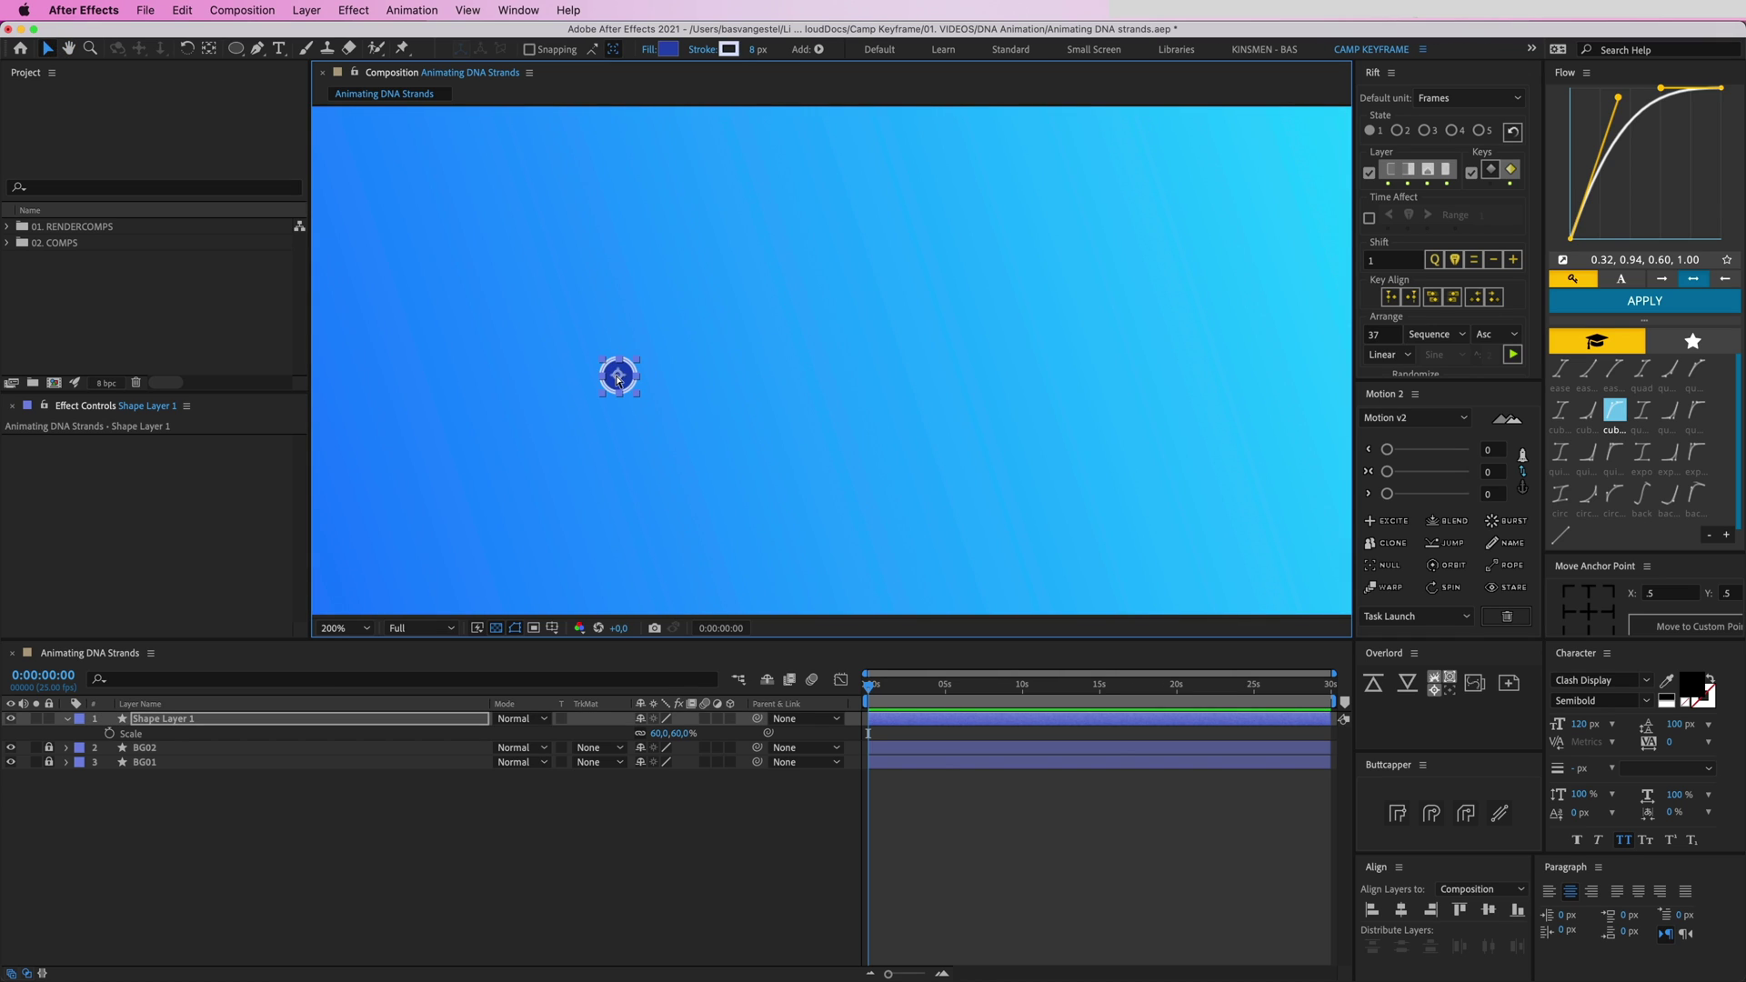
# Rename the circle's shape layer as ball
pyautogui.click(212, 720)
pyautogui.press('Return')
pyautogui.write('ball')
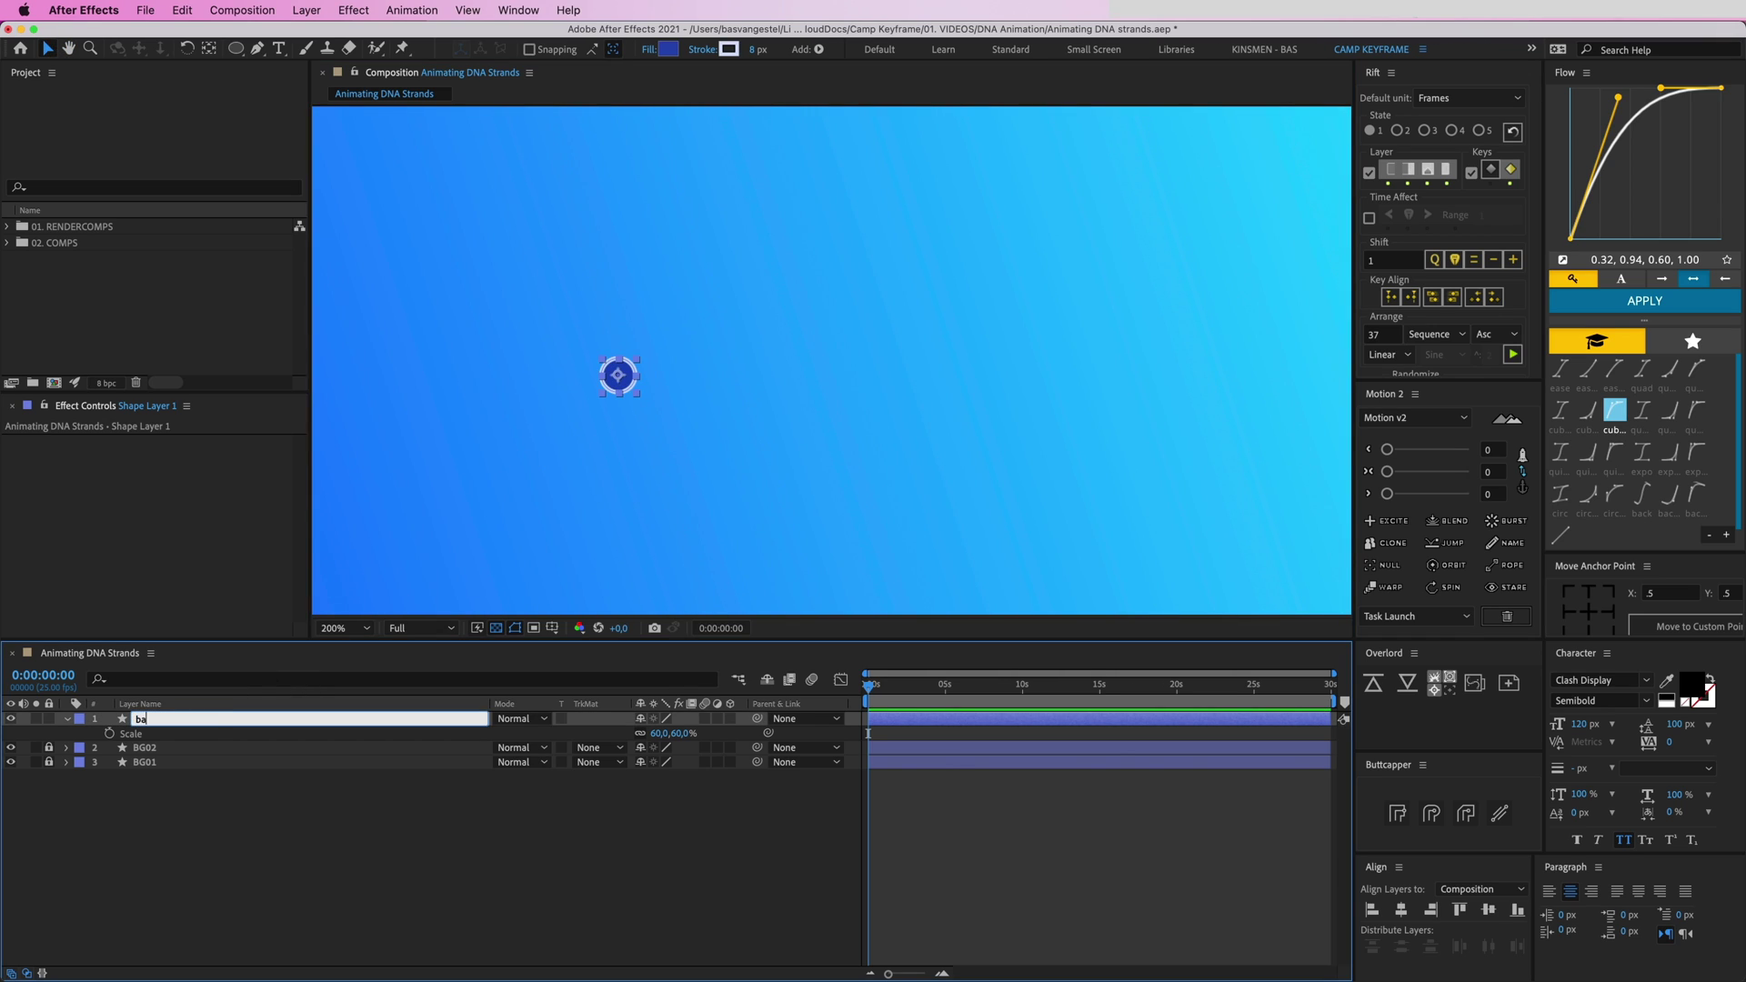
pyautogui.press('Return')
# Duplicate the ball and place the copy level with it, a short distance to its right
pyautogui.click(619, 384)
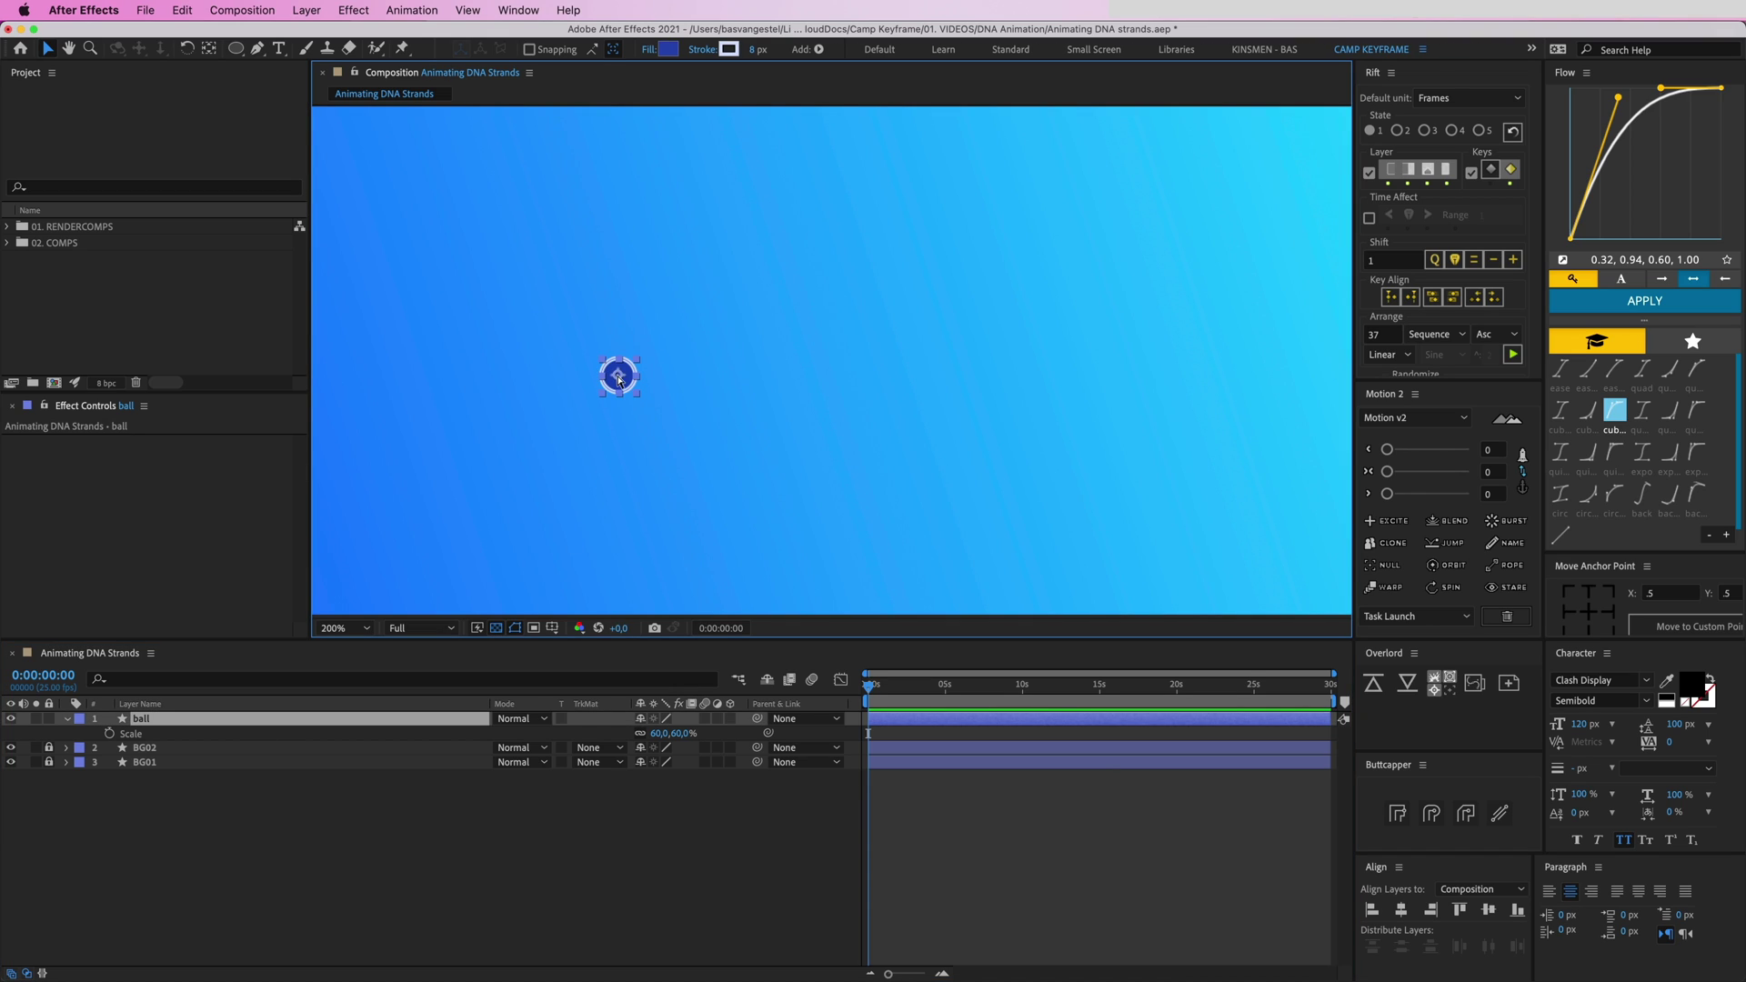
pyautogui.press('super+d')
pyautogui.moveTo(620, 384); pyautogui.dragTo(846, 392)
pyautogui.click(724, 395)
# Draw a straight line with no fill from the left ball's centre to the right ball's centre using the Pen tool
pyautogui.press('.')
pyautogui.click(256, 51)
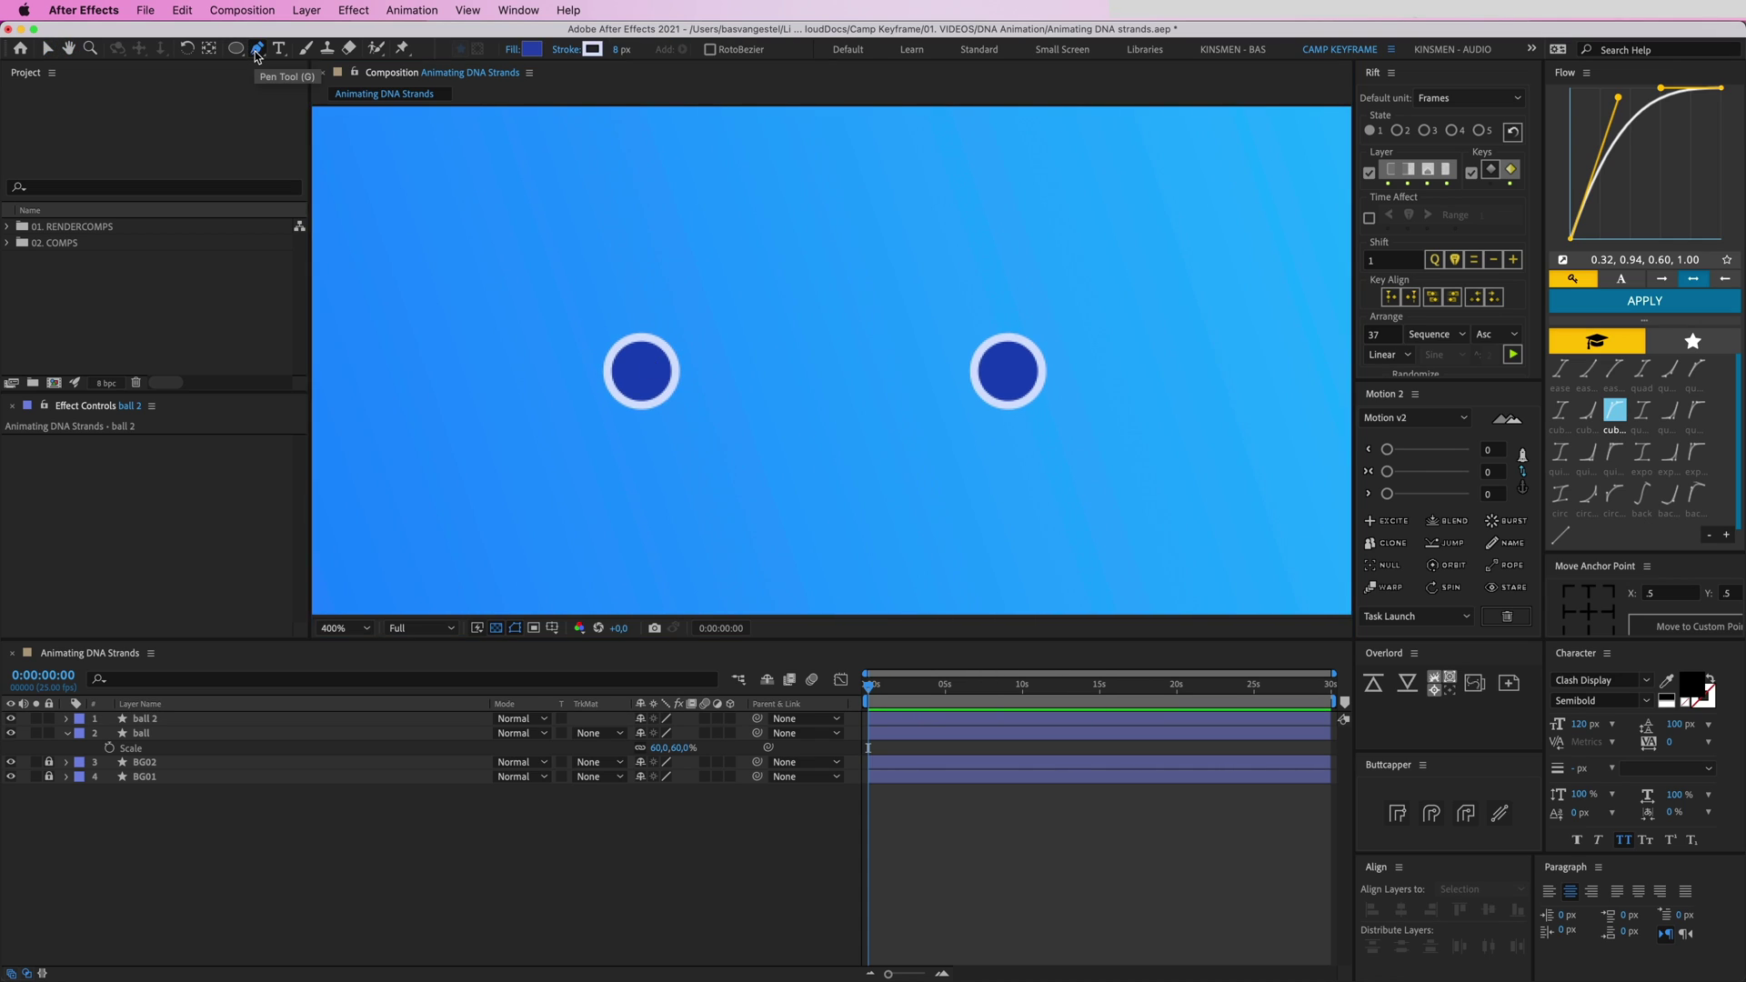
pyautogui.click(513, 55)
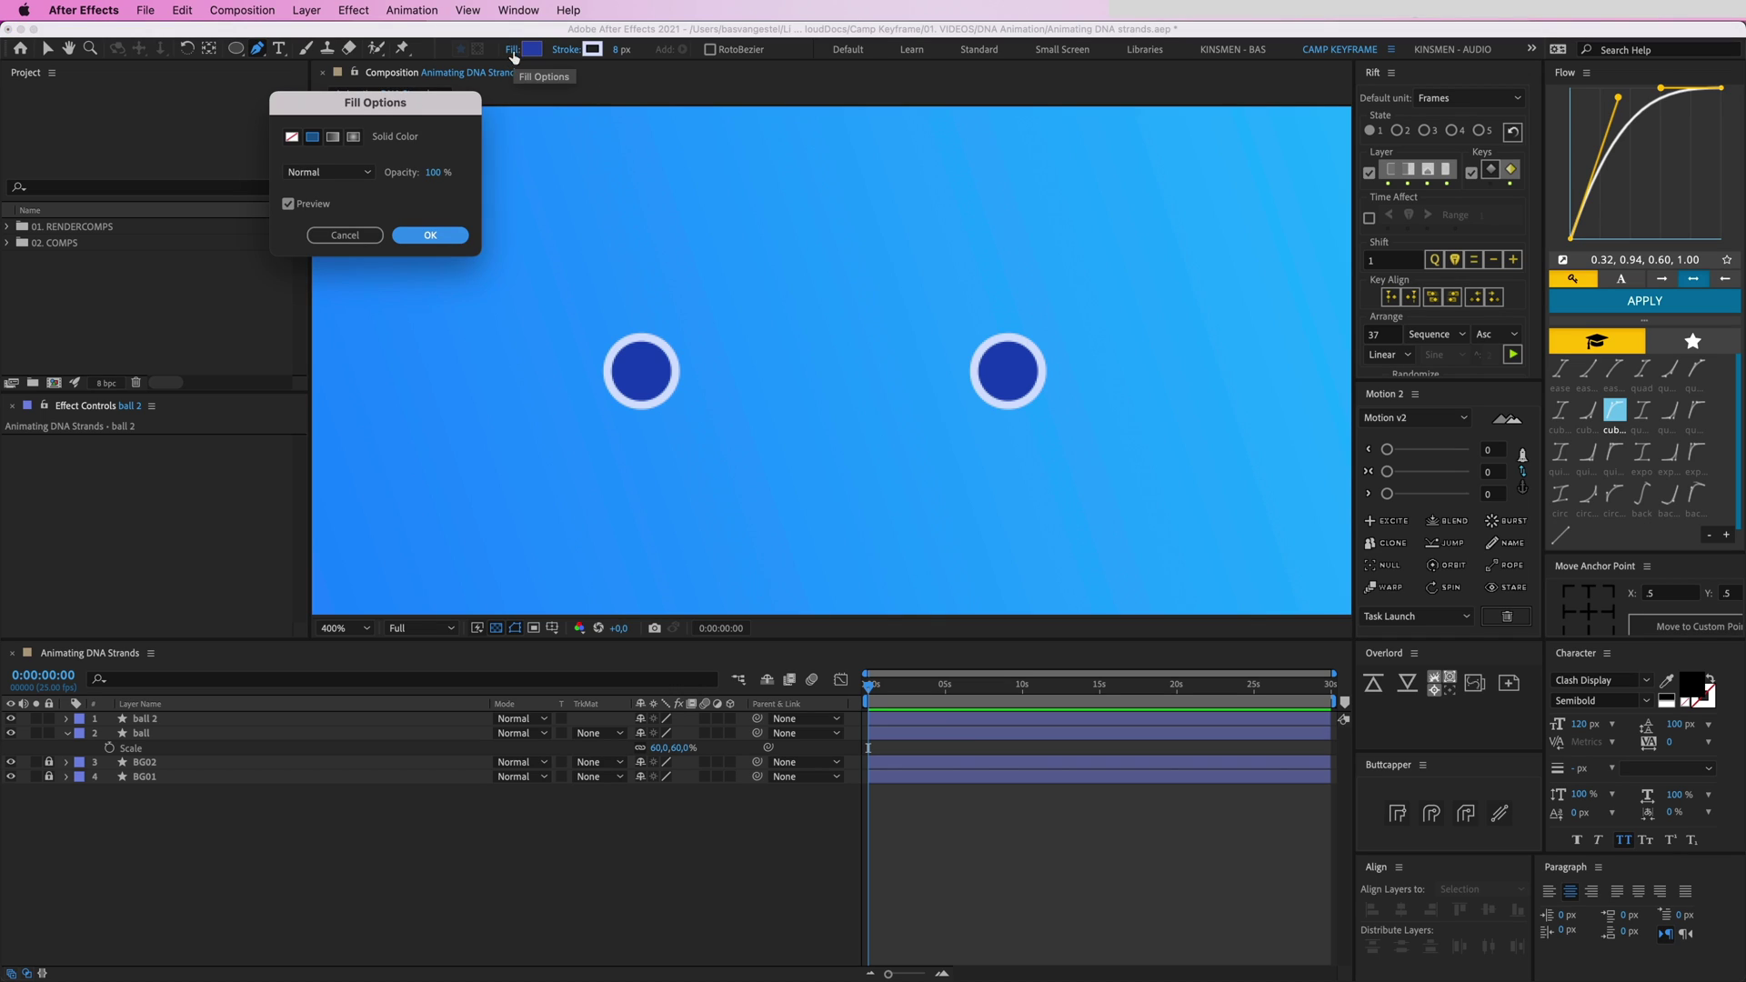
pyautogui.click(292, 137)
pyautogui.click(431, 236)
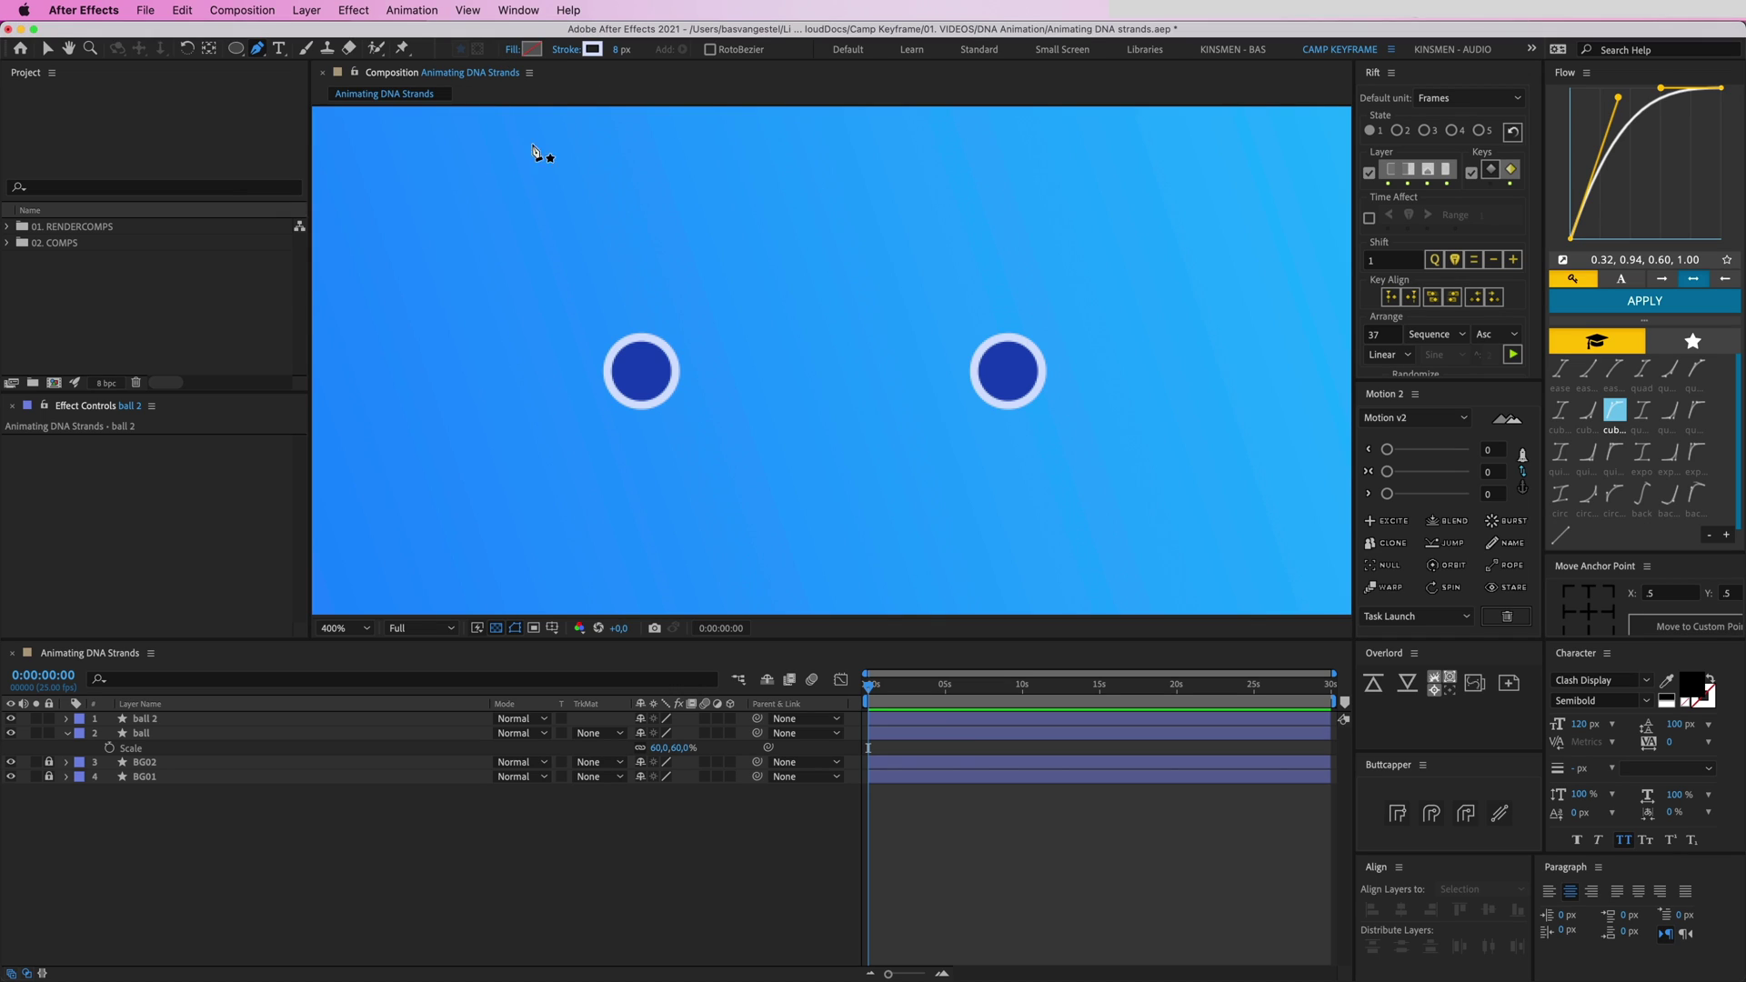
pyautogui.click(641, 369)
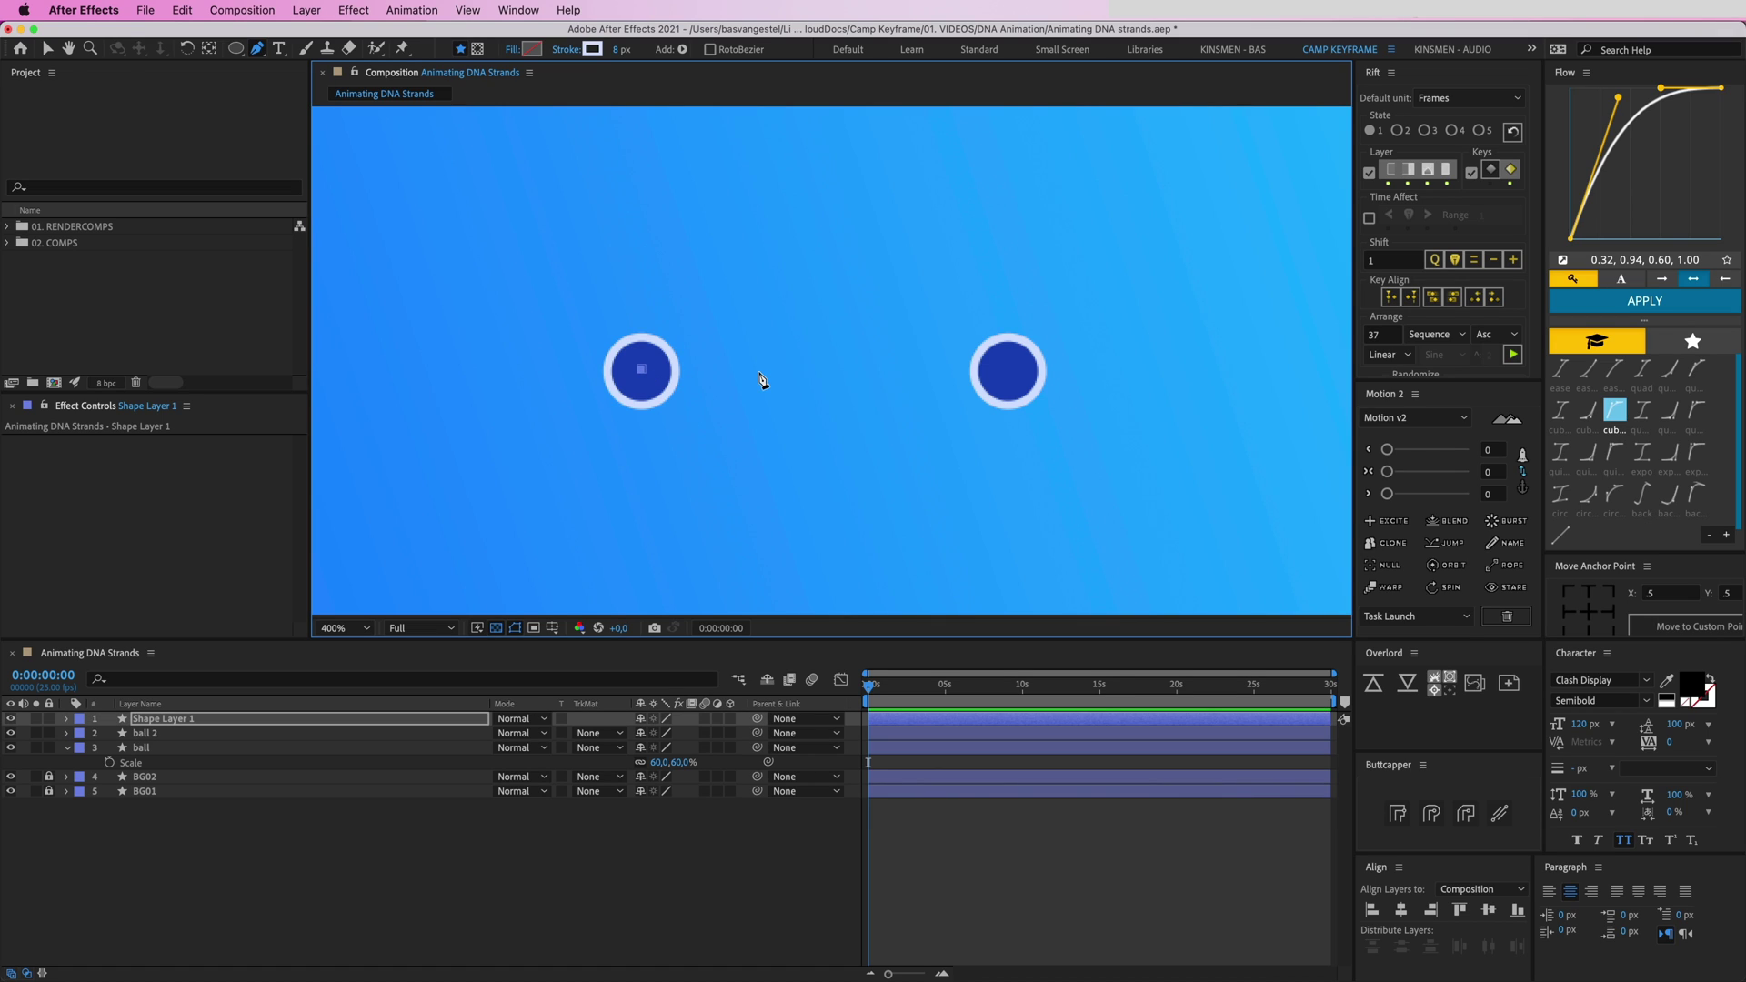
pyautogui.click(1011, 372)
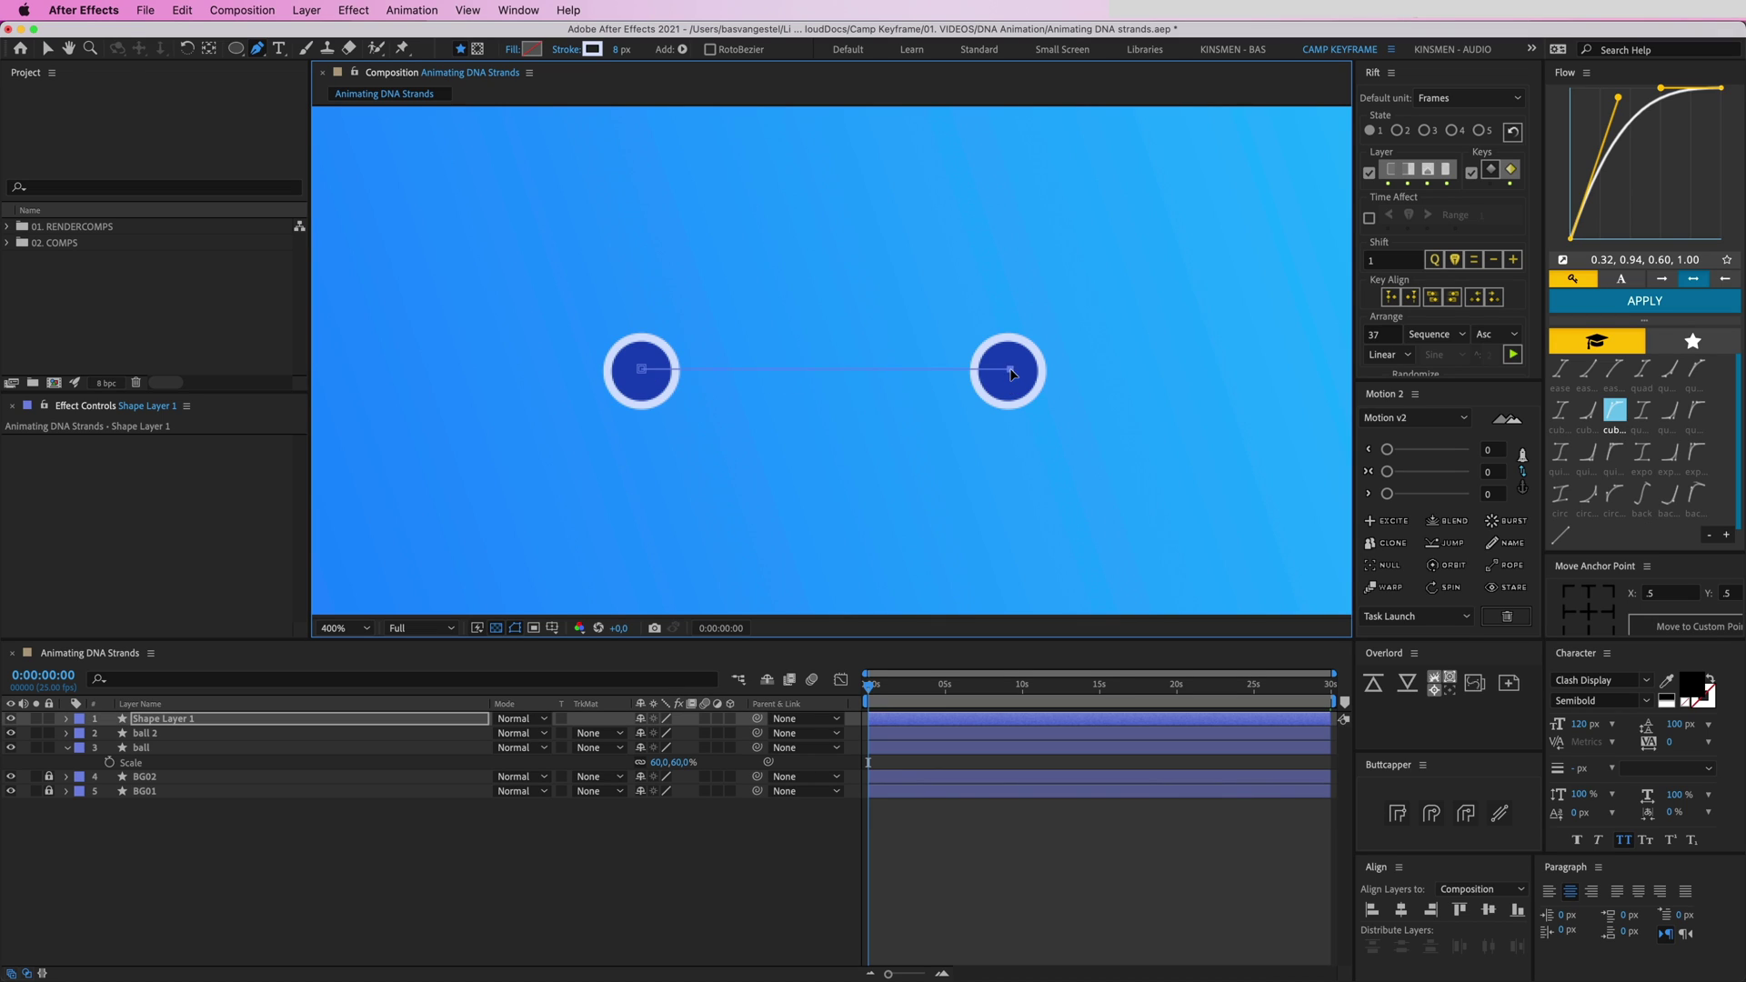
pyautogui.press('v')
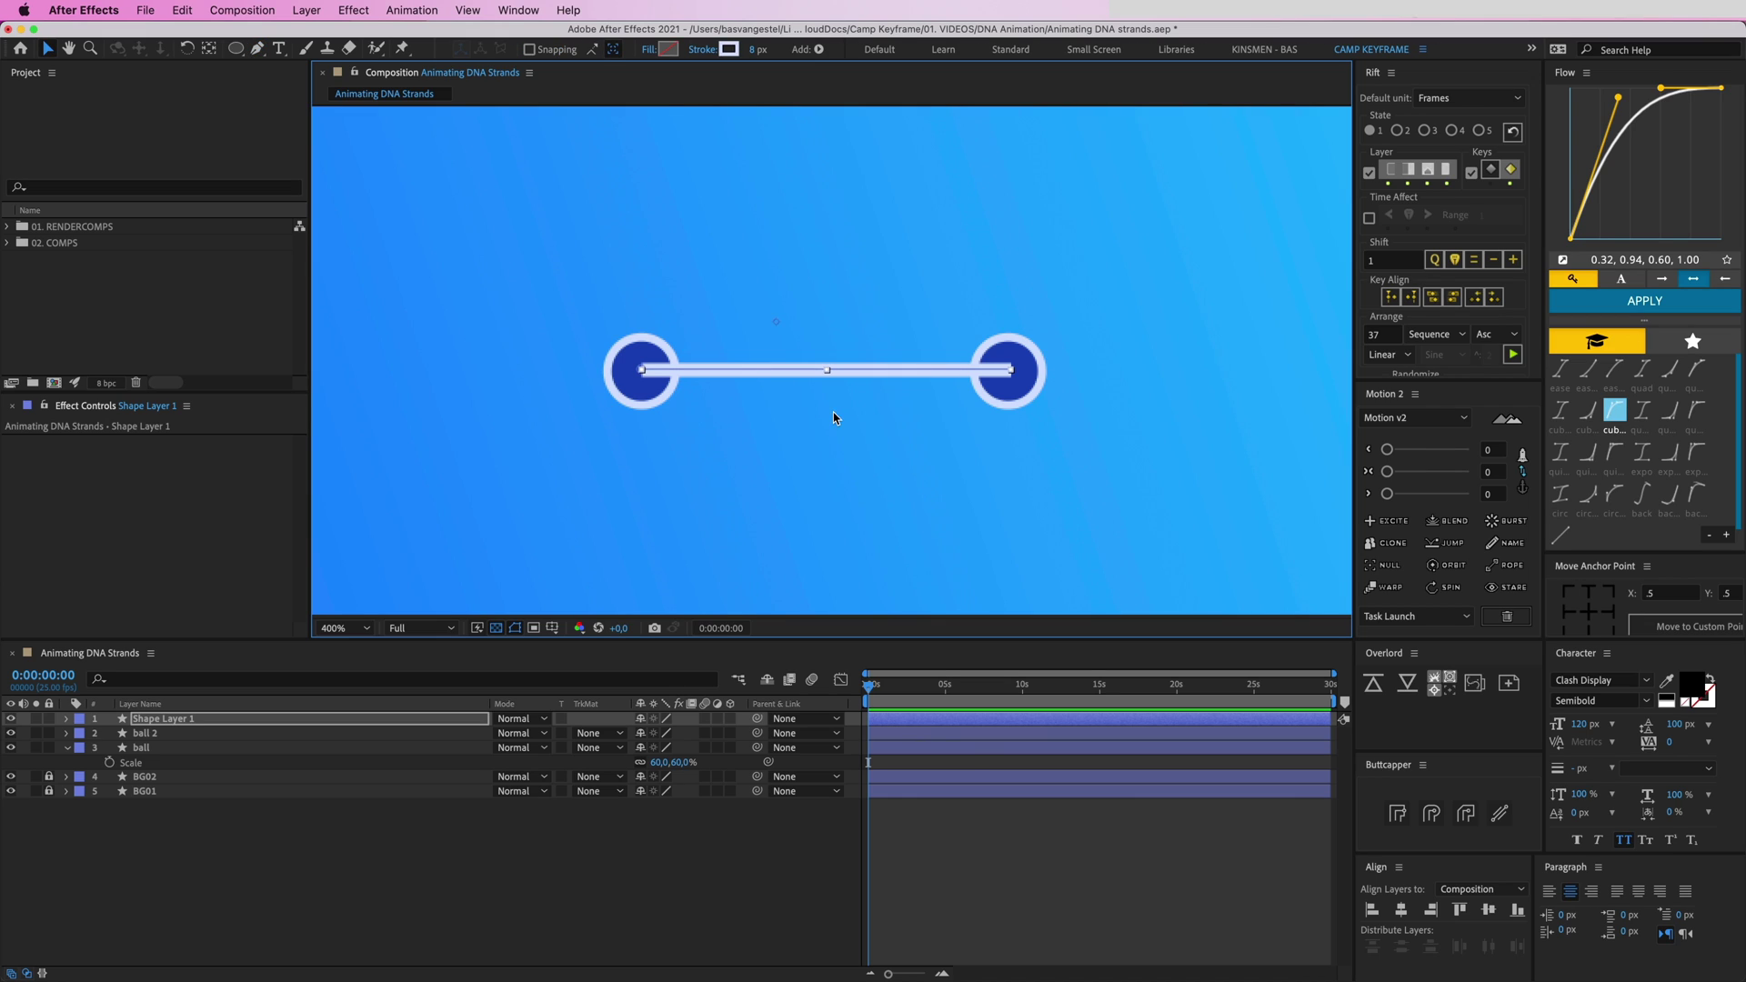
# Place the connecting line's layer below both ball layers and rename it as line
pyautogui.click(949, 722)
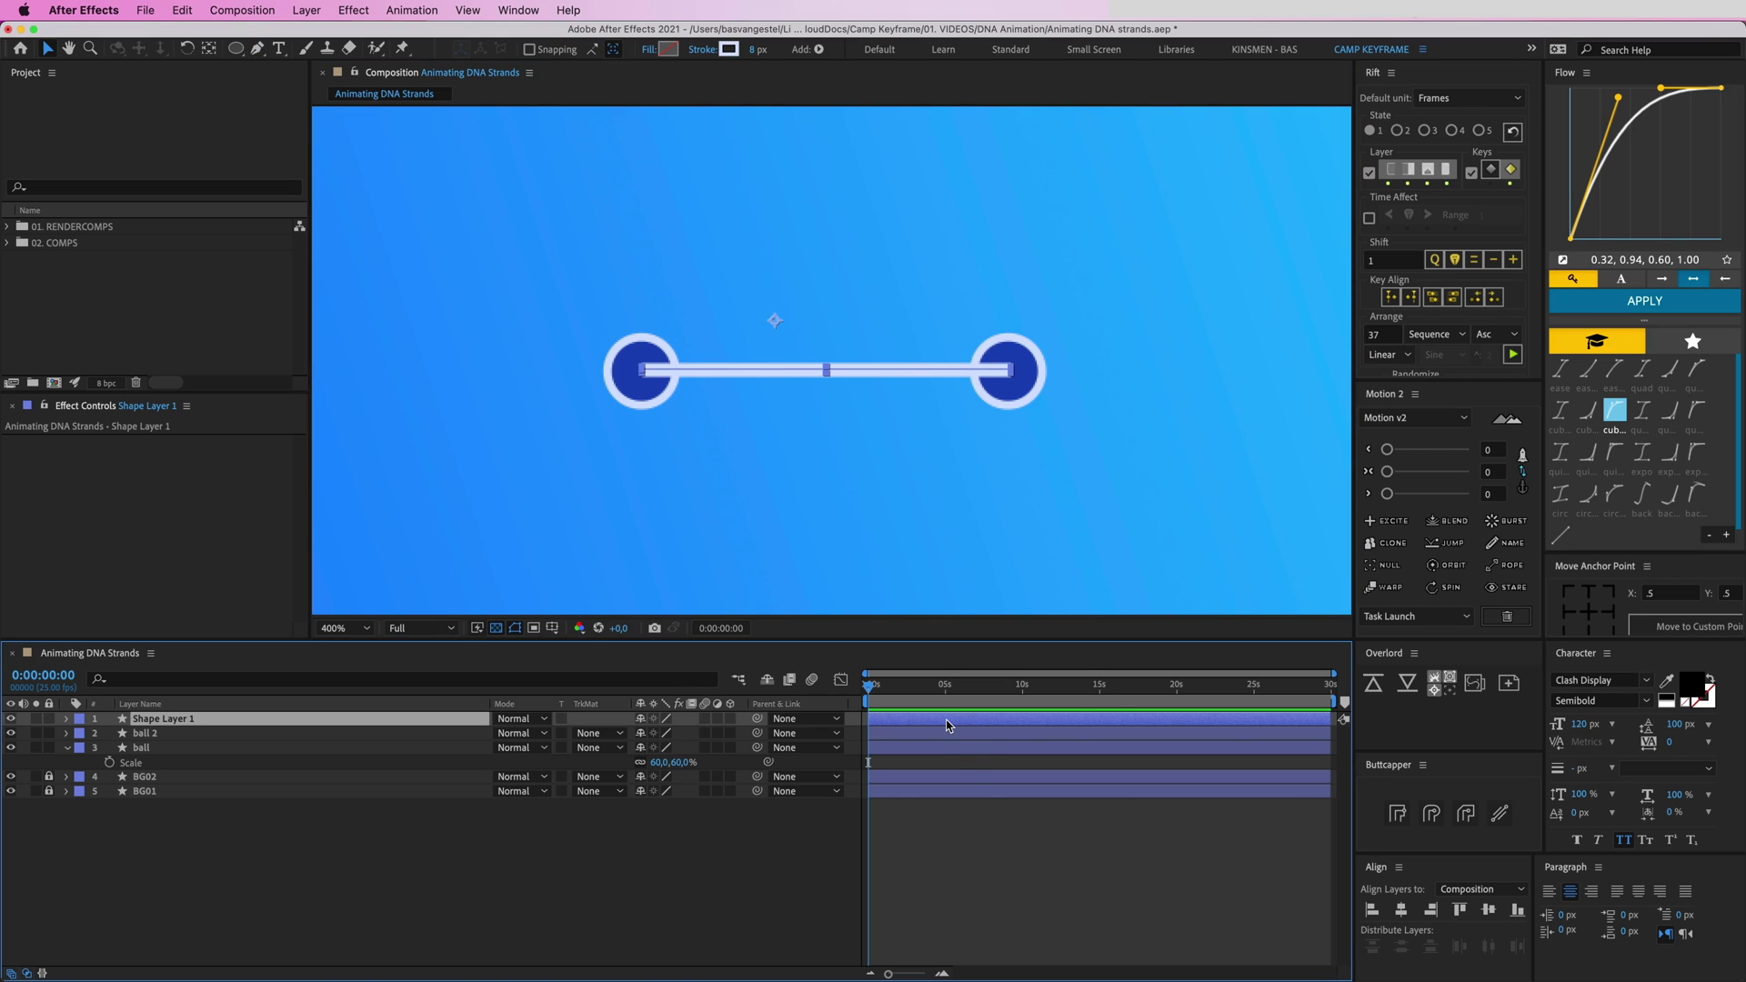
pyautogui.moveTo(178, 725); pyautogui.dragTo(166, 767)
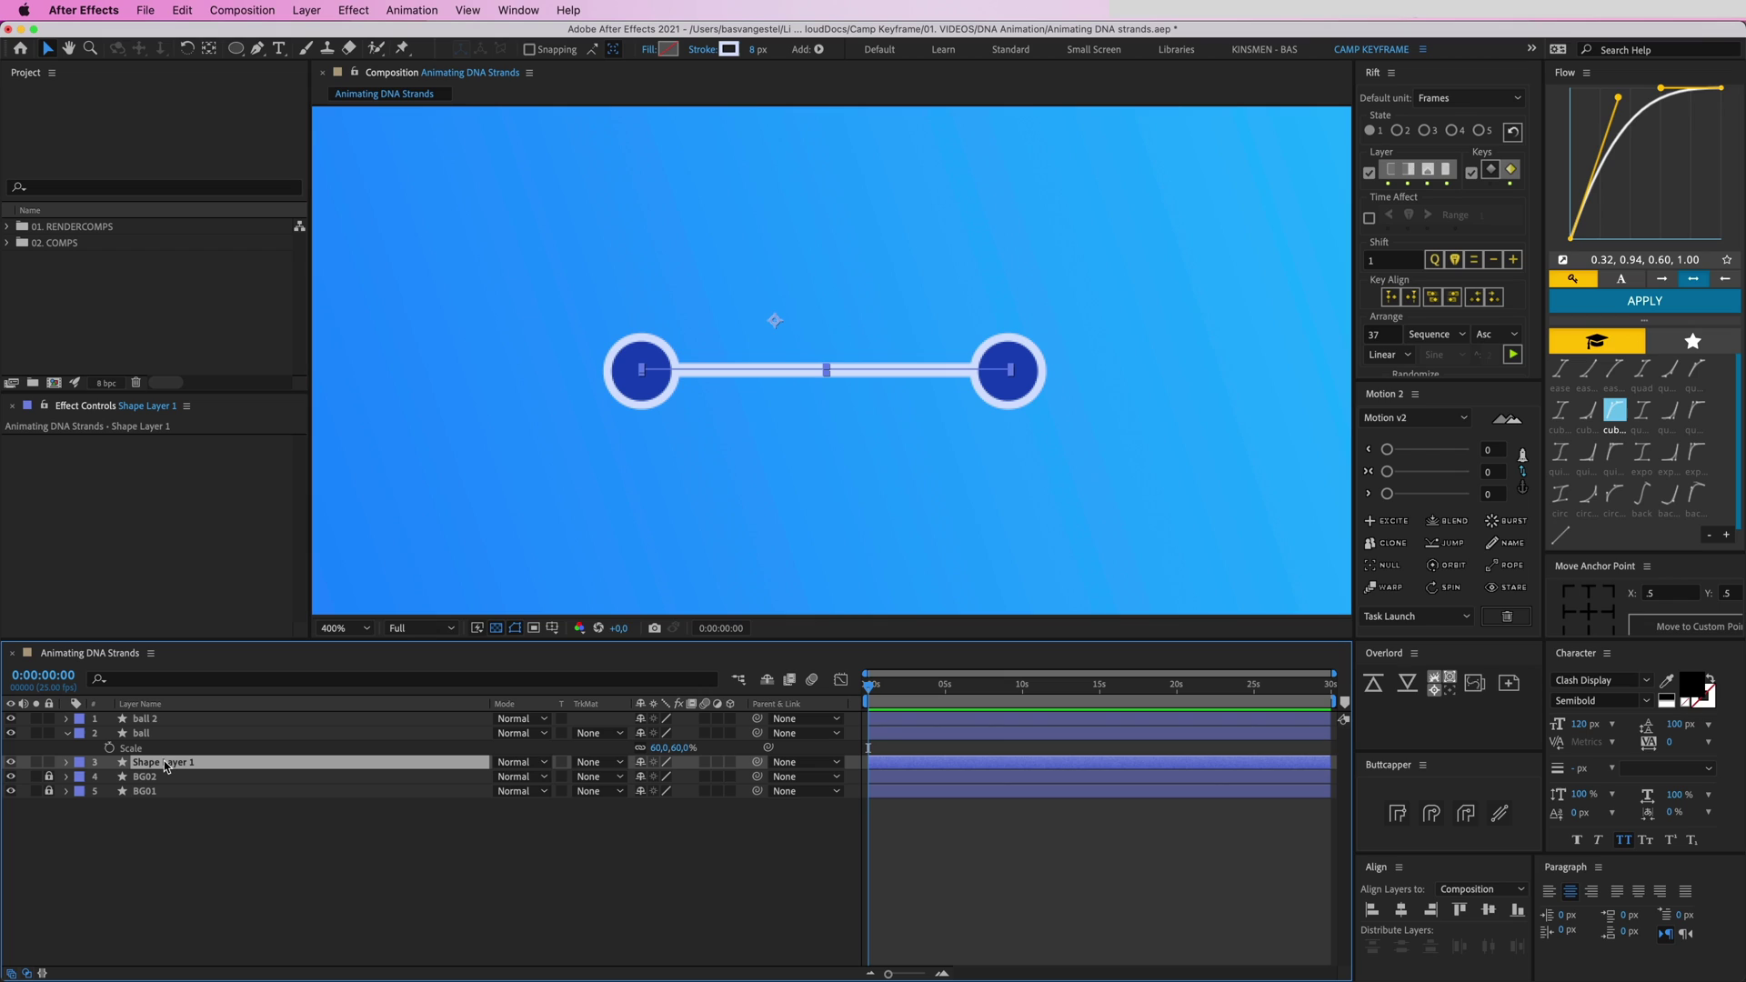
pyautogui.press('Return')
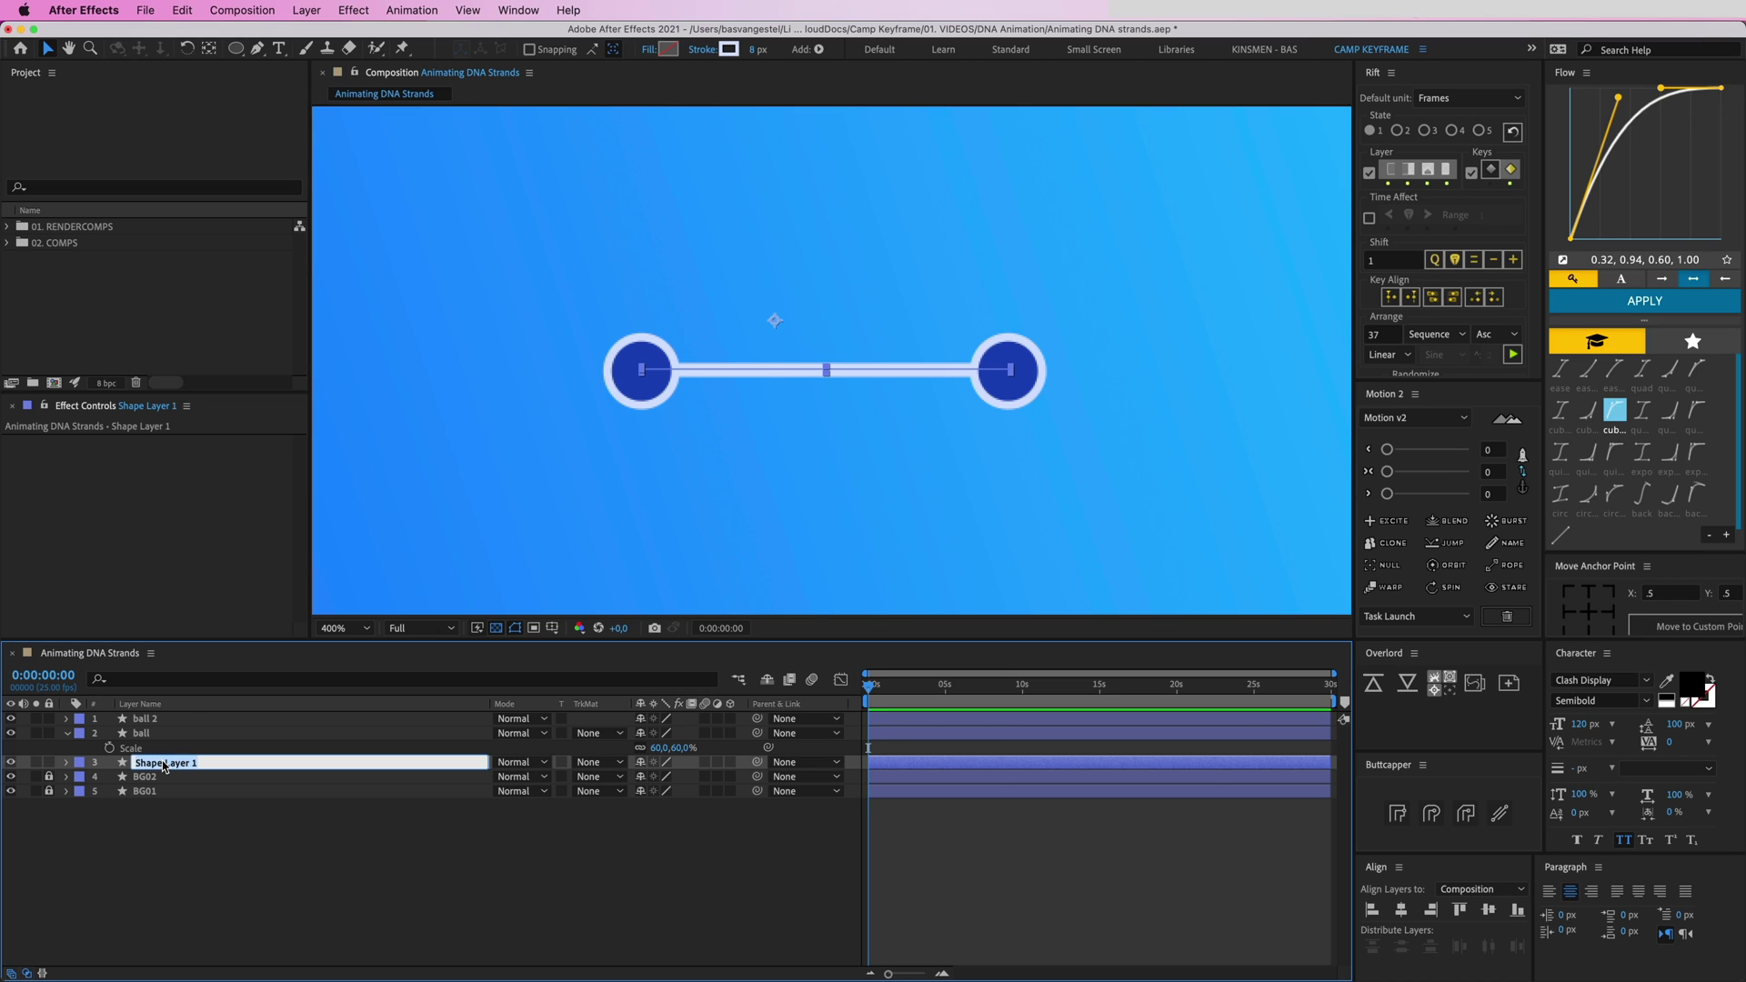
pyautogui.write('line')
pyautogui.press('Return')
pyautogui.click(184, 816)
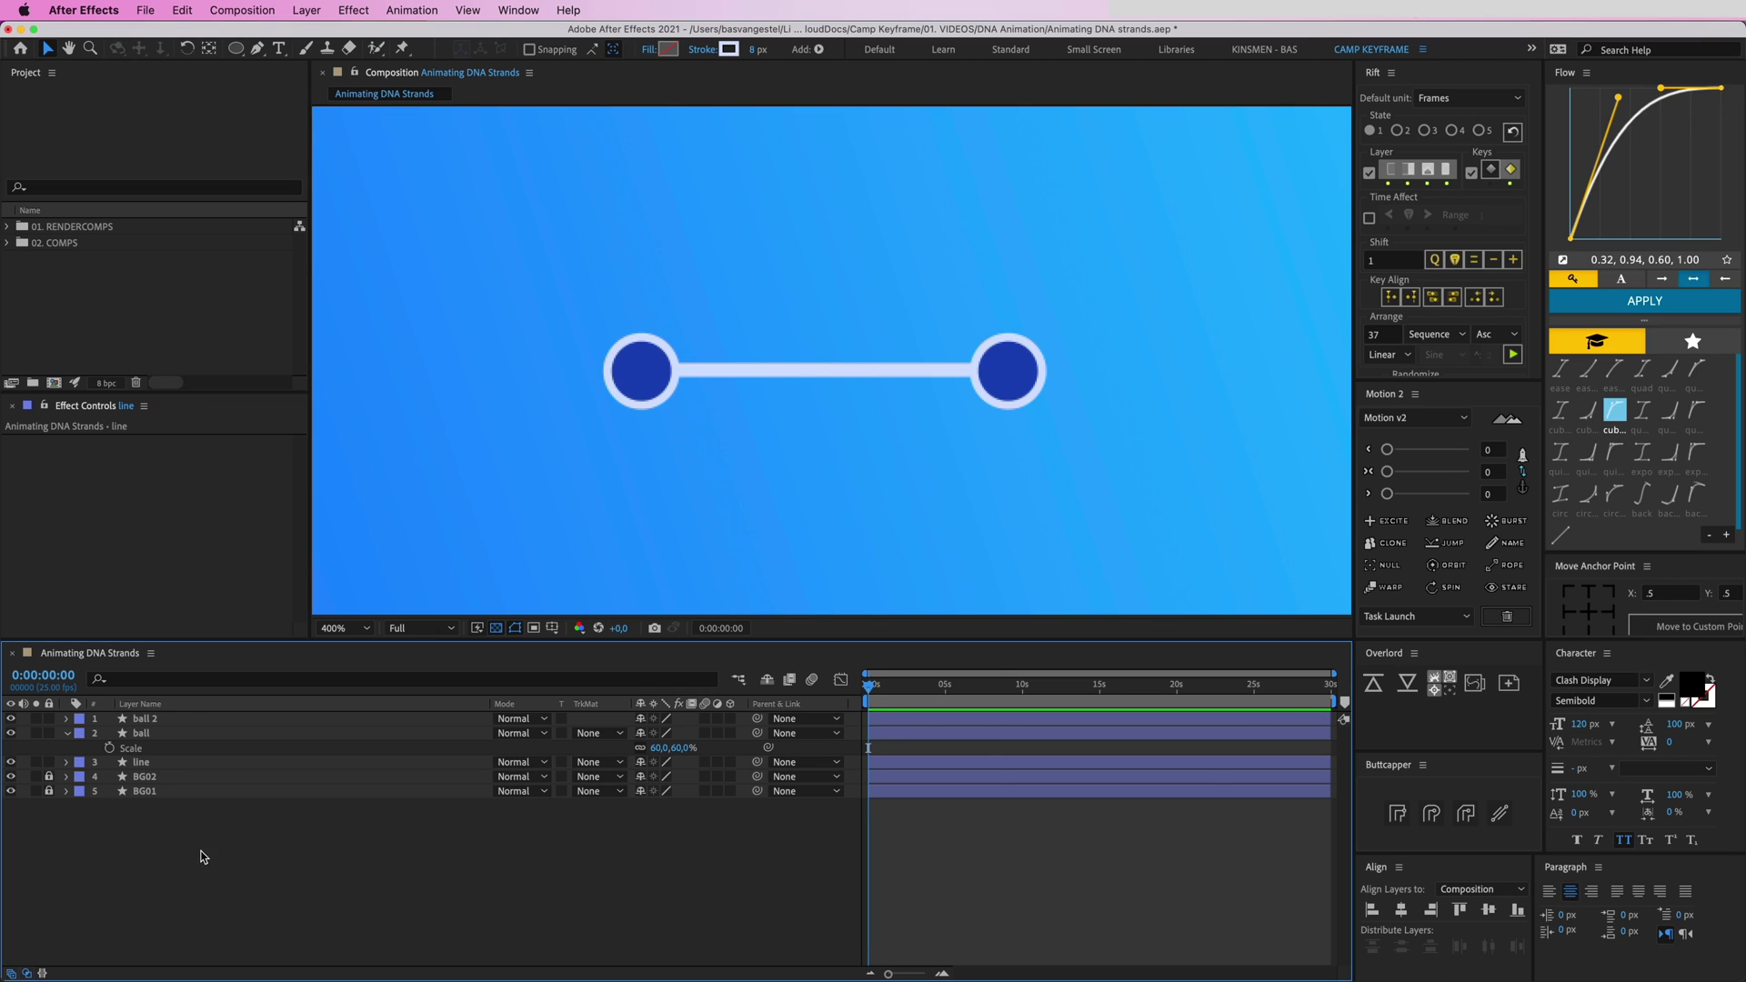
# Set Position keyframes on ball and ball 2 at 0:00:00:00
pyautogui.click(642, 373)
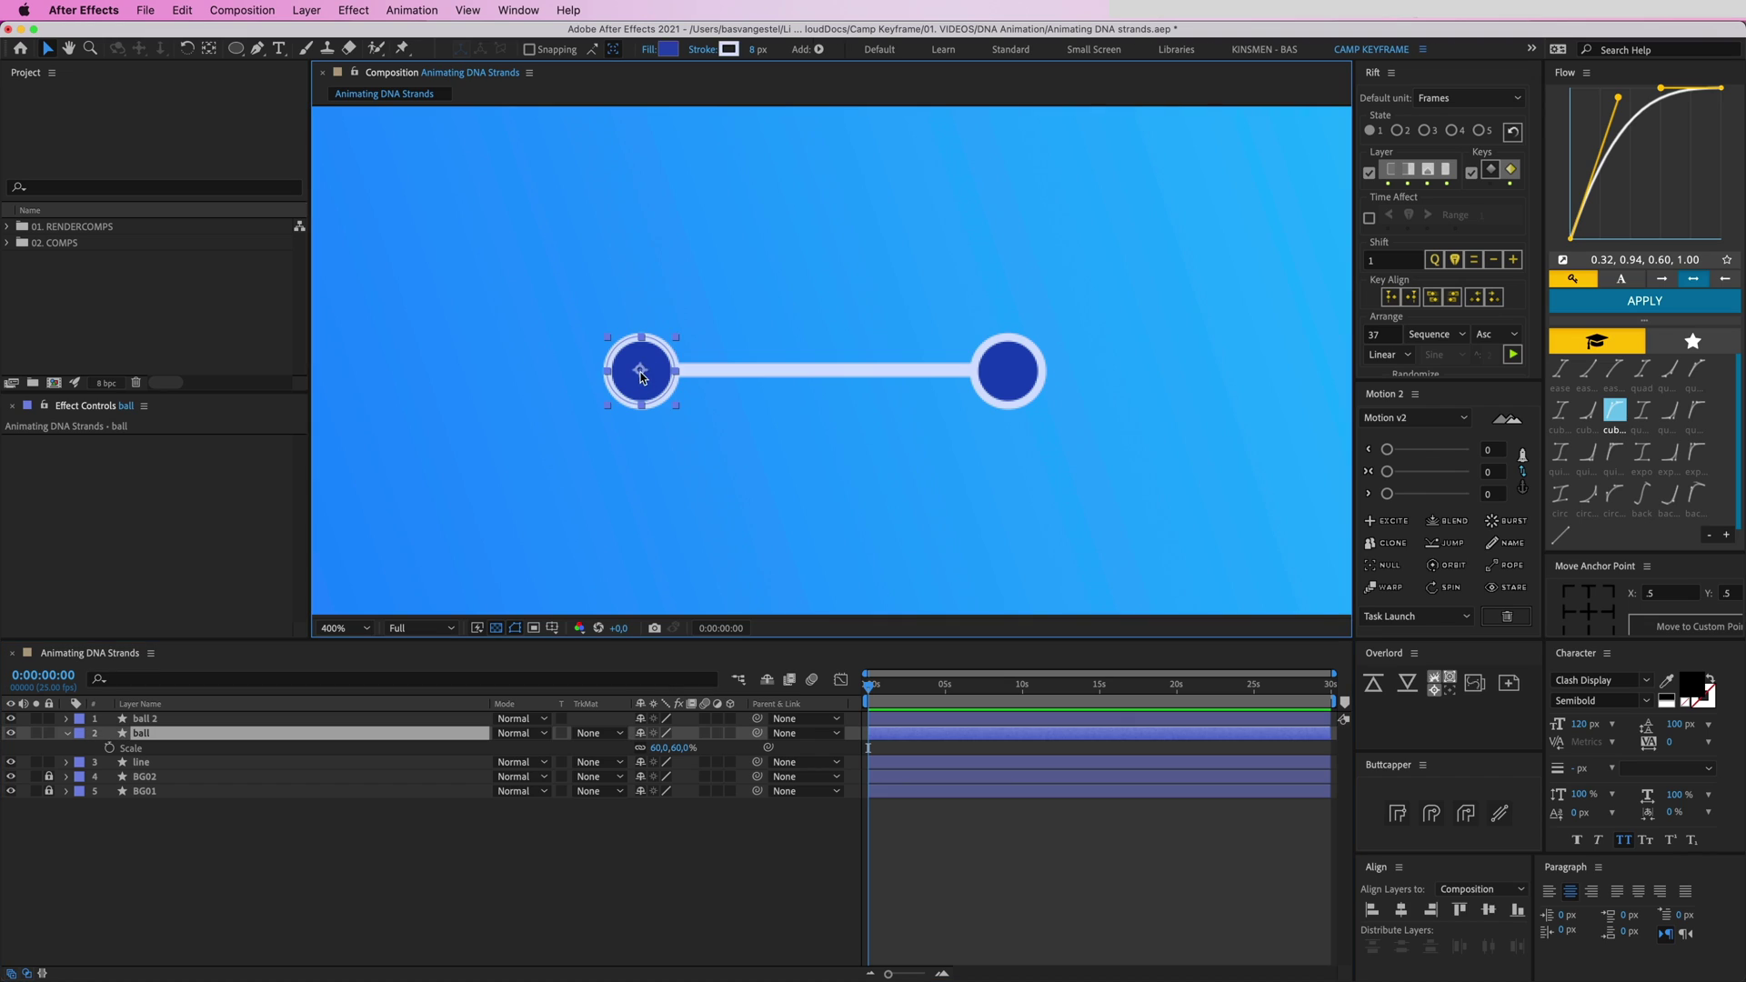
pyautogui.keyDown('shift'); pyautogui.click(1019, 394); pyautogui.keyUp('shift')
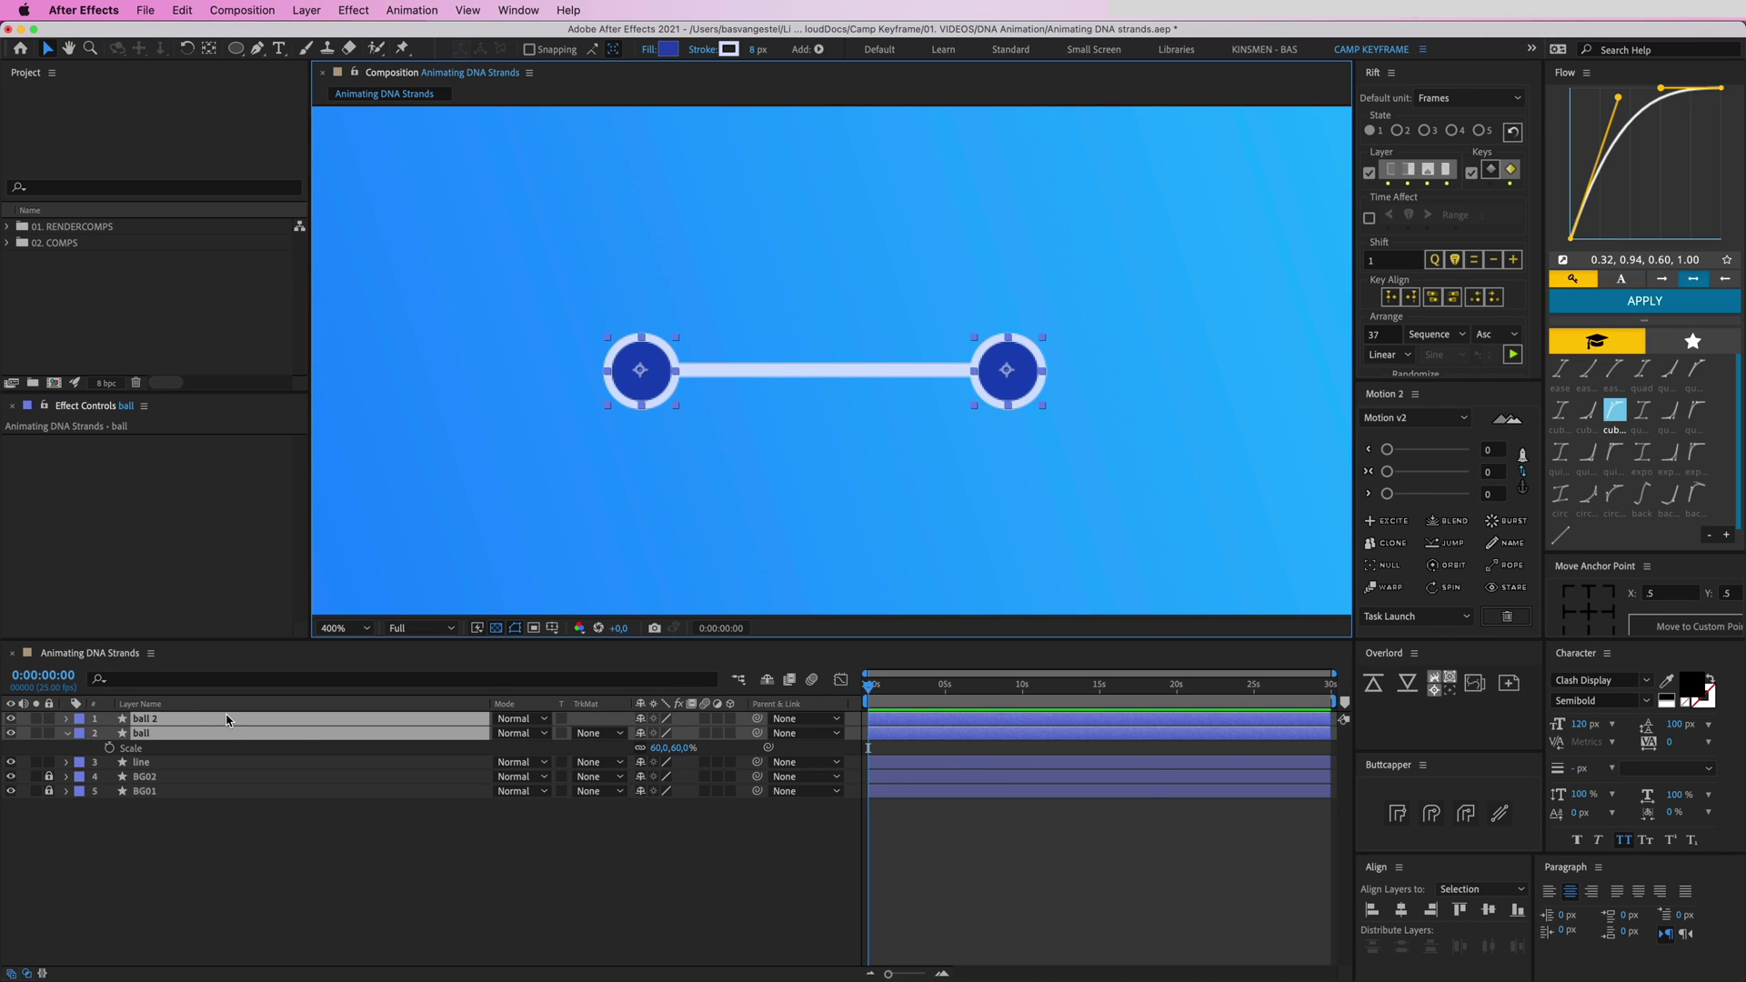
pyautogui.press('p')
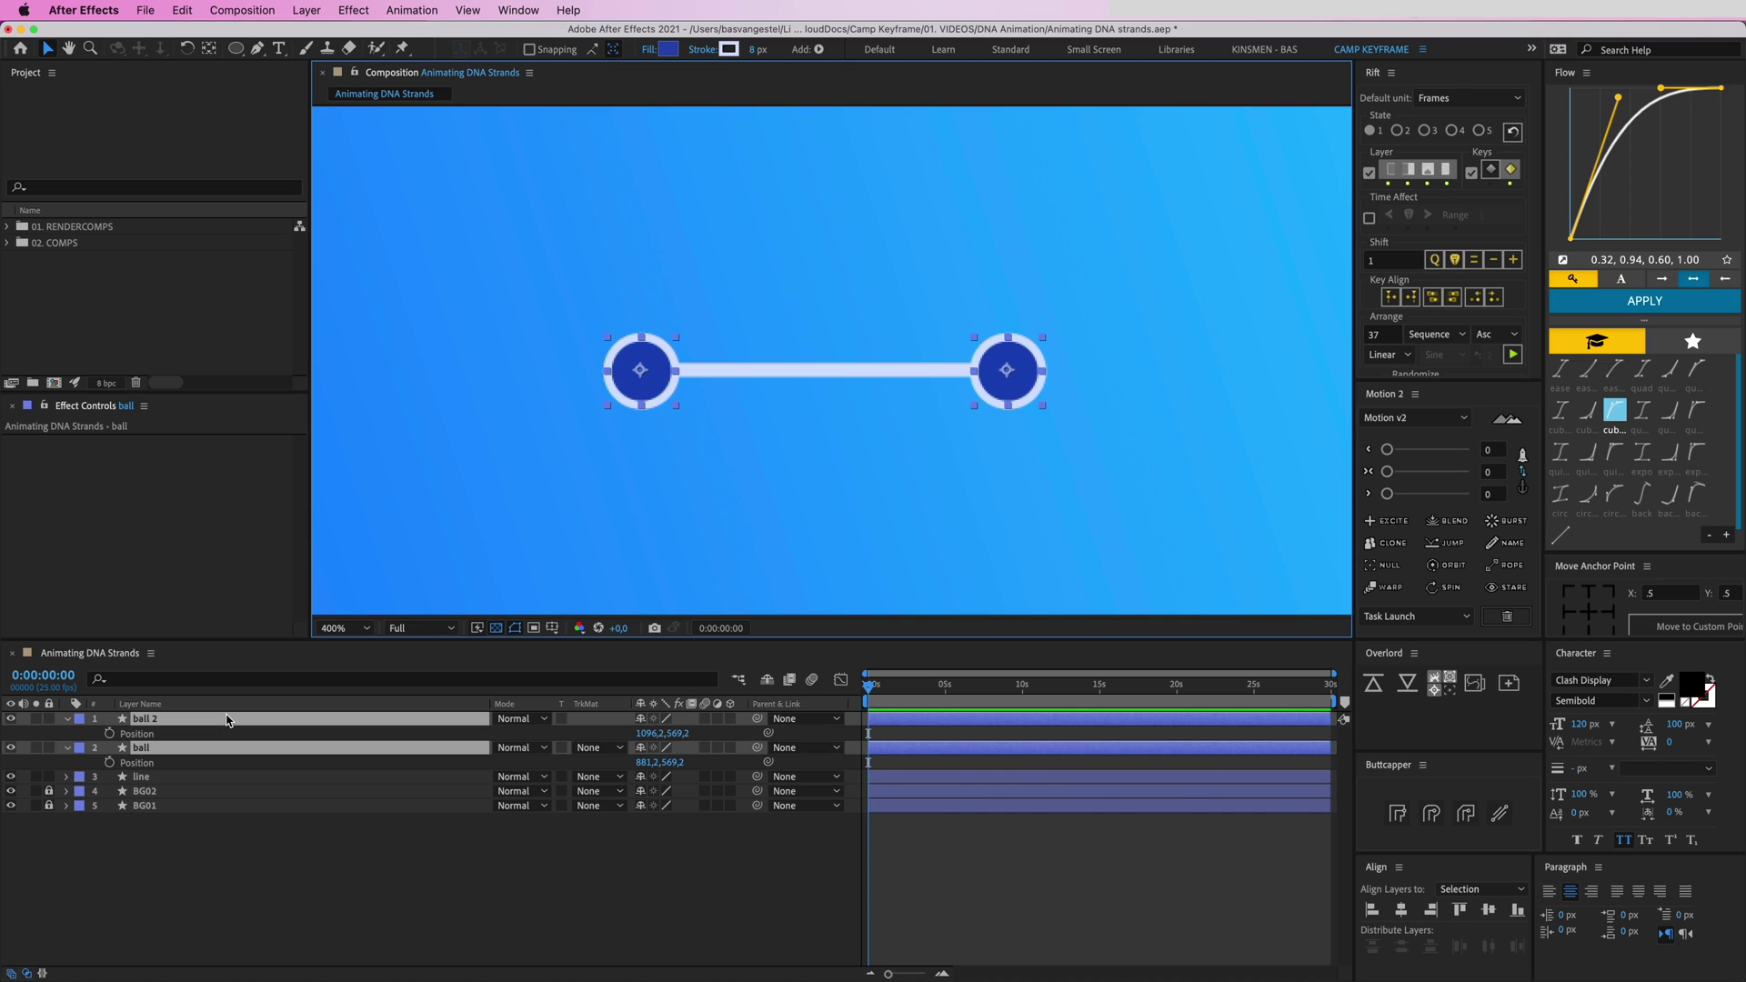
pyautogui.click(109, 734)
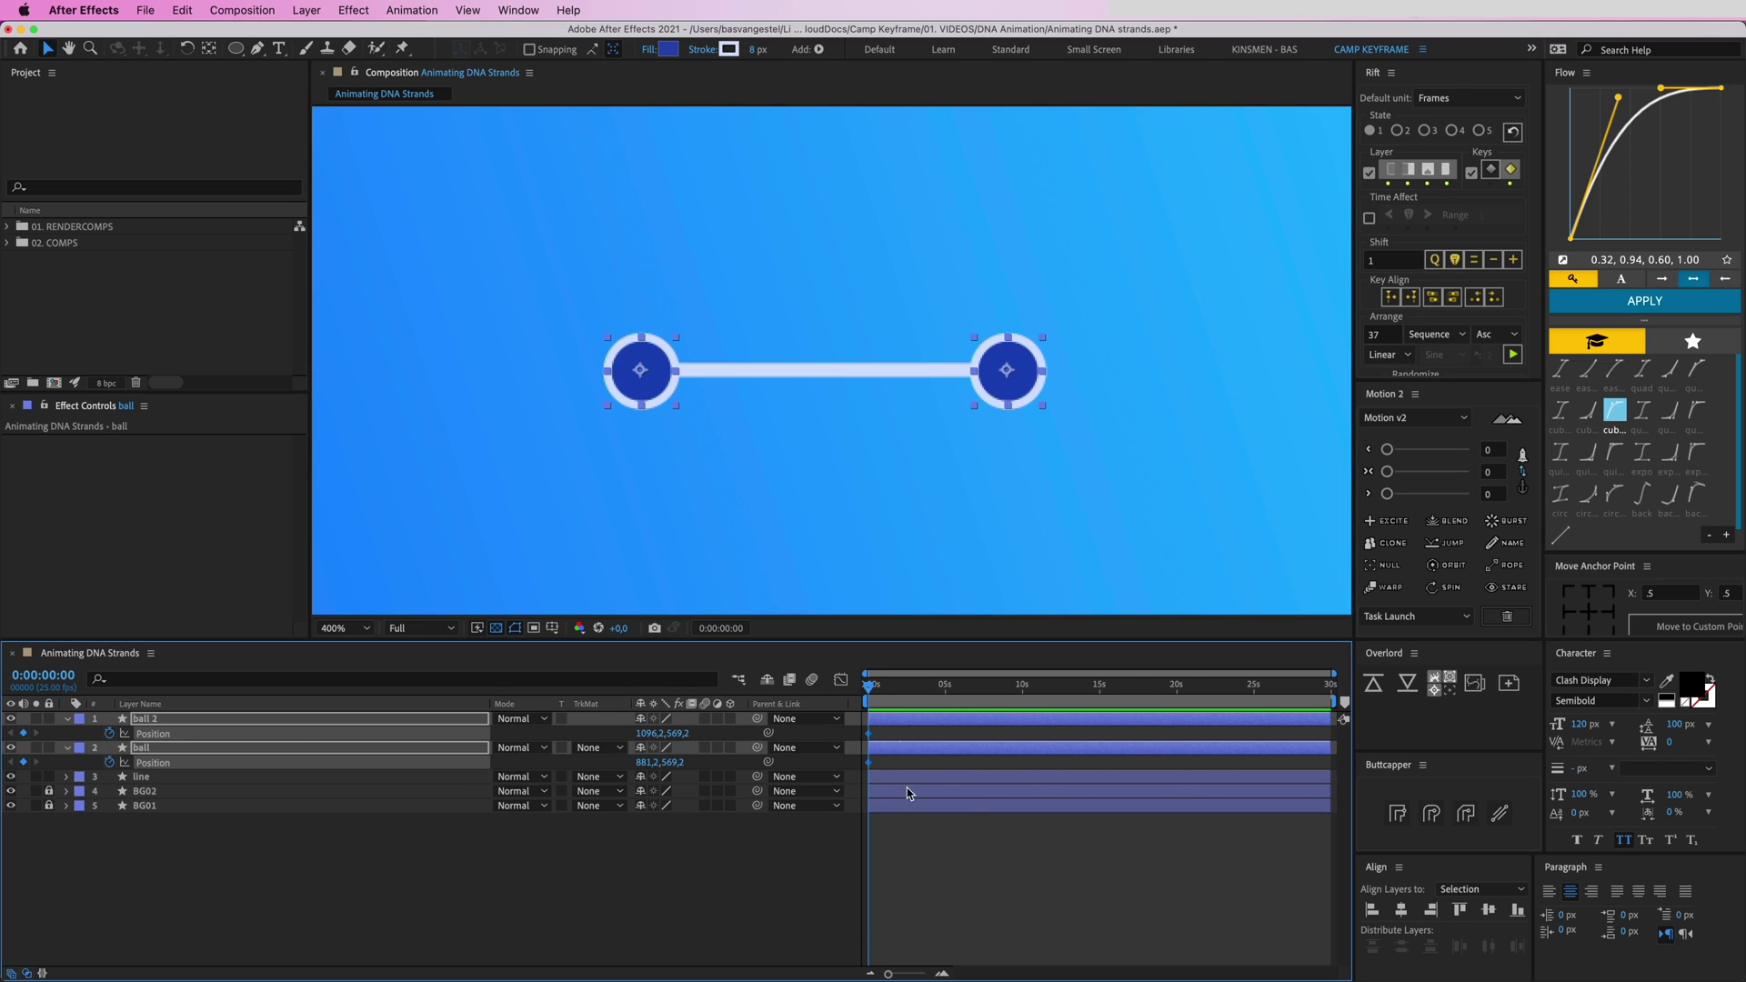
# At 0:00:01:00, move the left ball along the line onto the right ball's position to keyframe its movement
pyautogui.click(943, 974)
pyautogui.click(942, 975)
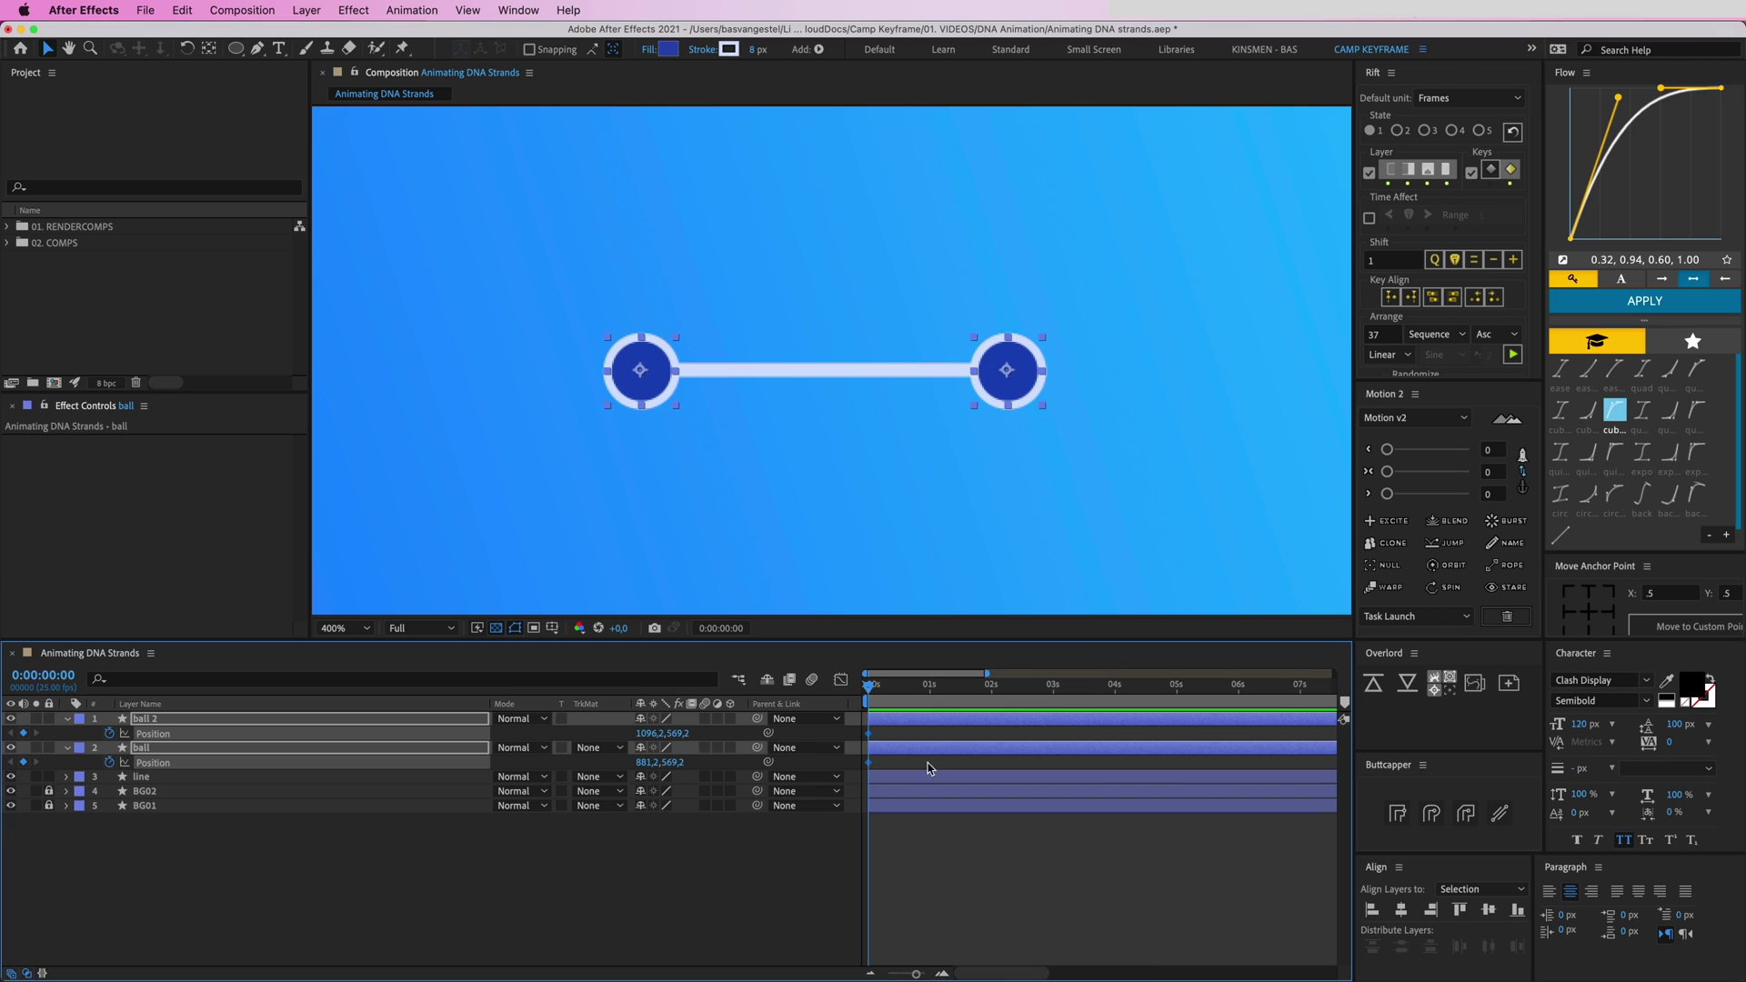
pyautogui.click(933, 691)
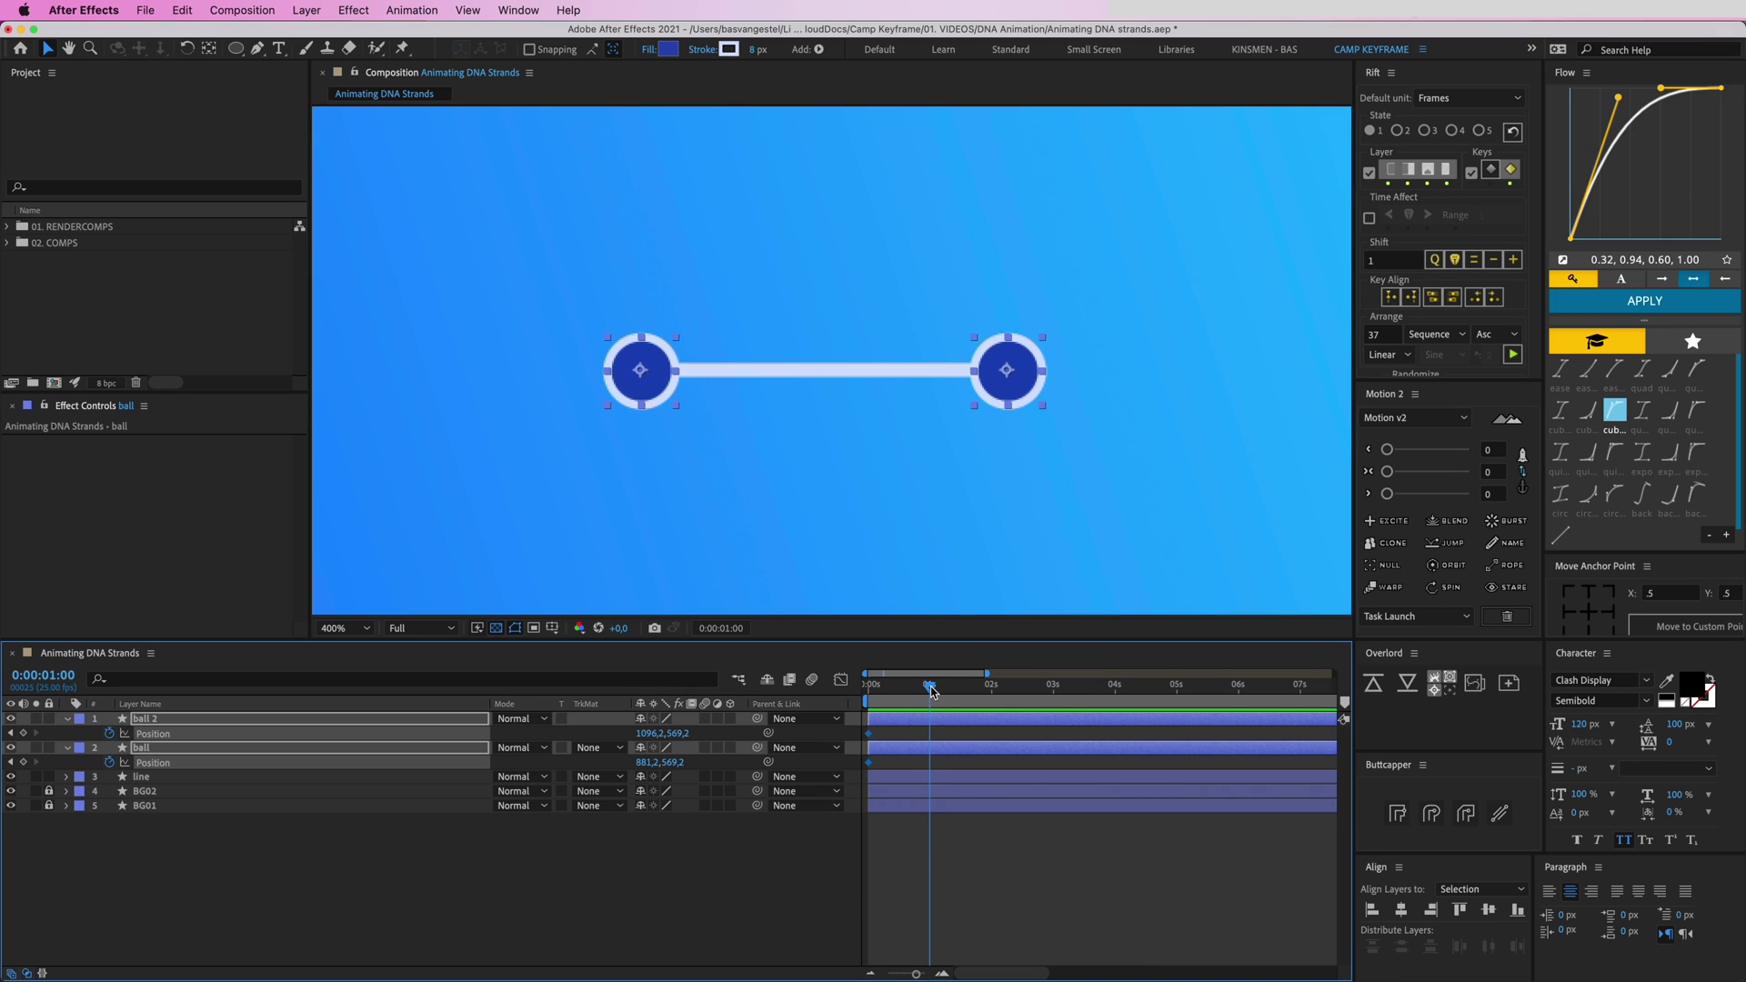
pyautogui.click(741, 450)
pyautogui.moveTo(634, 388); pyautogui.dragTo(1007, 409)
pyautogui.press('Return')
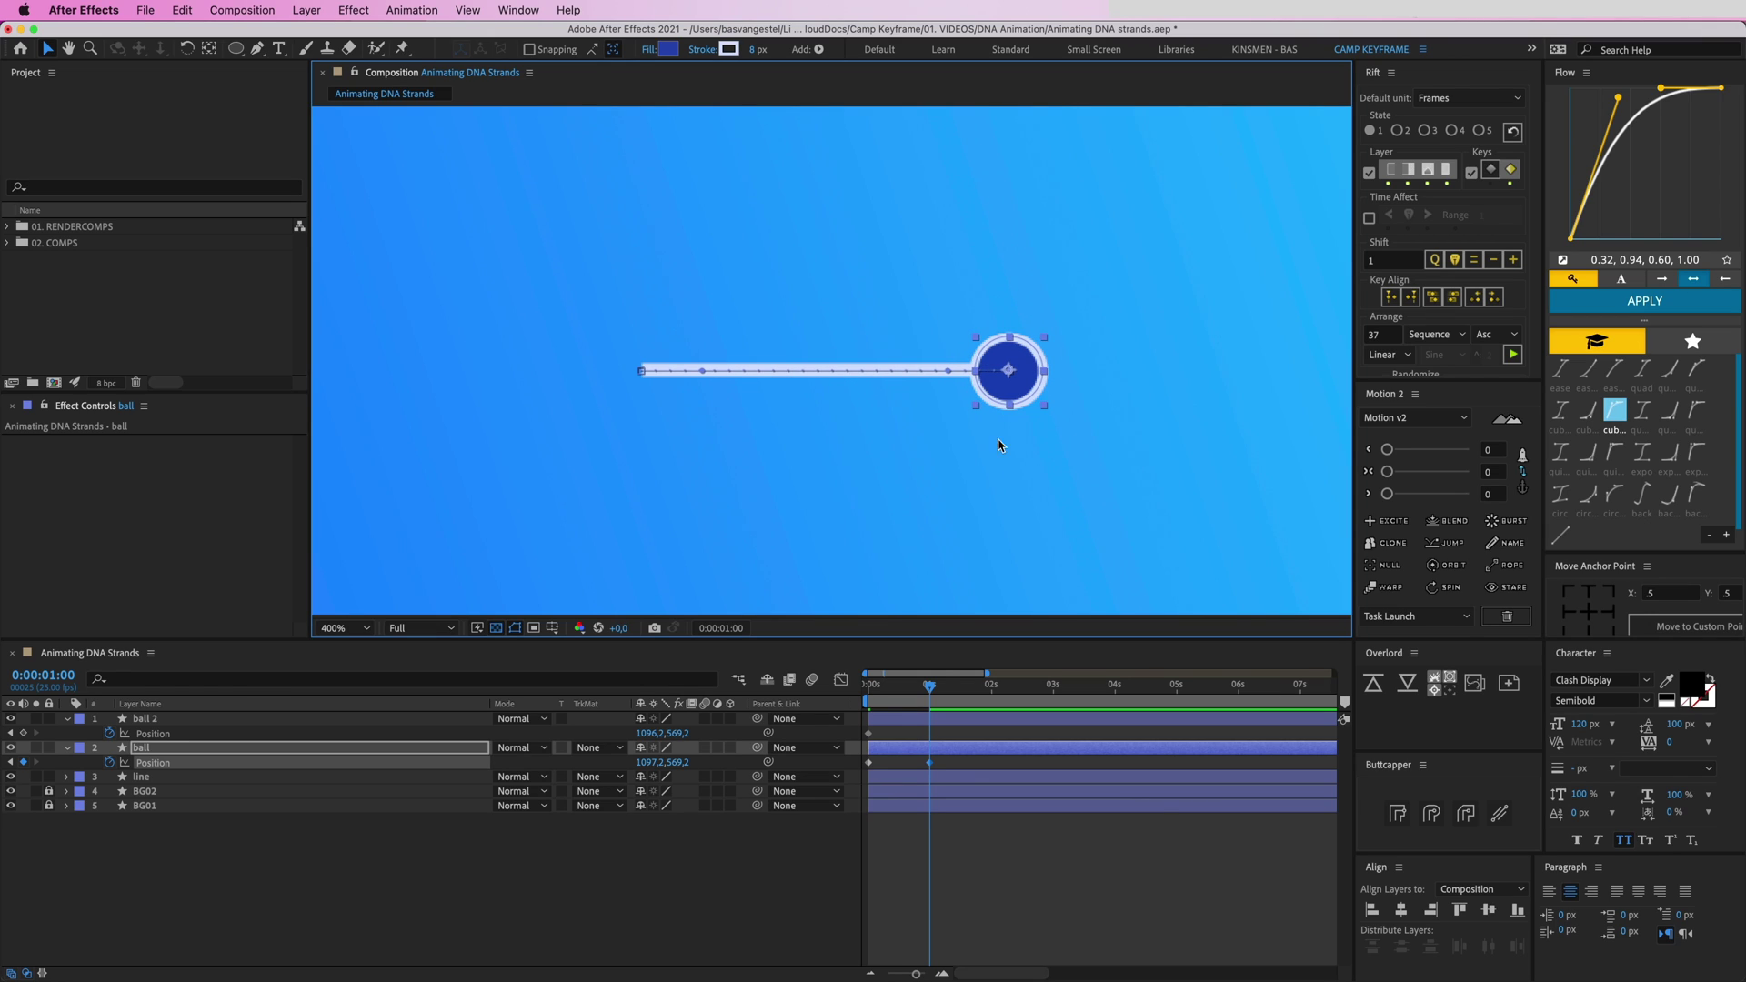
# Keyframe ball 2's Position so it moves from its starting spot at 0:00:00:00 onto the left ball's starting position at 0:00:01:00
pyautogui.click(869, 735)
pyautogui.moveTo(885, 689); pyautogui.dragTo(857, 689)
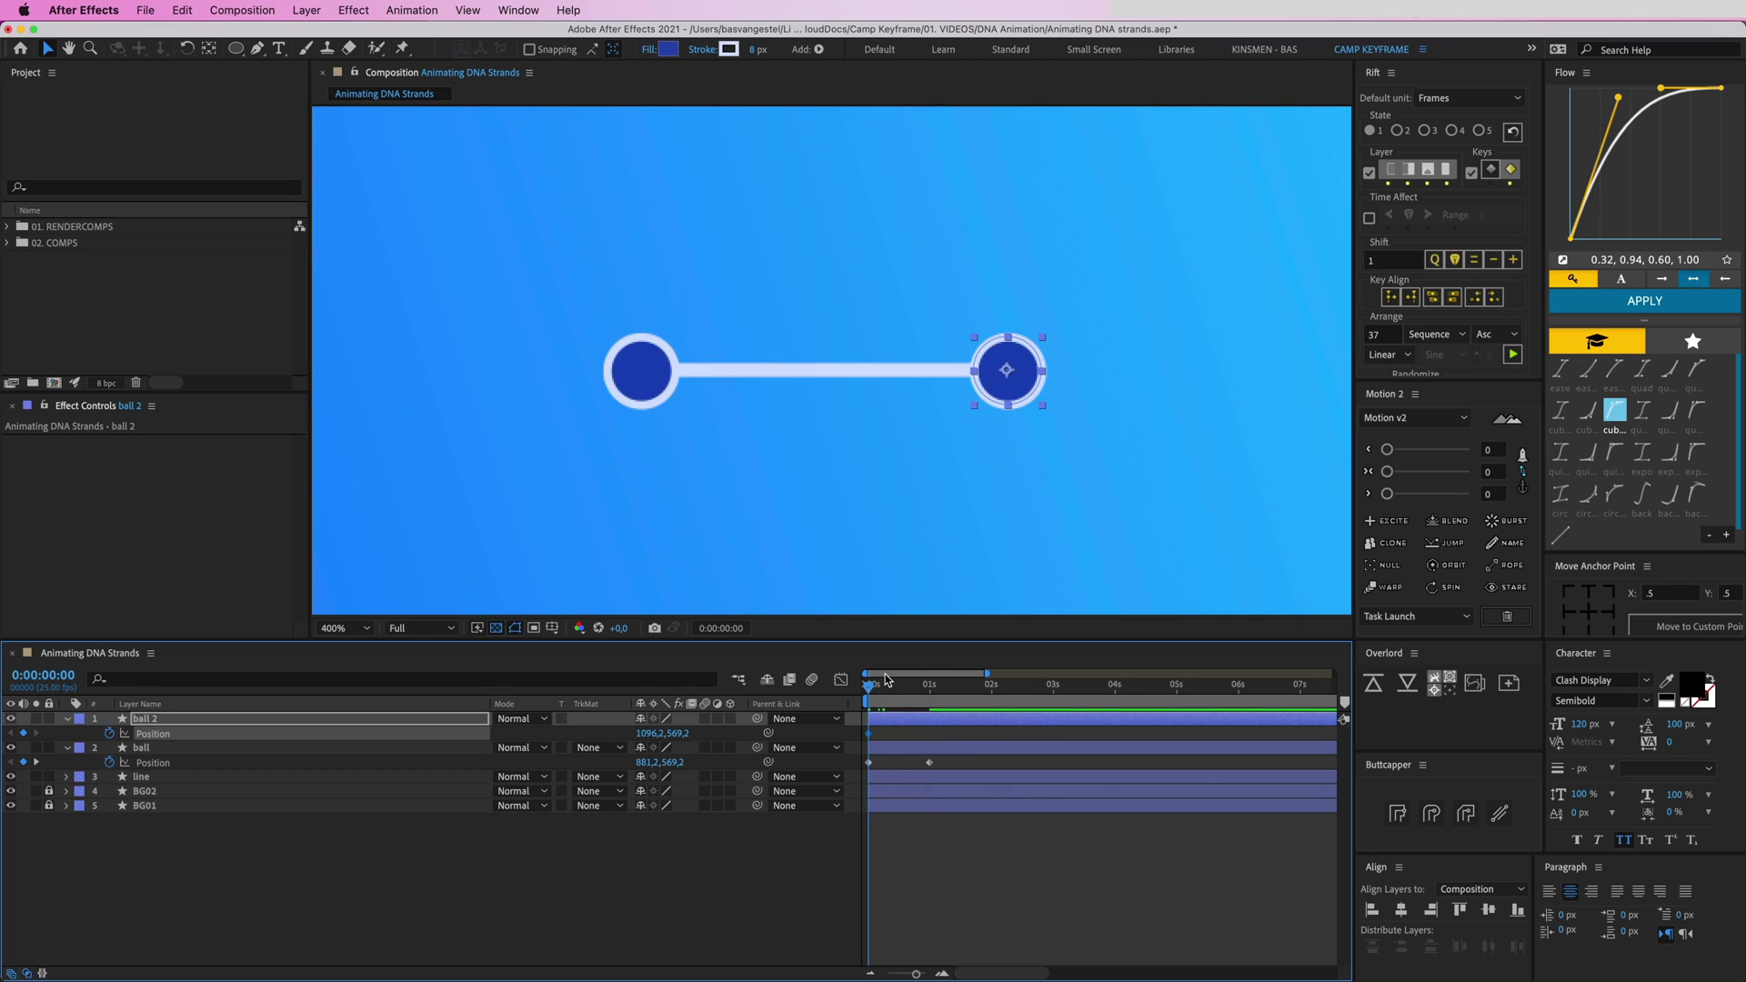
pyautogui.moveTo(1008, 385); pyautogui.dragTo(639, 383)
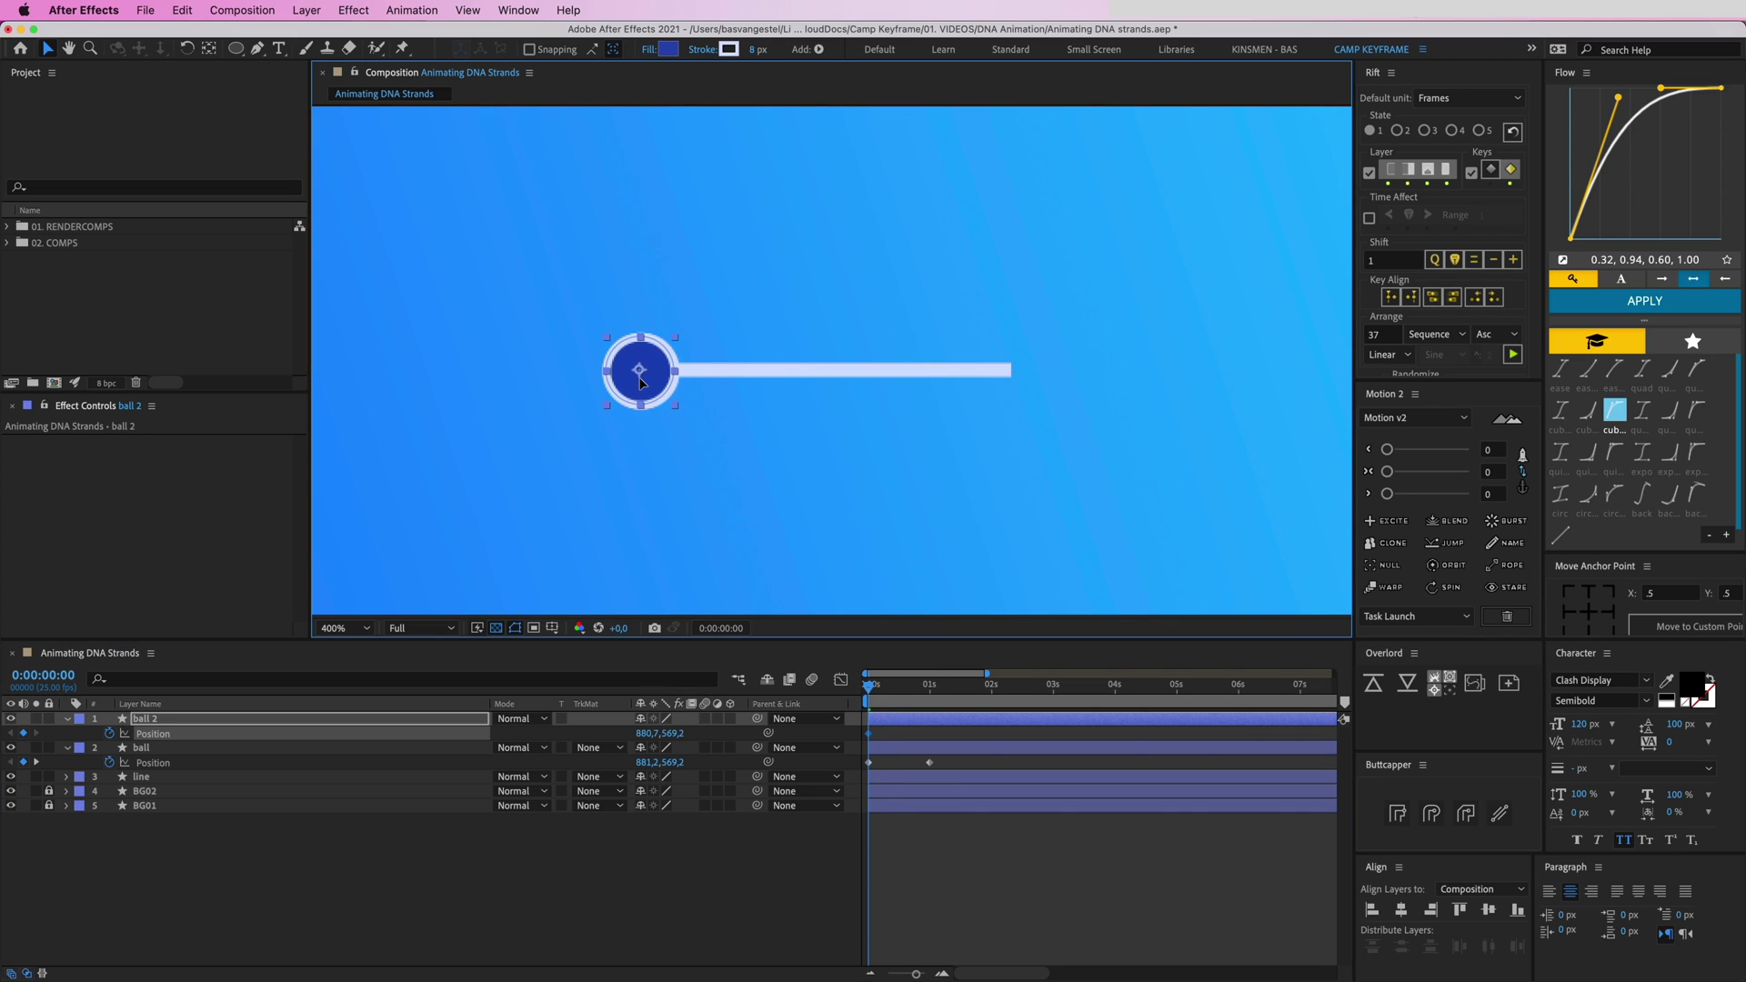
pyautogui.press('Right')
pyautogui.moveTo(868, 734); pyautogui.dragTo(884, 700)
pyautogui.press('super+v')
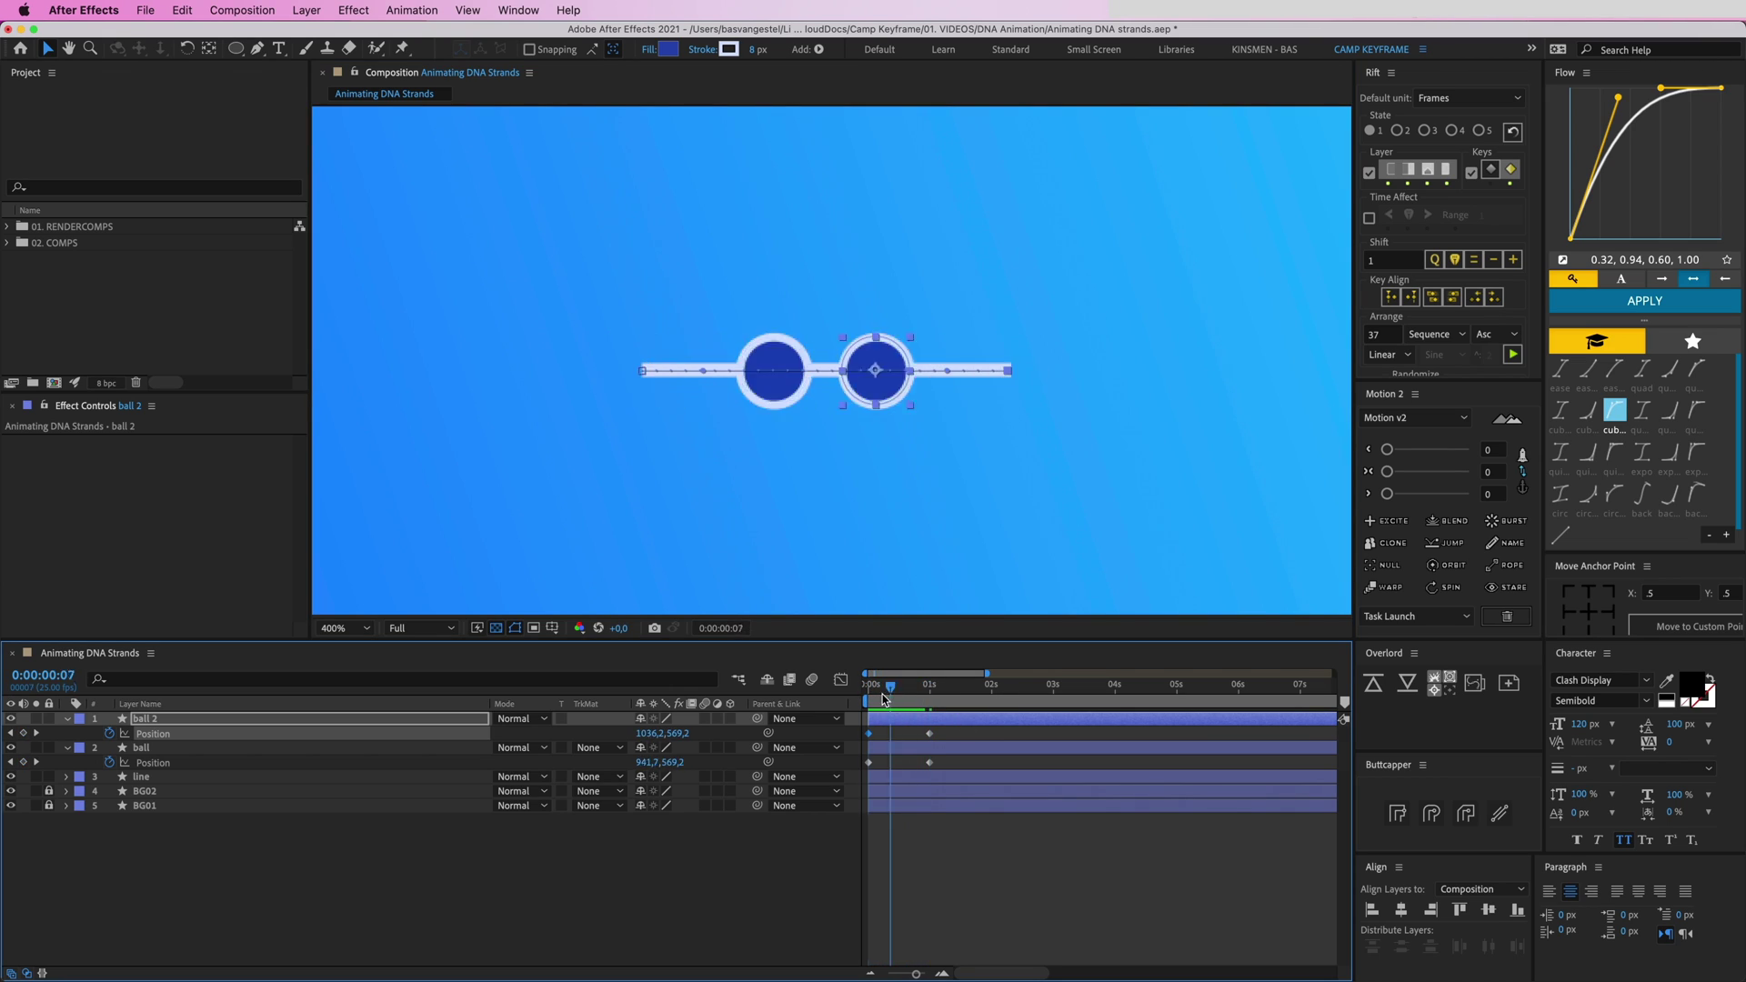
# Preview the swap and move both balls' end Position keyframes to about 0:00:02:01 to slow the motion
pyautogui.press('space')
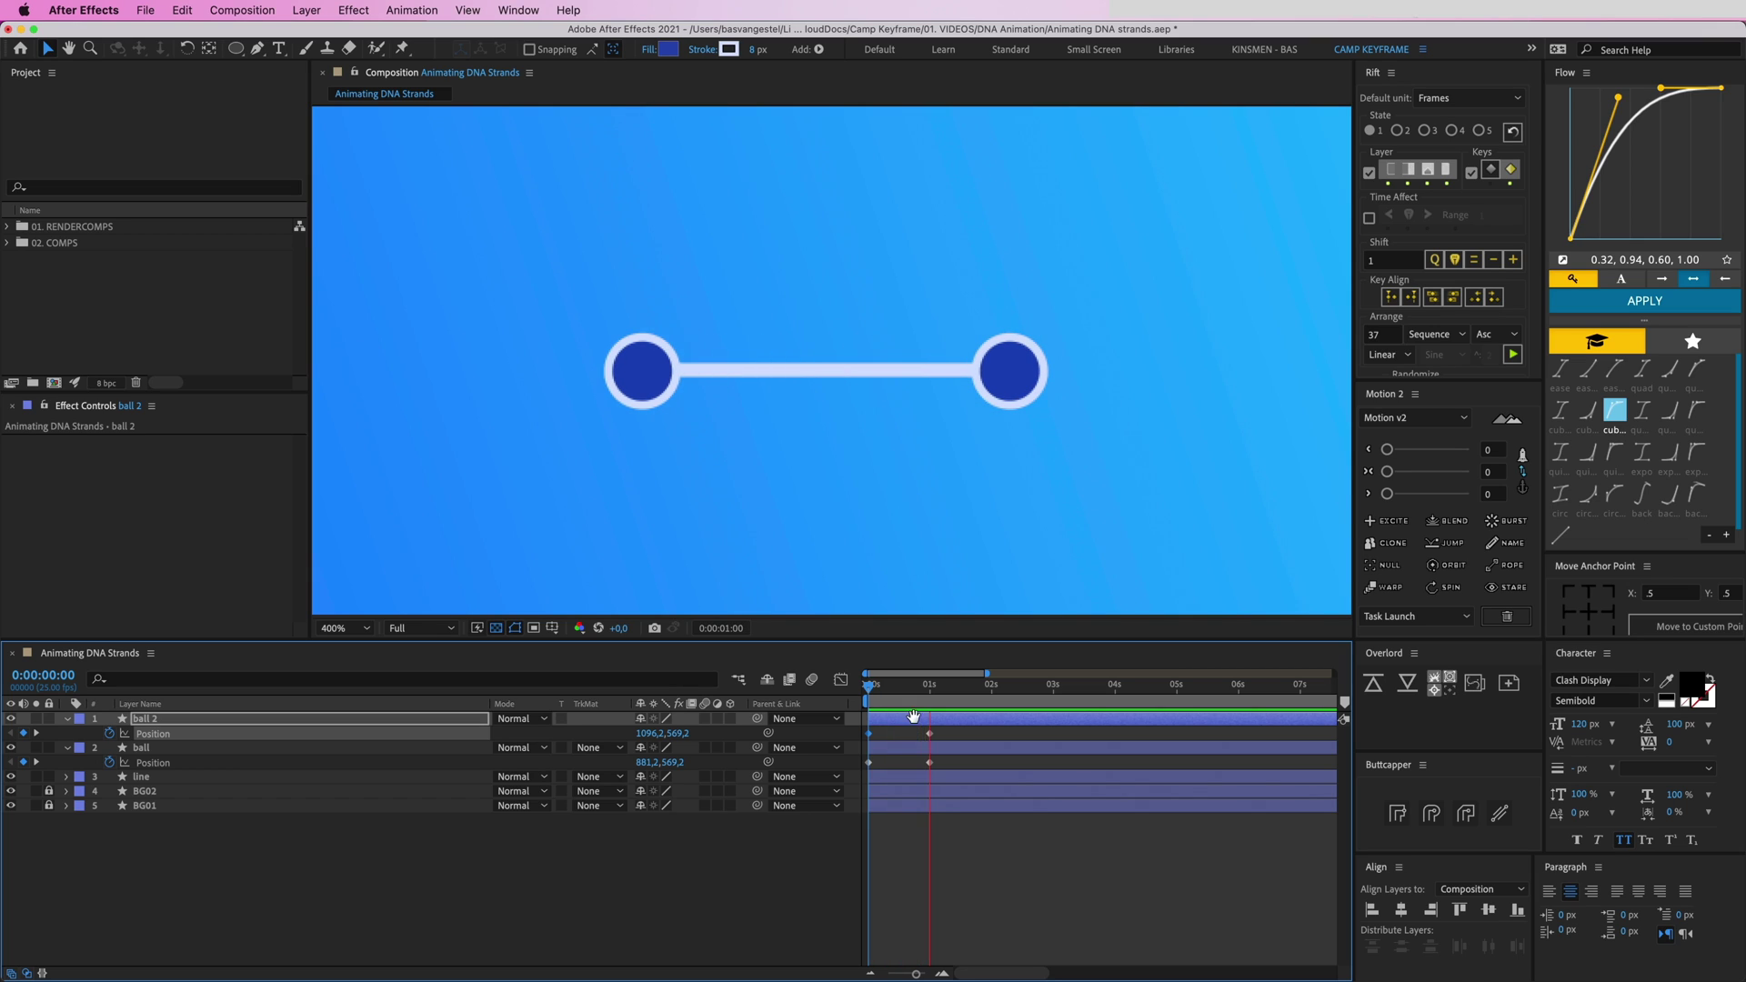
pyautogui.press('space')
pyautogui.moveTo(949, 729); pyautogui.dragTo(991, 762)
pyautogui.press('space')
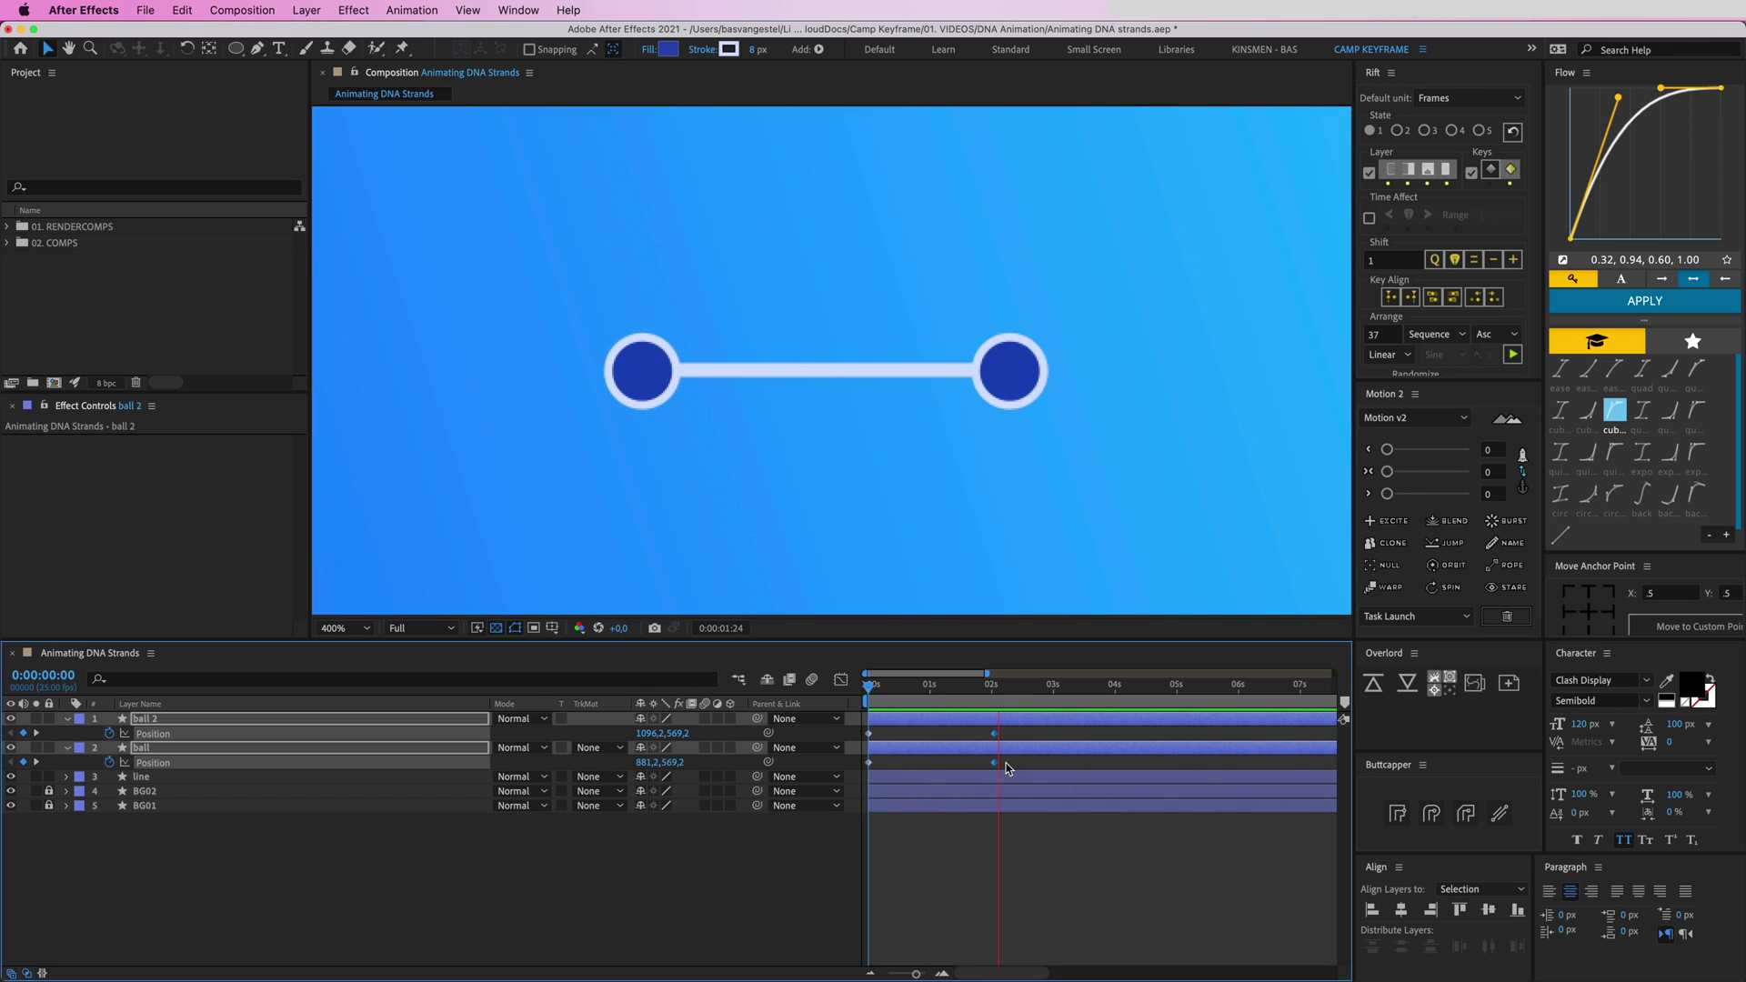
pyautogui.click(897, 738)
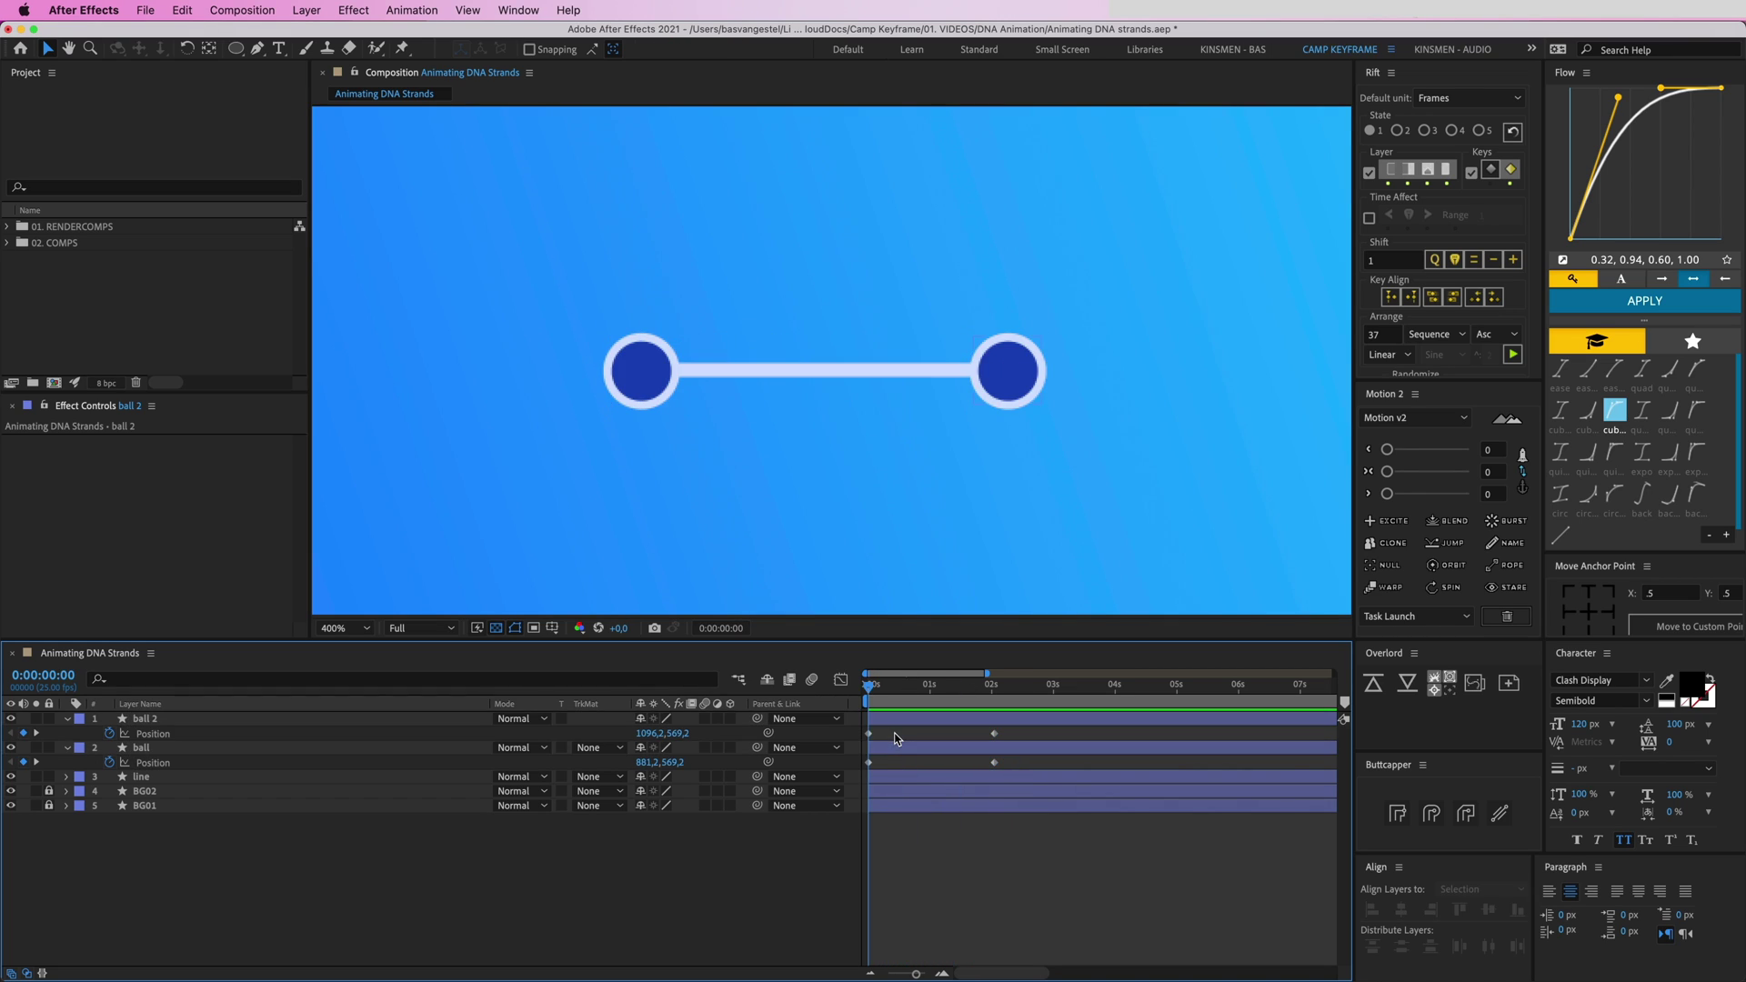
# Add Trim Paths to the line layer and set Start and End keyframes at 0:00:00:00
pyautogui.click(150, 776)
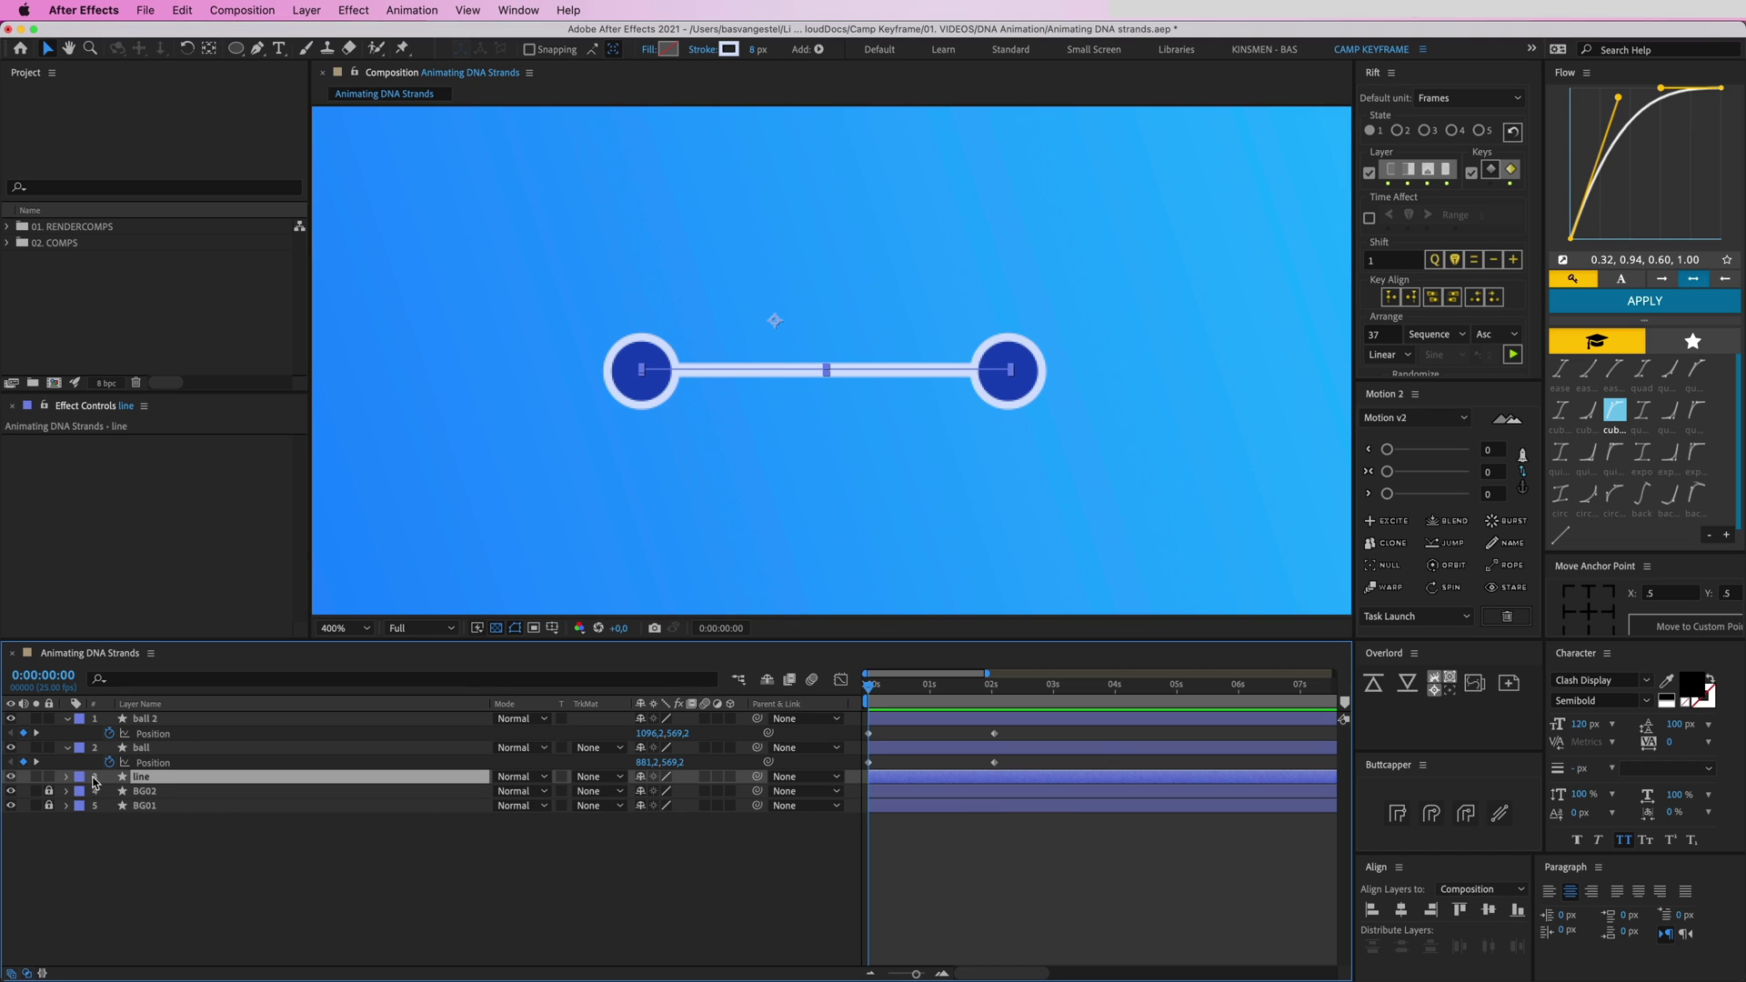
pyautogui.click(67, 778)
pyautogui.click(739, 792)
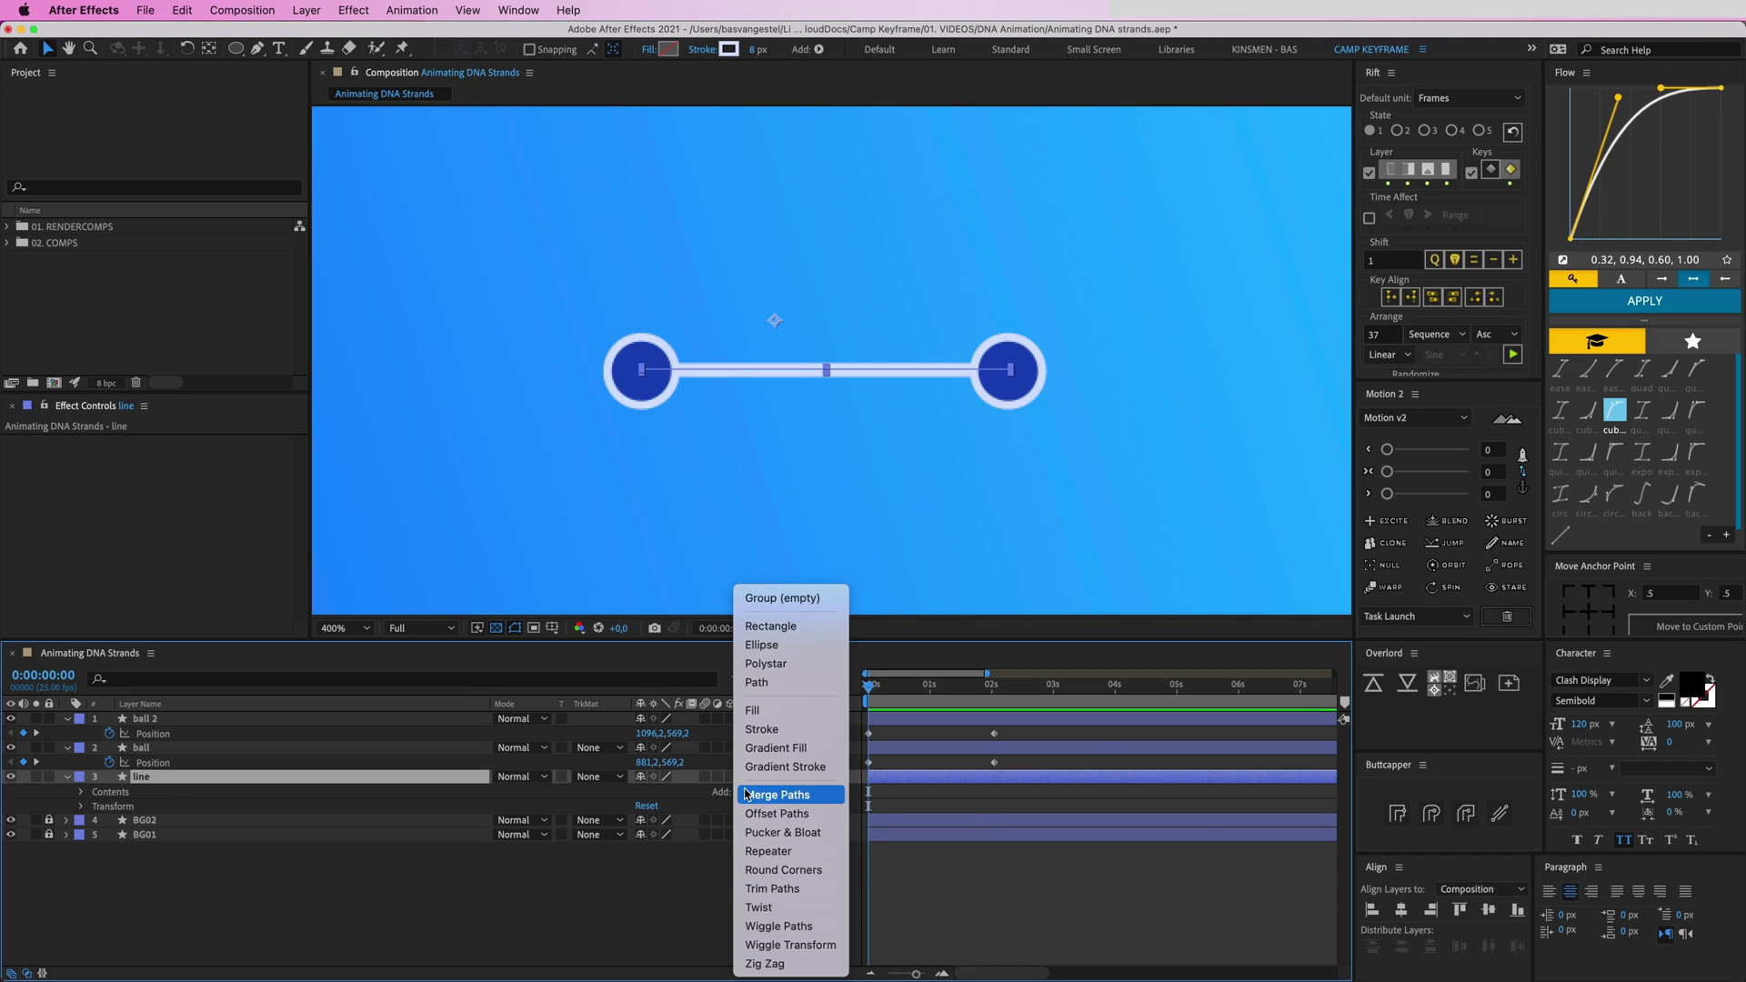
pyautogui.press('Return')
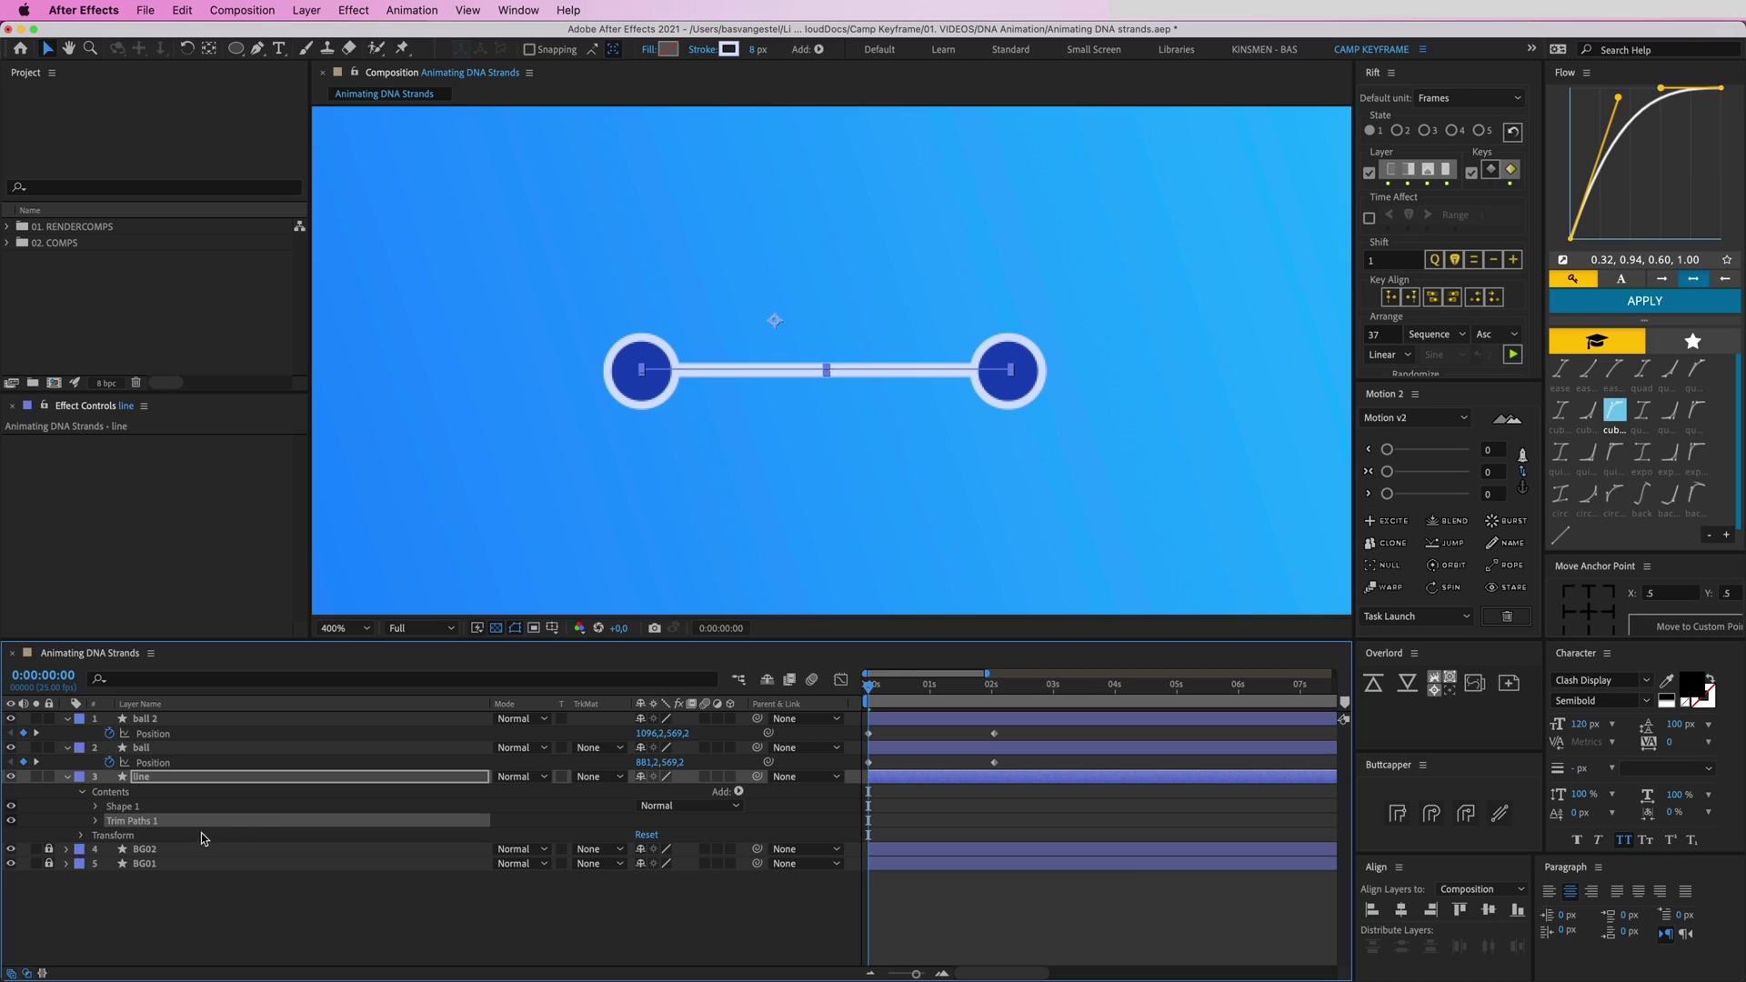
pyautogui.click(96, 822)
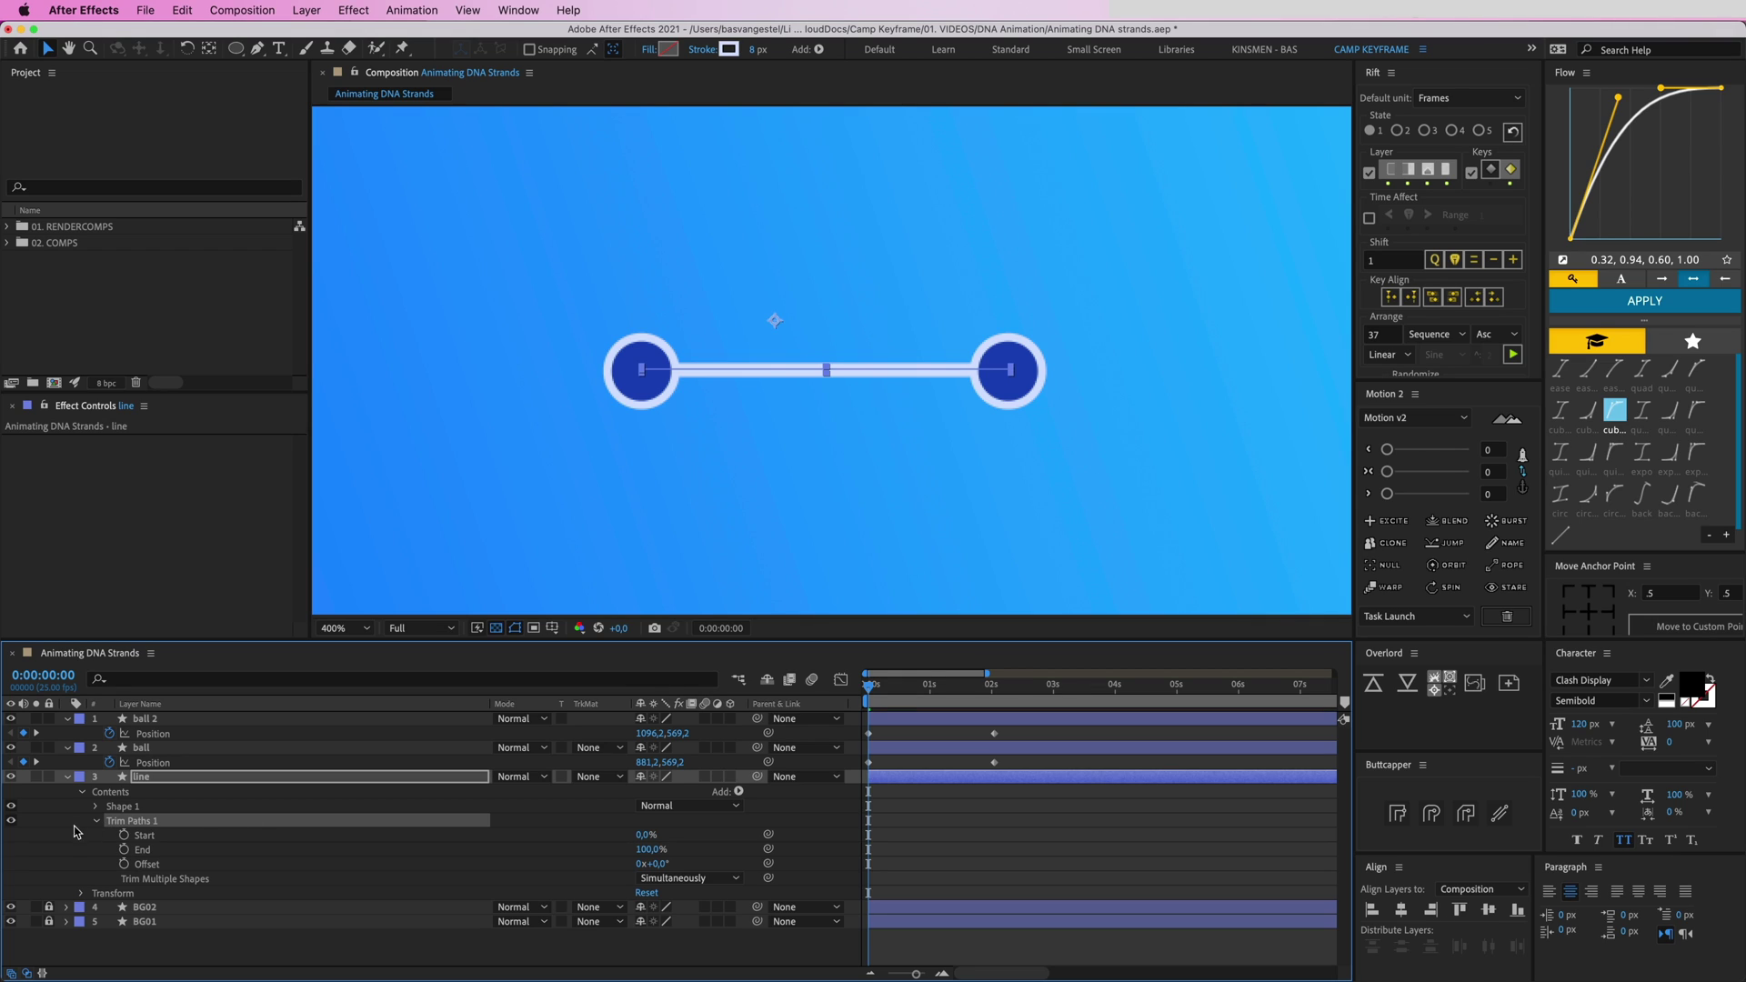
pyautogui.click(125, 836)
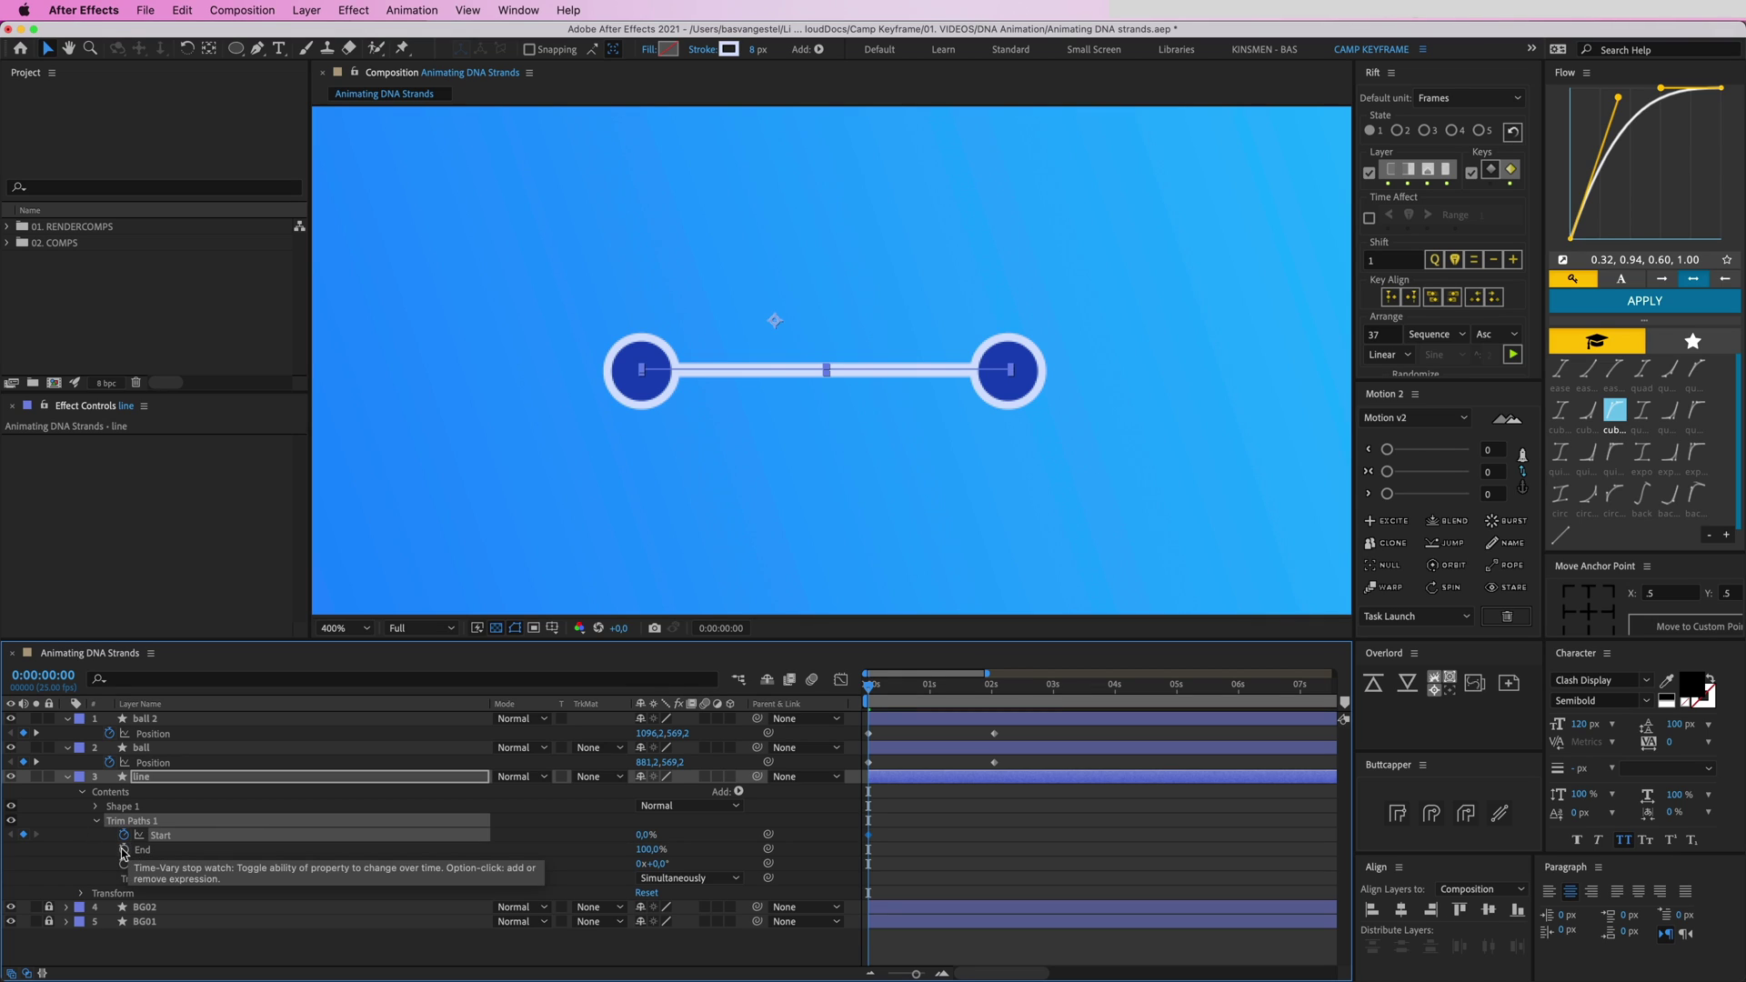
pyautogui.click(124, 852)
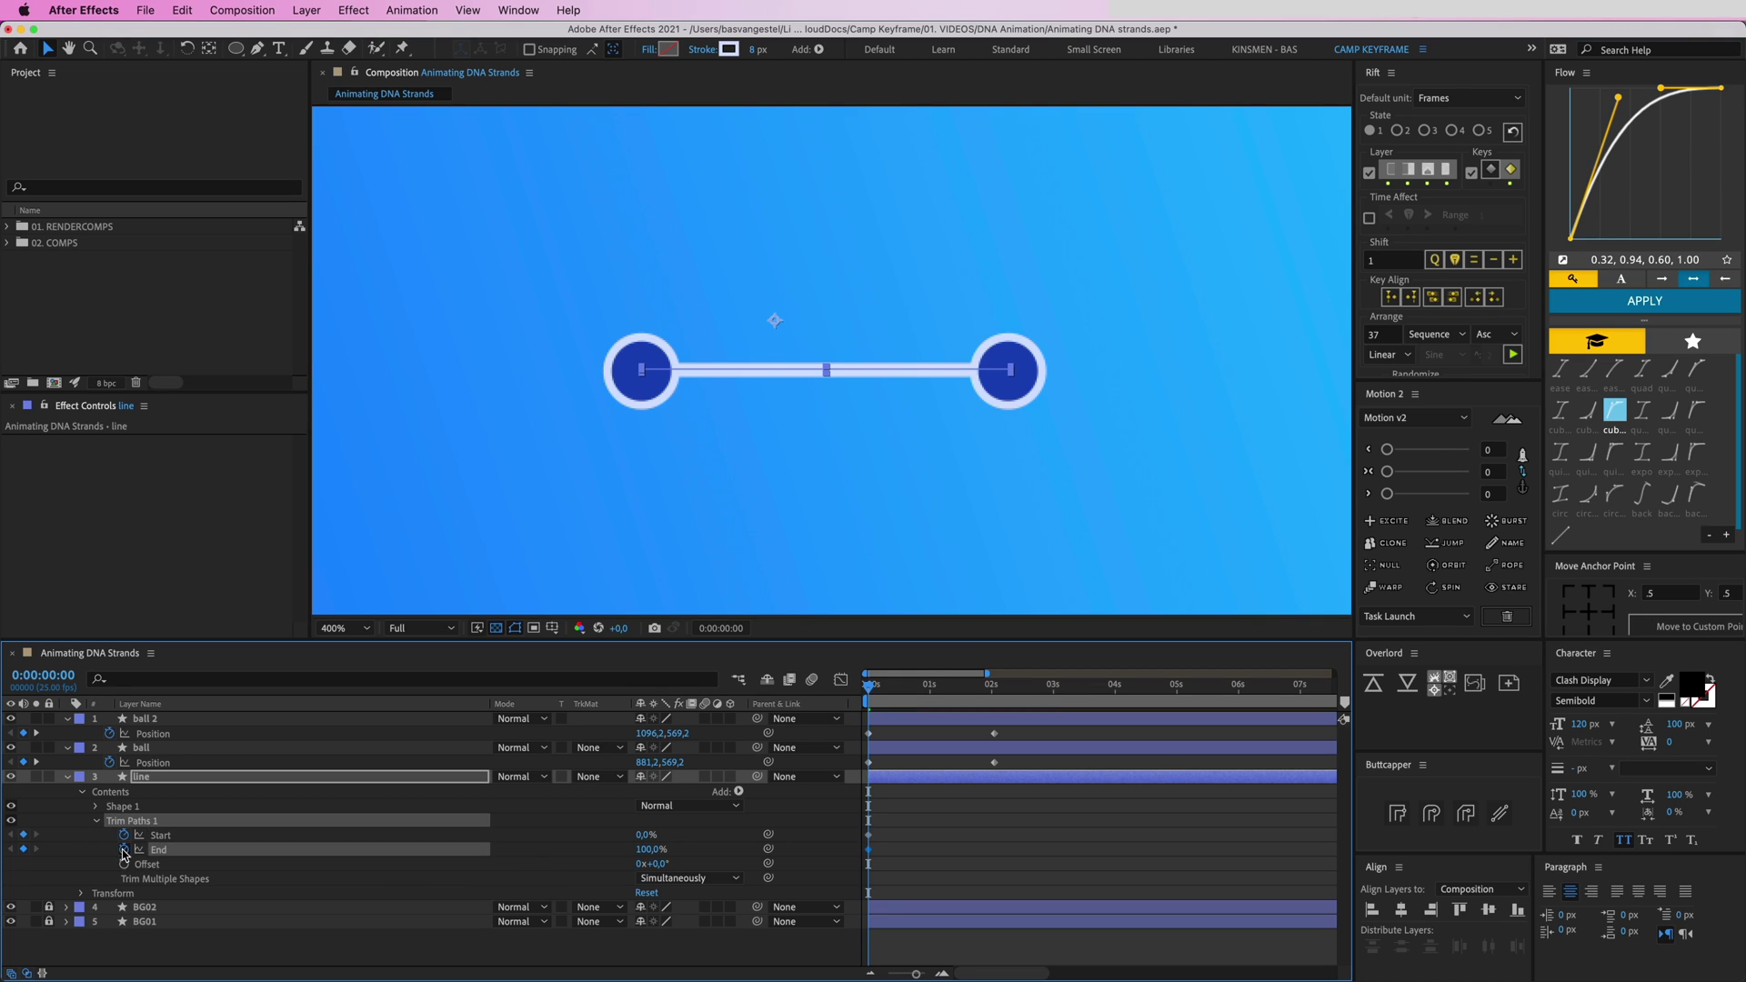
# At 0:00:01:00, set the line's Trim Paths Start and End both to 50%
pyautogui.click(930, 693)
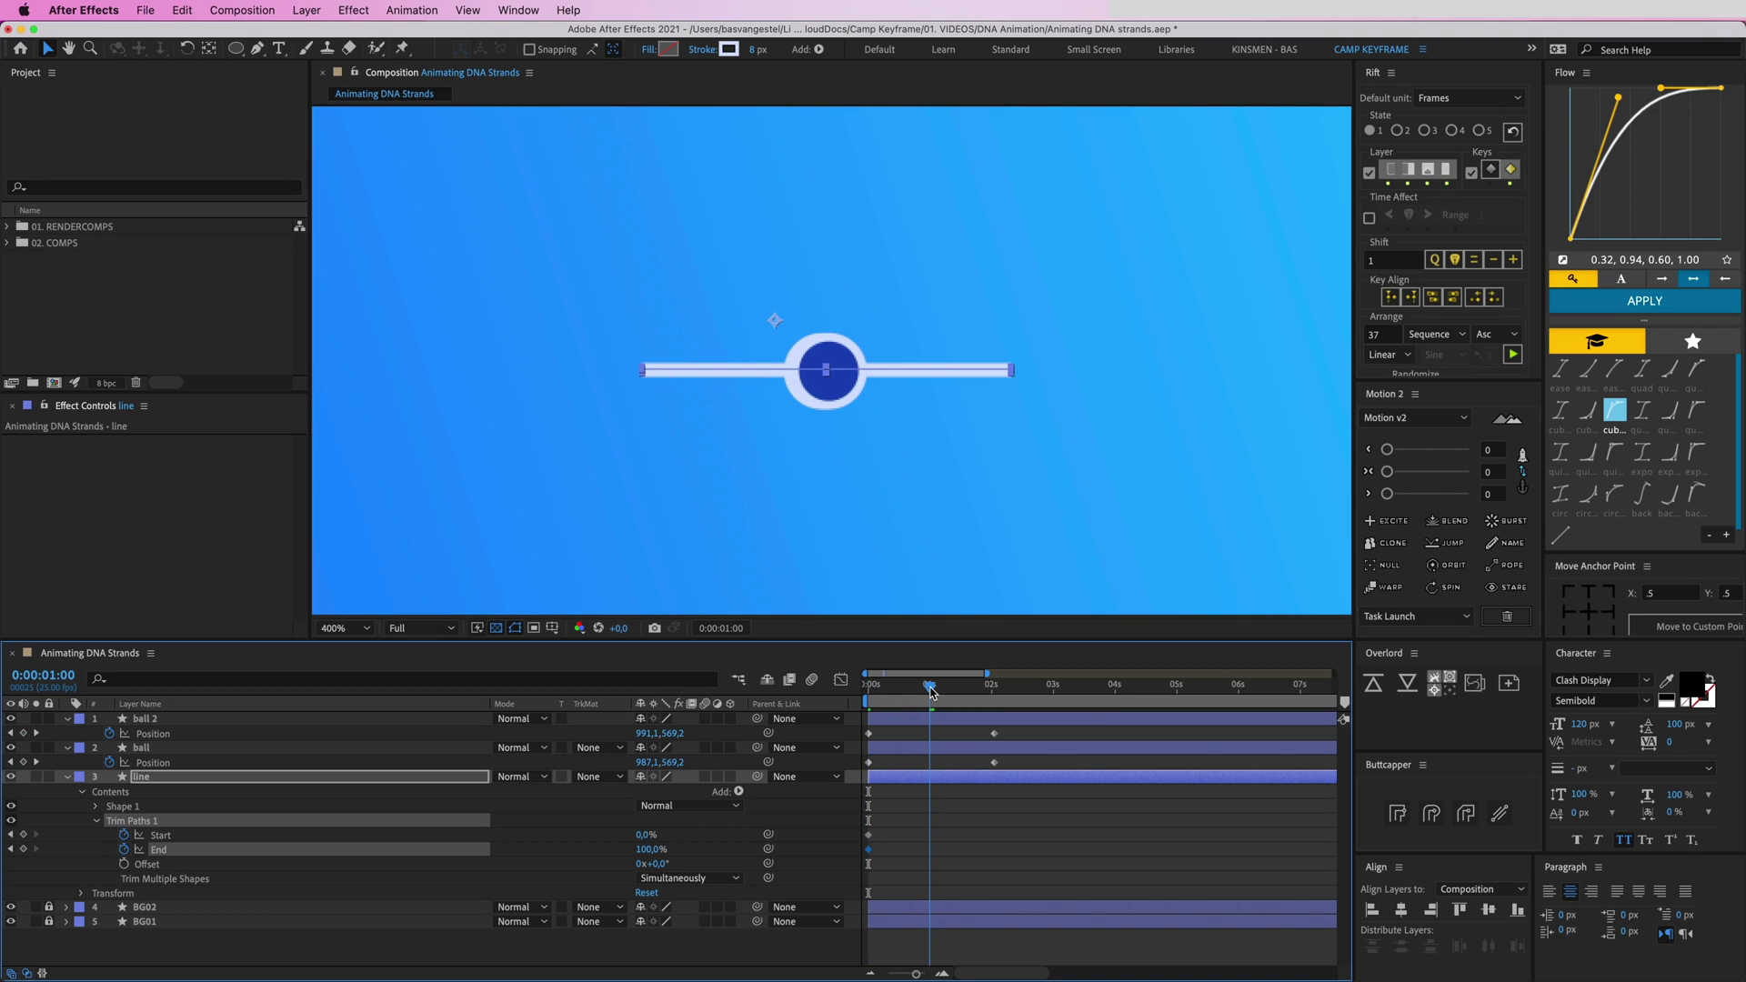
pyautogui.click(949, 786)
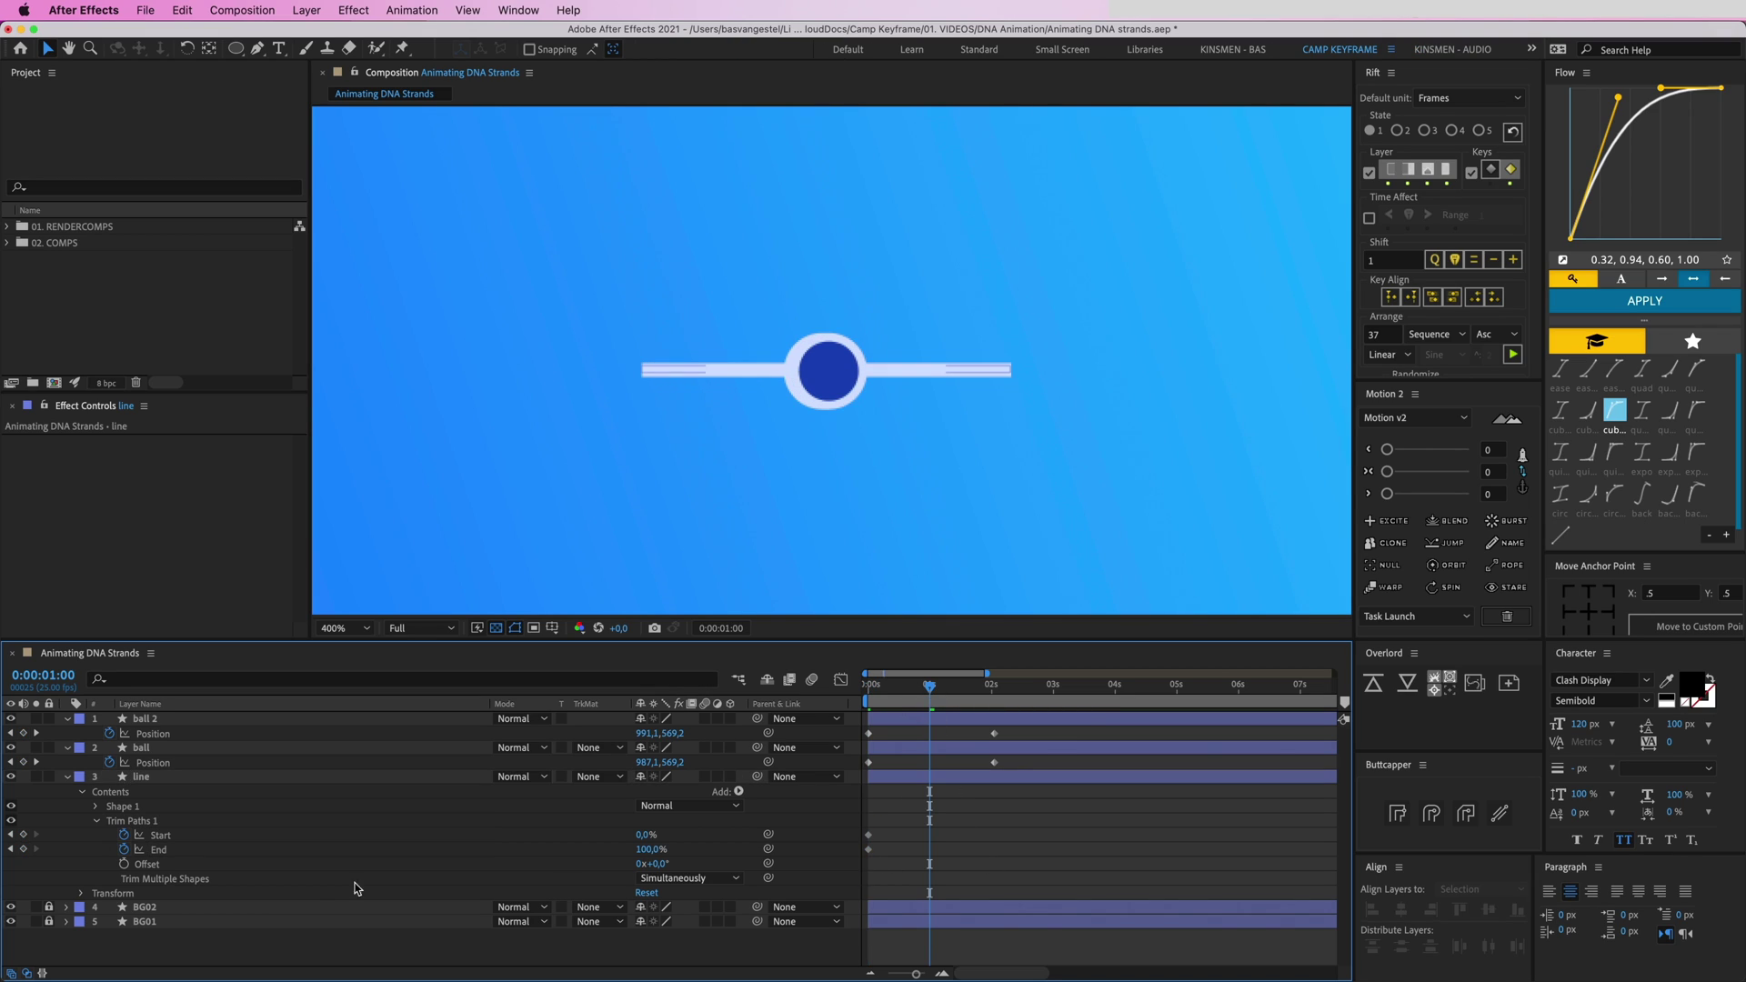
pyautogui.click(643, 835)
pyautogui.write('50')
pyautogui.press('Tab')
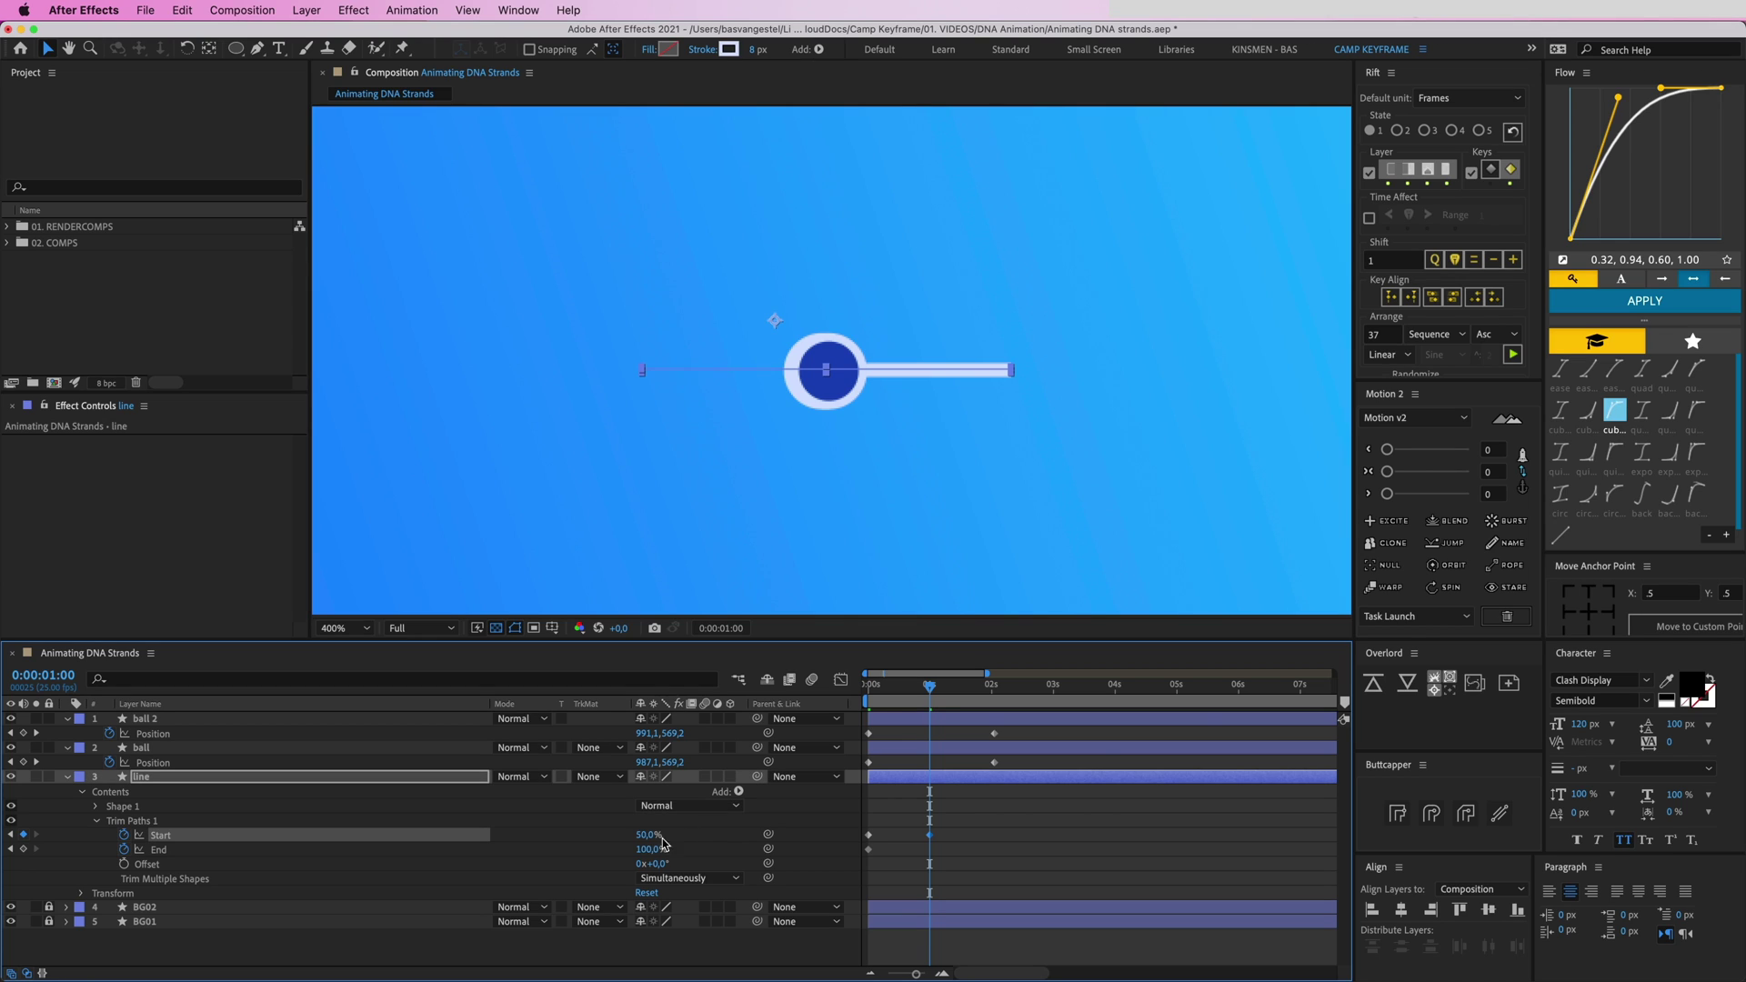
pyautogui.write('50')
pyautogui.press('Return')
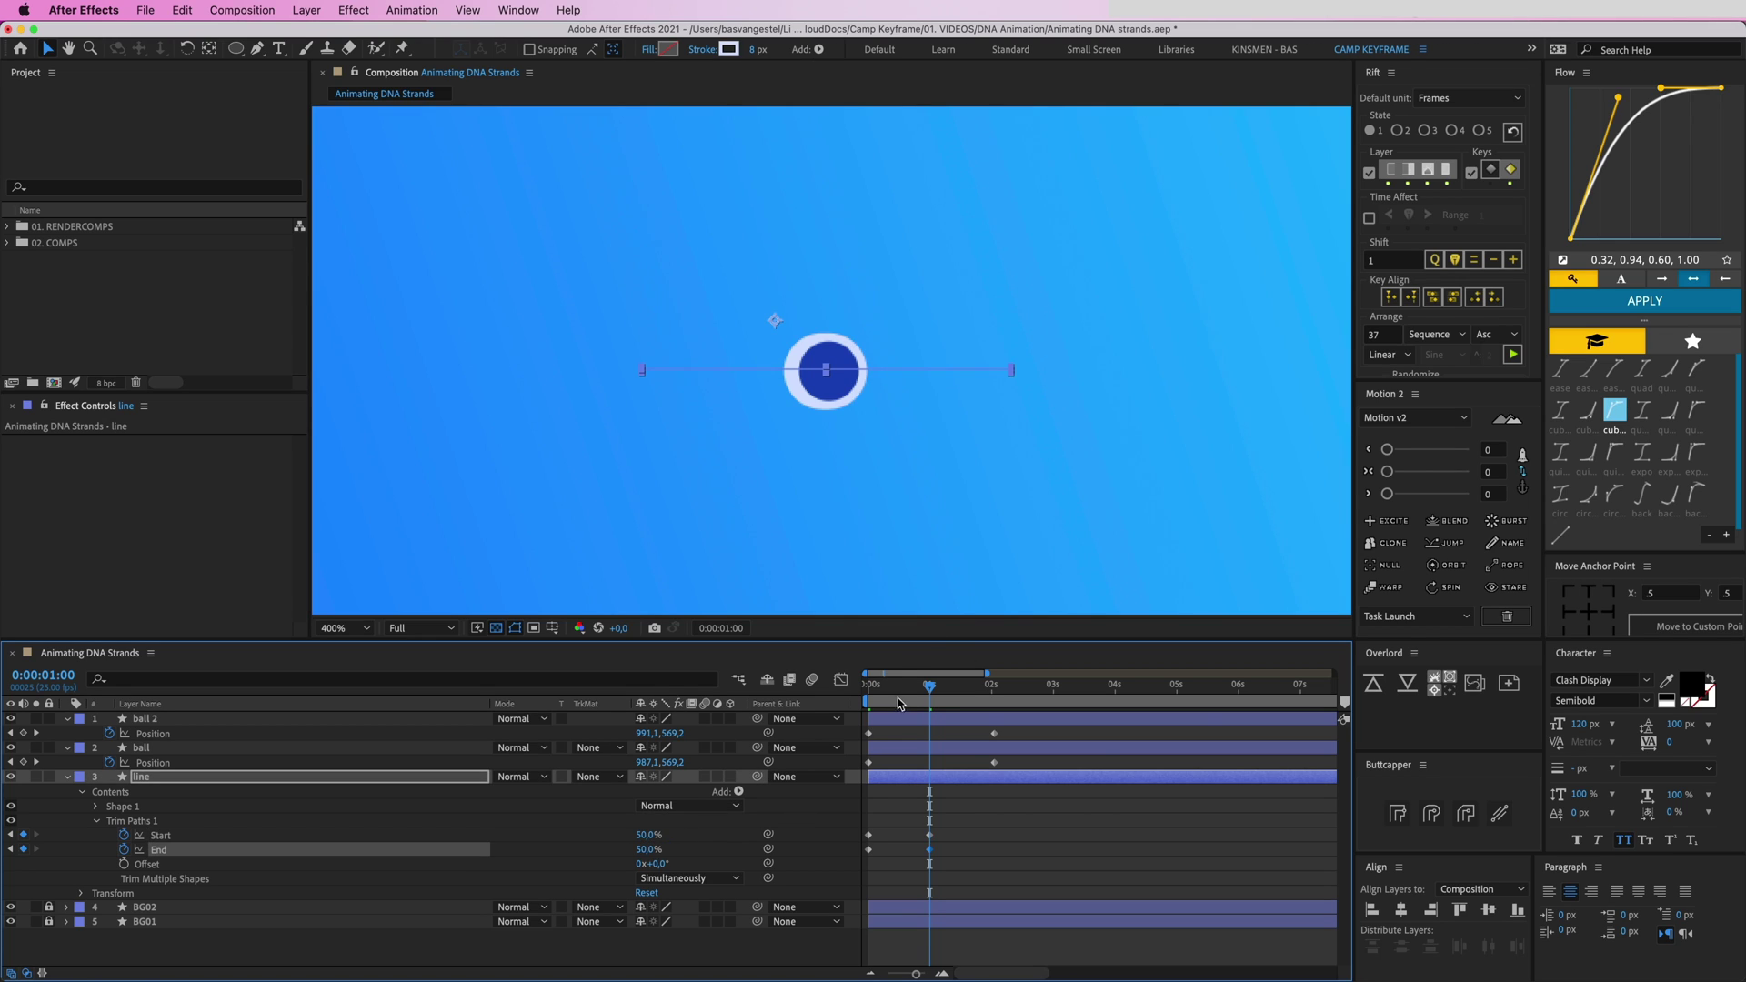
# Check the line's trim animation along the timeline with both ball layers temporarily hidden and shown again
pyautogui.moveTo(930, 686)
pyautogui.mouseDown()
pyautogui.moveTo(876, 694)
pyautogui.moveTo(897, 694)
pyautogui.mouseUp()
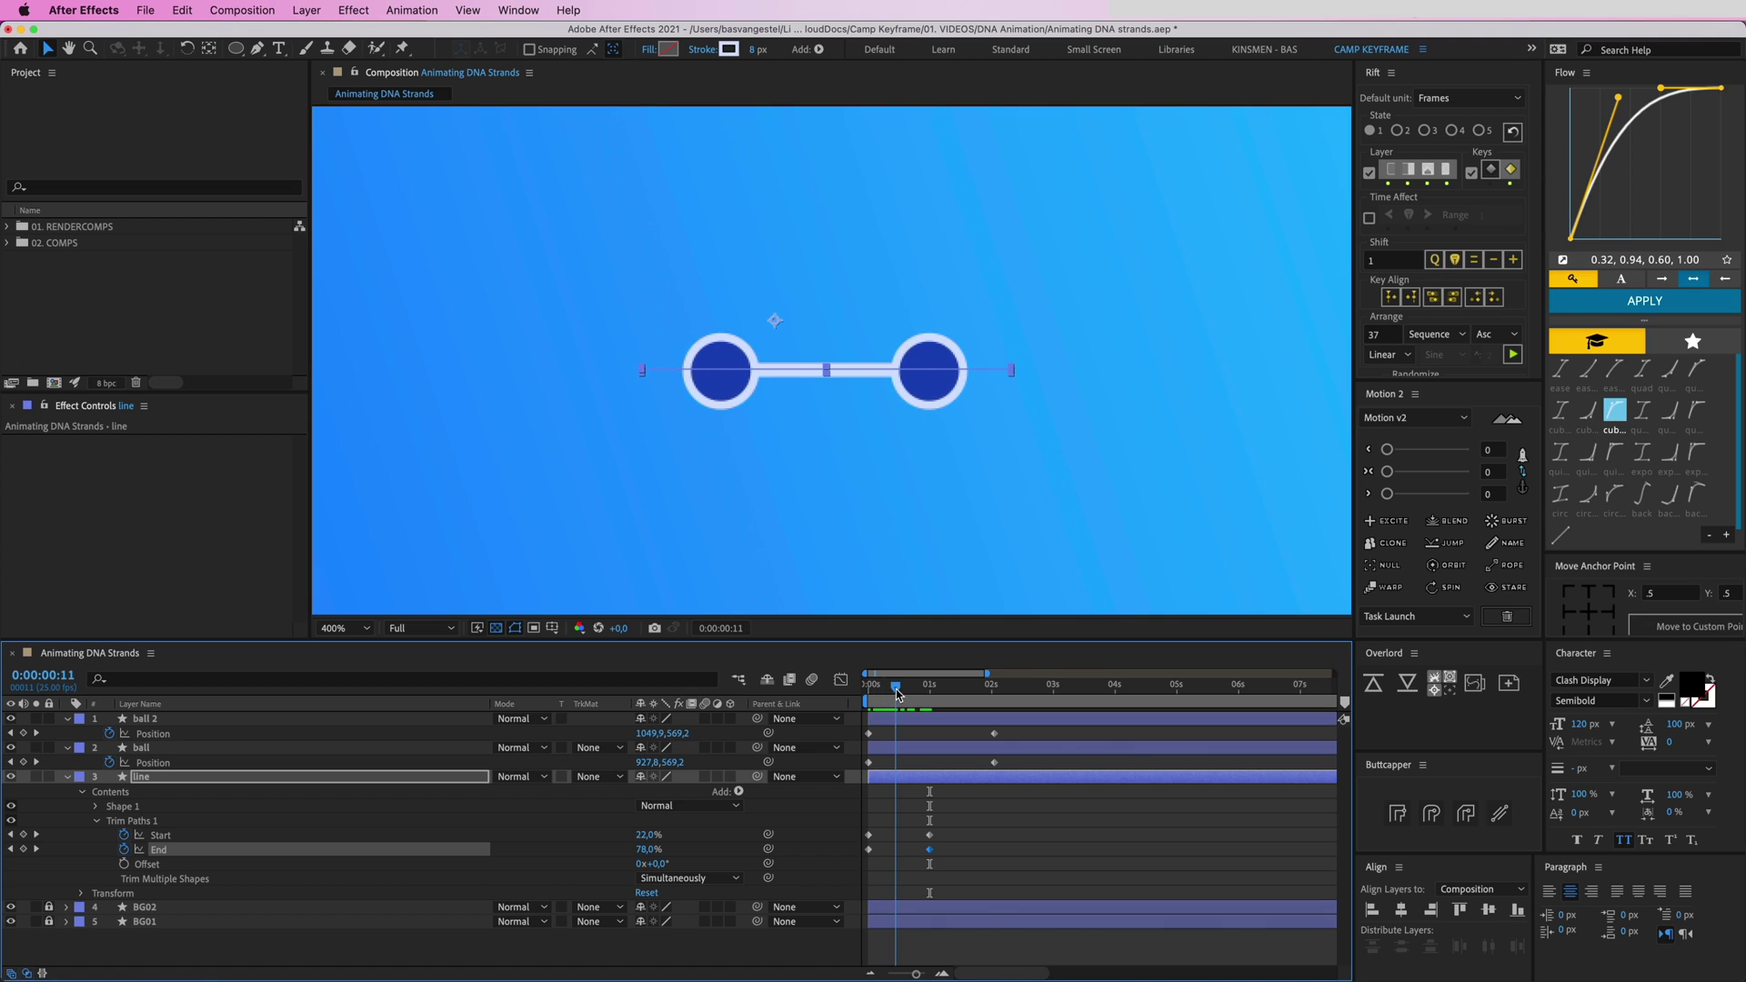
pyautogui.click(922, 793)
pyautogui.moveTo(11, 718); pyautogui.dragTo(11, 748)
pyautogui.click(140, 776)
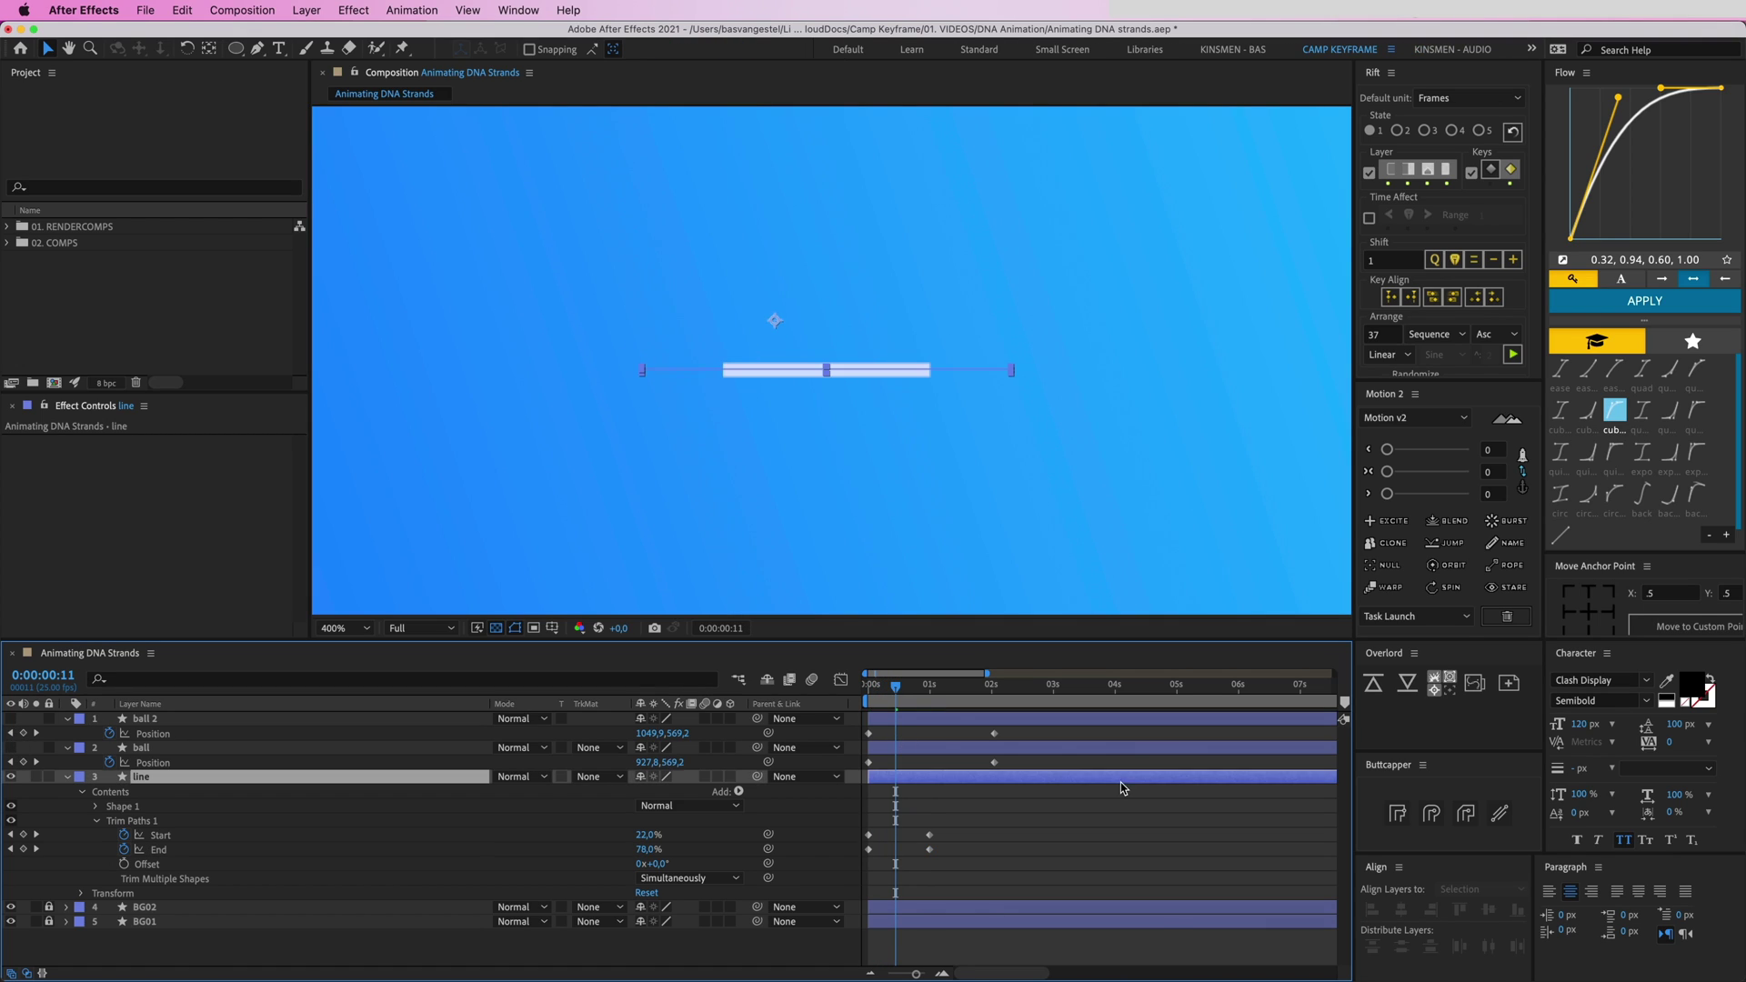
pyautogui.moveTo(897, 689); pyautogui.dragTo(992, 696)
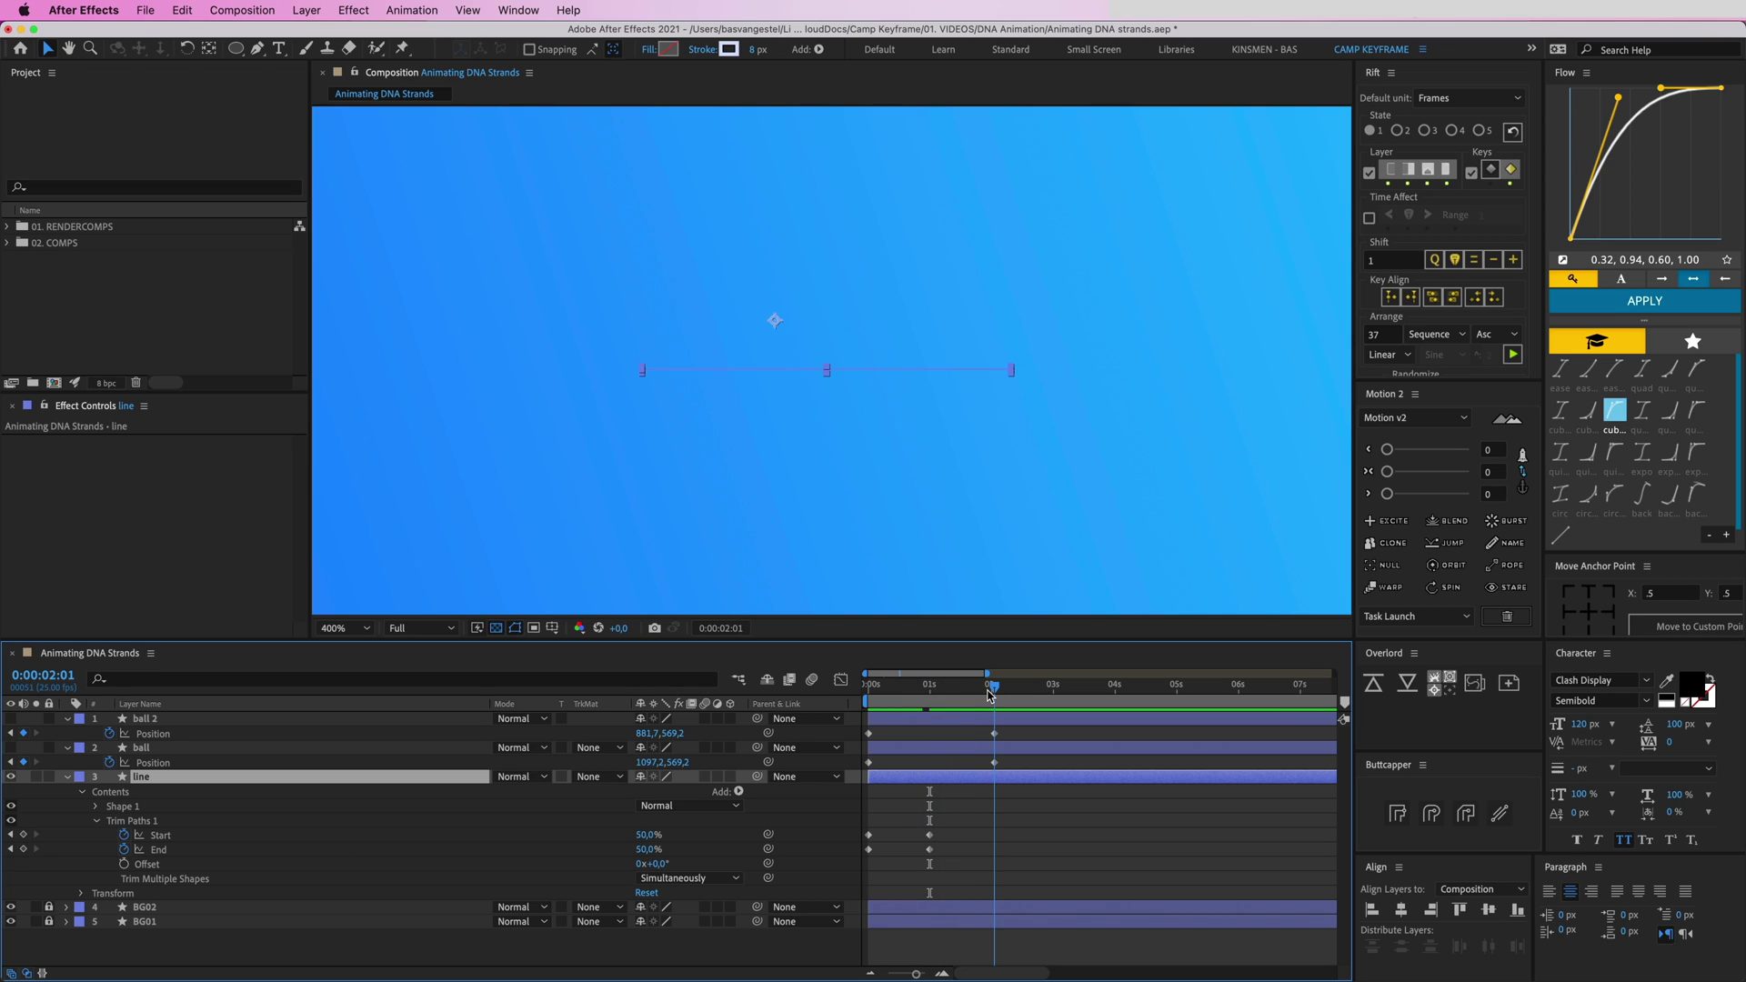
pyautogui.moveTo(11, 719); pyautogui.dragTo(11, 748)
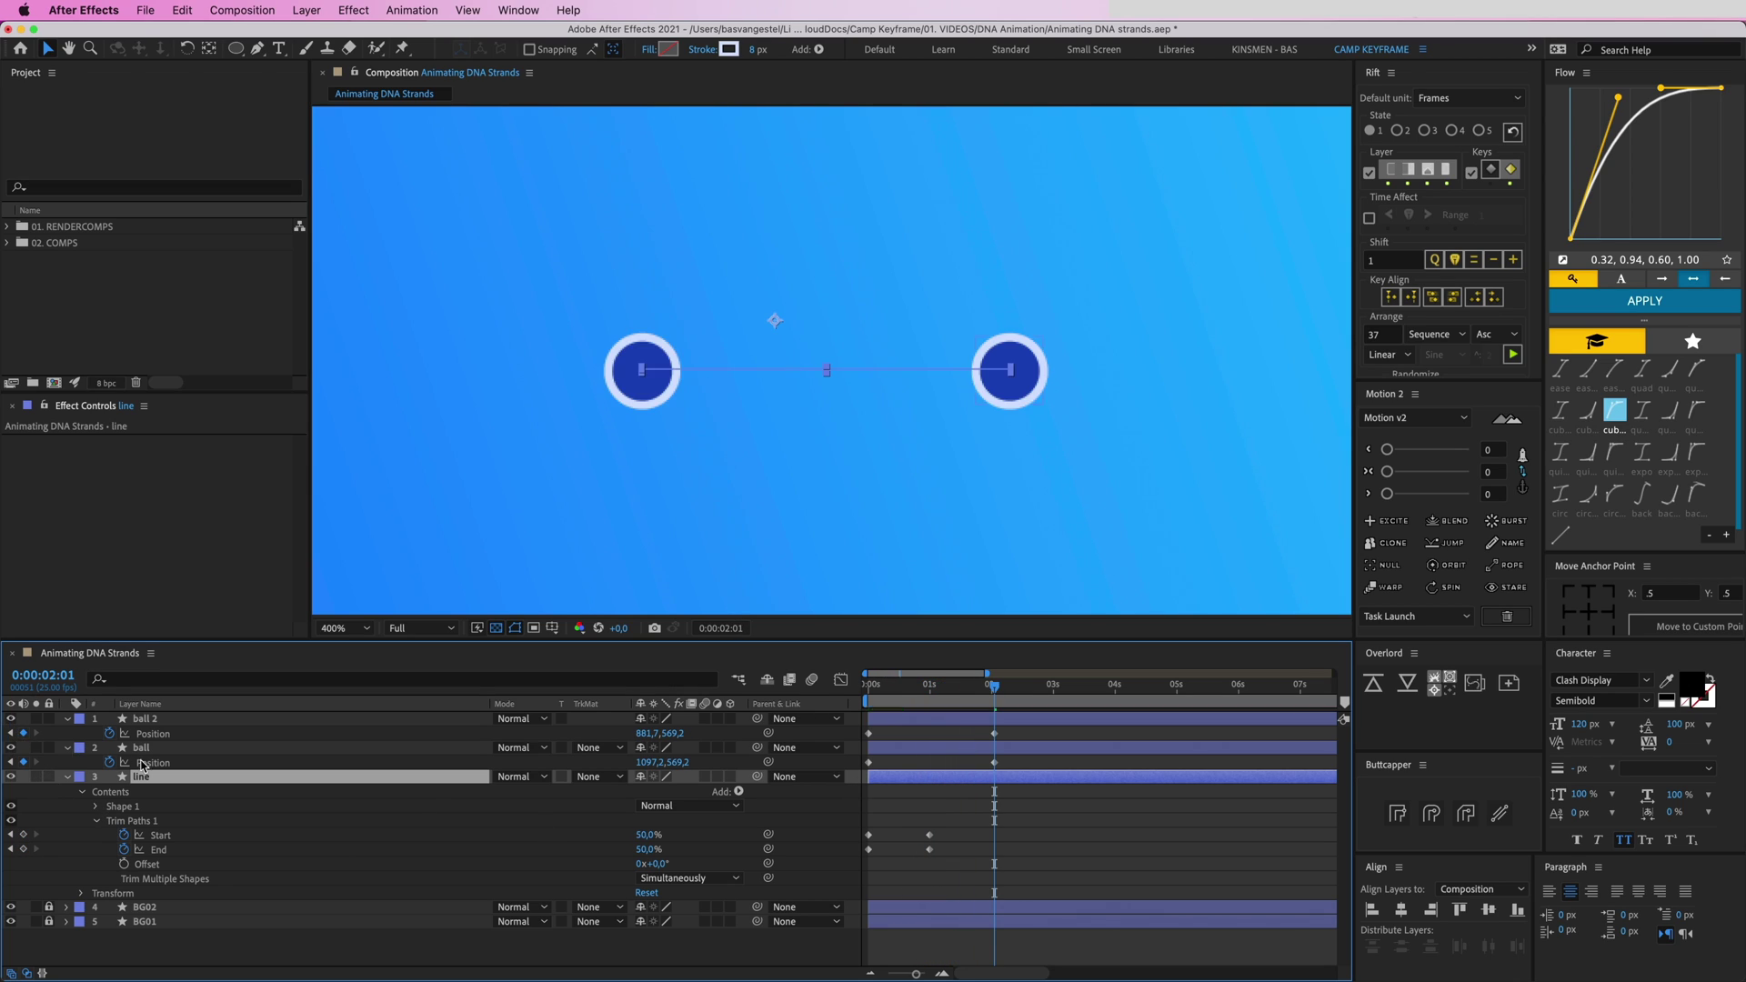
pyautogui.press('super+shift+a')
pyautogui.moveTo(910, 693); pyautogui.dragTo(858, 696)
pyautogui.click(861, 693)
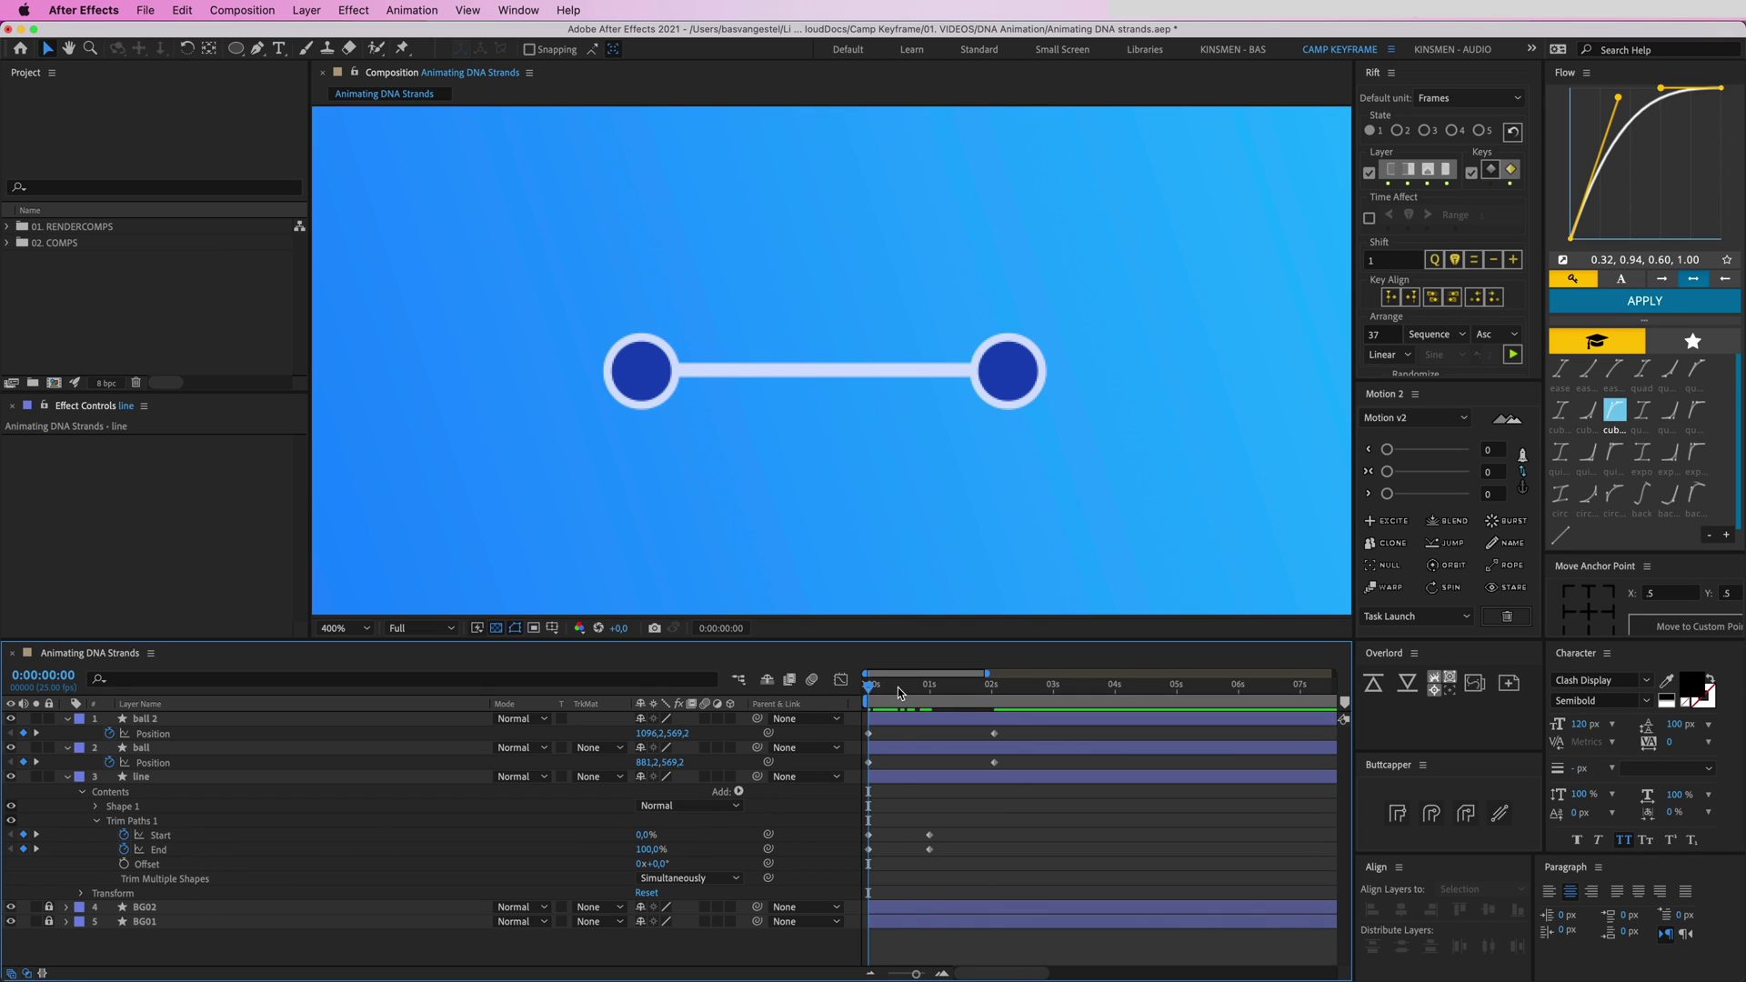
# Replace the line's 50% Trim Paths keyframes at 0:00:01:00 with Start 100% and End 0% keyframes at 0:00:02:01
pyautogui.moveTo(898, 688); pyautogui.dragTo(994, 695)
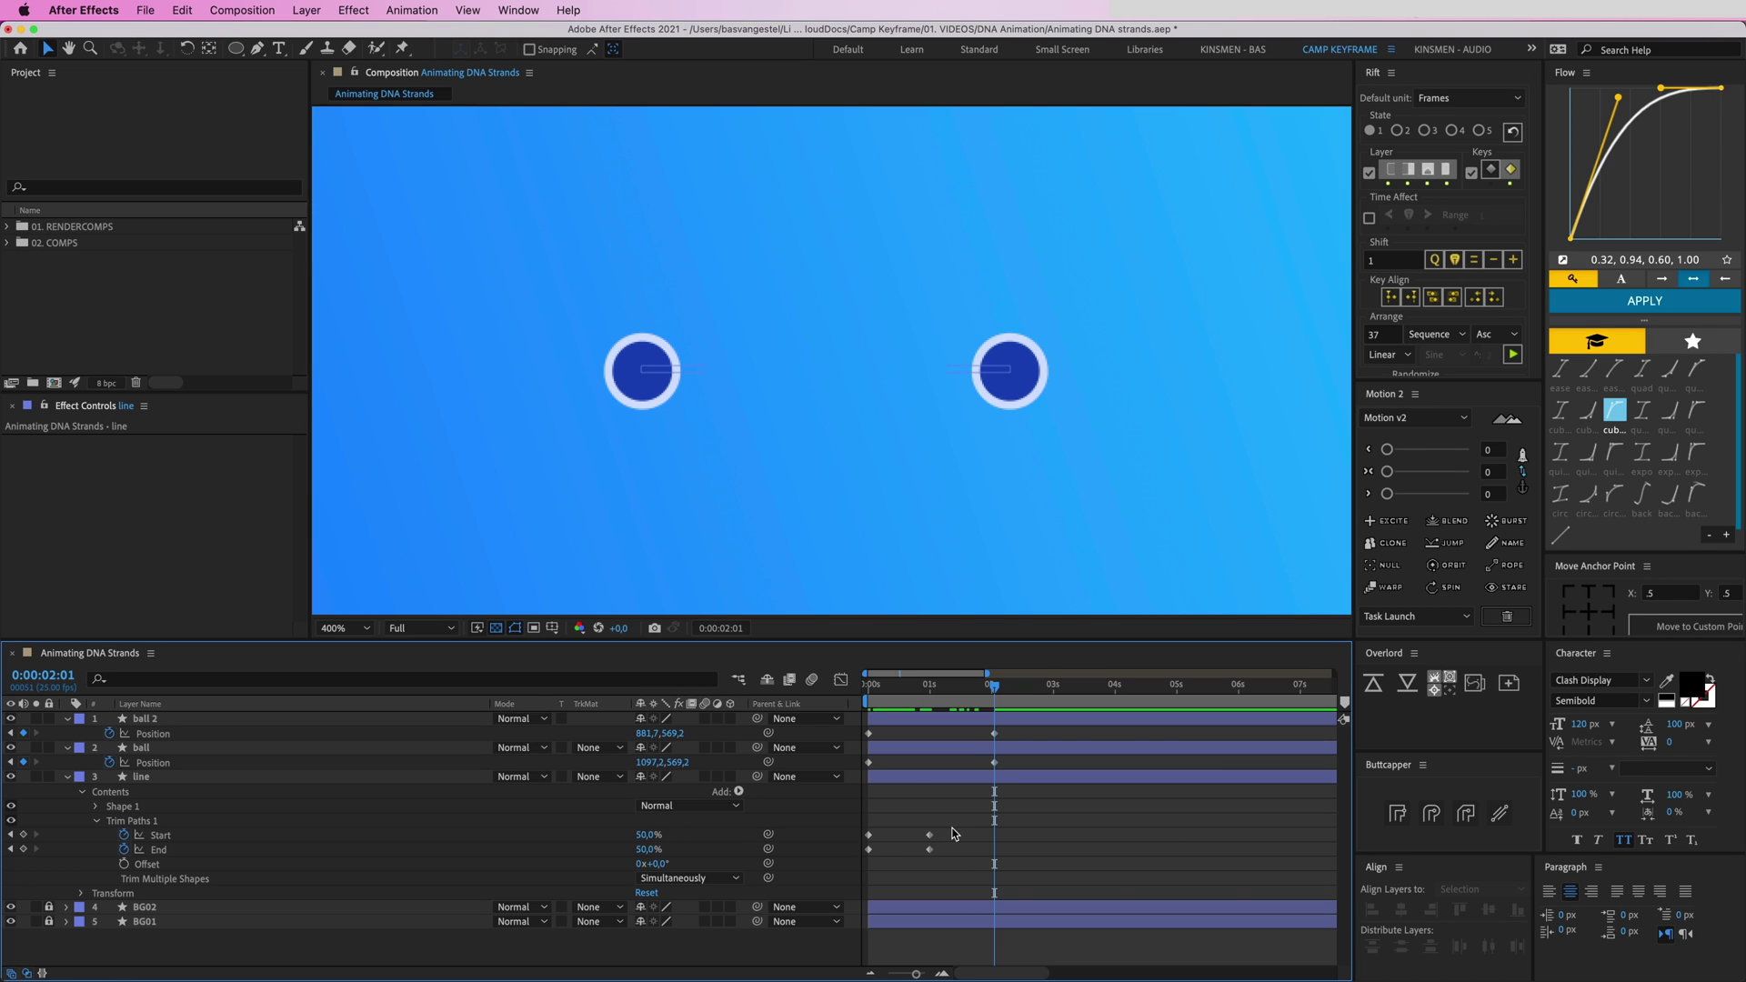
pyautogui.moveTo(954, 834); pyautogui.dragTo(914, 866)
pyautogui.press('Delete')
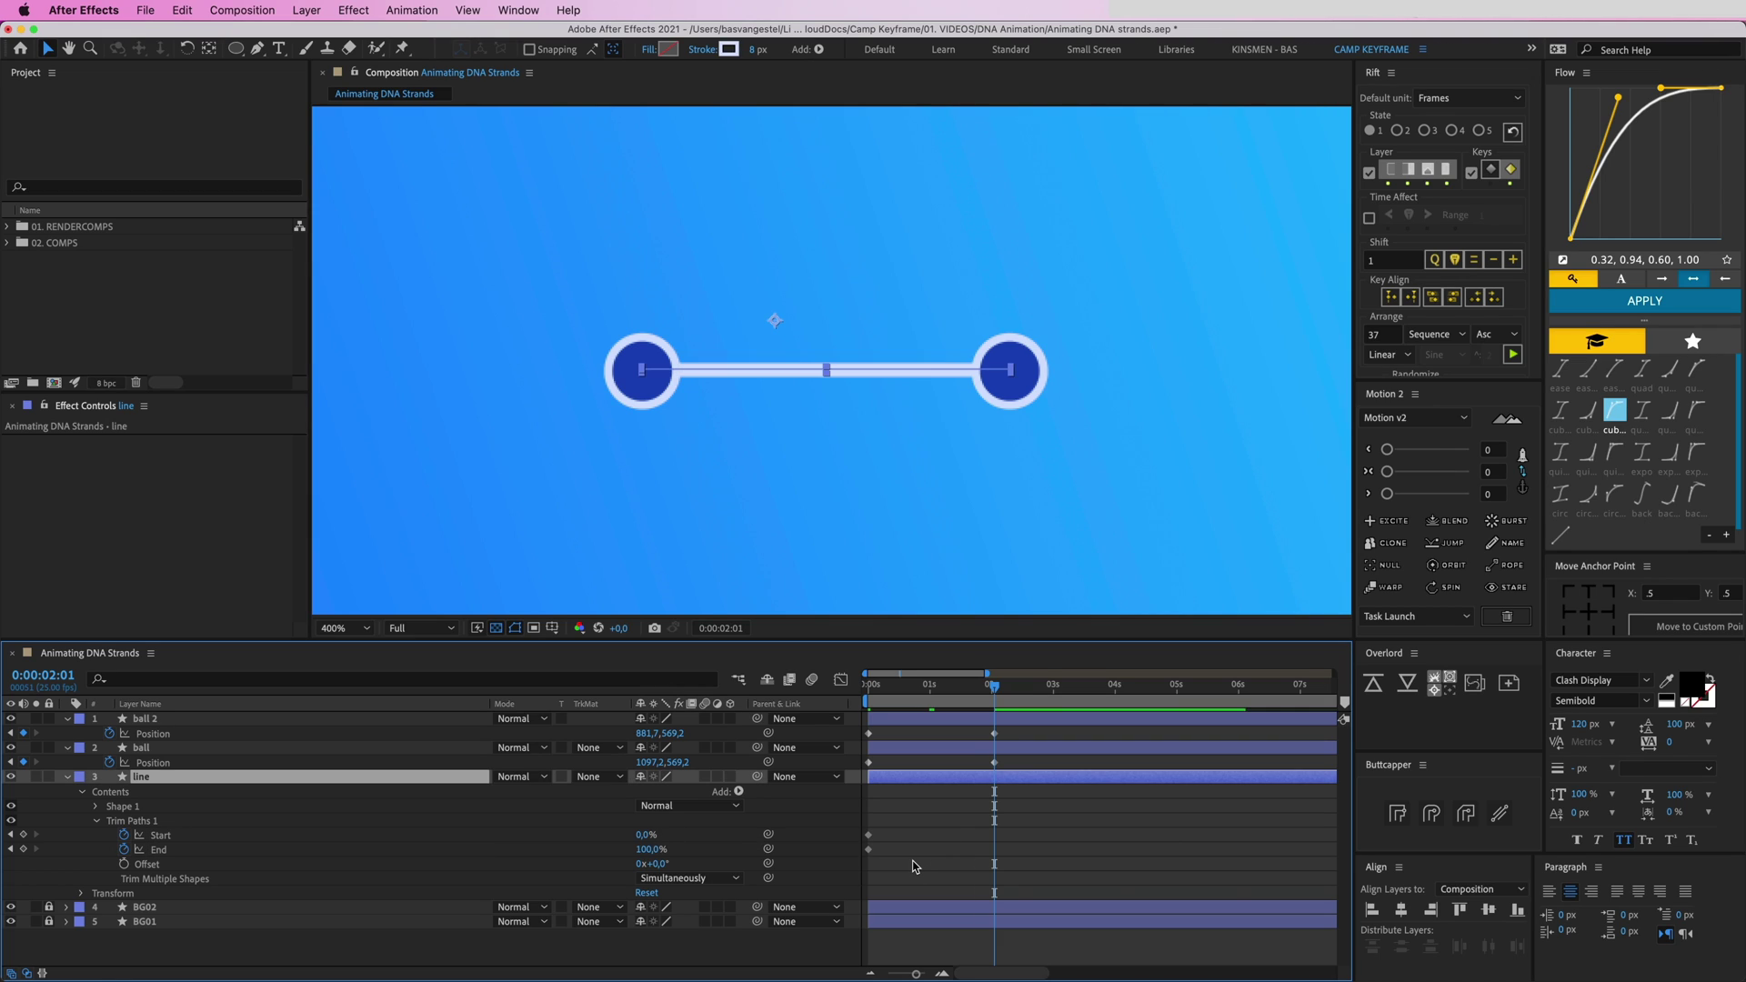
pyautogui.click(915, 867)
pyautogui.click(647, 836)
pyautogui.write('100')
pyautogui.press('Tab')
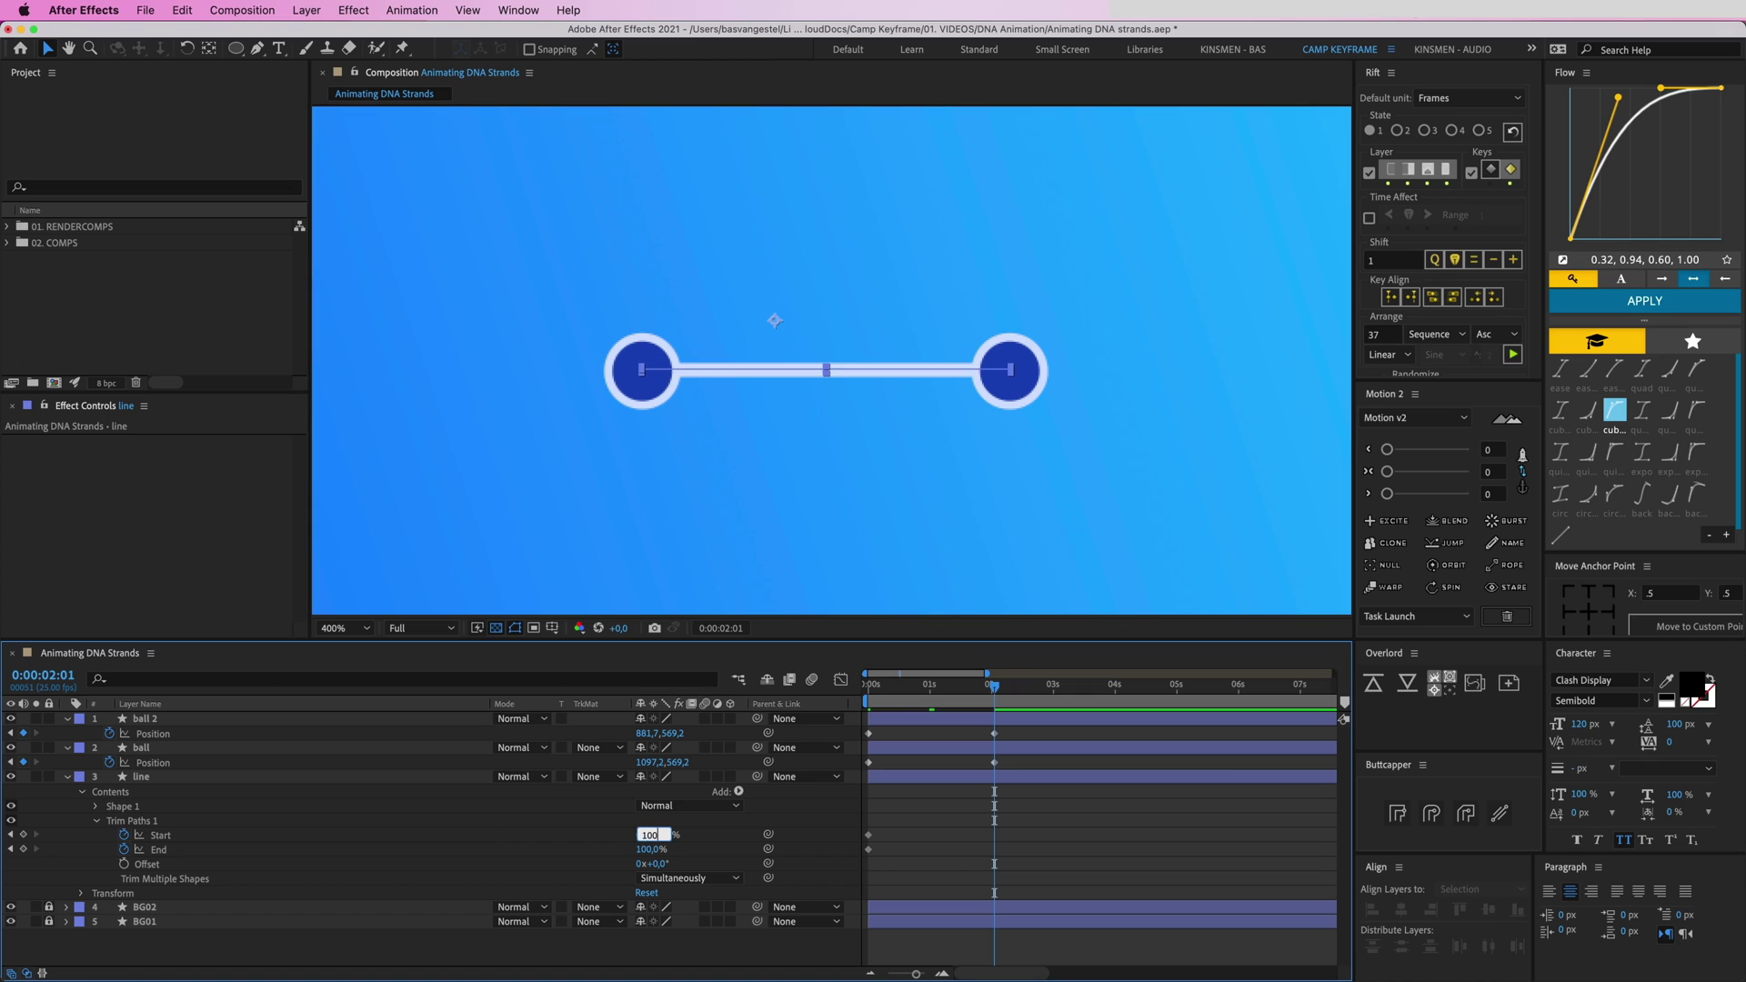
pyautogui.write('0')
pyautogui.press('Return')
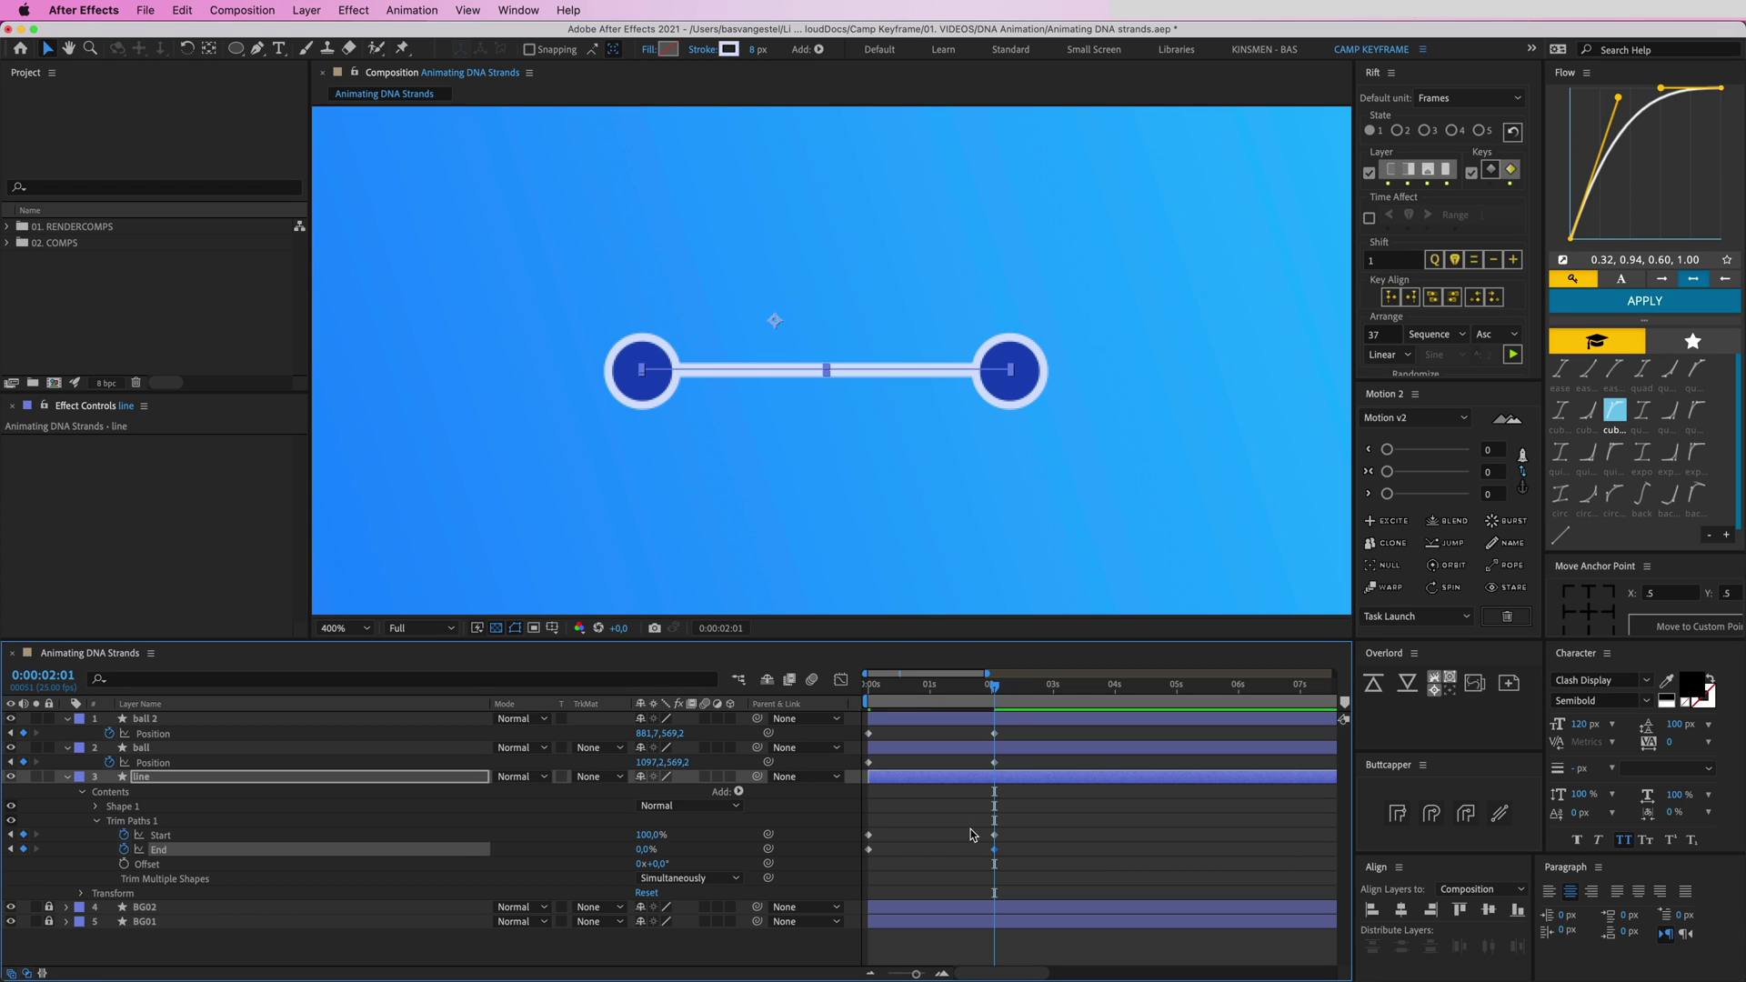
pyautogui.click(913, 861)
# Apply Easy Ease to all Position keyframes of both balls and the line's Start and End keyframes
pyautogui.moveTo(994, 688); pyautogui.dragTo(853, 706)
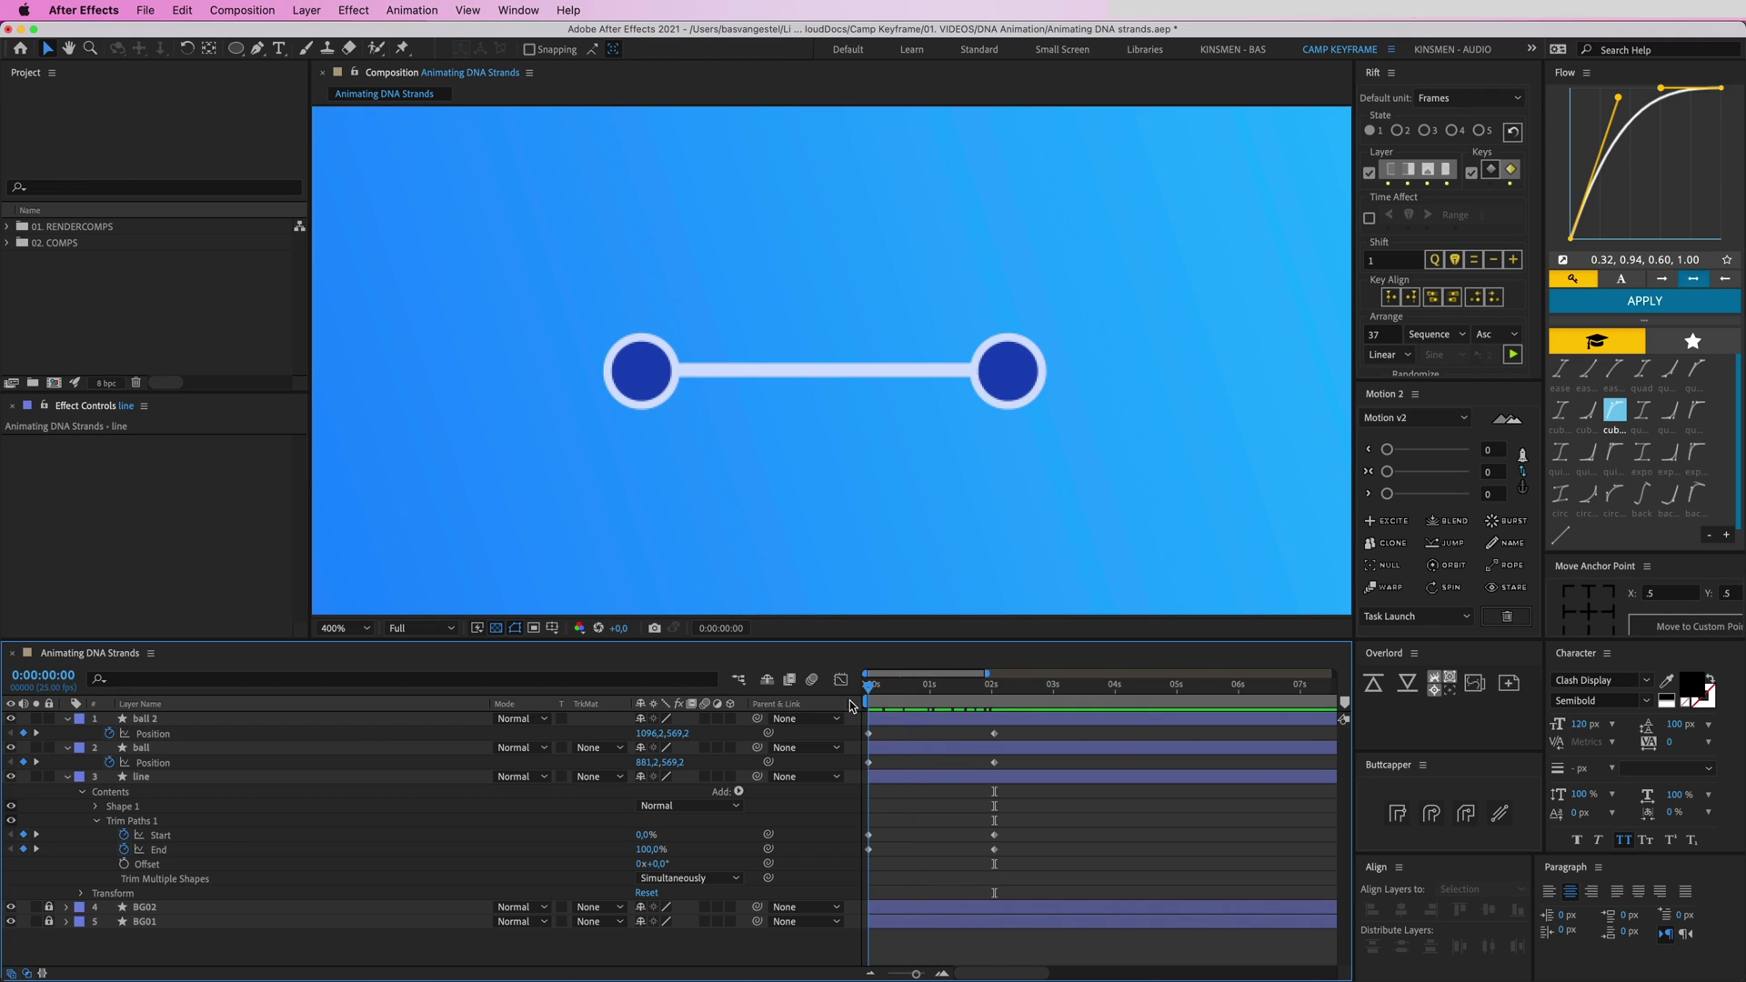
pyautogui.moveTo(1050, 866); pyautogui.dragTo(861, 728)
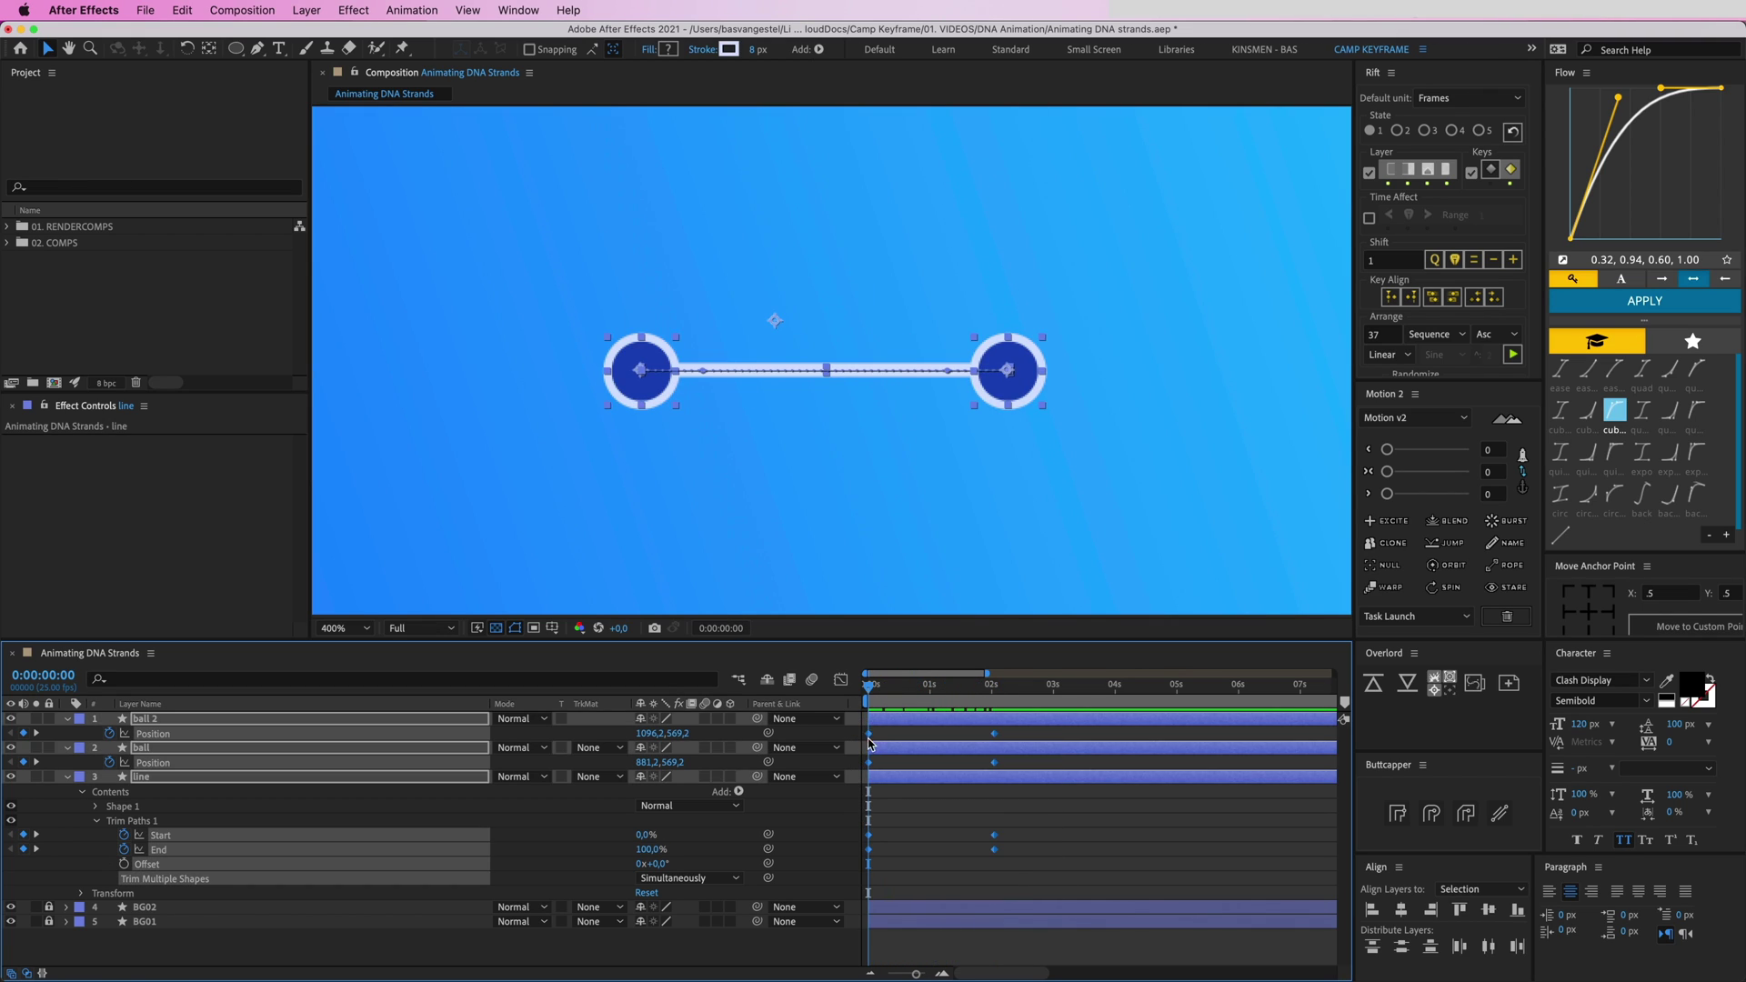
pyautogui.rightClick(872, 736)
pyautogui.moveTo(966, 955)
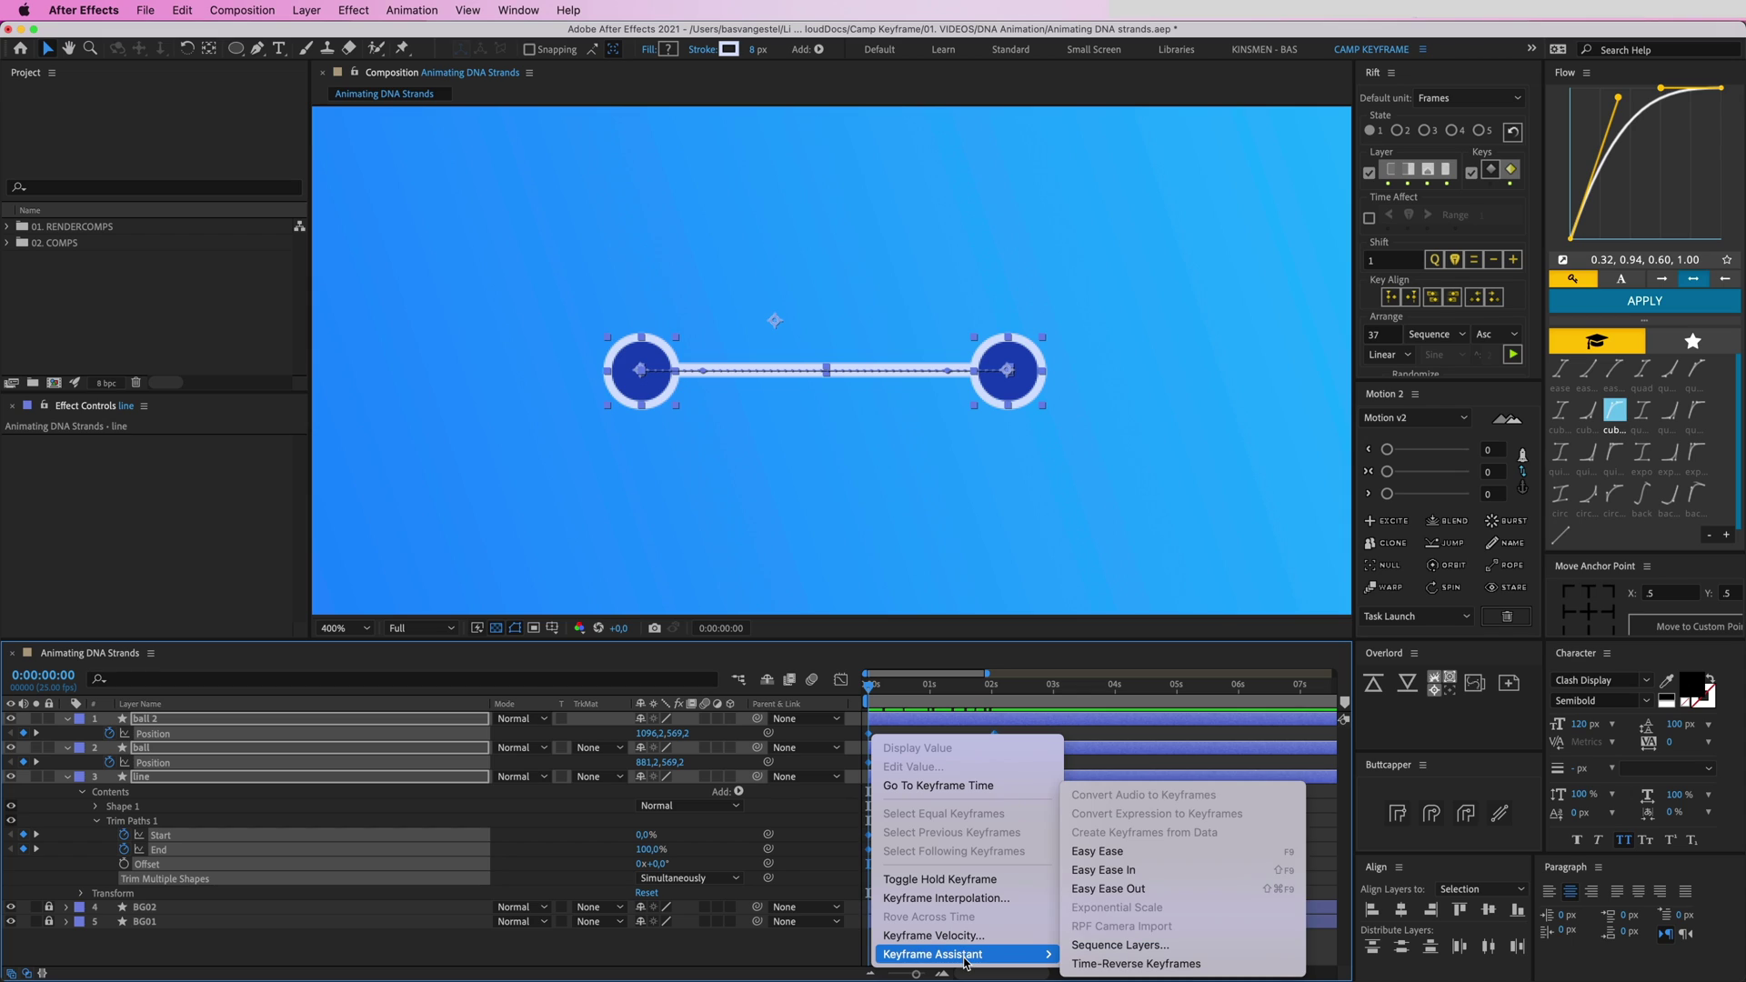
pyautogui.click(1098, 851)
pyautogui.click(875, 752)
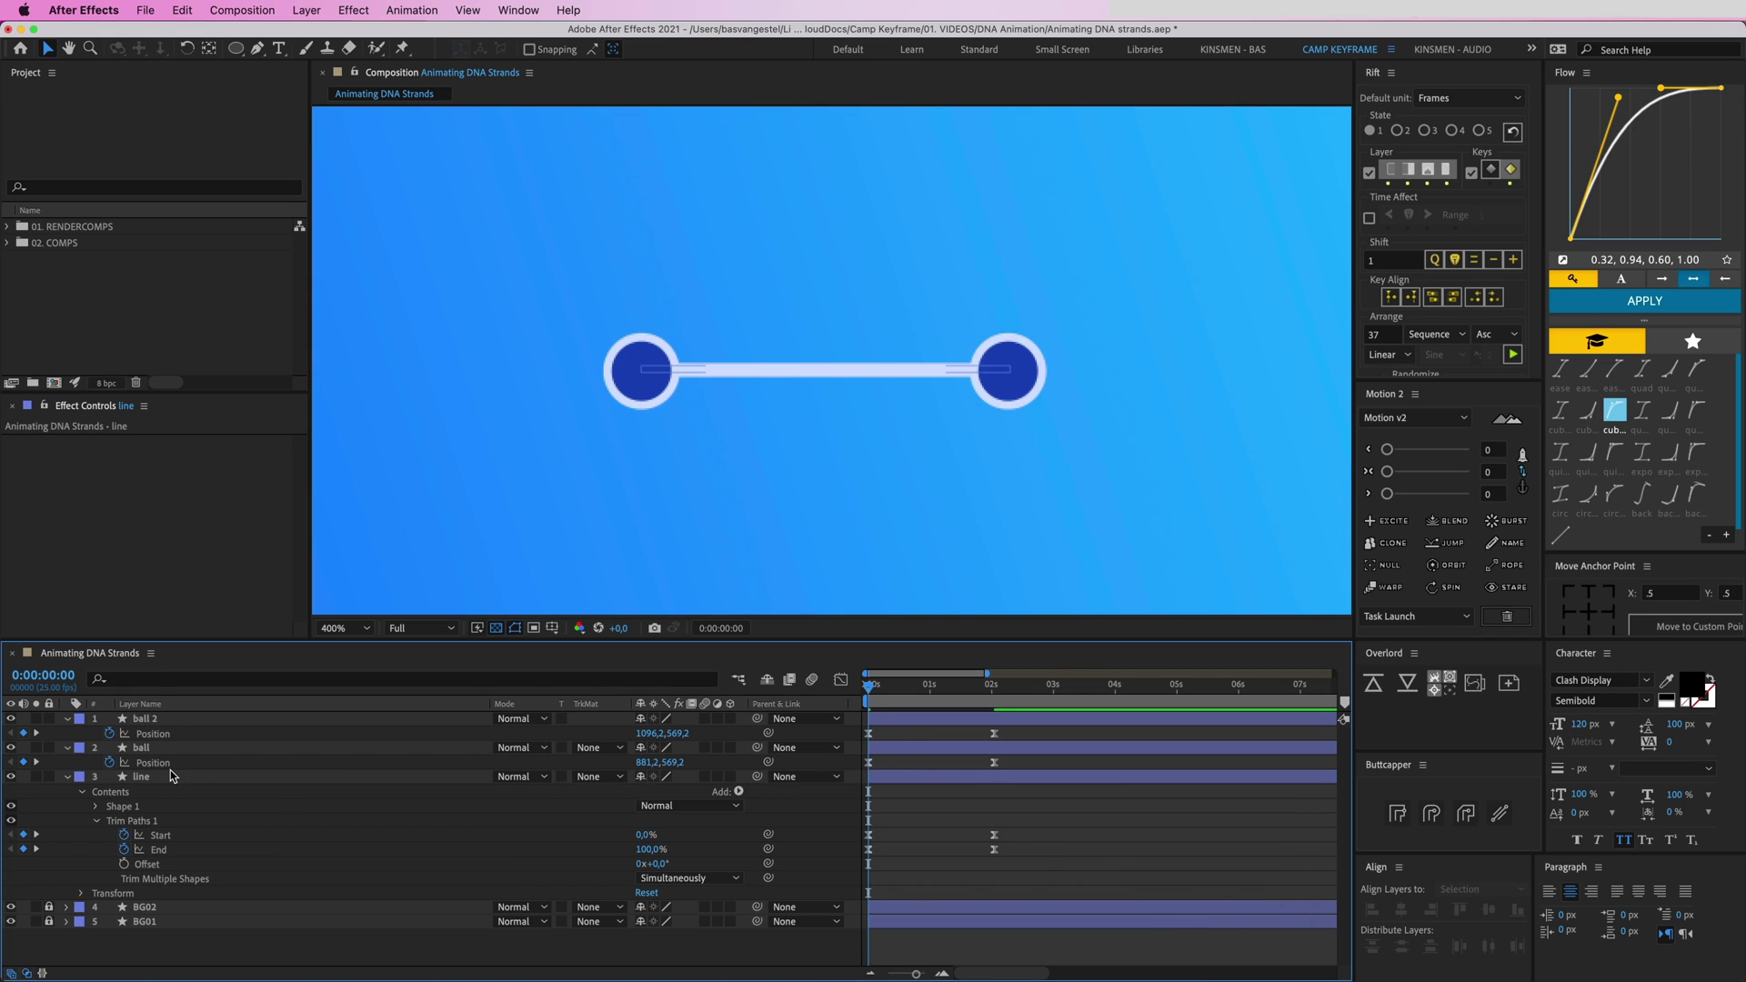
# Add the expression loopOut() to ball 2's Position
pyautogui.keyDown('alt'); pyautogui.click(109, 733); pyautogui.keyUp('alt')
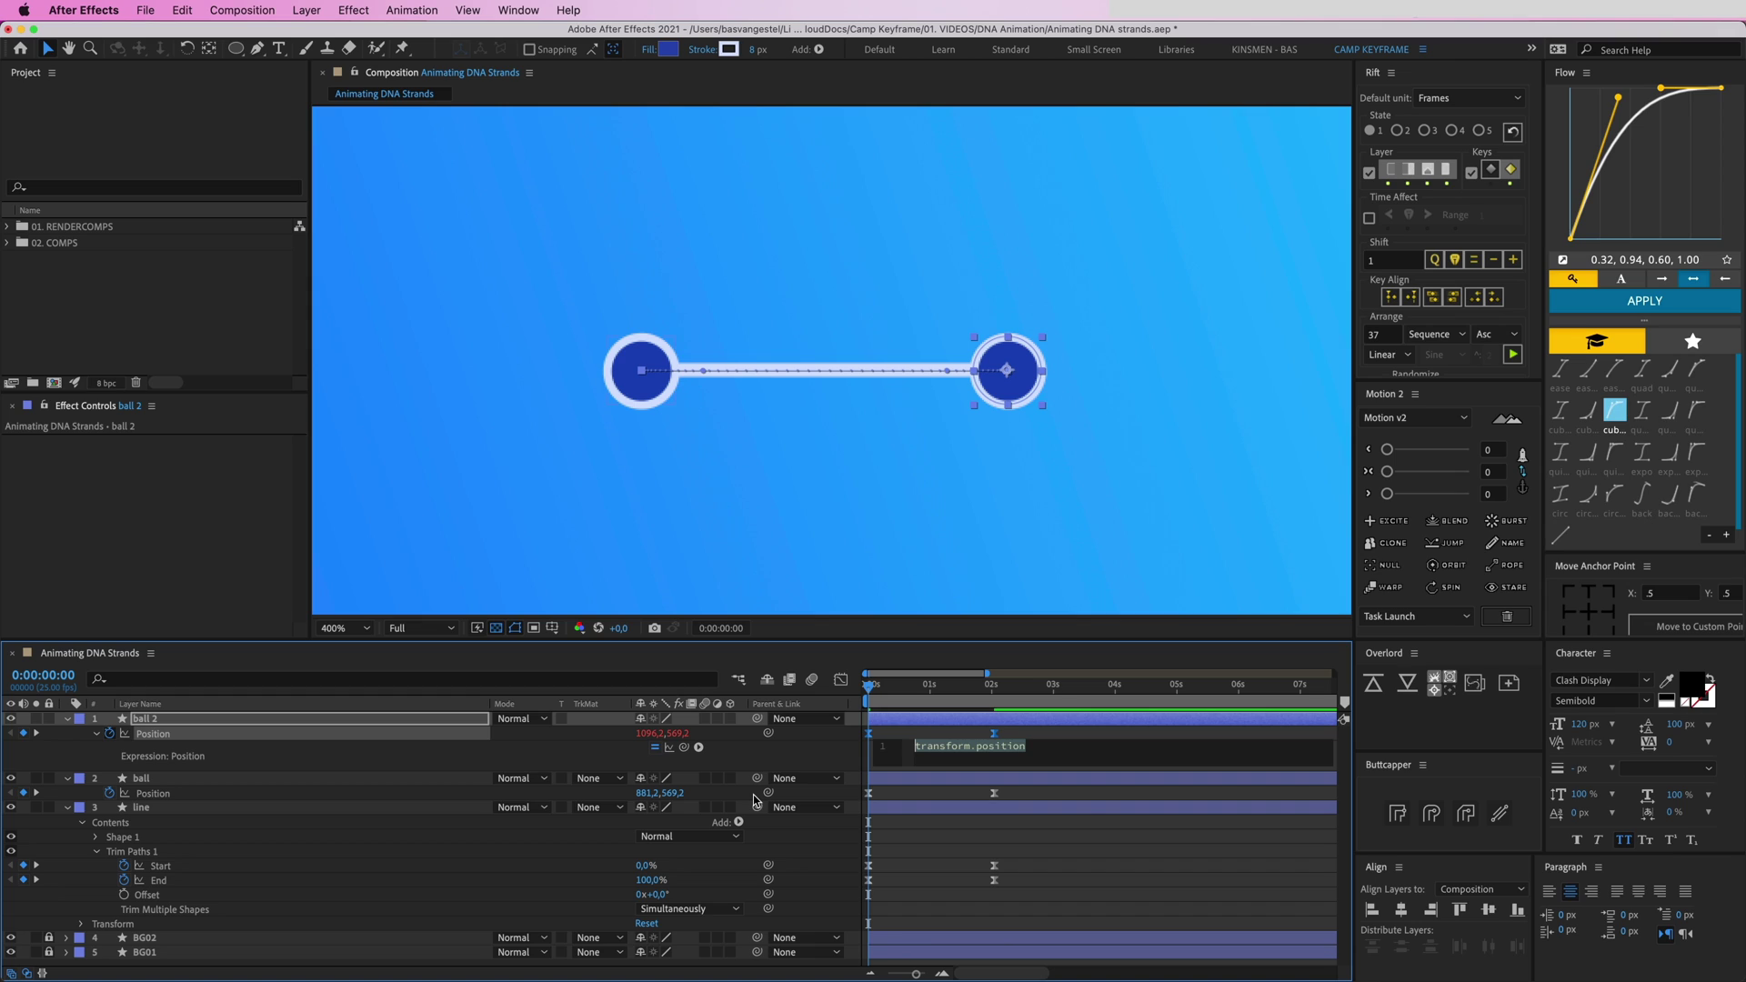
pyautogui.write('loop')
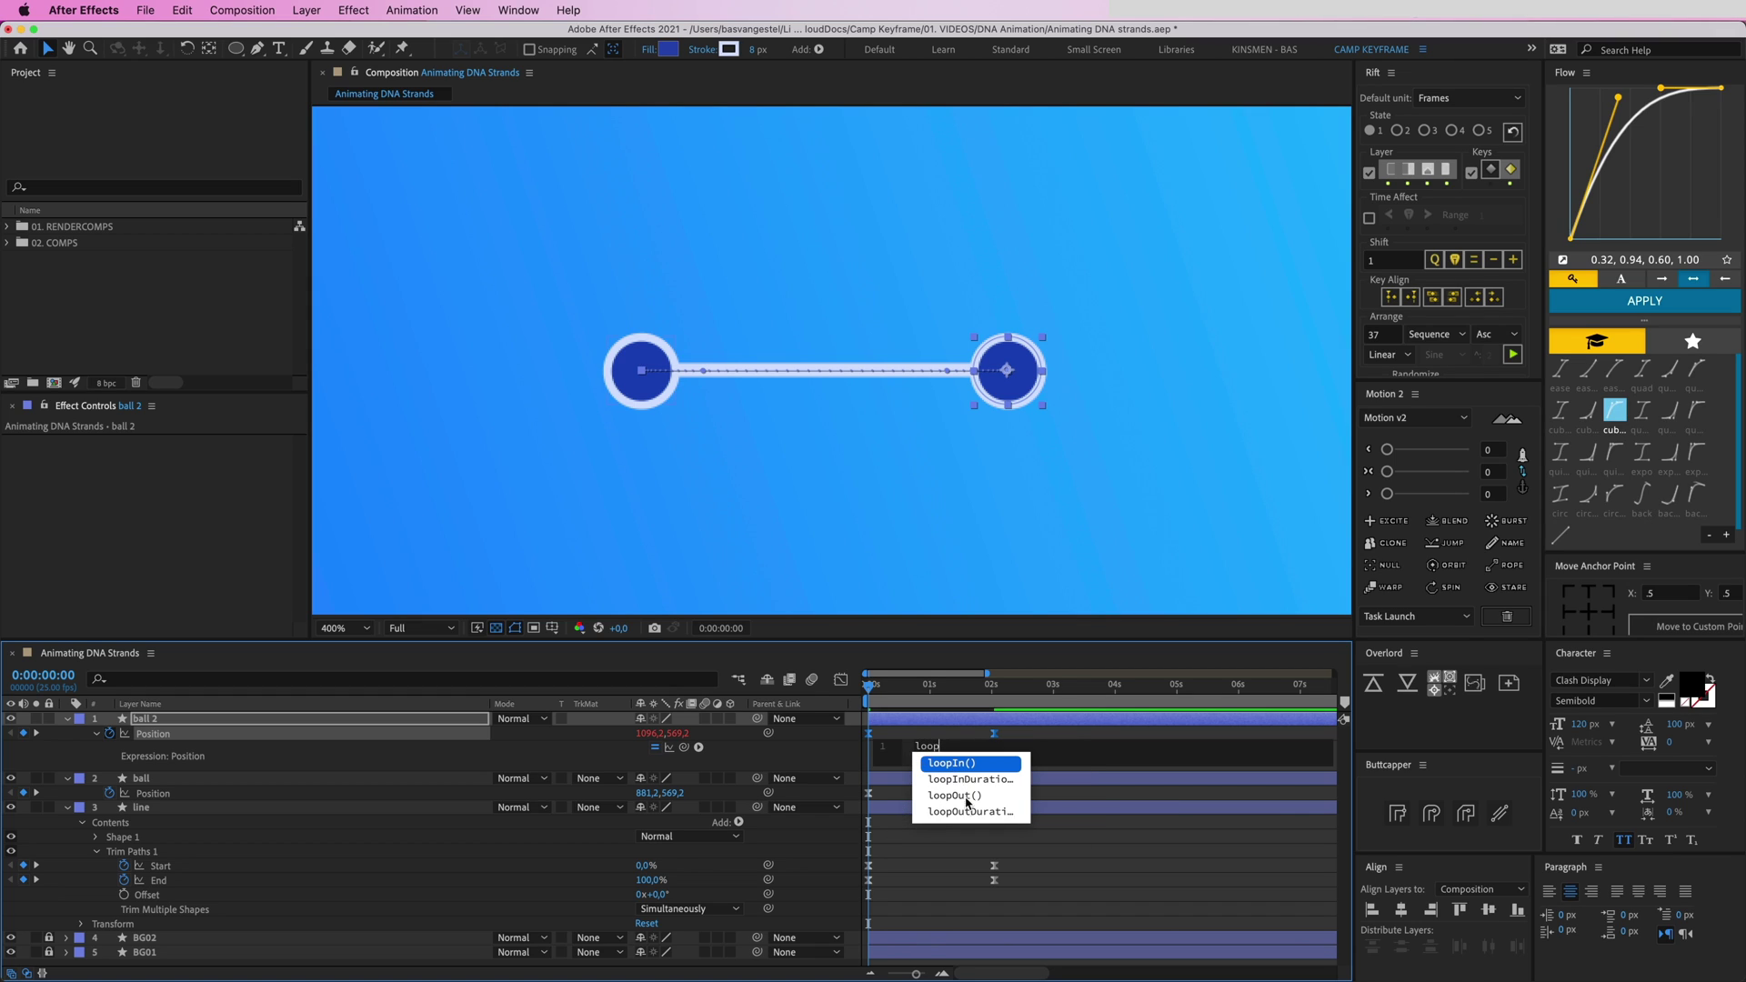
pyautogui.click(962, 797)
pyautogui.press('Return')
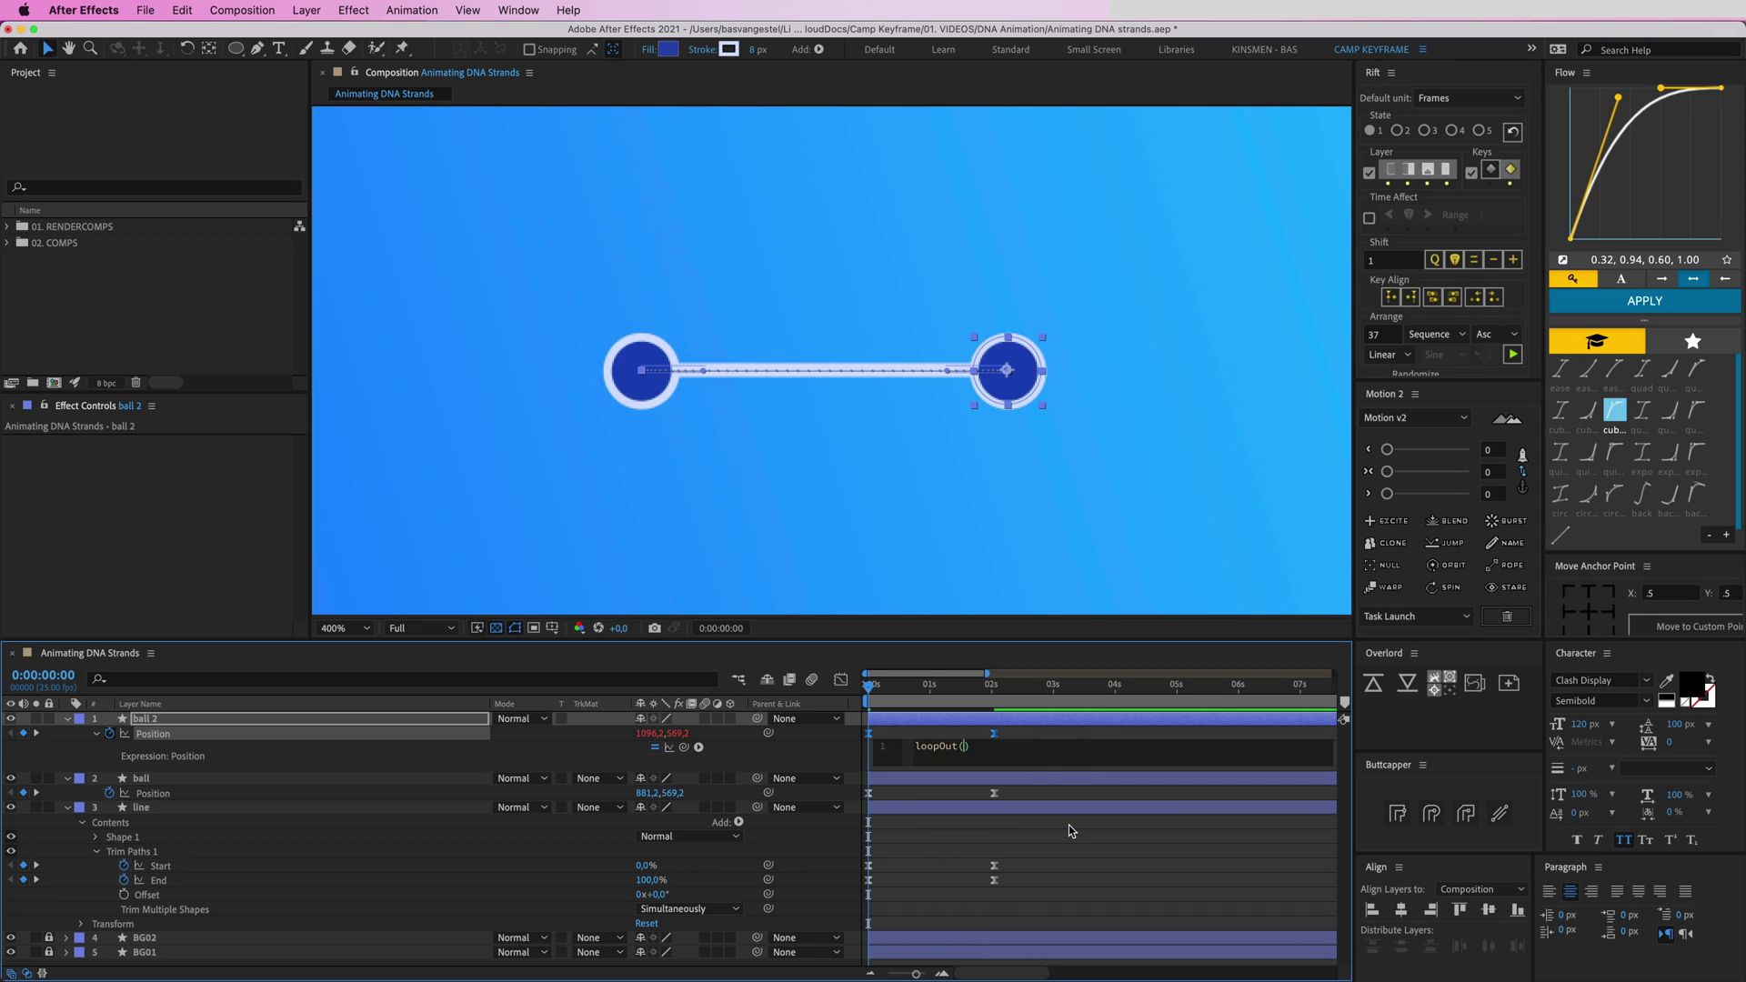
pyautogui.click(964, 759)
pyautogui.press('super+c')
pyautogui.click(936, 844)
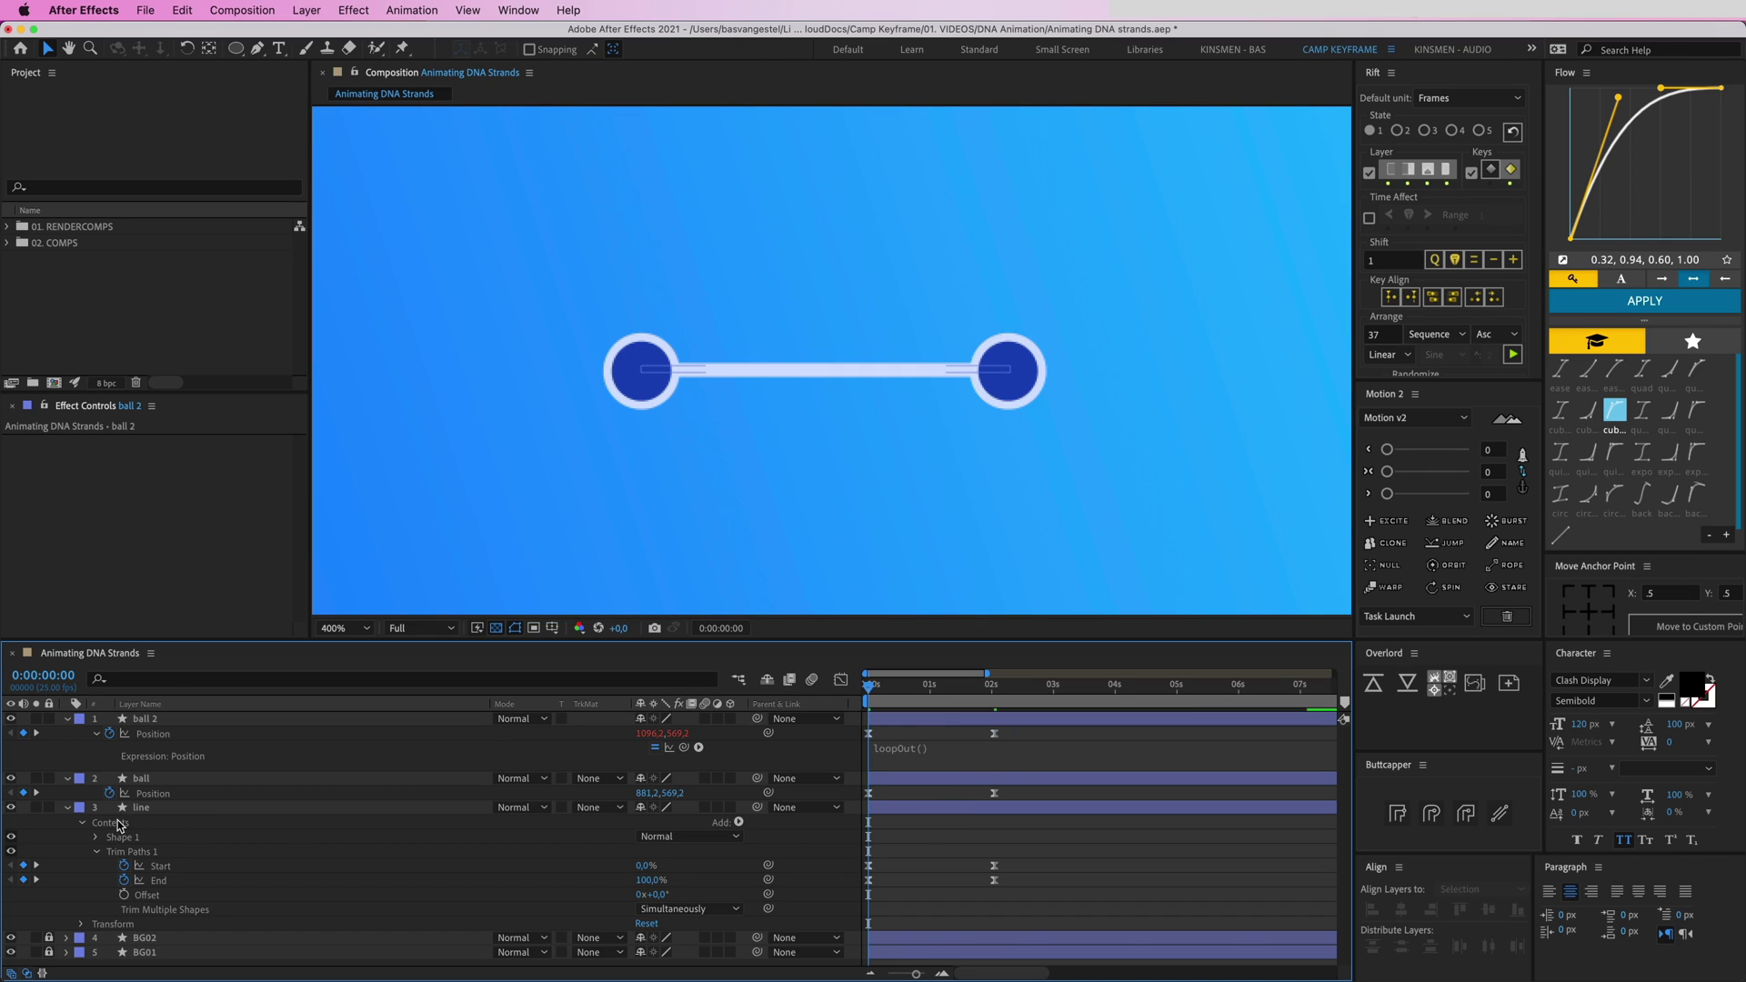
# Add the expression loopOut() to the Position property of the ball layer
pyautogui.click(110, 794)
pyautogui.press('super+z')
pyautogui.keyDown('alt'); pyautogui.click(110, 794); pyautogui.keyUp('alt')
pyautogui.press('super+v')
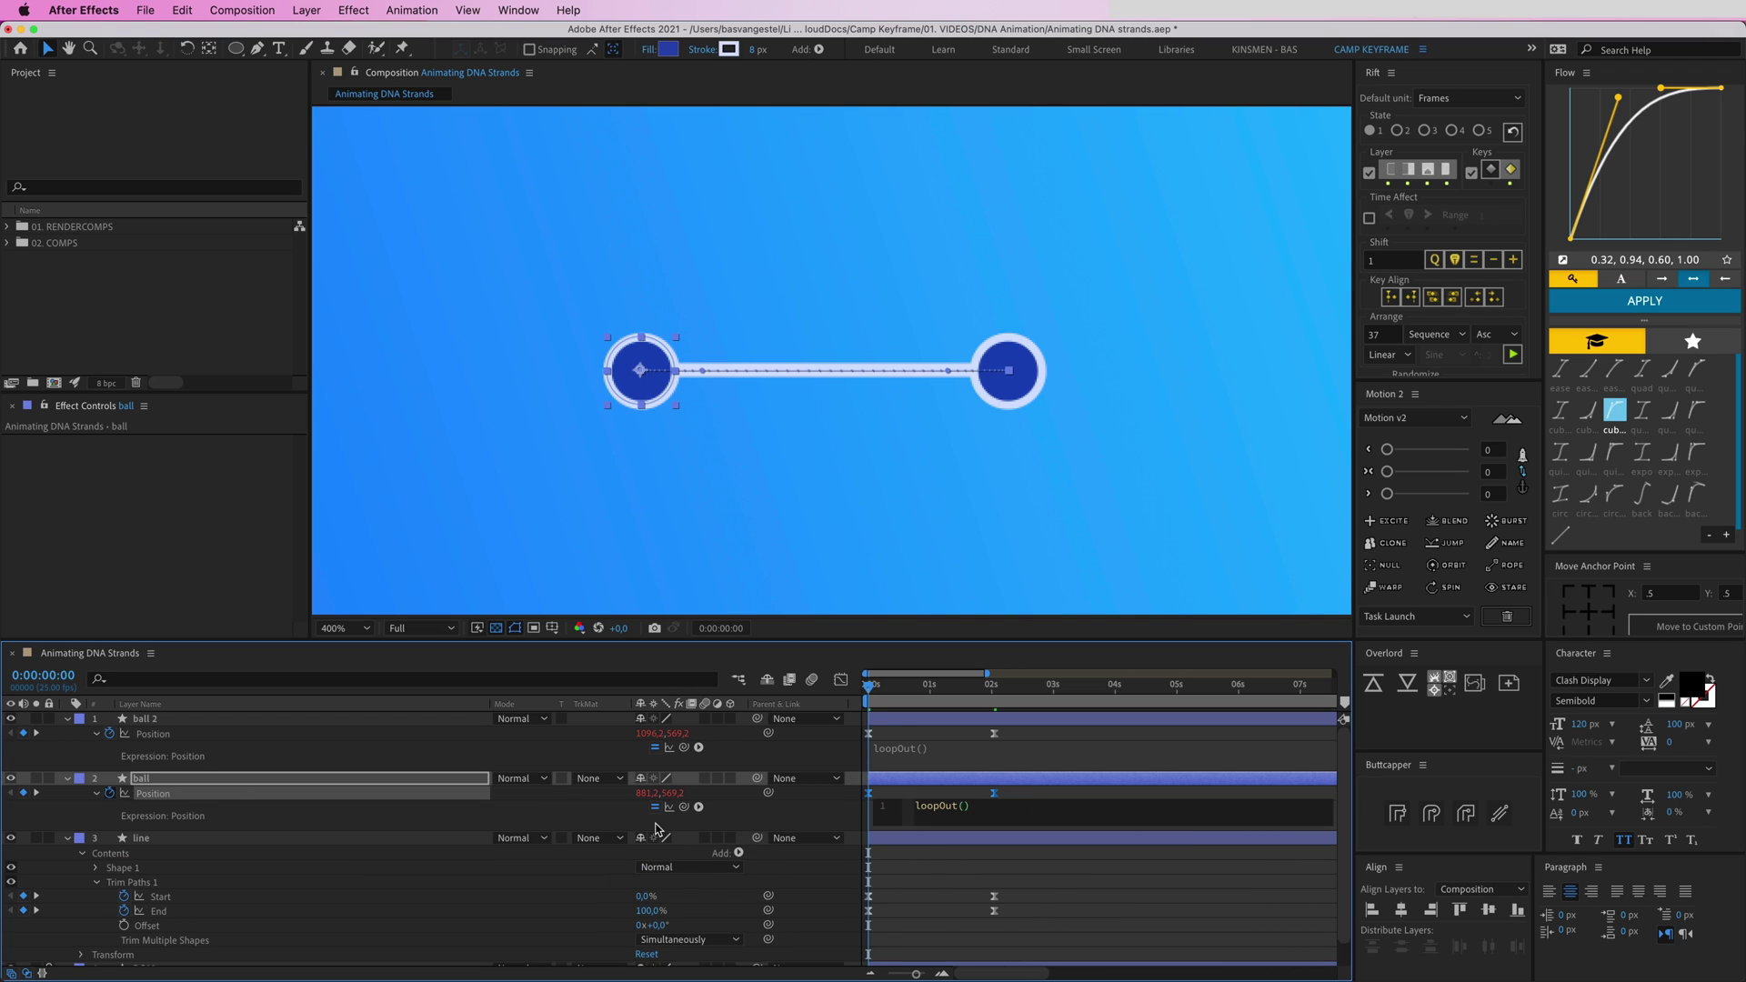
pyautogui.click(910, 895)
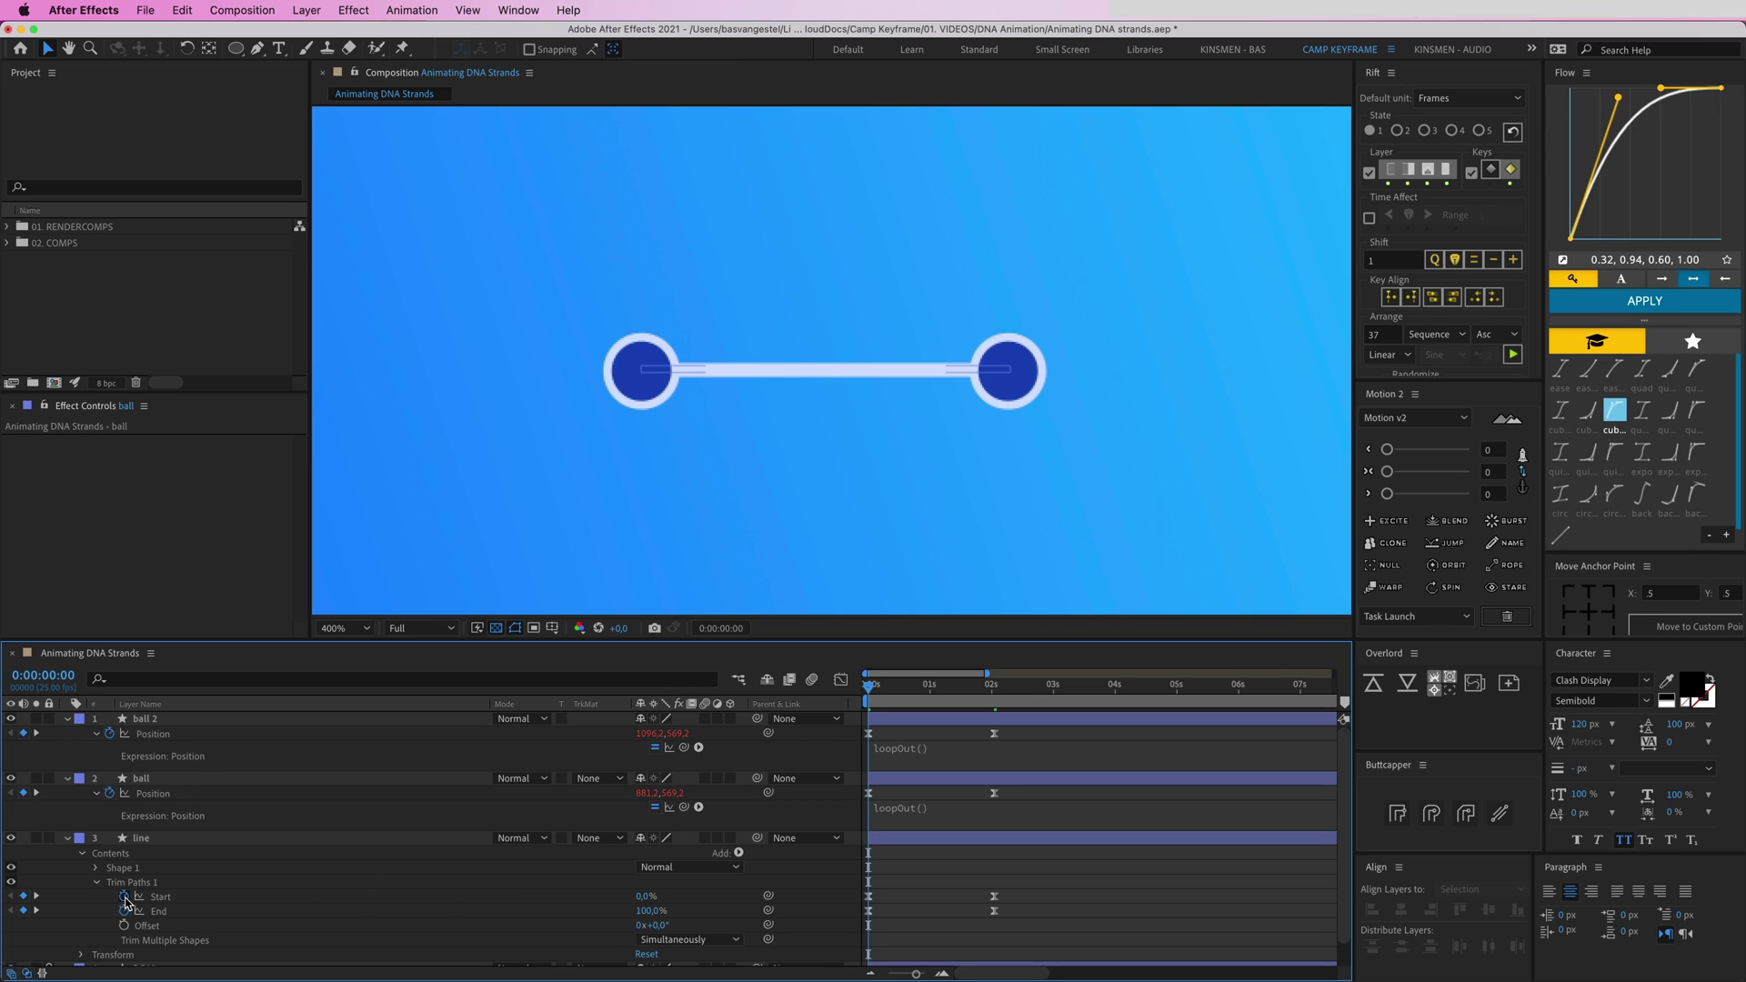
# Add the expression loopOut() to both the Start and End properties of the line's Trim Paths
pyautogui.keyDown('alt'); pyautogui.click(123, 897); pyautogui.keyUp('alt')
pyautogui.press('super+v')
pyautogui.click(251, 935)
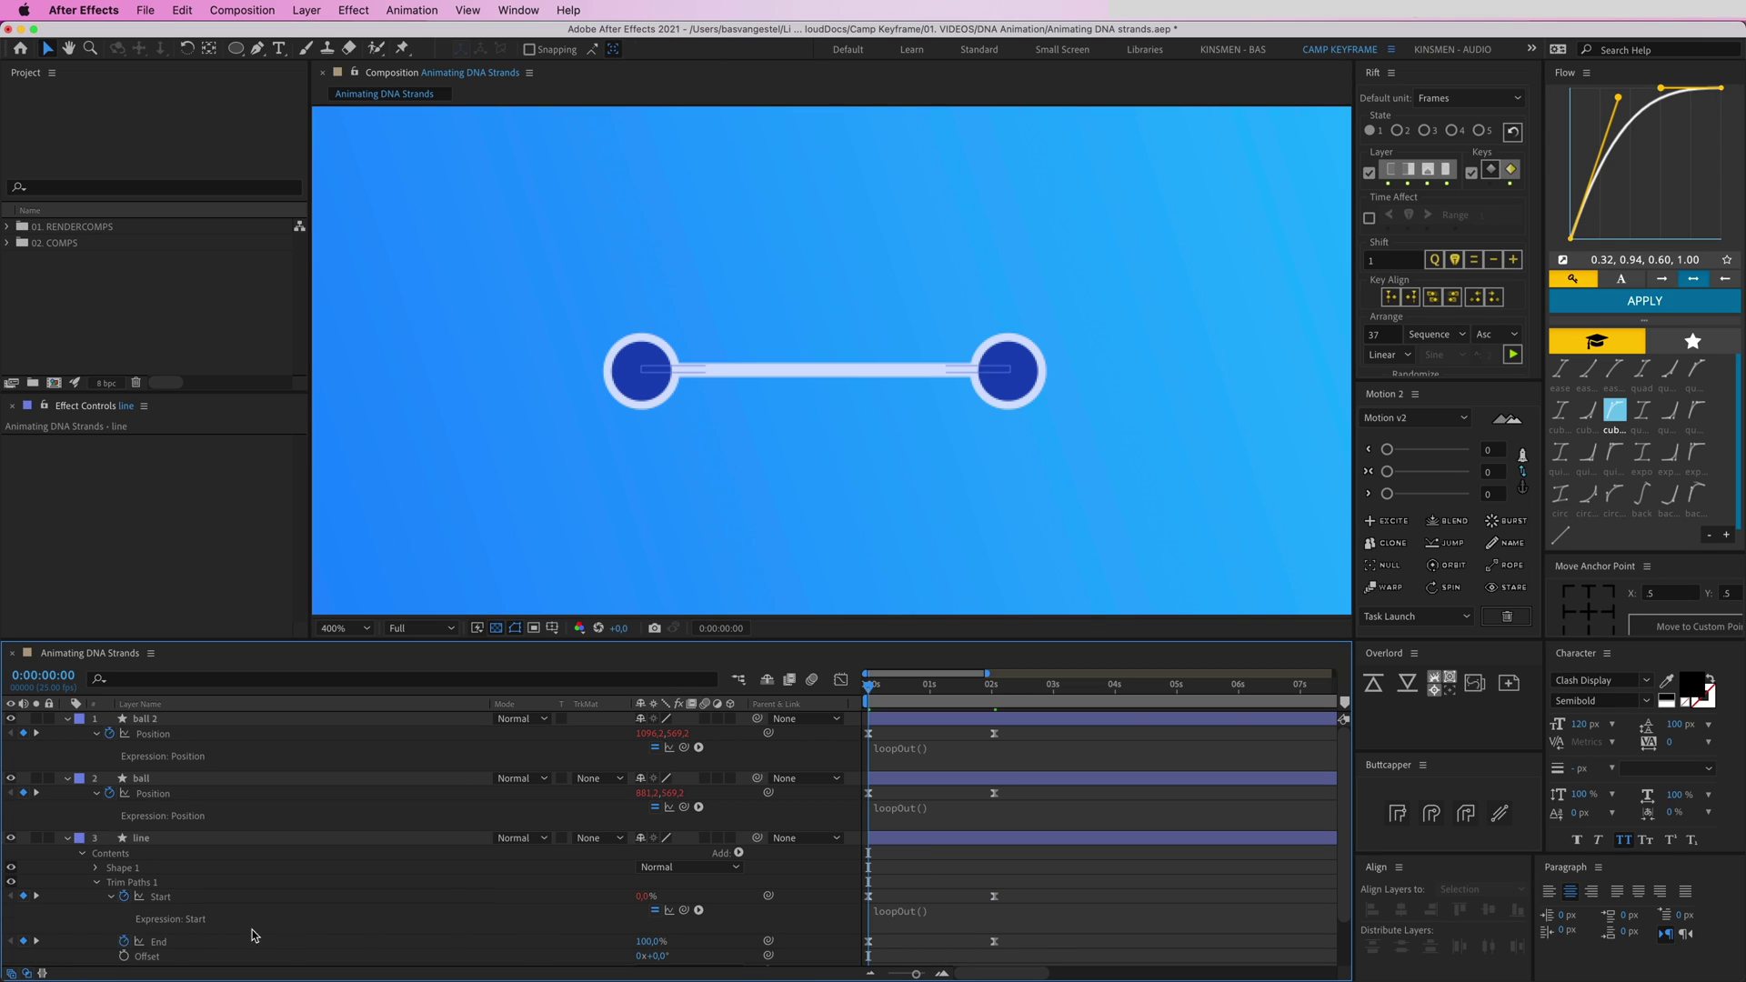
pyautogui.keyDown('alt'); pyautogui.click(124, 942); pyautogui.keyUp('alt')
pyautogui.press('super+v')
pyautogui.click(949, 869)
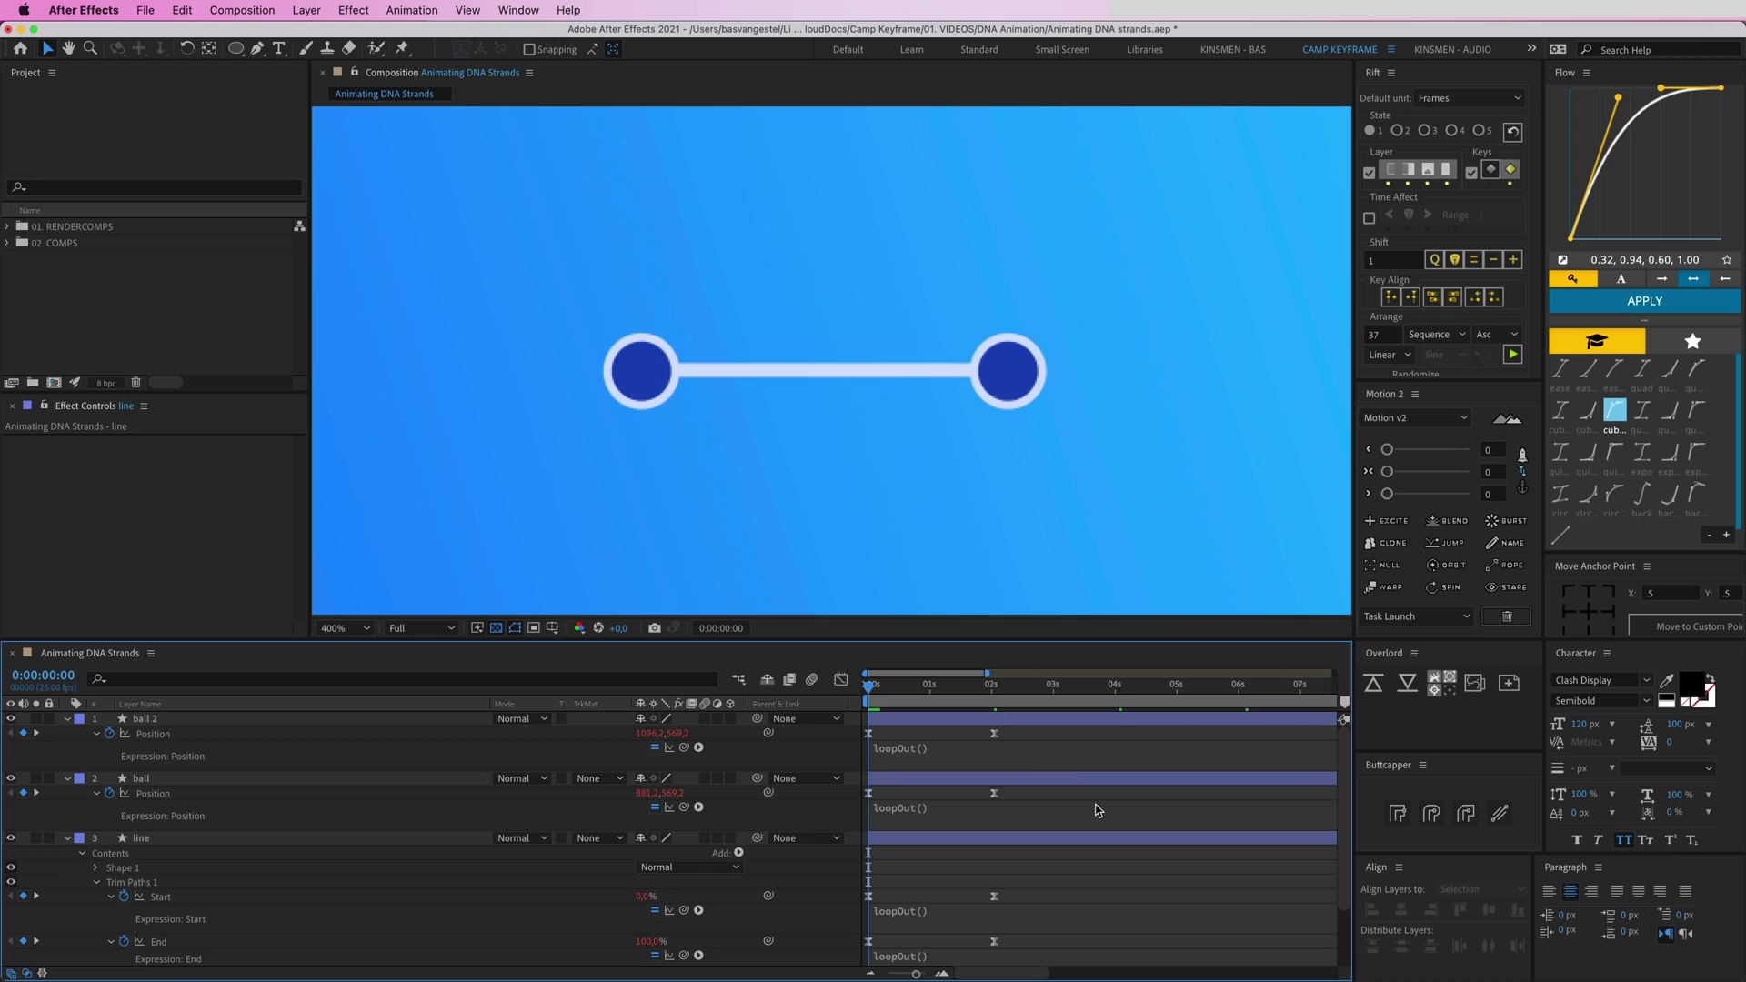
# Preview the looping ball and line animation, collapse the layers' properties and return to 0:00:00:00
pyautogui.press('space')
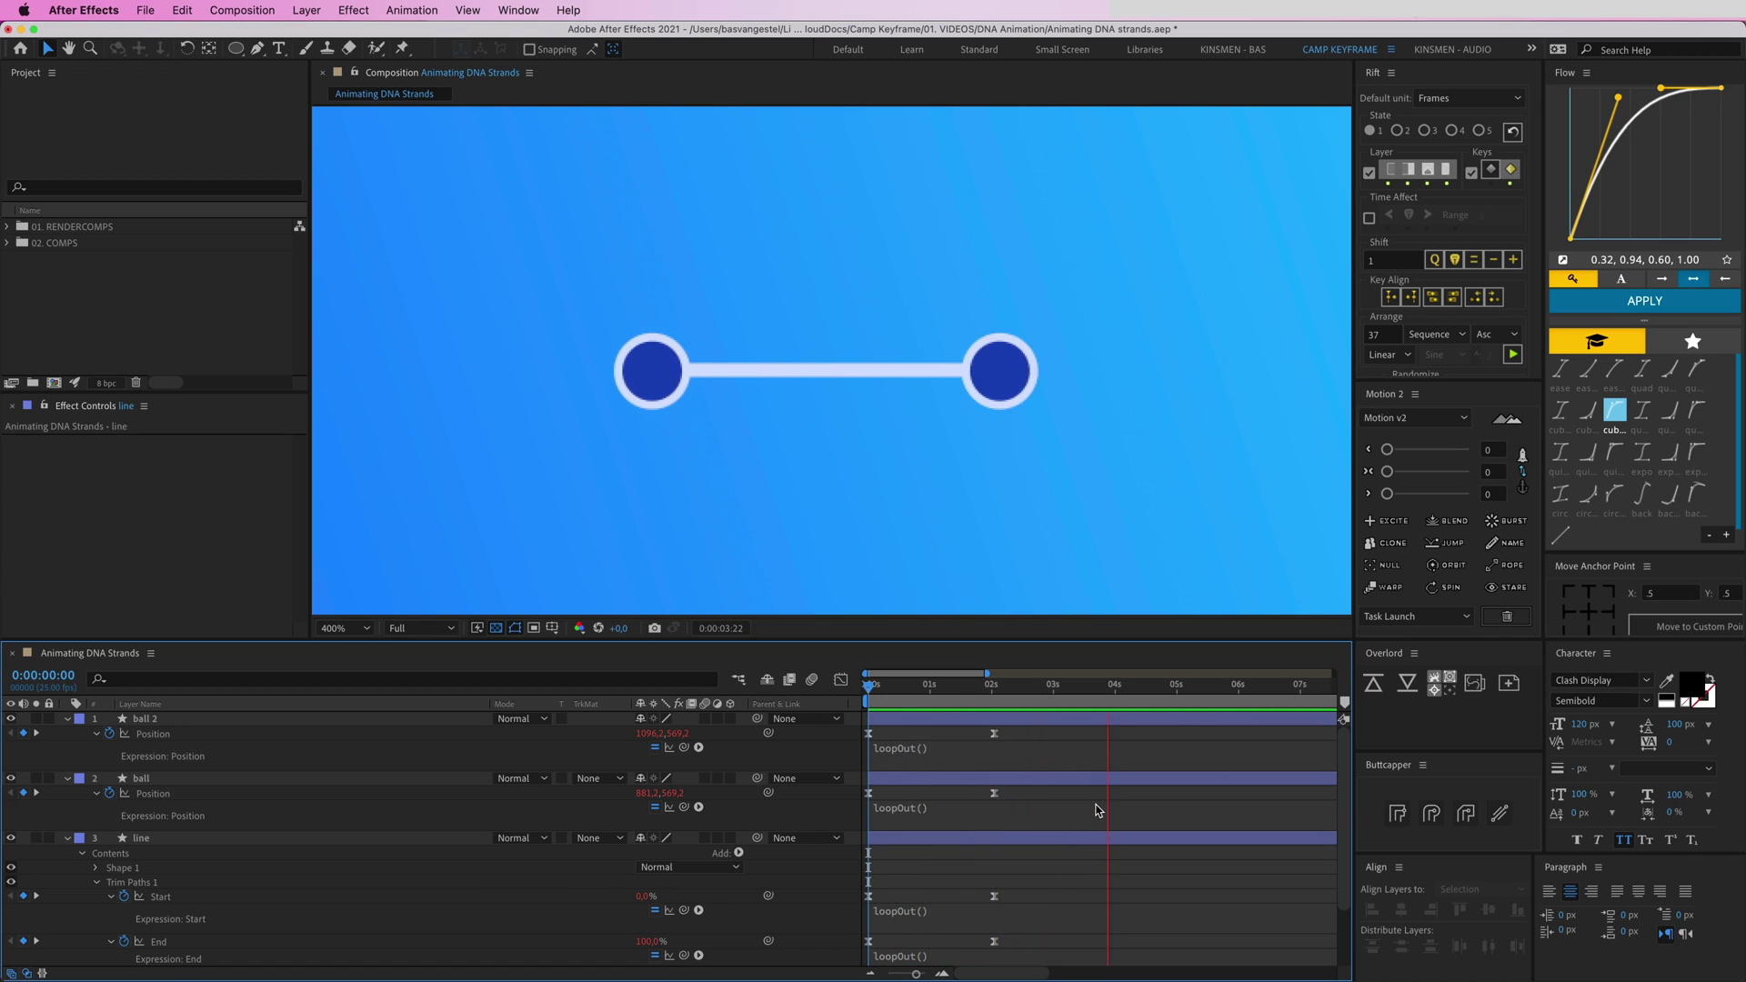
pyautogui.press('u')
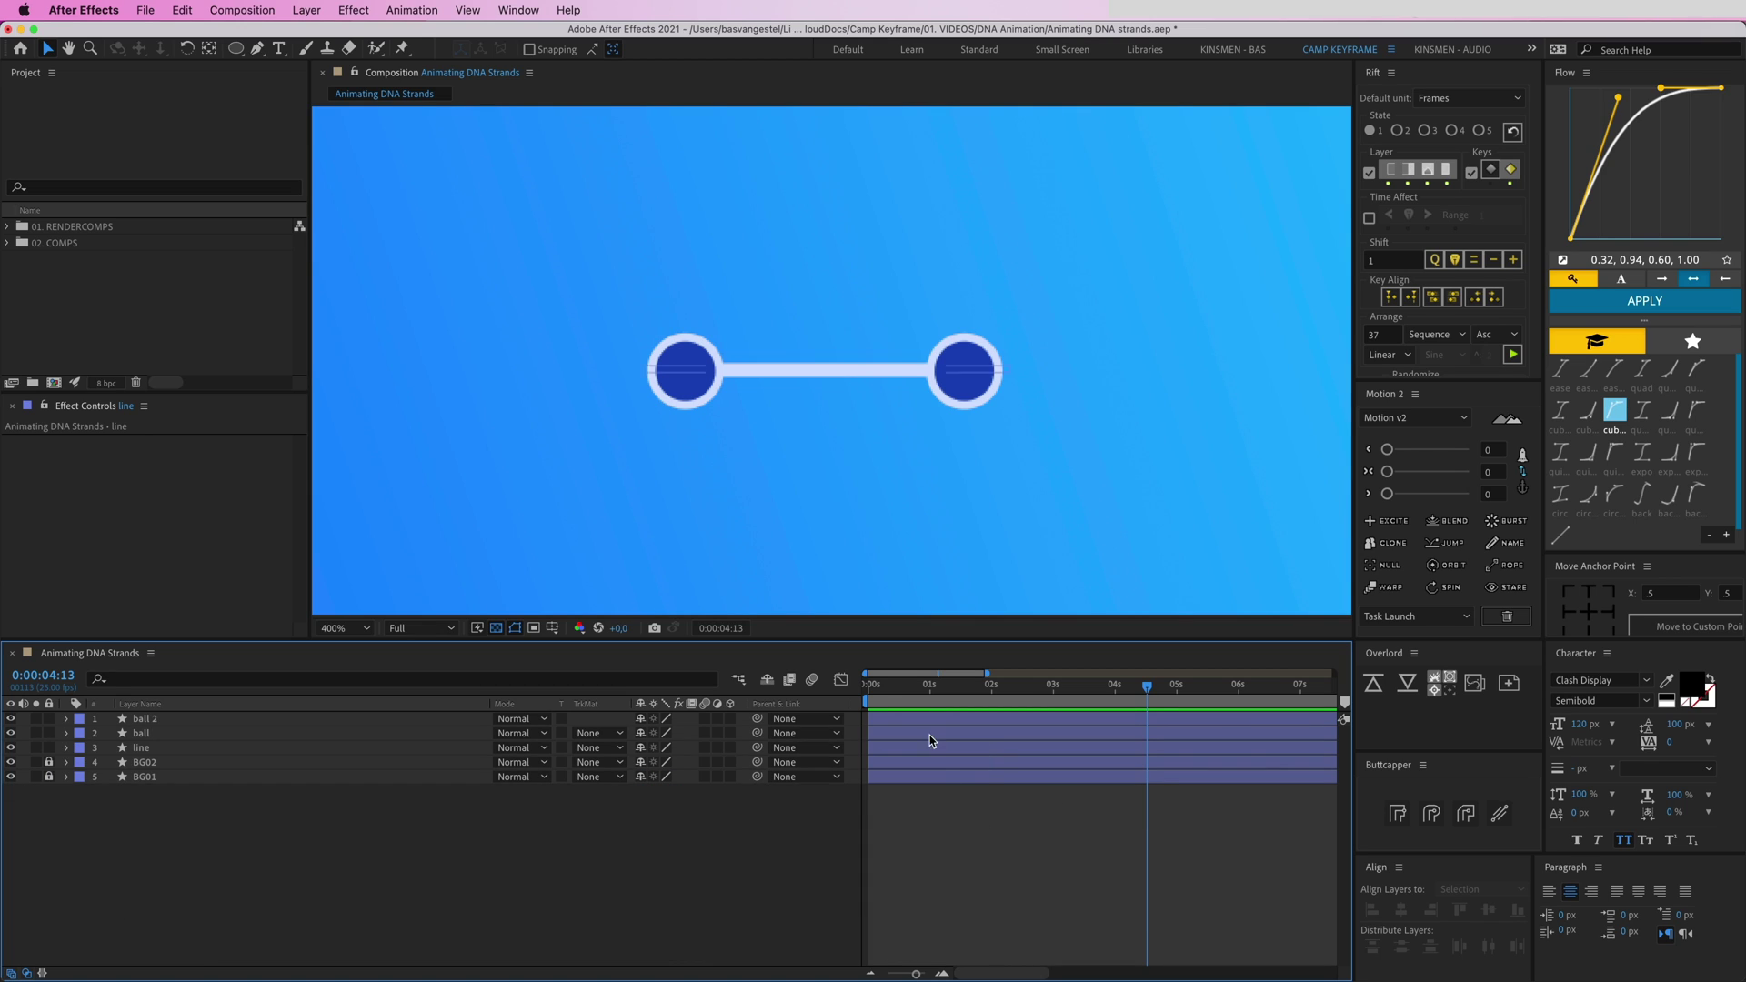
pyautogui.moveTo(922, 694); pyautogui.dragTo(866, 691)
# Pre-compose the ball 2, ball and line layers into a new composition named DNA part, moving all attributes
pyautogui.scroll(-1, 939, 492)
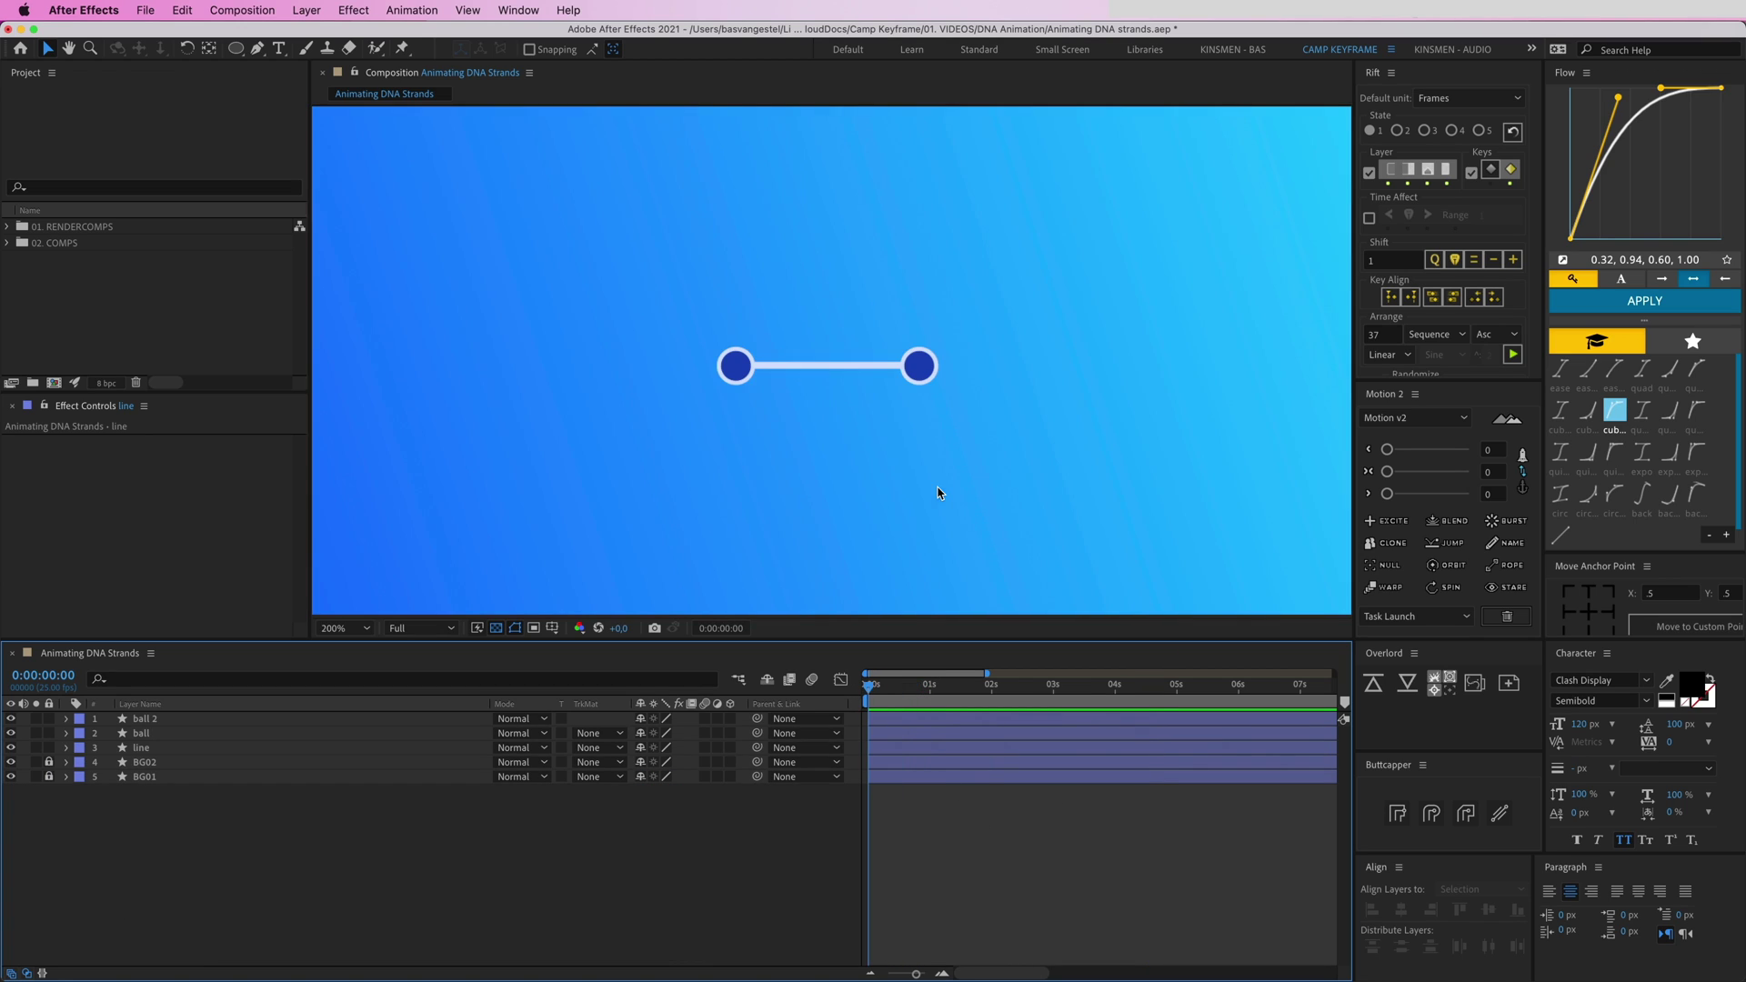
pyautogui.press(',')
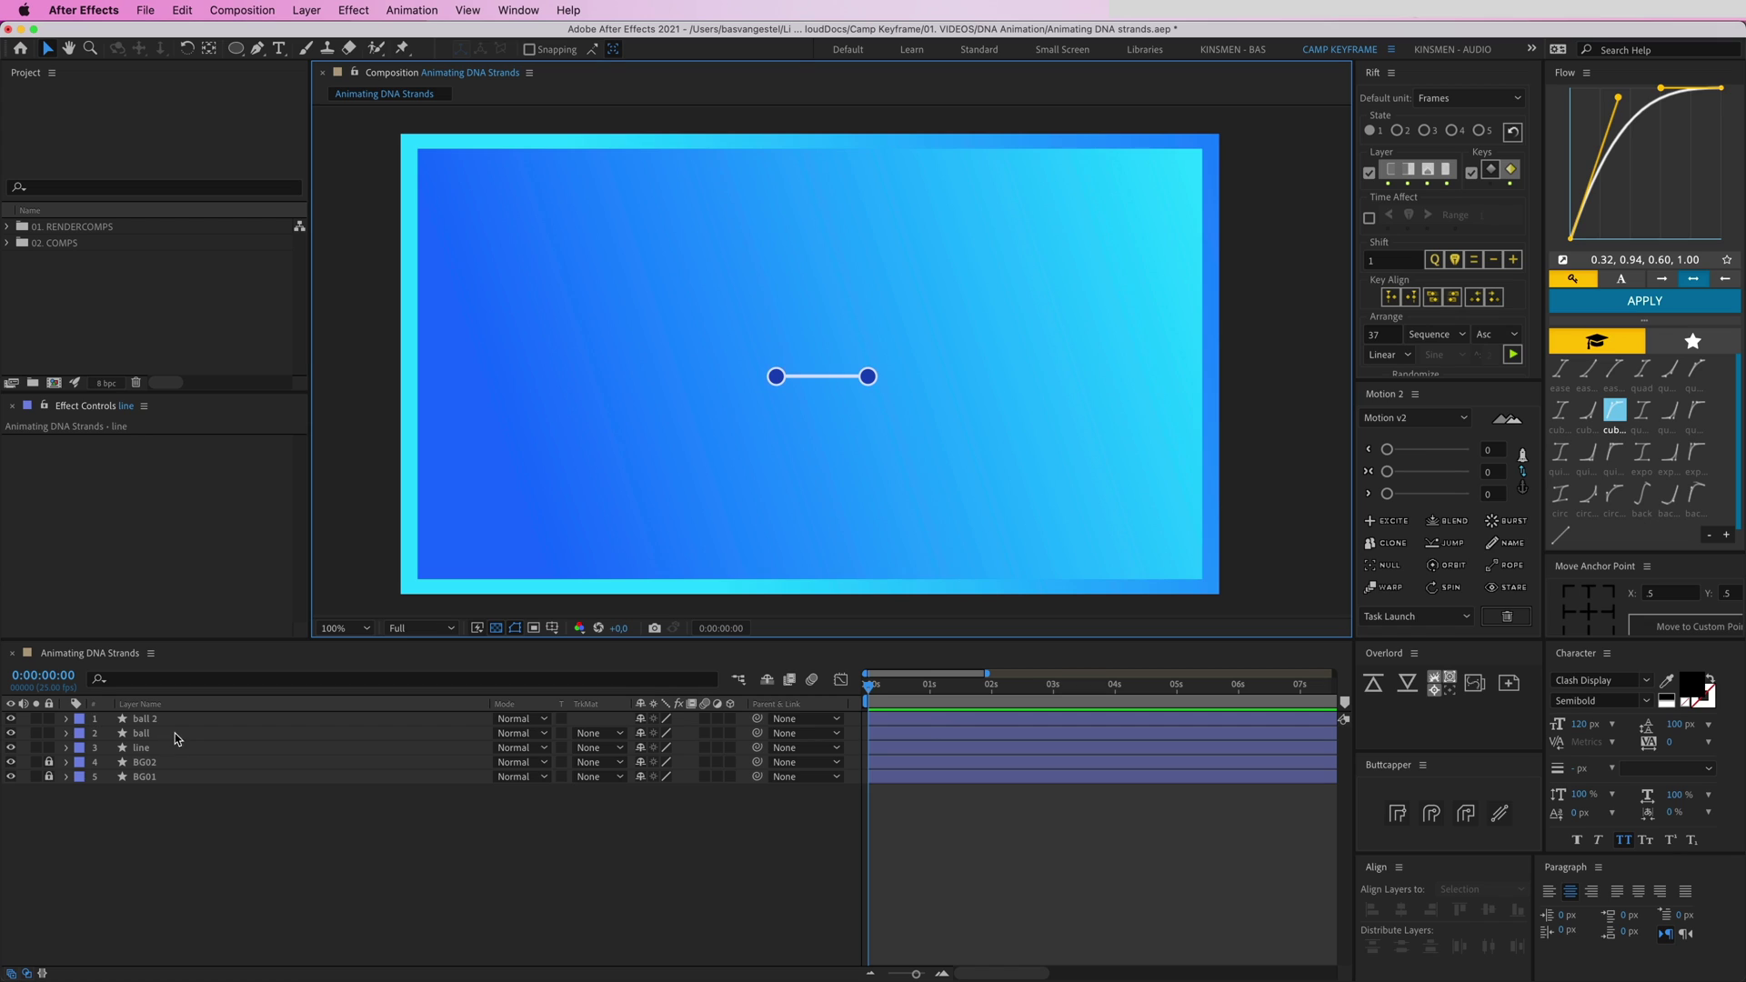
pyautogui.click(154, 721)
pyautogui.keyDown('shift'); pyautogui.click(153, 752); pyautogui.keyUp('shift')
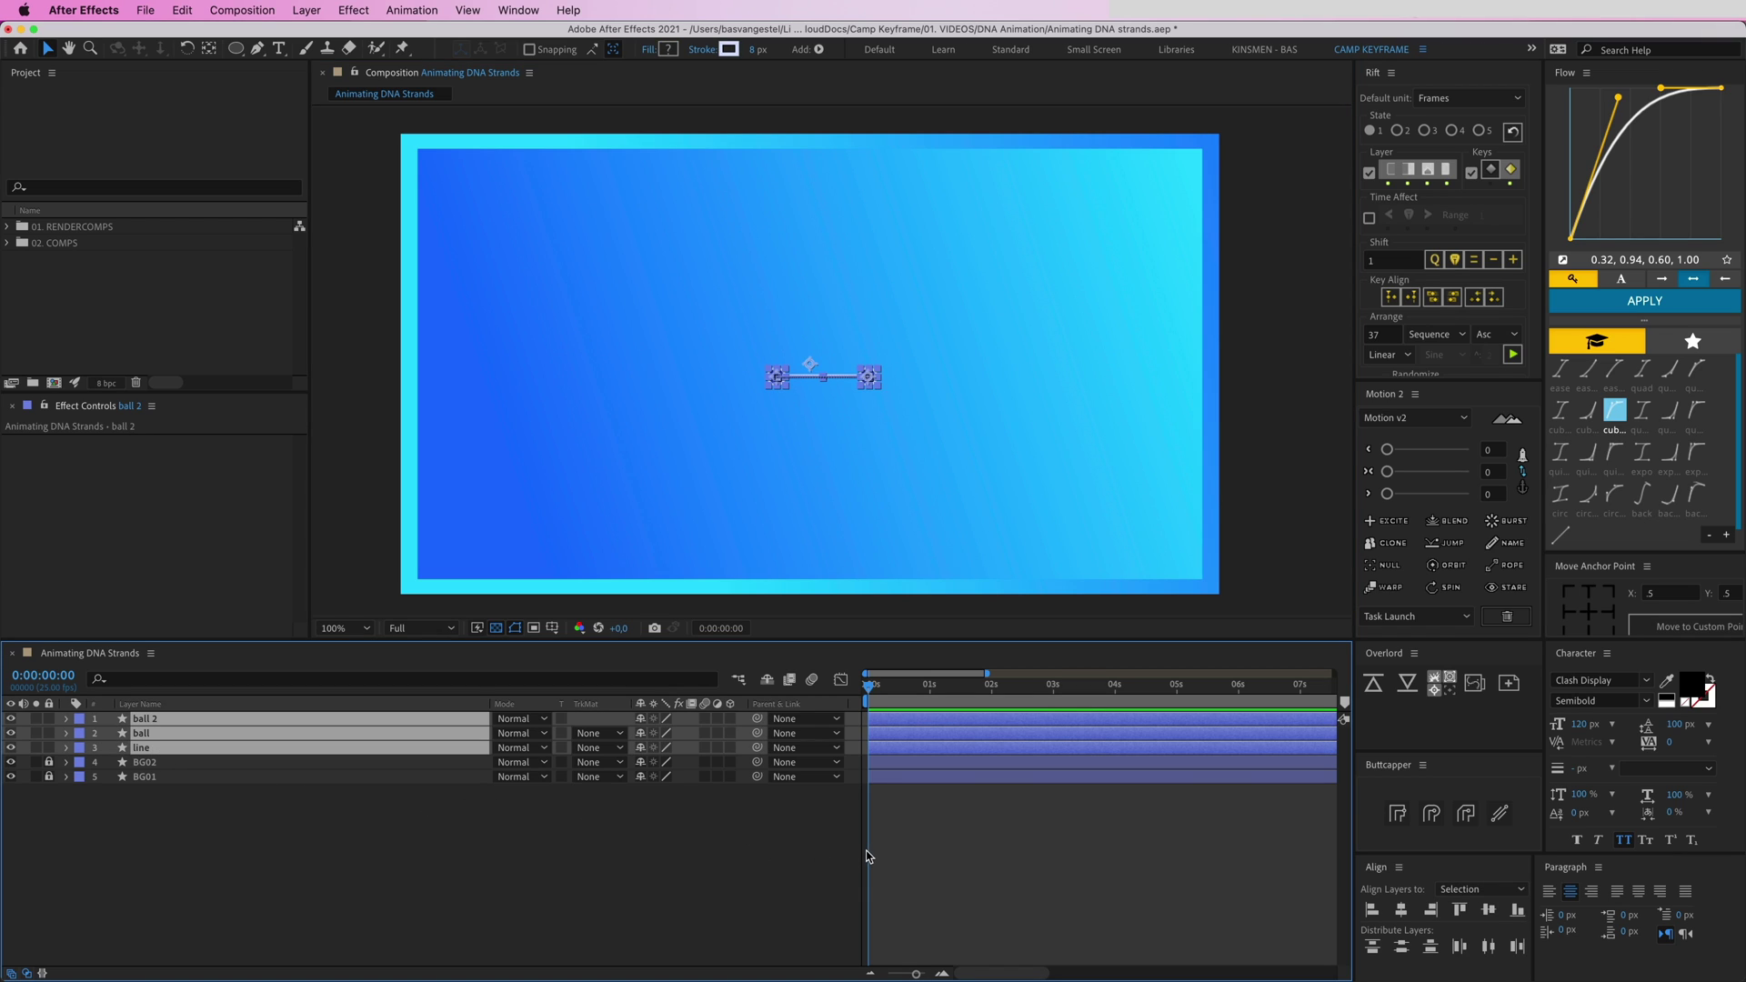
pyautogui.rightClick(892, 719)
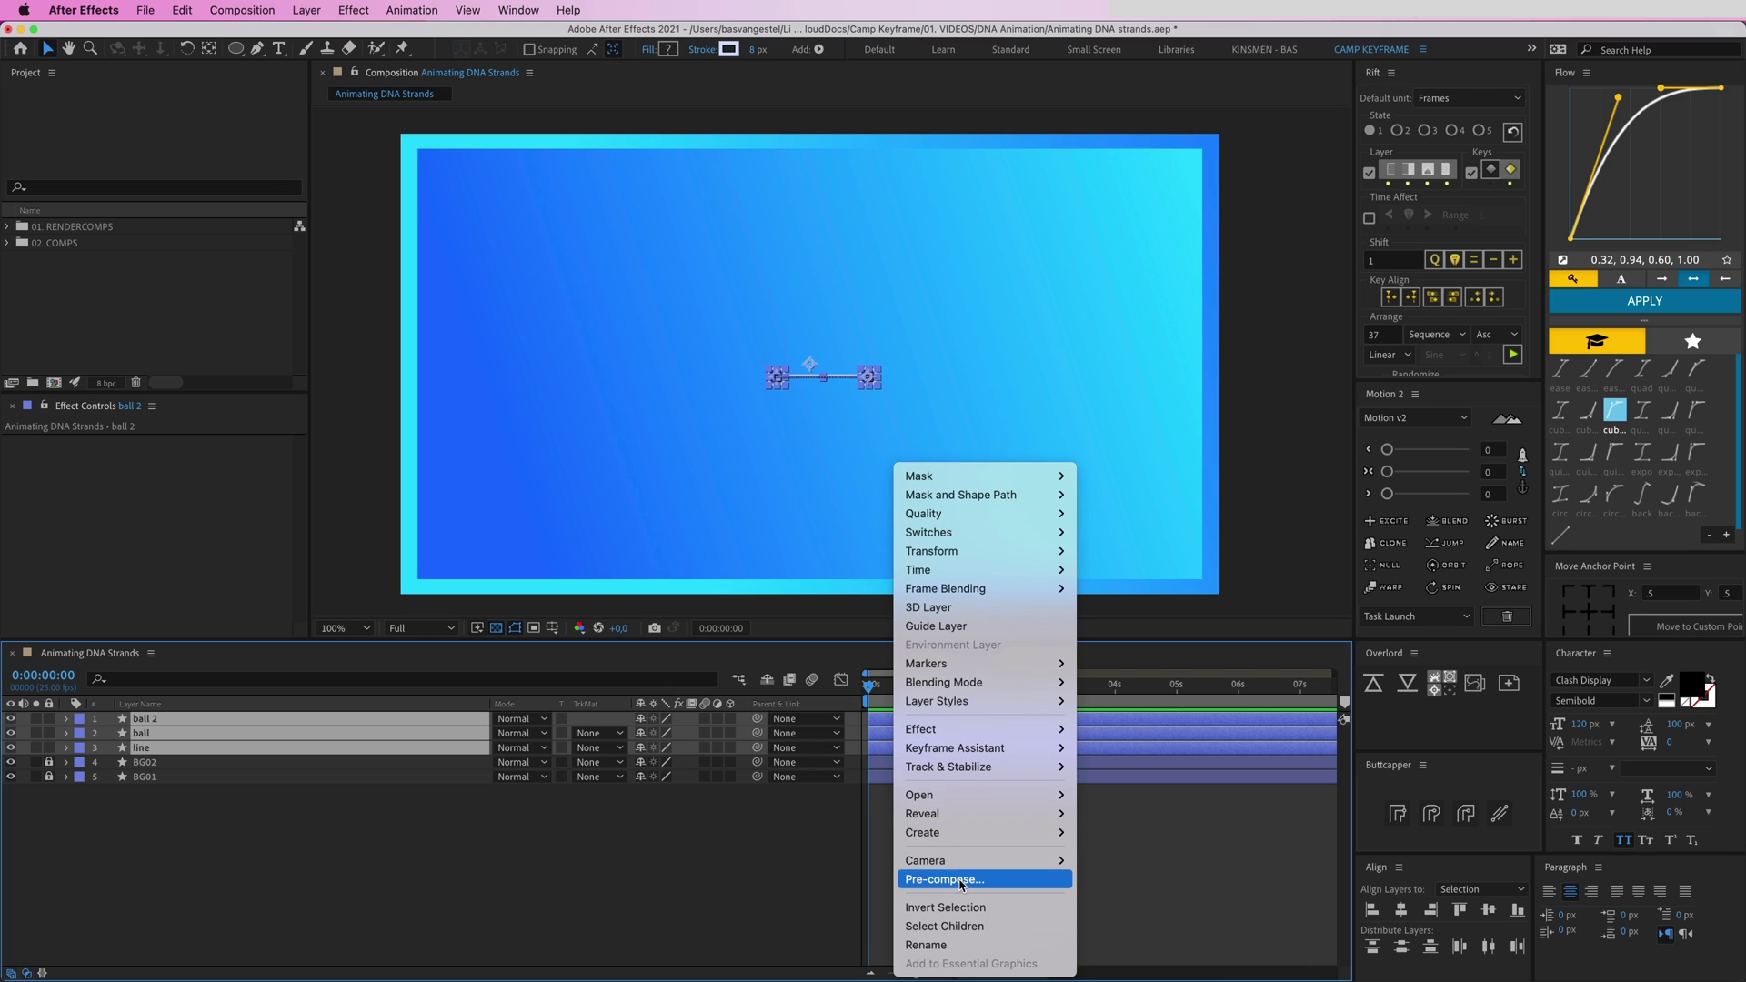
pyautogui.click(961, 881)
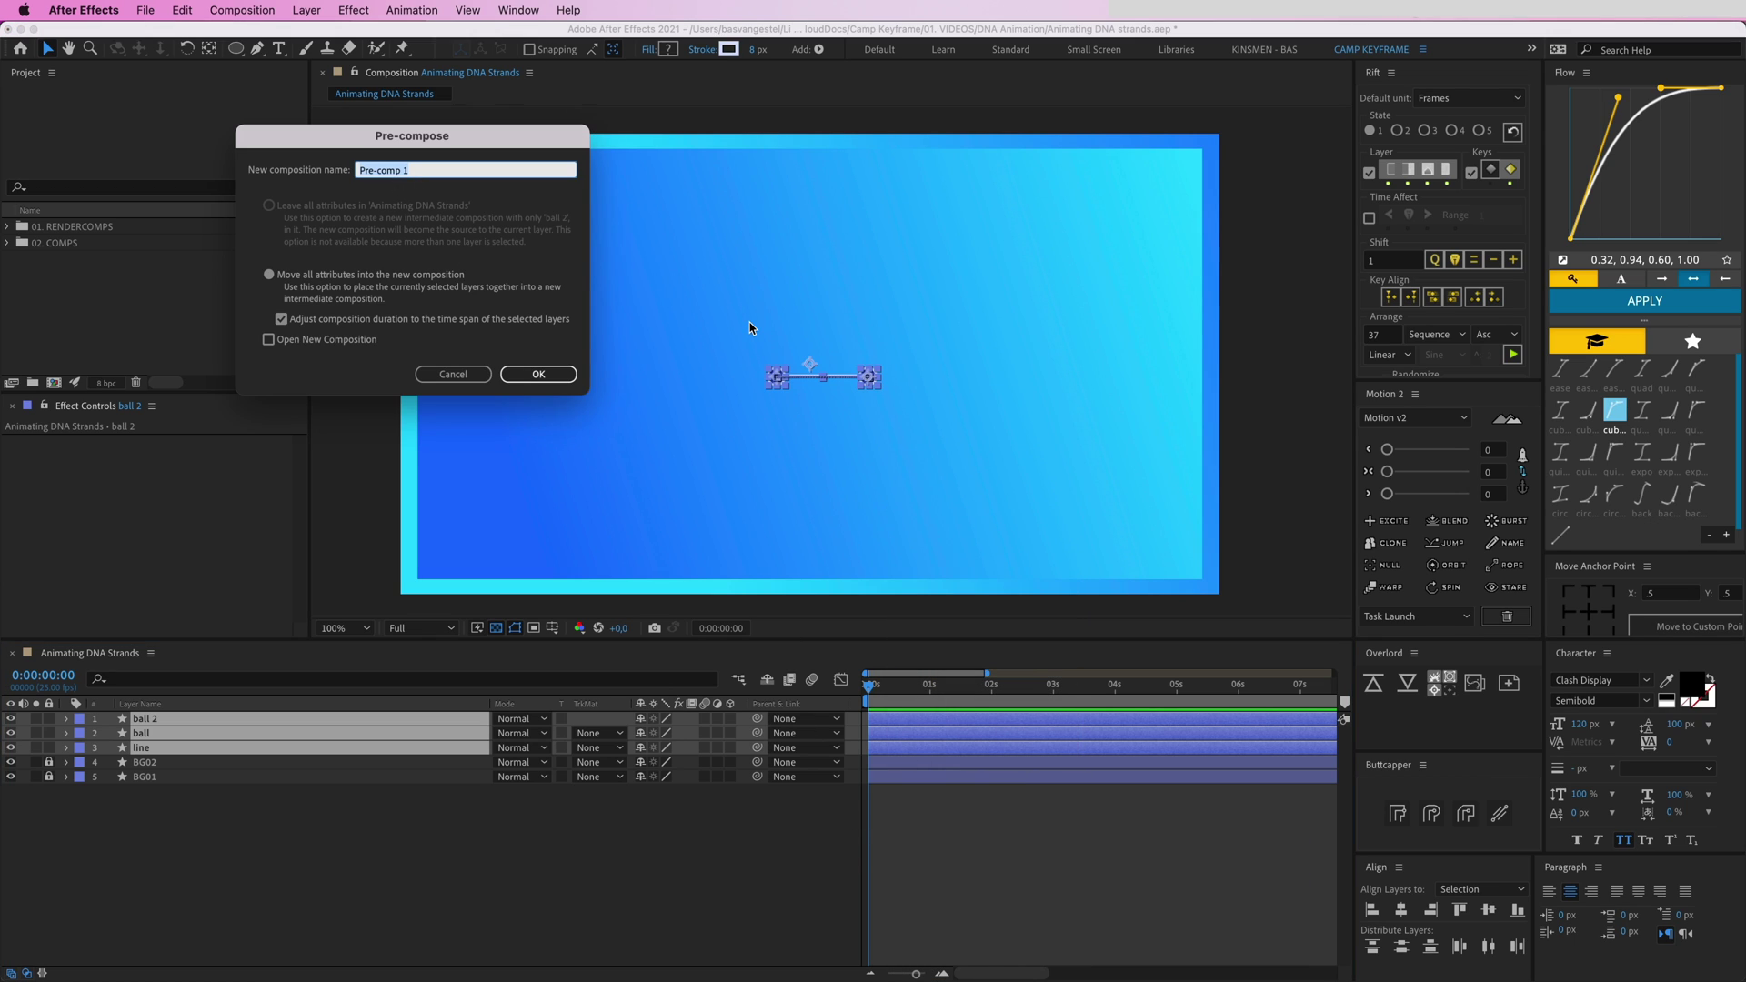
pyautogui.write('DNA part')
pyautogui.press('Return')
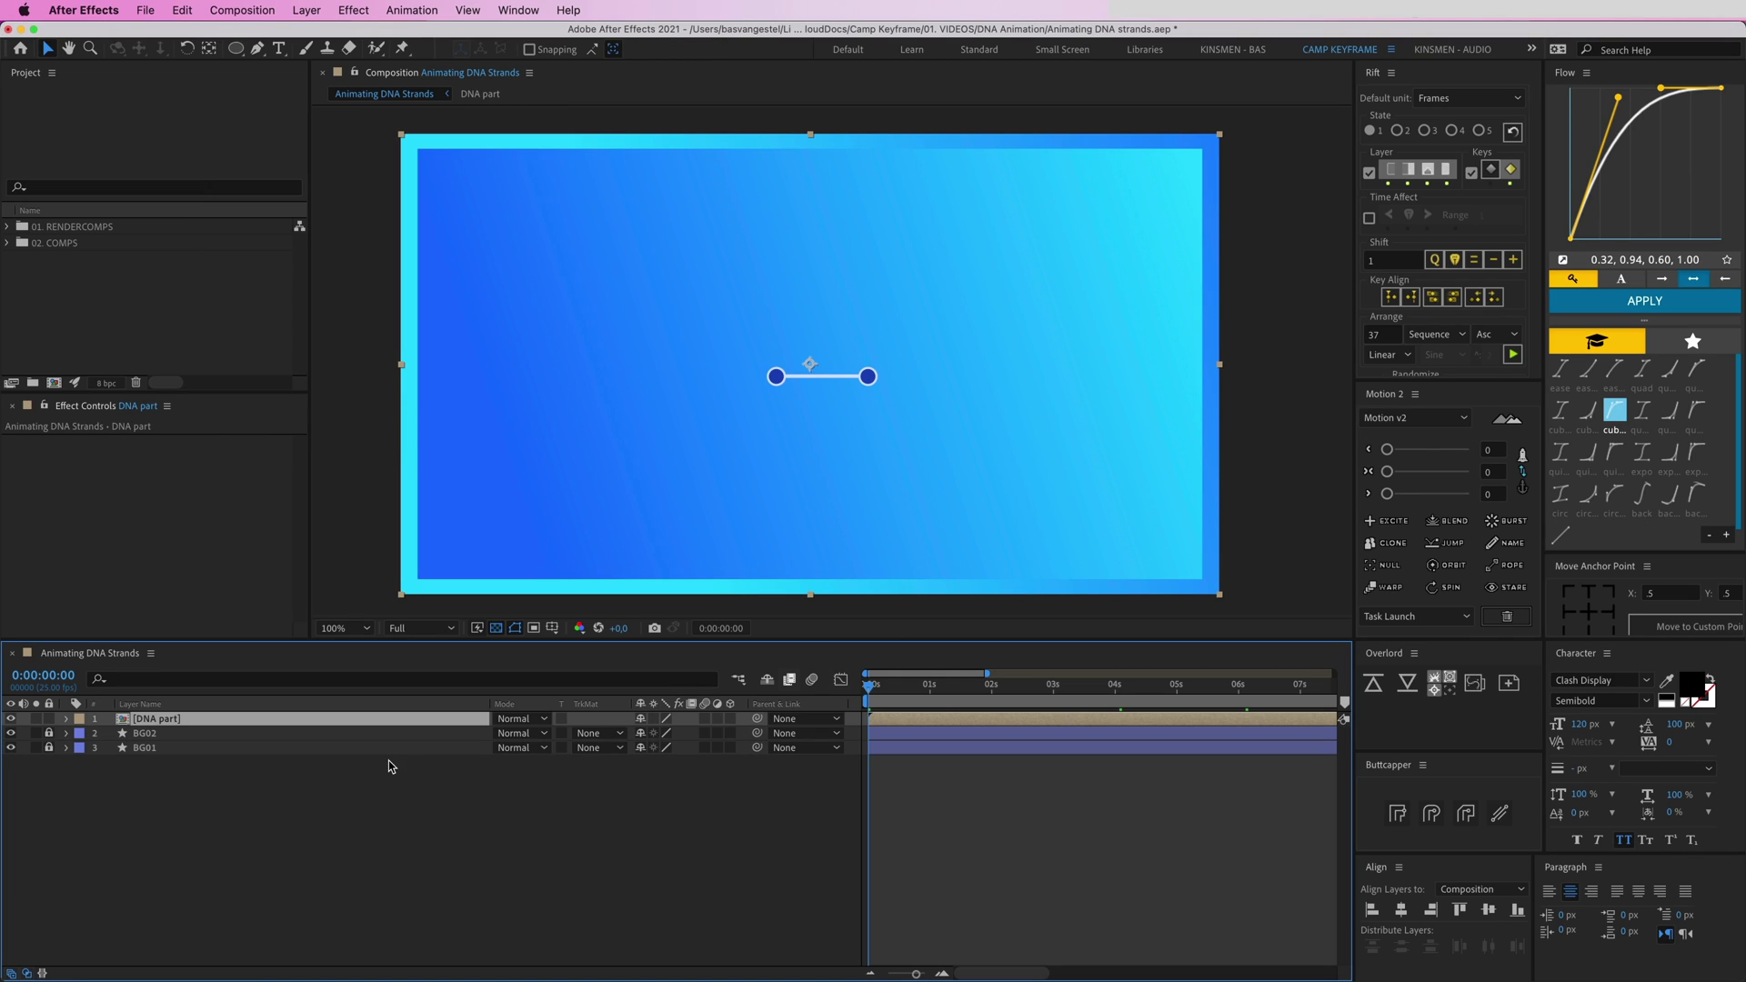
# Collapse transformations on the DNA part layer and move the shape up near the upper edge of the background
pyautogui.click(655, 718)
pyautogui.moveTo(866, 382); pyautogui.dragTo(849, 190)
pyautogui.press('Return')
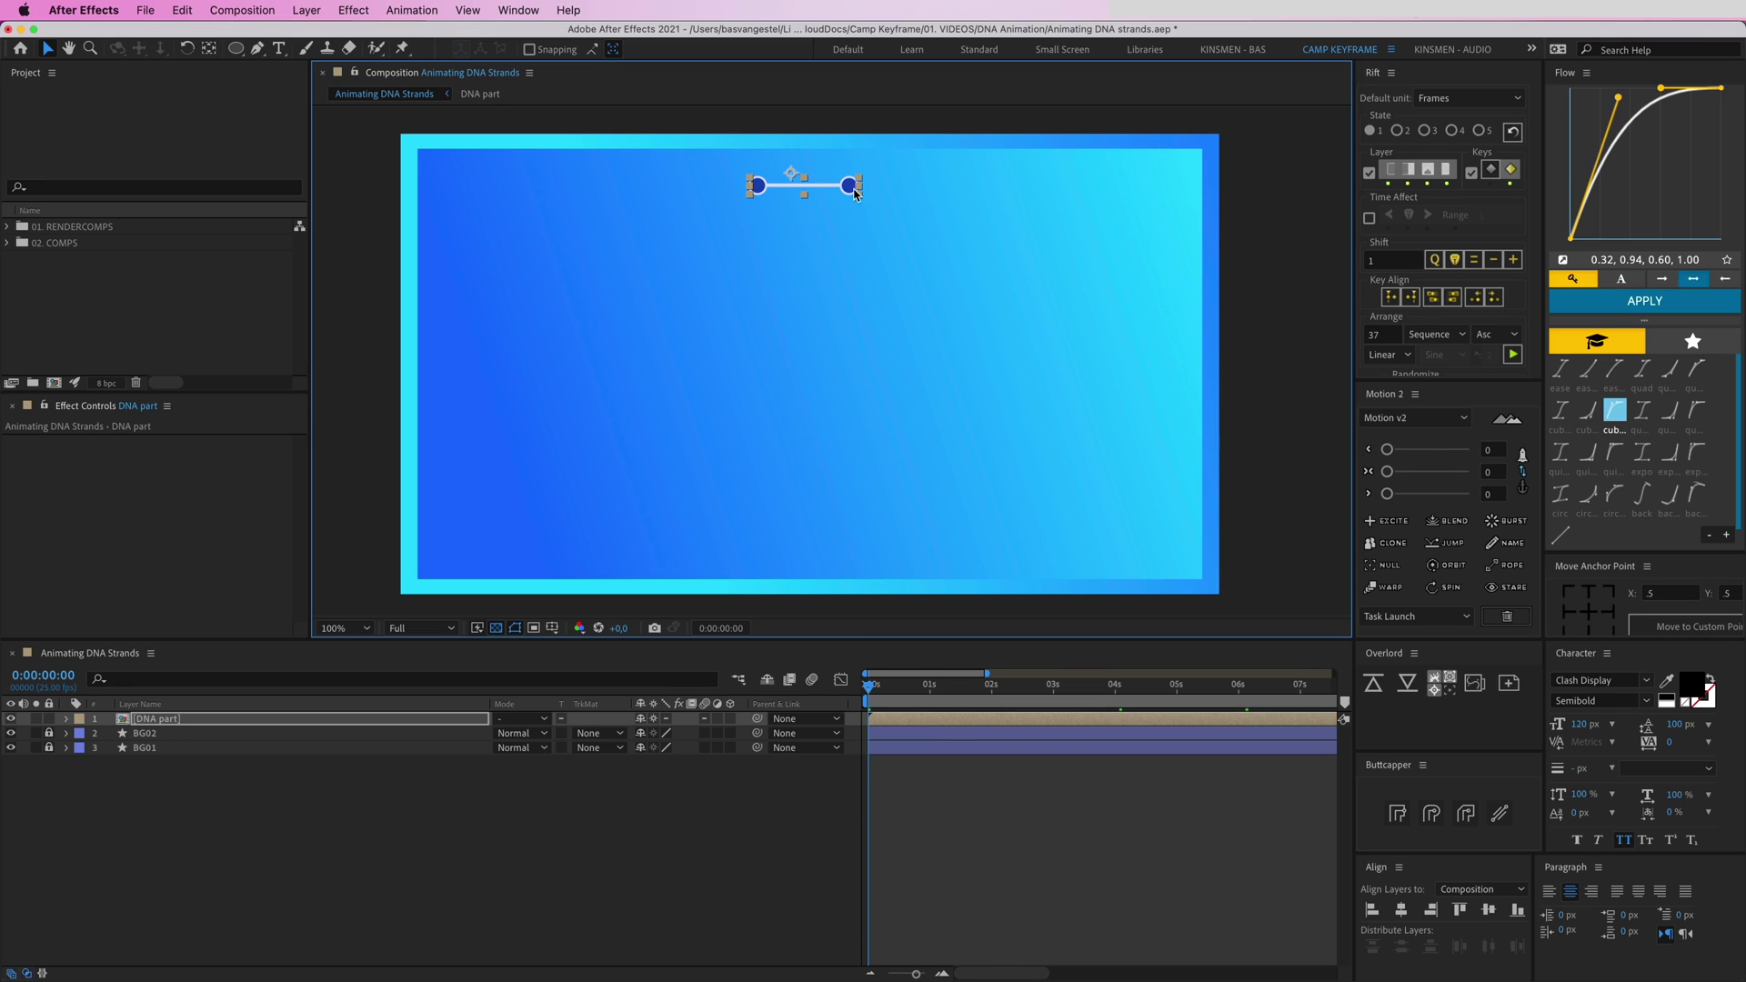
# Duplicate the DNA part layer until there are 14, stacking the copies downward in an evenly spaced vertical column
pyautogui.press('super+d')
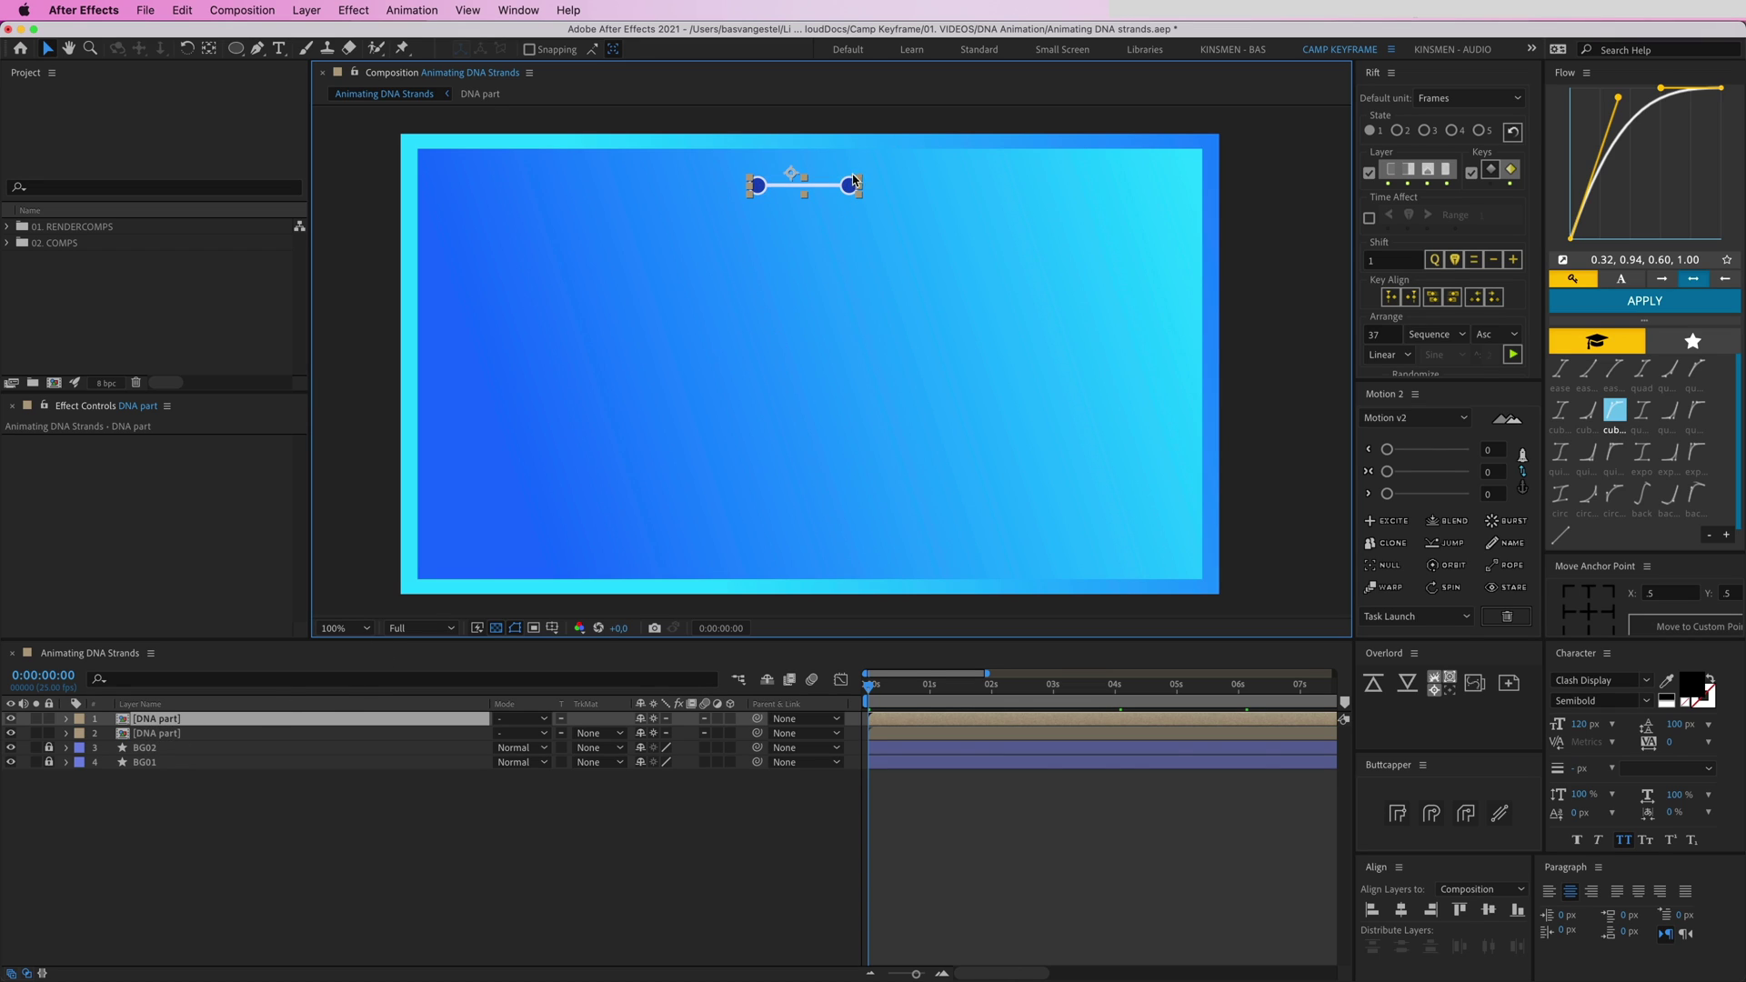
pyautogui.moveTo(849, 188); pyautogui.dragTo(848, 475)
pyautogui.press('Return')
pyautogui.press('super+d')
pyautogui.press('super+d')
pyautogui.press('super+d')
pyautogui.press('super+d')
pyautogui.press('Return')
pyautogui.press('super+d')
pyautogui.press('super+d')
pyautogui.press('super+d')
pyautogui.press('super+d')
pyautogui.press('super+d')
pyautogui.press('super+d')
pyautogui.press('super+d')
pyautogui.press('super+d')
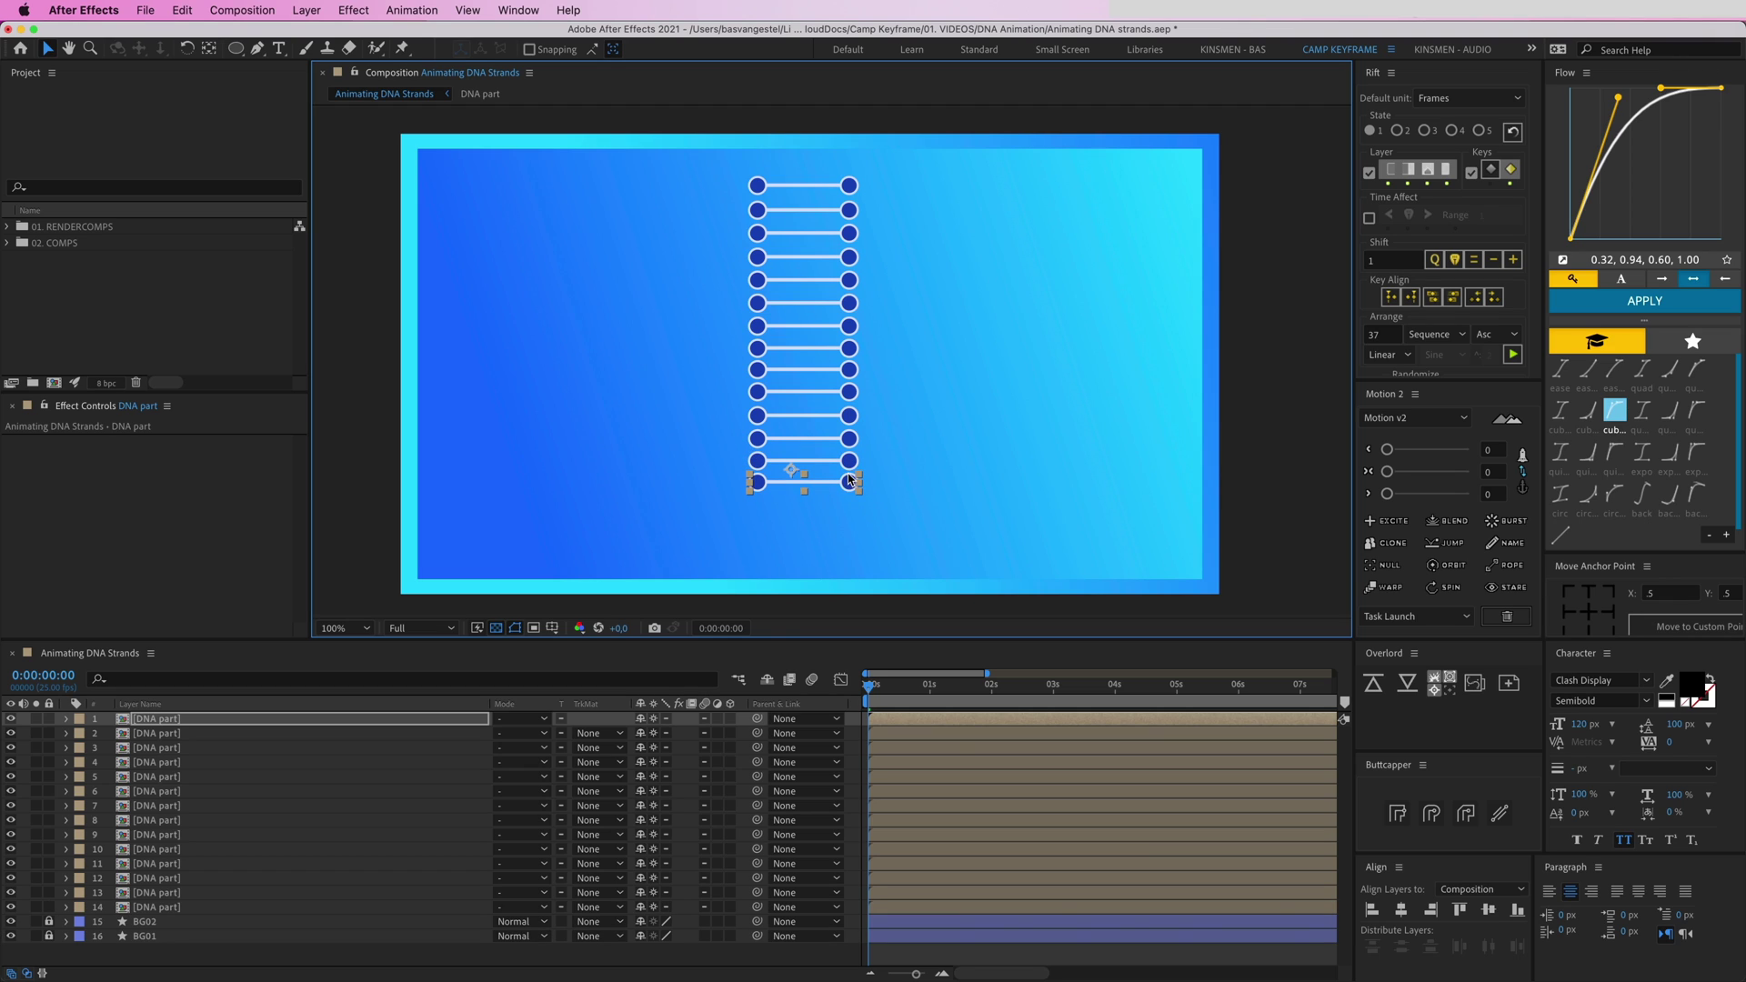
# Try to stagger the DNA part layers by hand, starting each one frame after the layer below it
pyautogui.press('super+a')
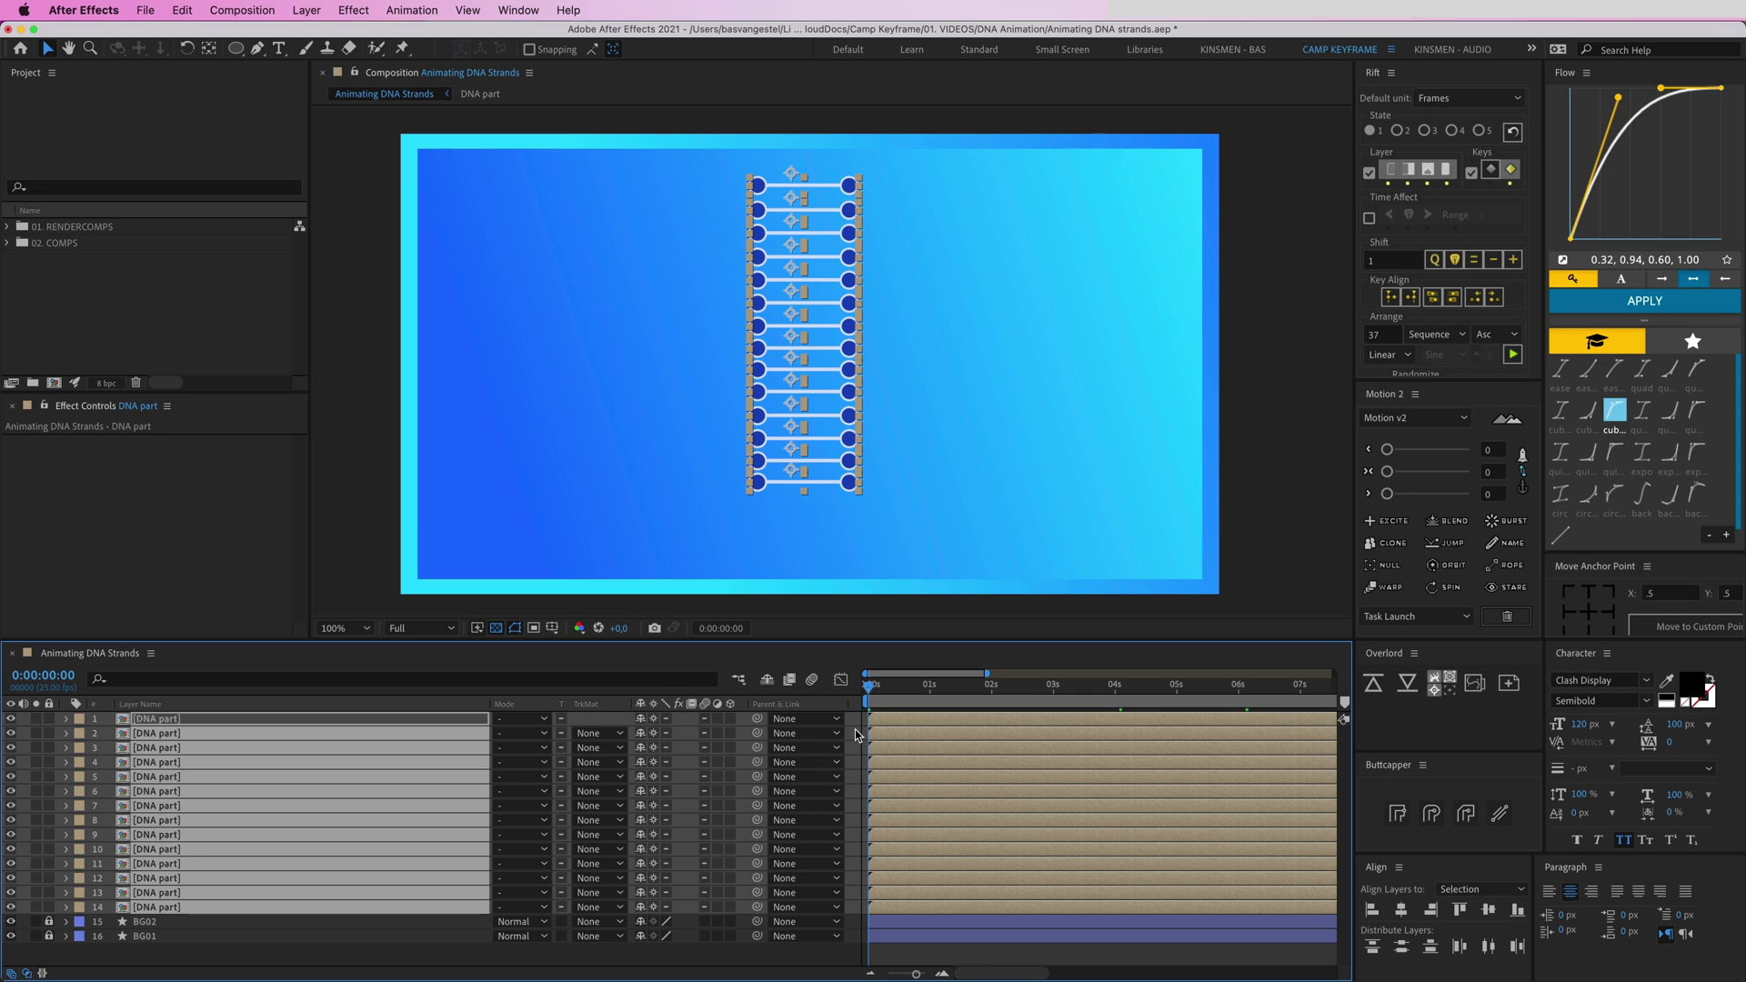
pyautogui.press('super+shift+a')
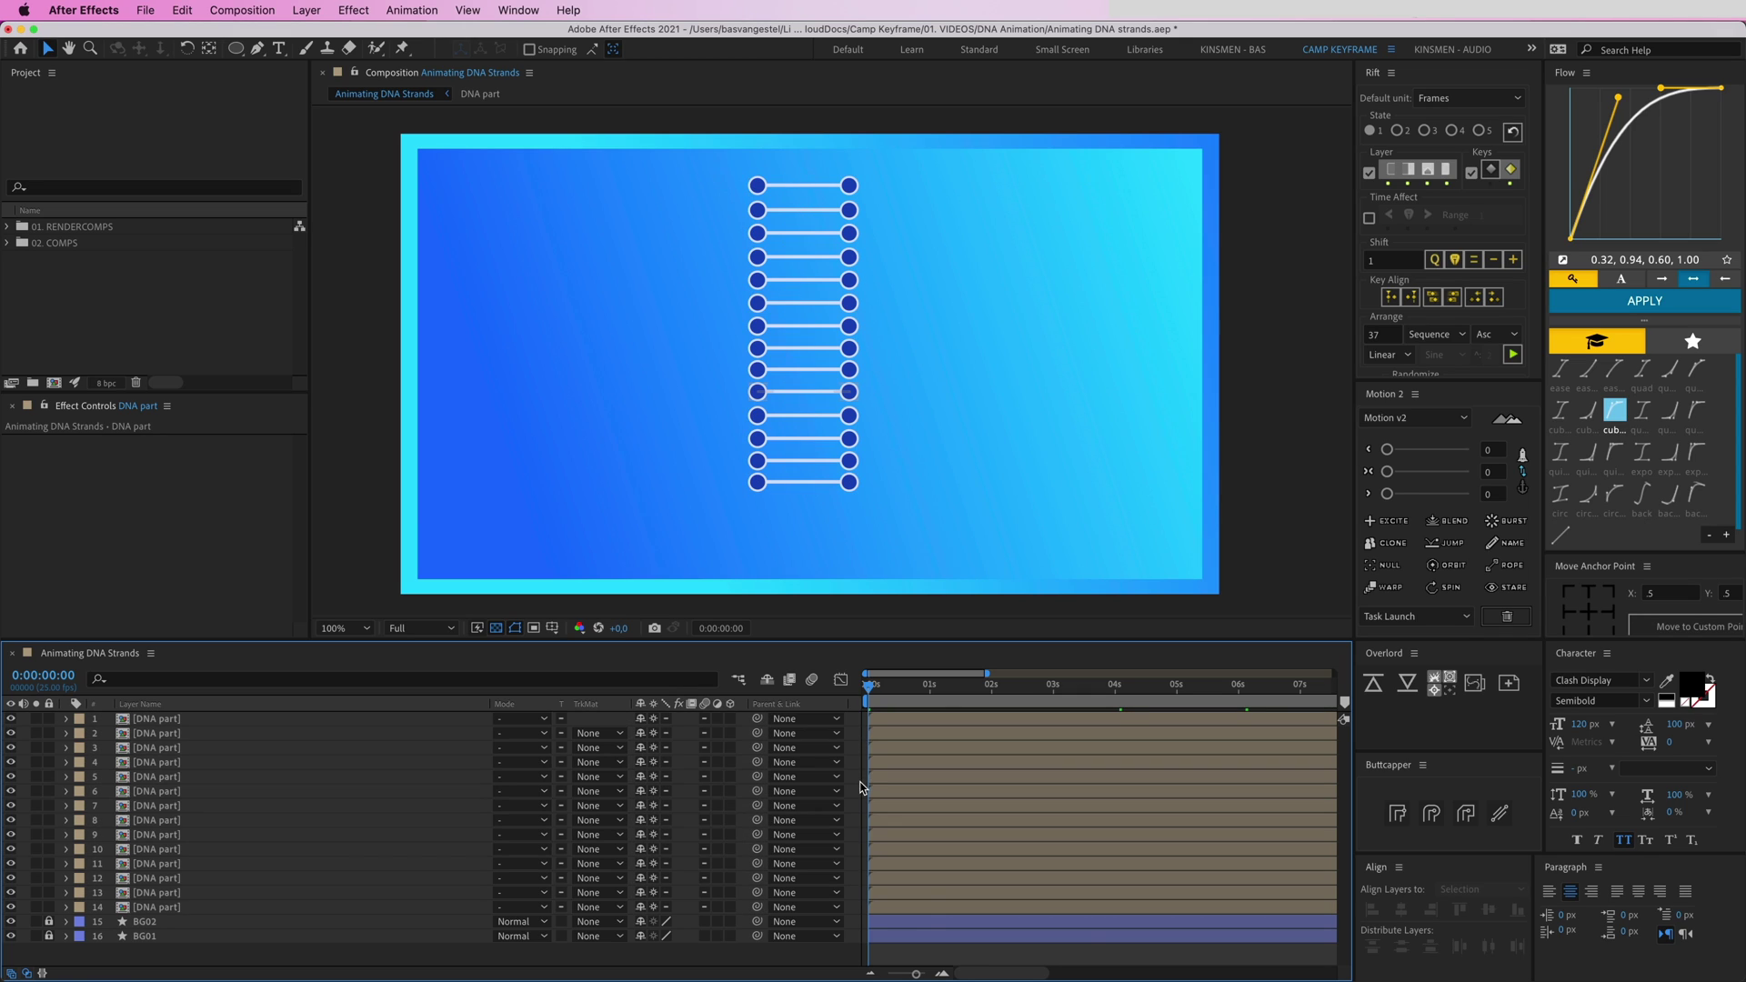
pyautogui.click(892, 906)
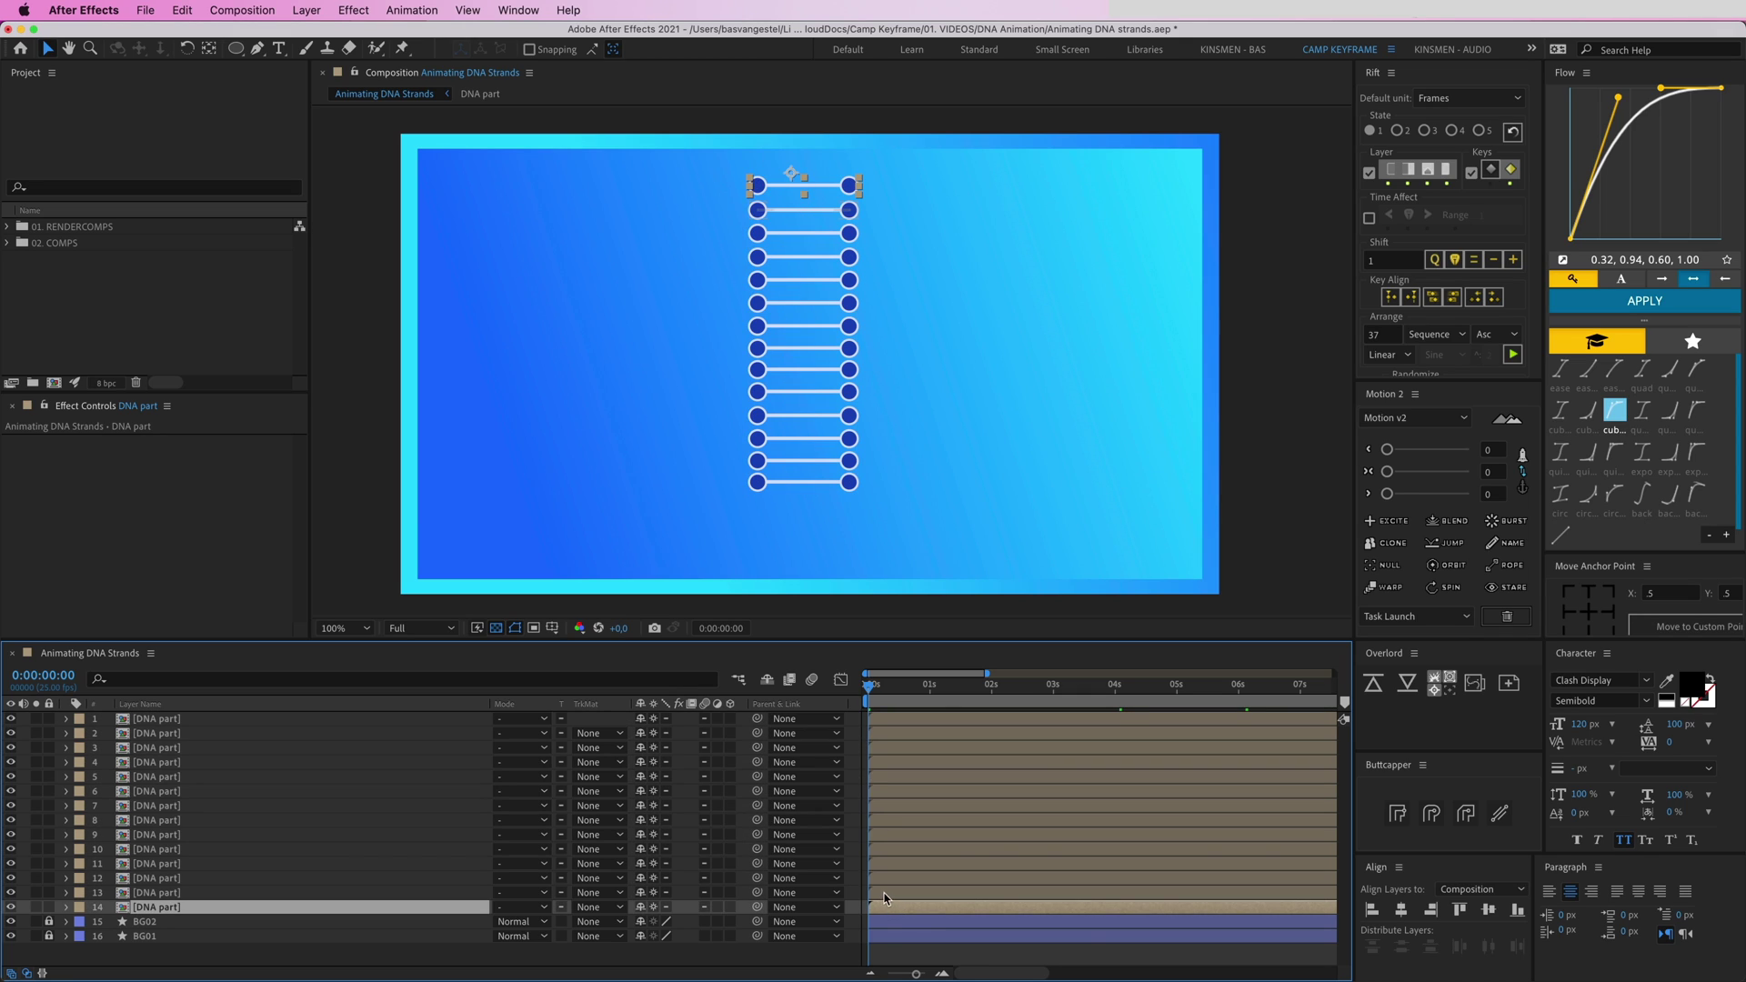
pyautogui.click(879, 893)
pyautogui.moveTo(880, 892); pyautogui.dragTo(1193, 837)
pyautogui.click(943, 975)
pyautogui.click(943, 975)
pyautogui.moveTo(889, 821); pyautogui.dragTo(1125, 826)
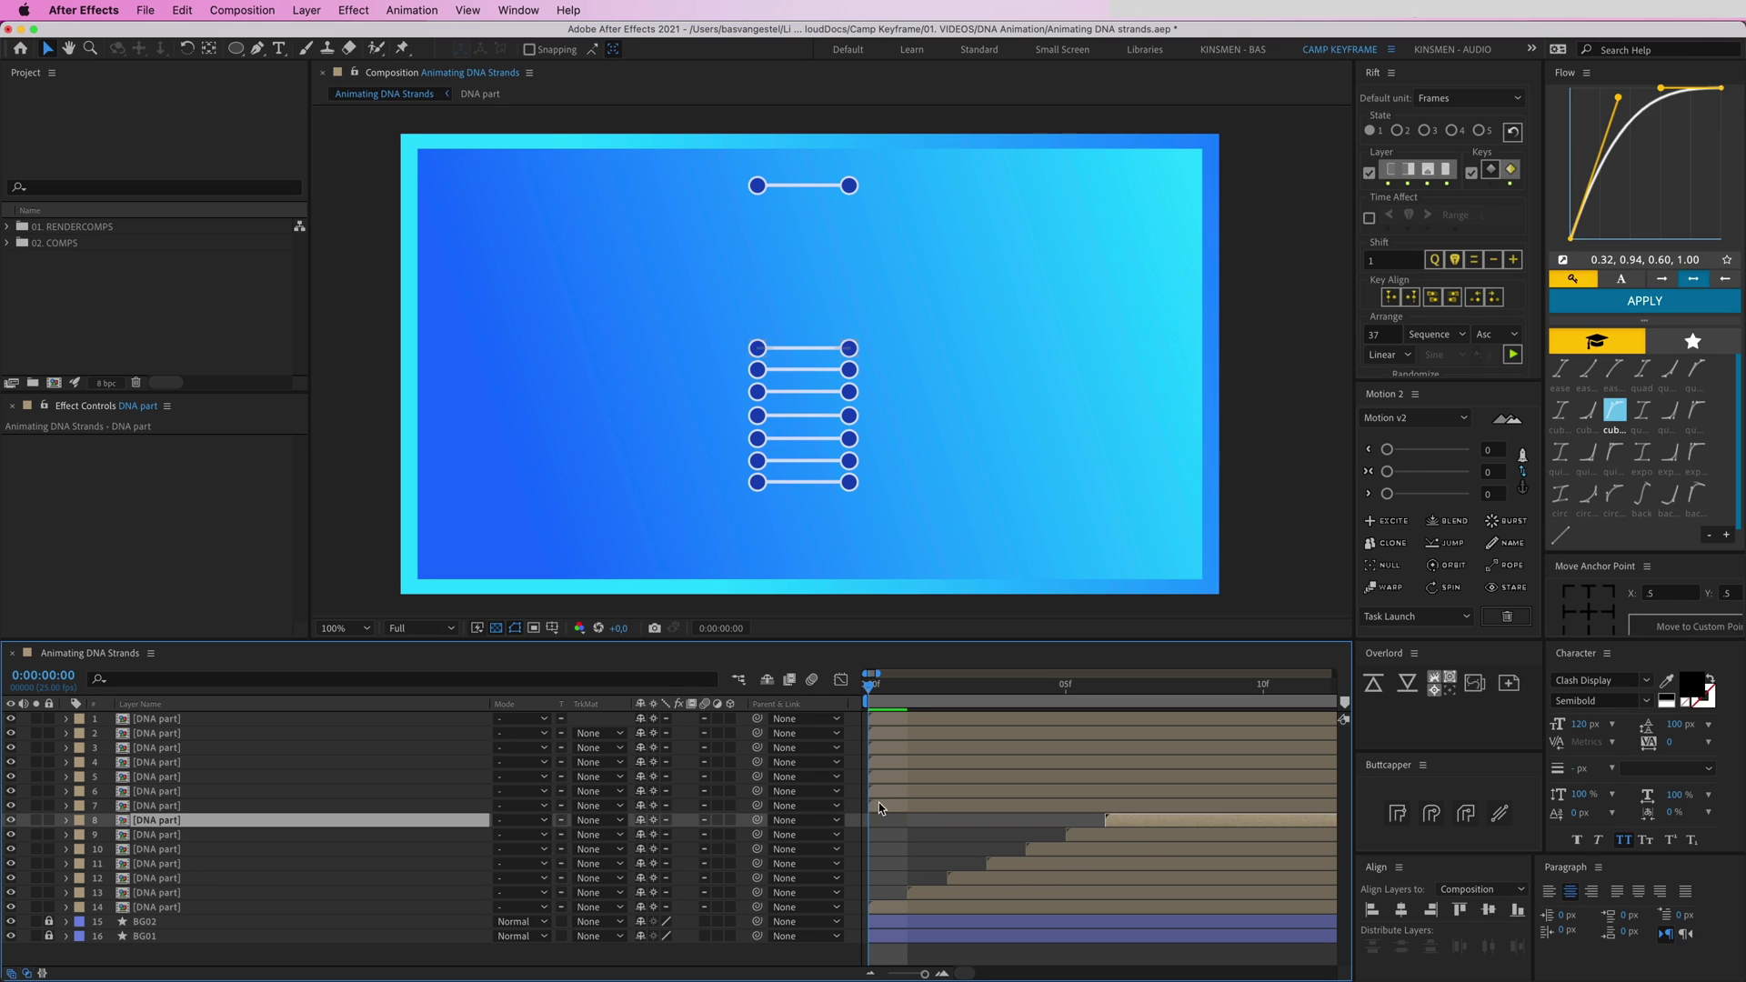
pyautogui.moveTo(879, 804); pyautogui.dragTo(1132, 810)
pyautogui.moveTo(896, 793); pyautogui.dragTo(1192, 797)
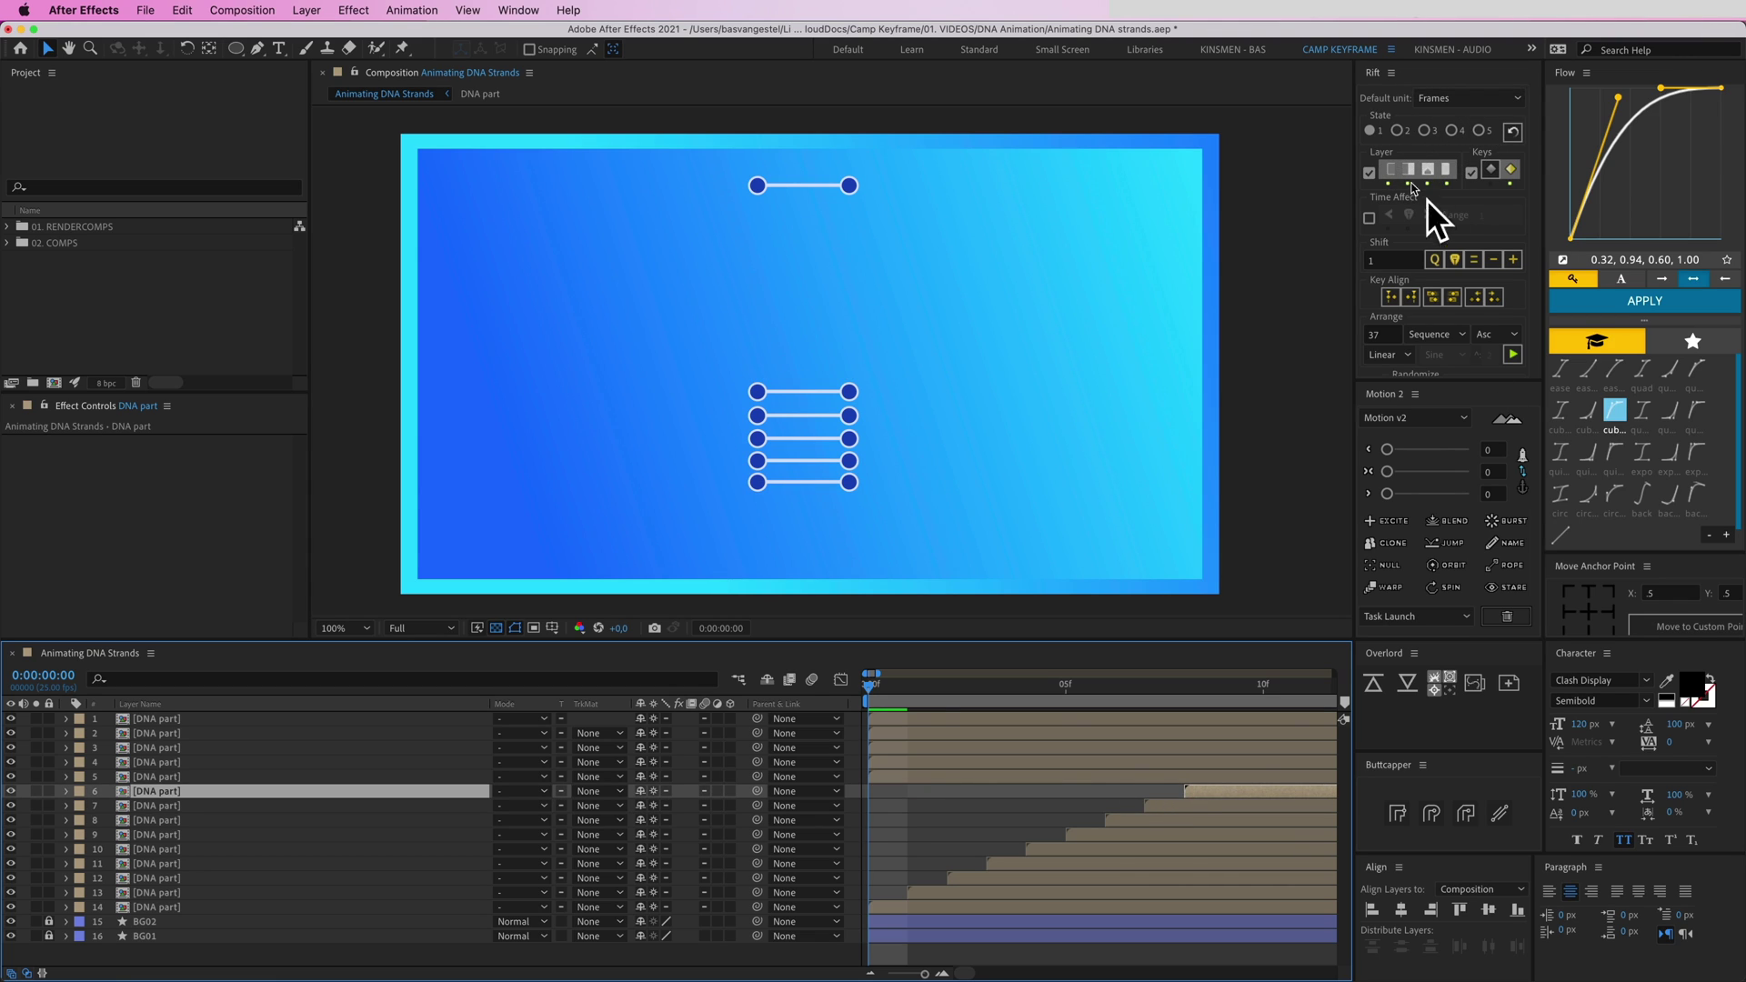
# Undo all the manual time offsets of the DNA part layers
pyautogui.press('super+z')
pyautogui.press('super+z')
pyautogui.press('super+z')
pyautogui.press('super+z')
pyautogui.press('super+z')
pyautogui.press('super+z')
pyautogui.press('super+z')
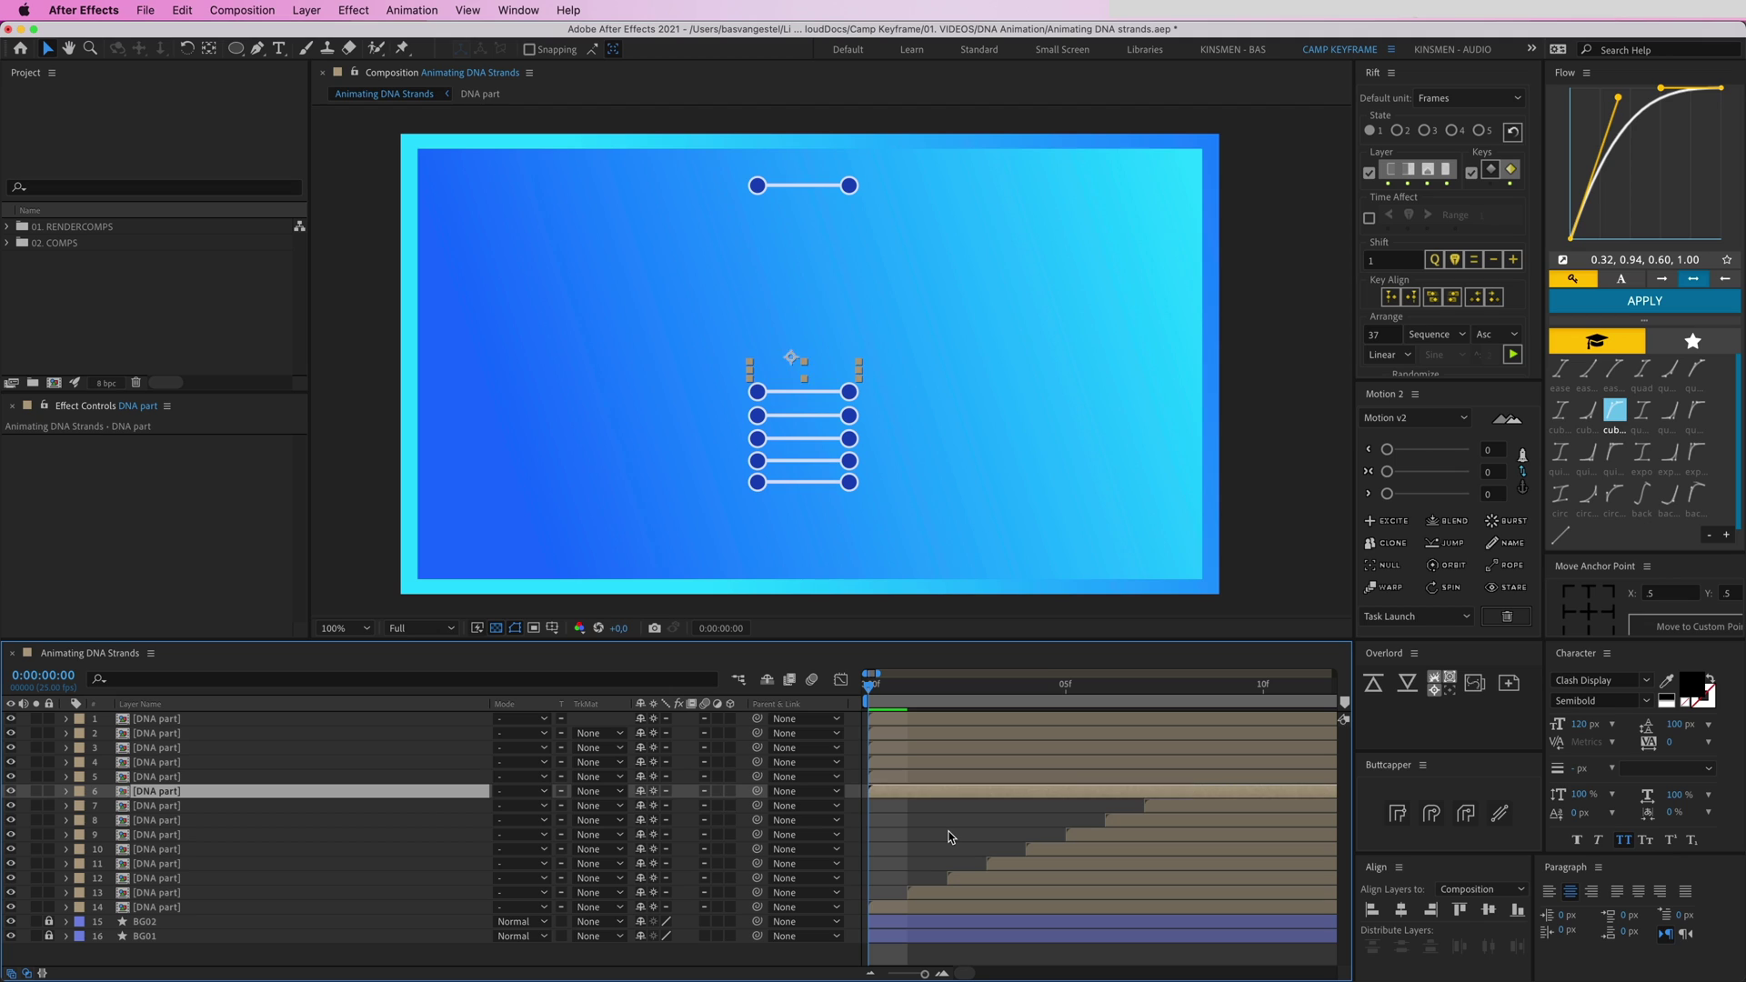
pyautogui.press('[')
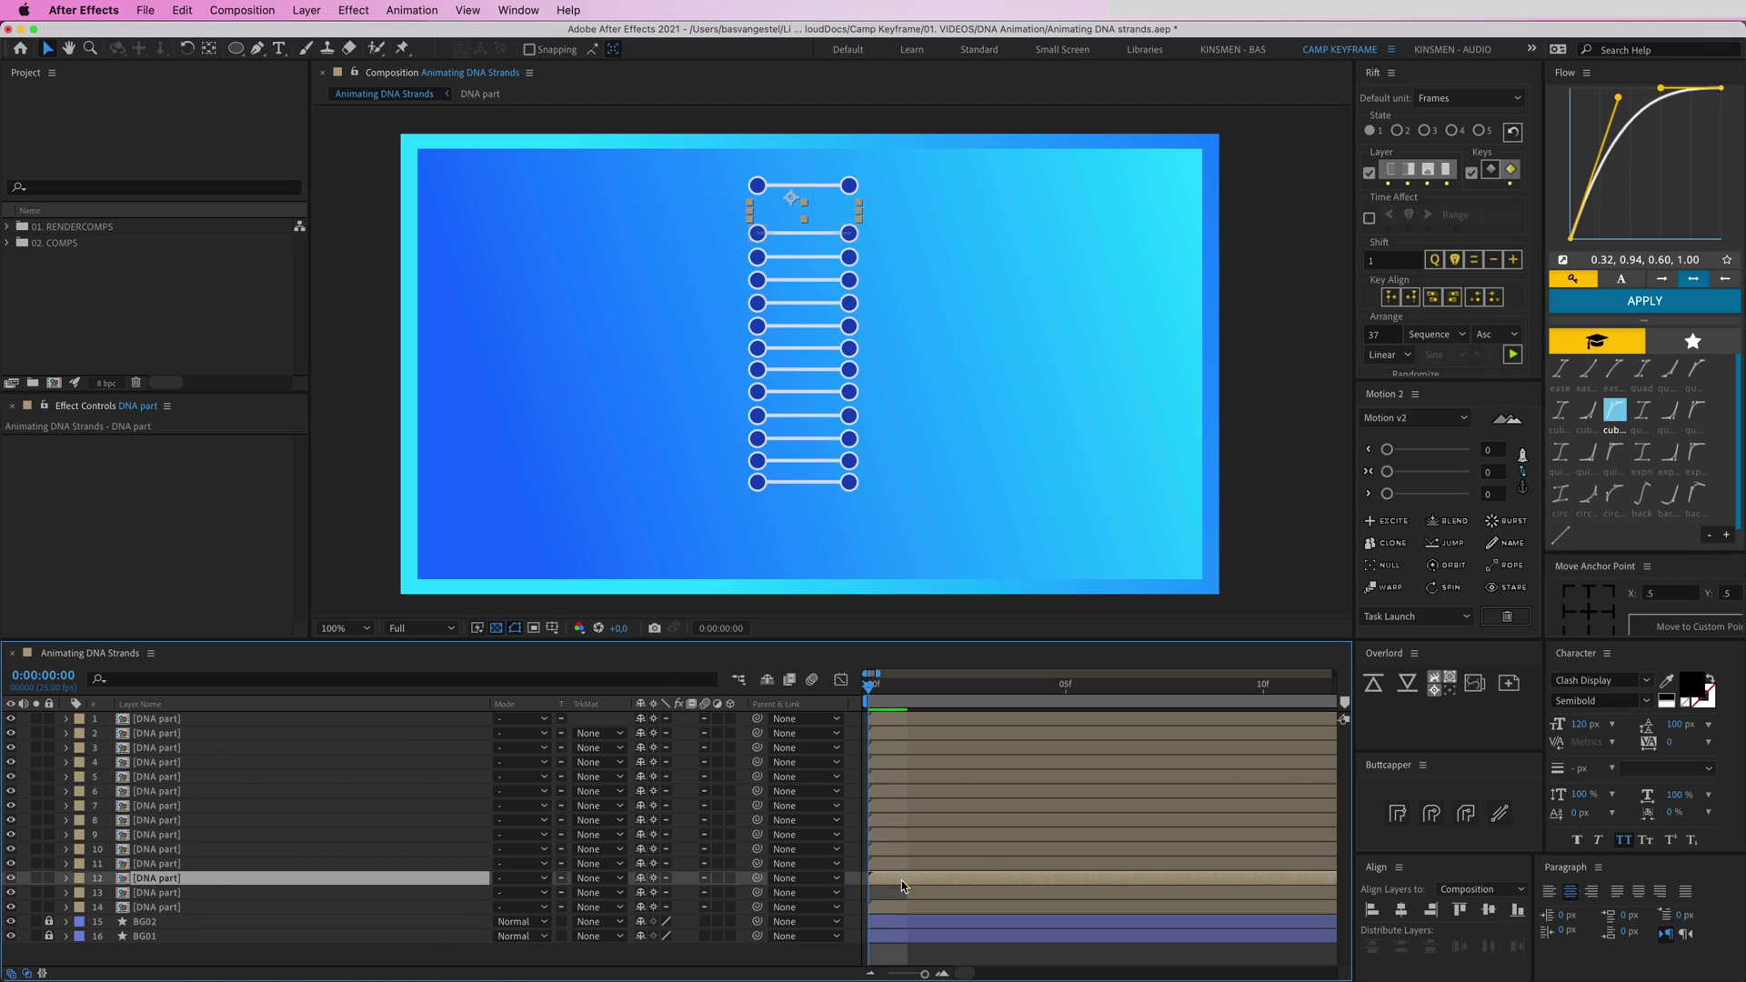
pyautogui.hotkey('ctrl', 'Down')
pyautogui.press('[')
pyautogui.hotkey('ctrl', 'Down')
pyautogui.press('[')
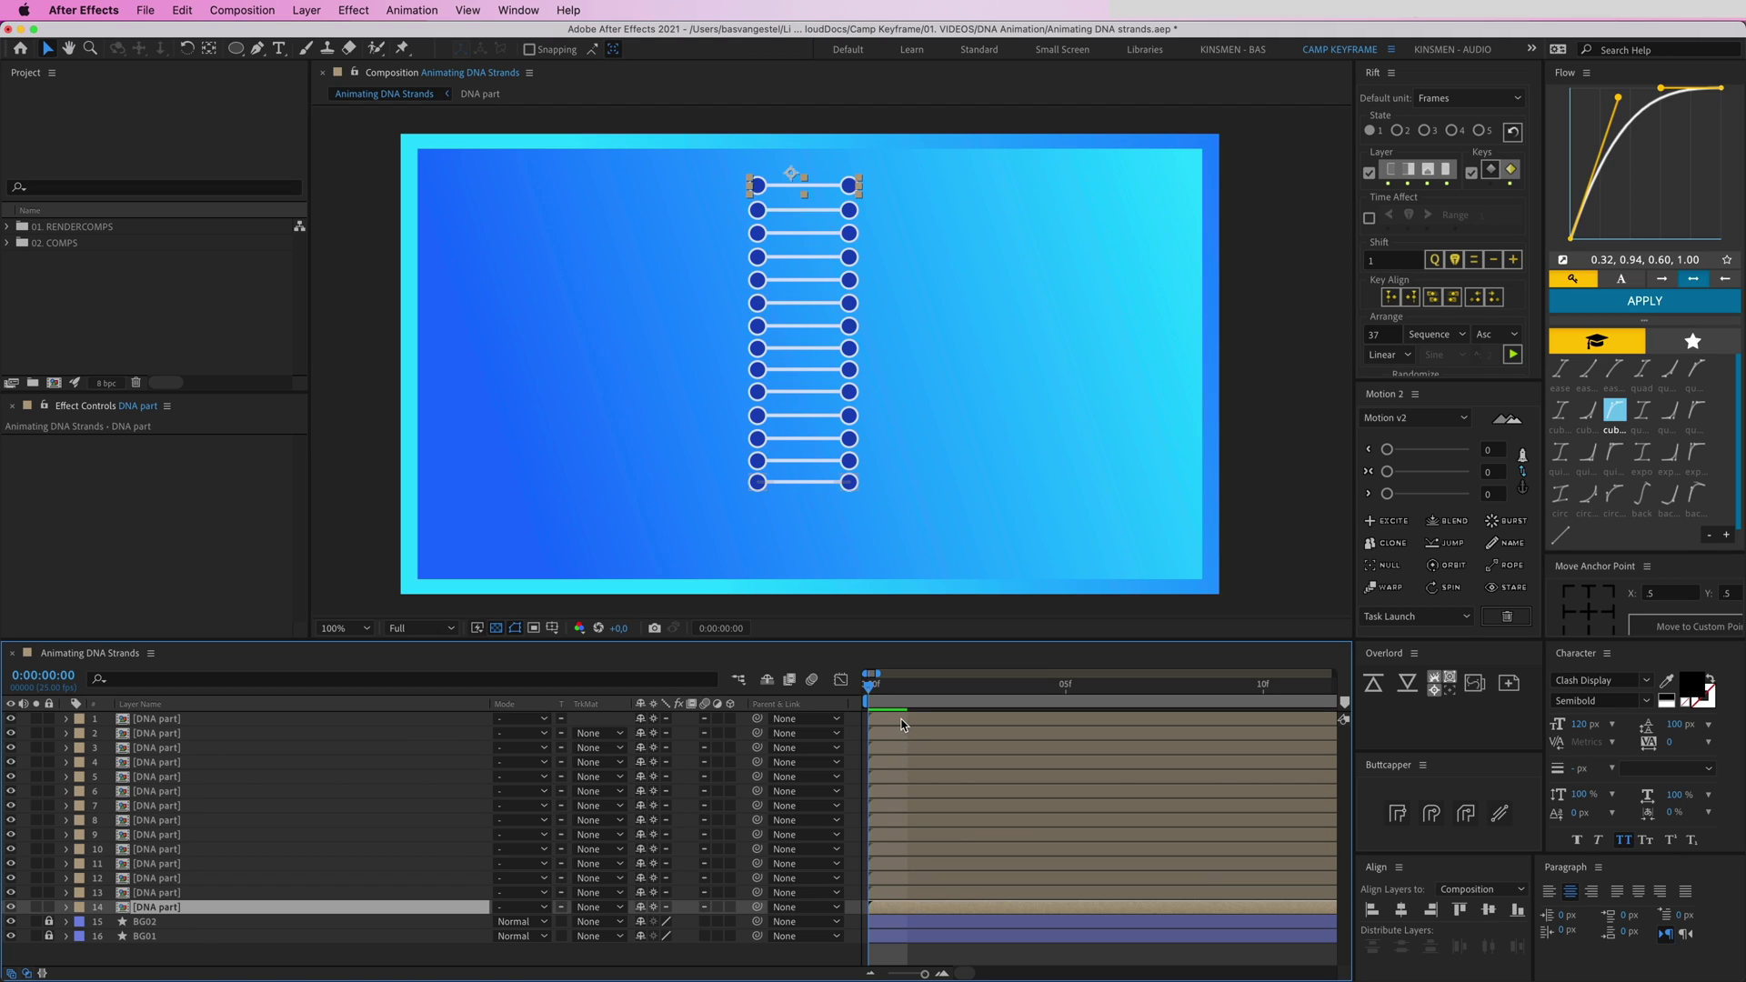
# Sequence all 14 DNA part layers with Rift, using Frames as unit, an Arrange value of 14, ascending order and Linear distribution
pyautogui.hotkey('ctrl', 'a')
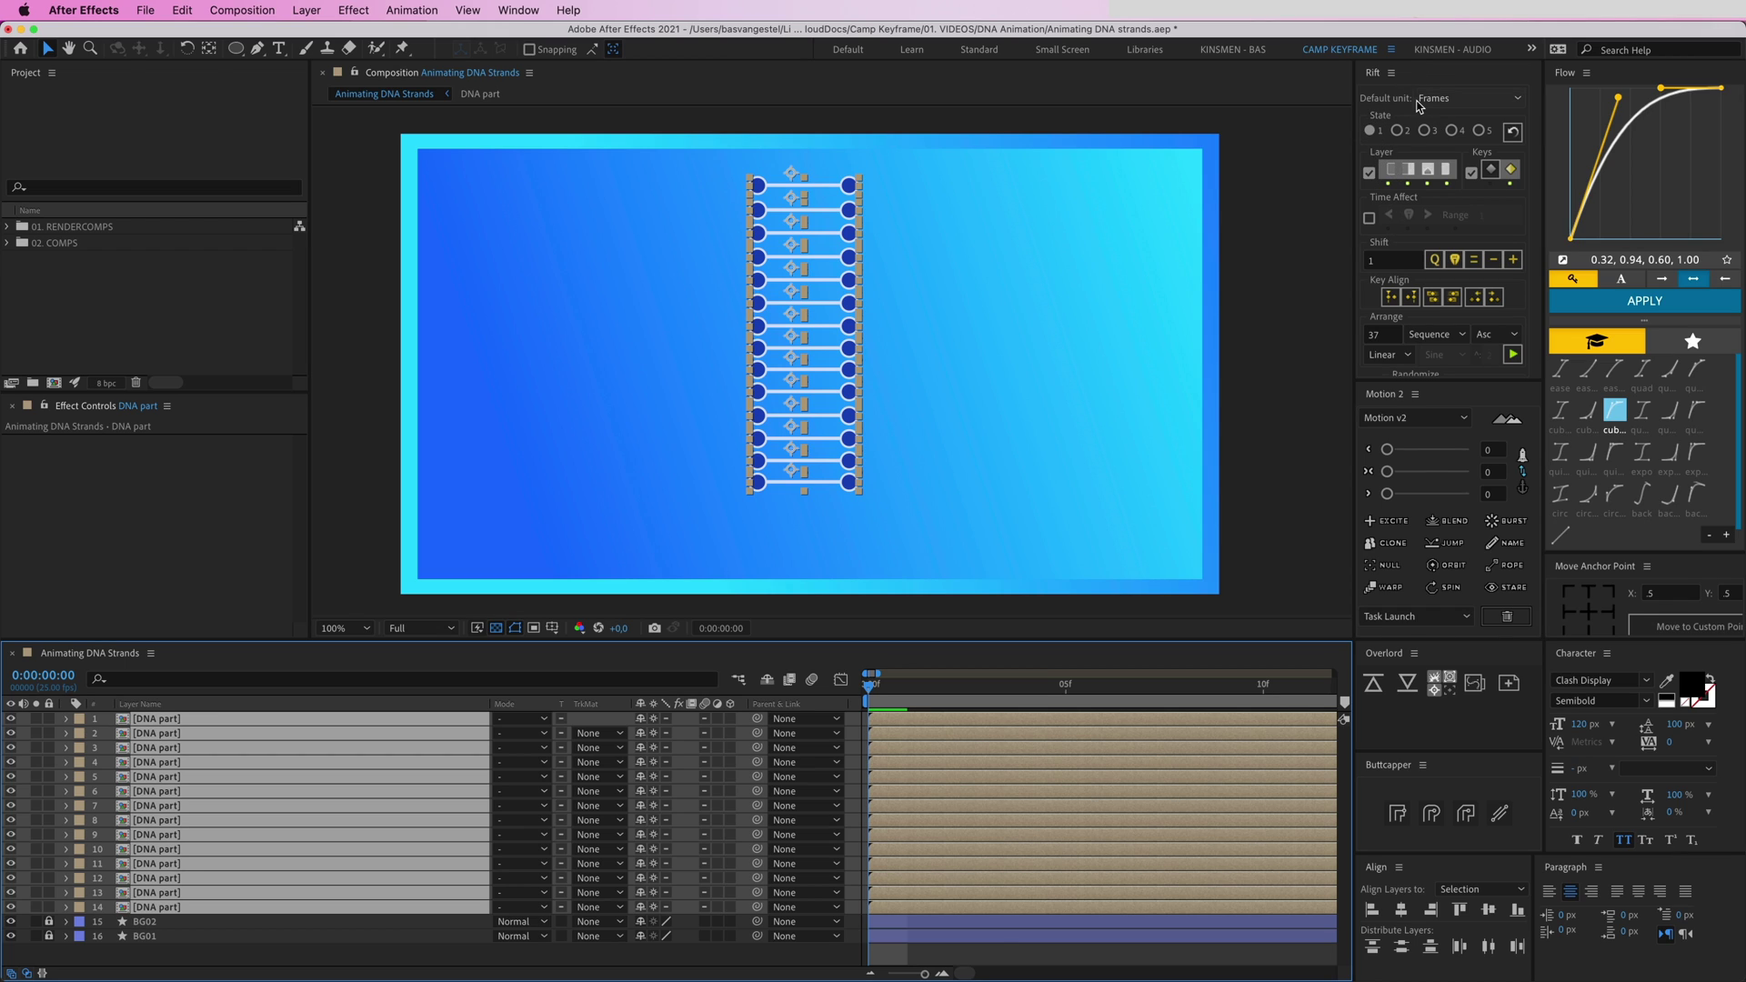
pyautogui.click(1459, 99)
pyautogui.click(1446, 113)
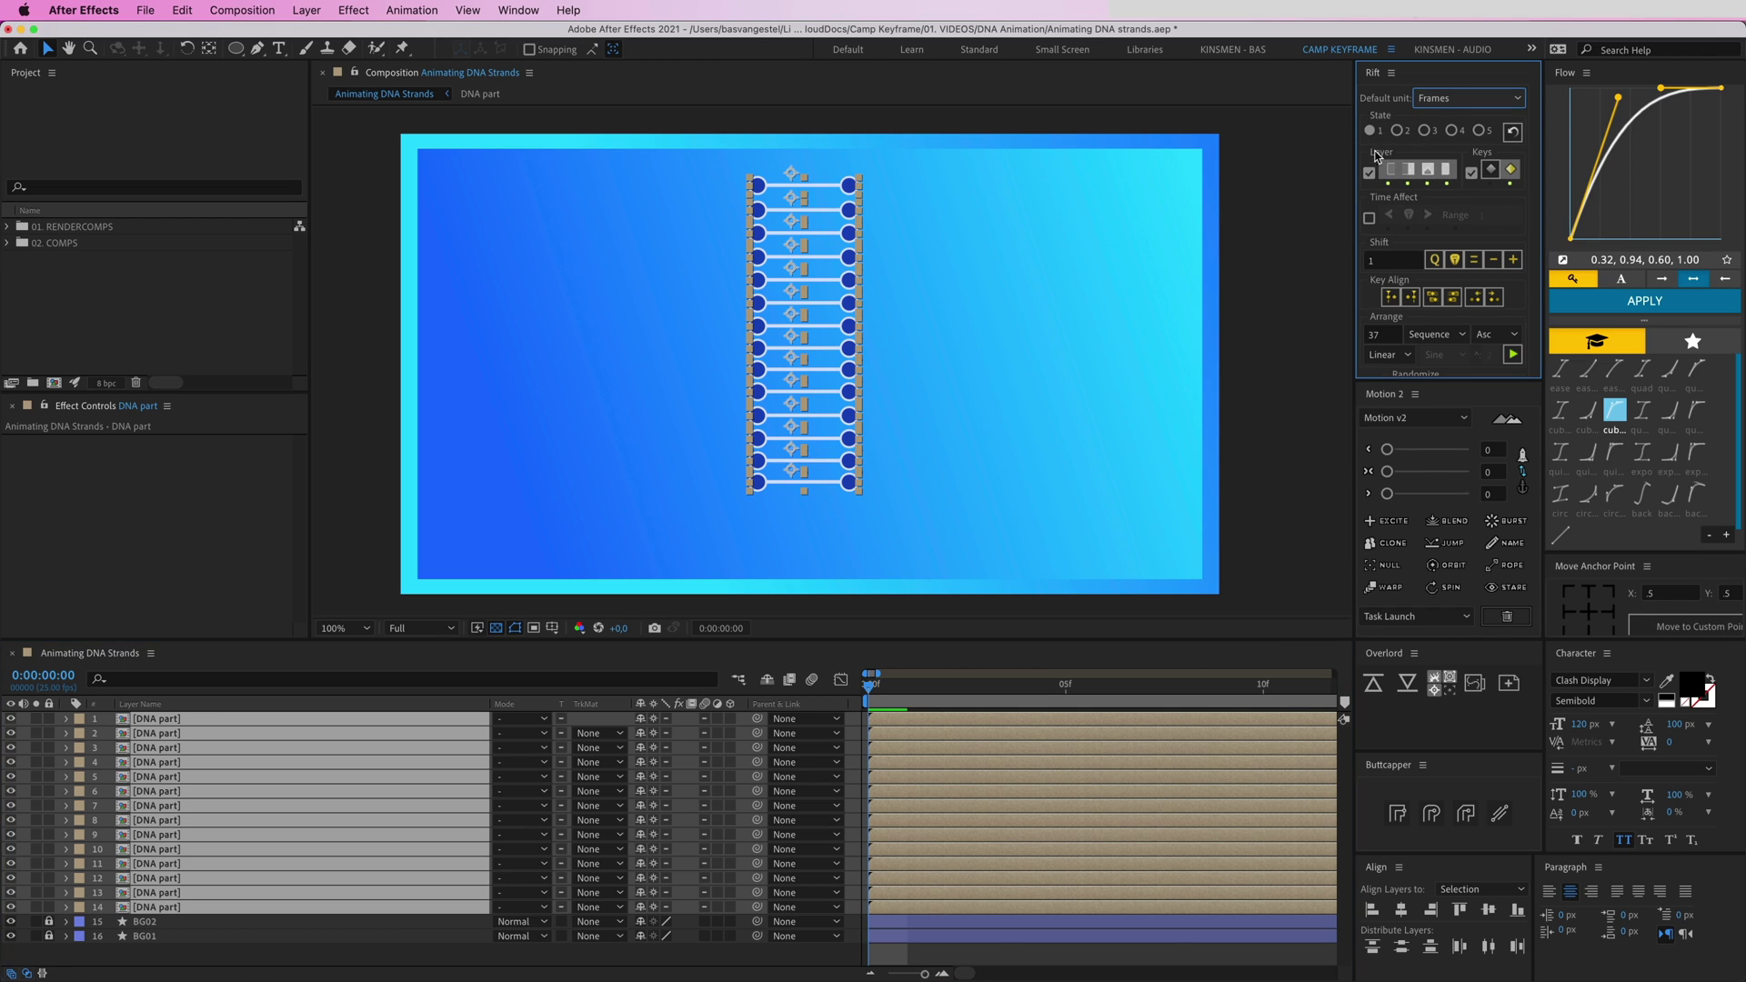
pyautogui.click(1382, 335)
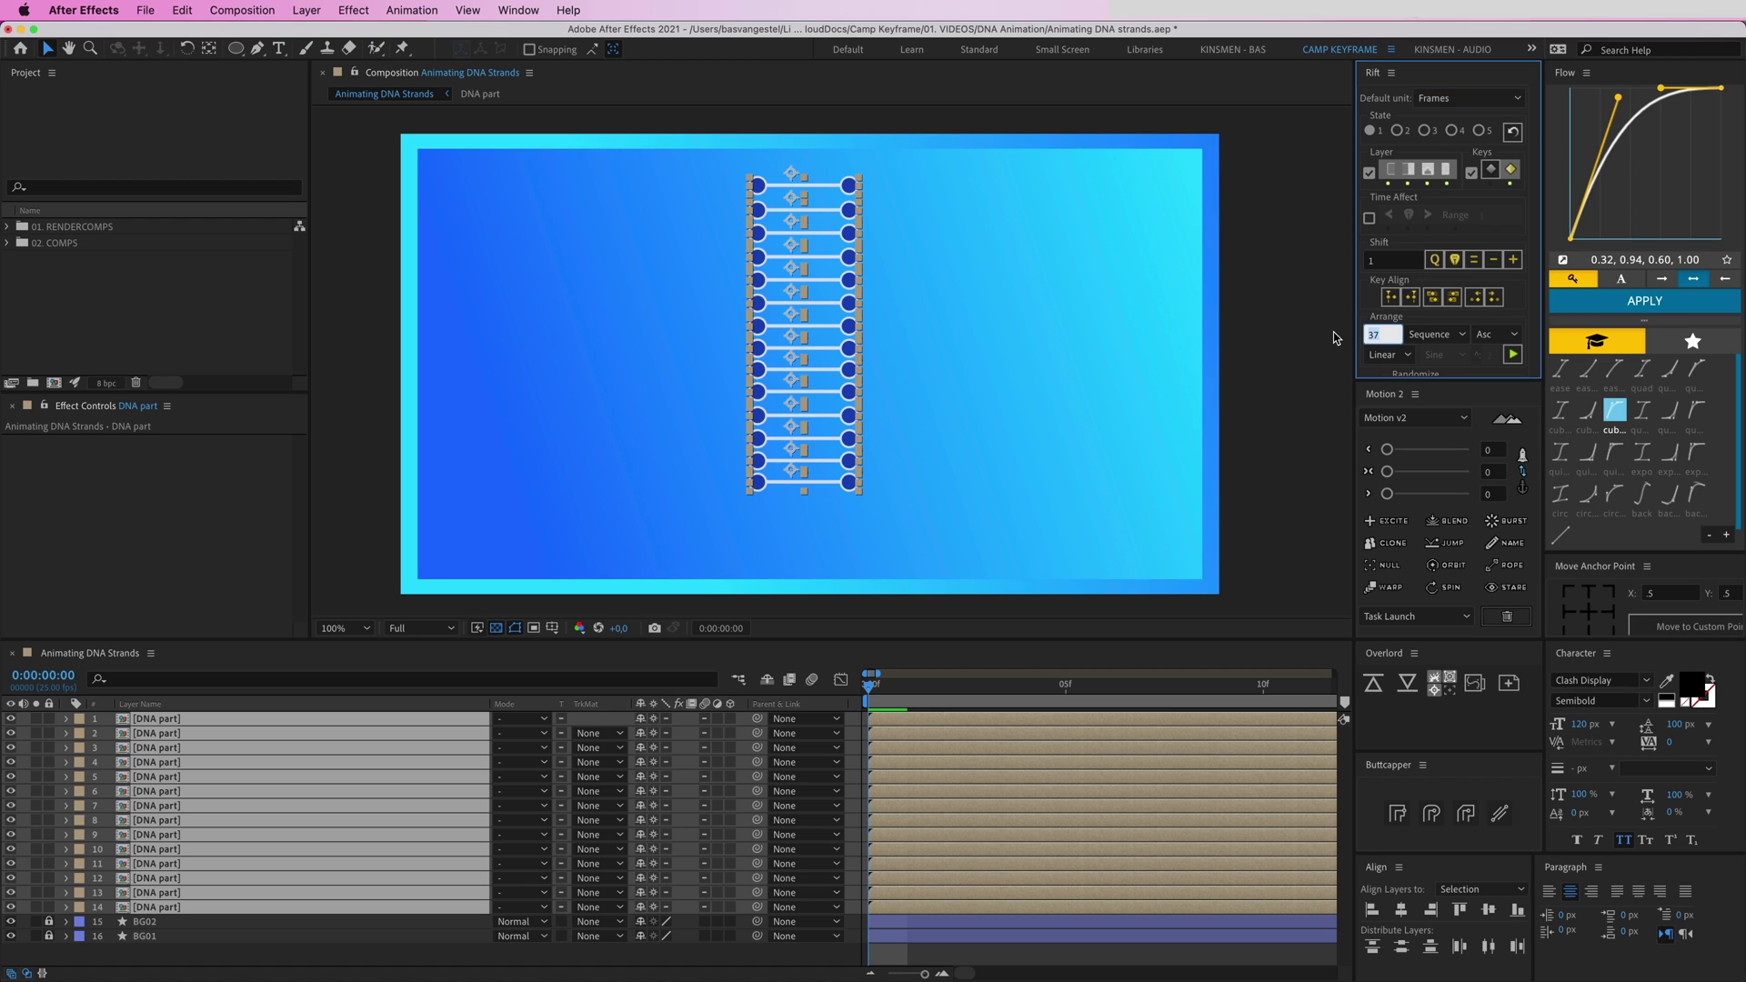
pyautogui.write('14')
pyautogui.click(1512, 355)
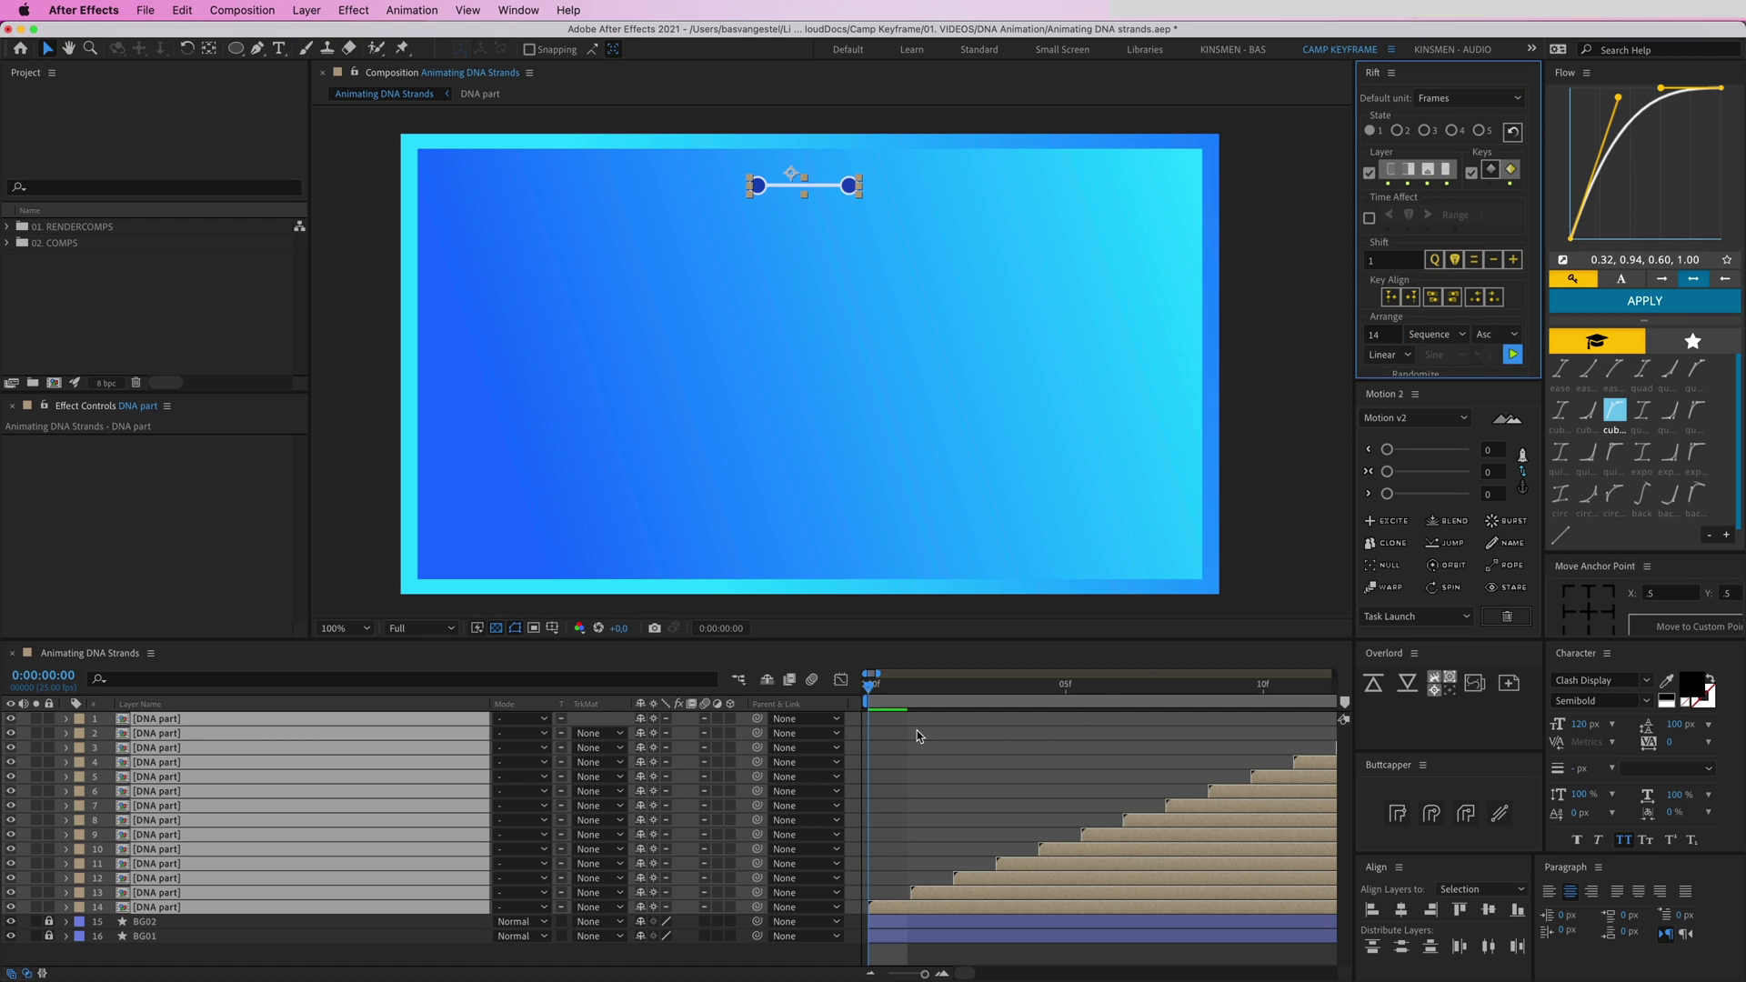
# Trim the in points of all DNA part layers to 0:00:00:14 and move the trimmed layers back to 0:00:00:00
pyautogui.moveTo(869, 687); pyautogui.dragTo(1066, 715)
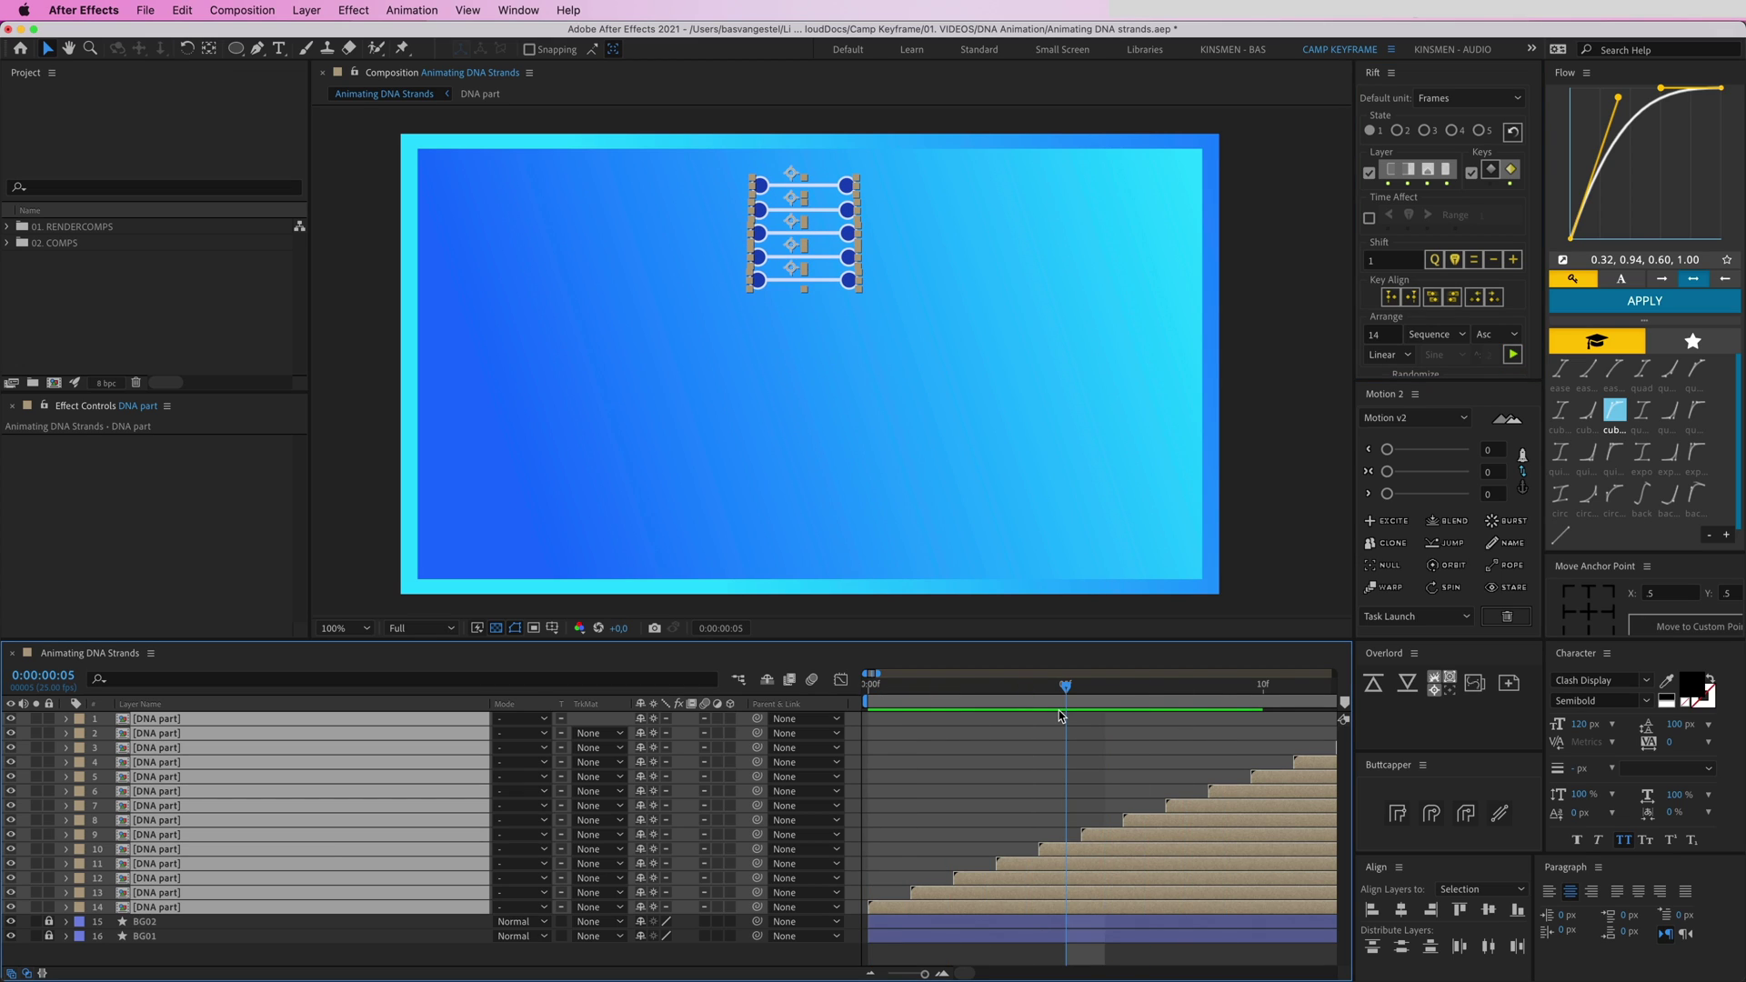
pyautogui.press('-')
pyautogui.press('-')
pyautogui.click(1080, 698)
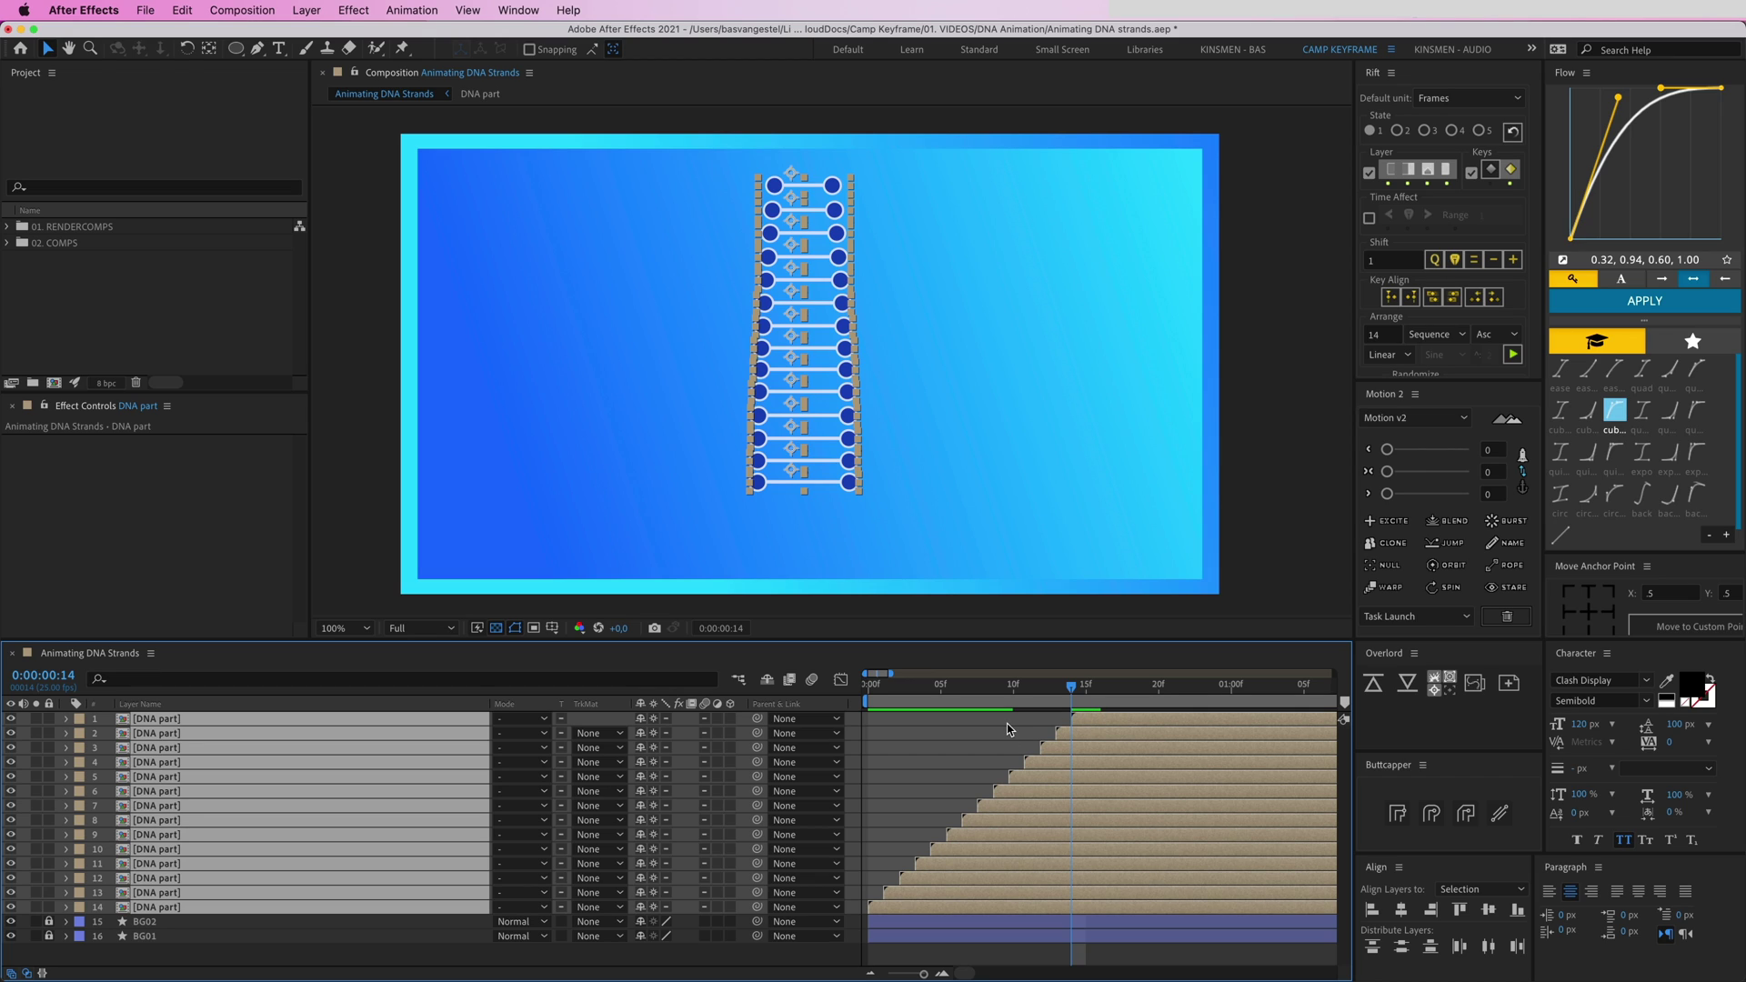
pyautogui.hotkey('alt', '[')
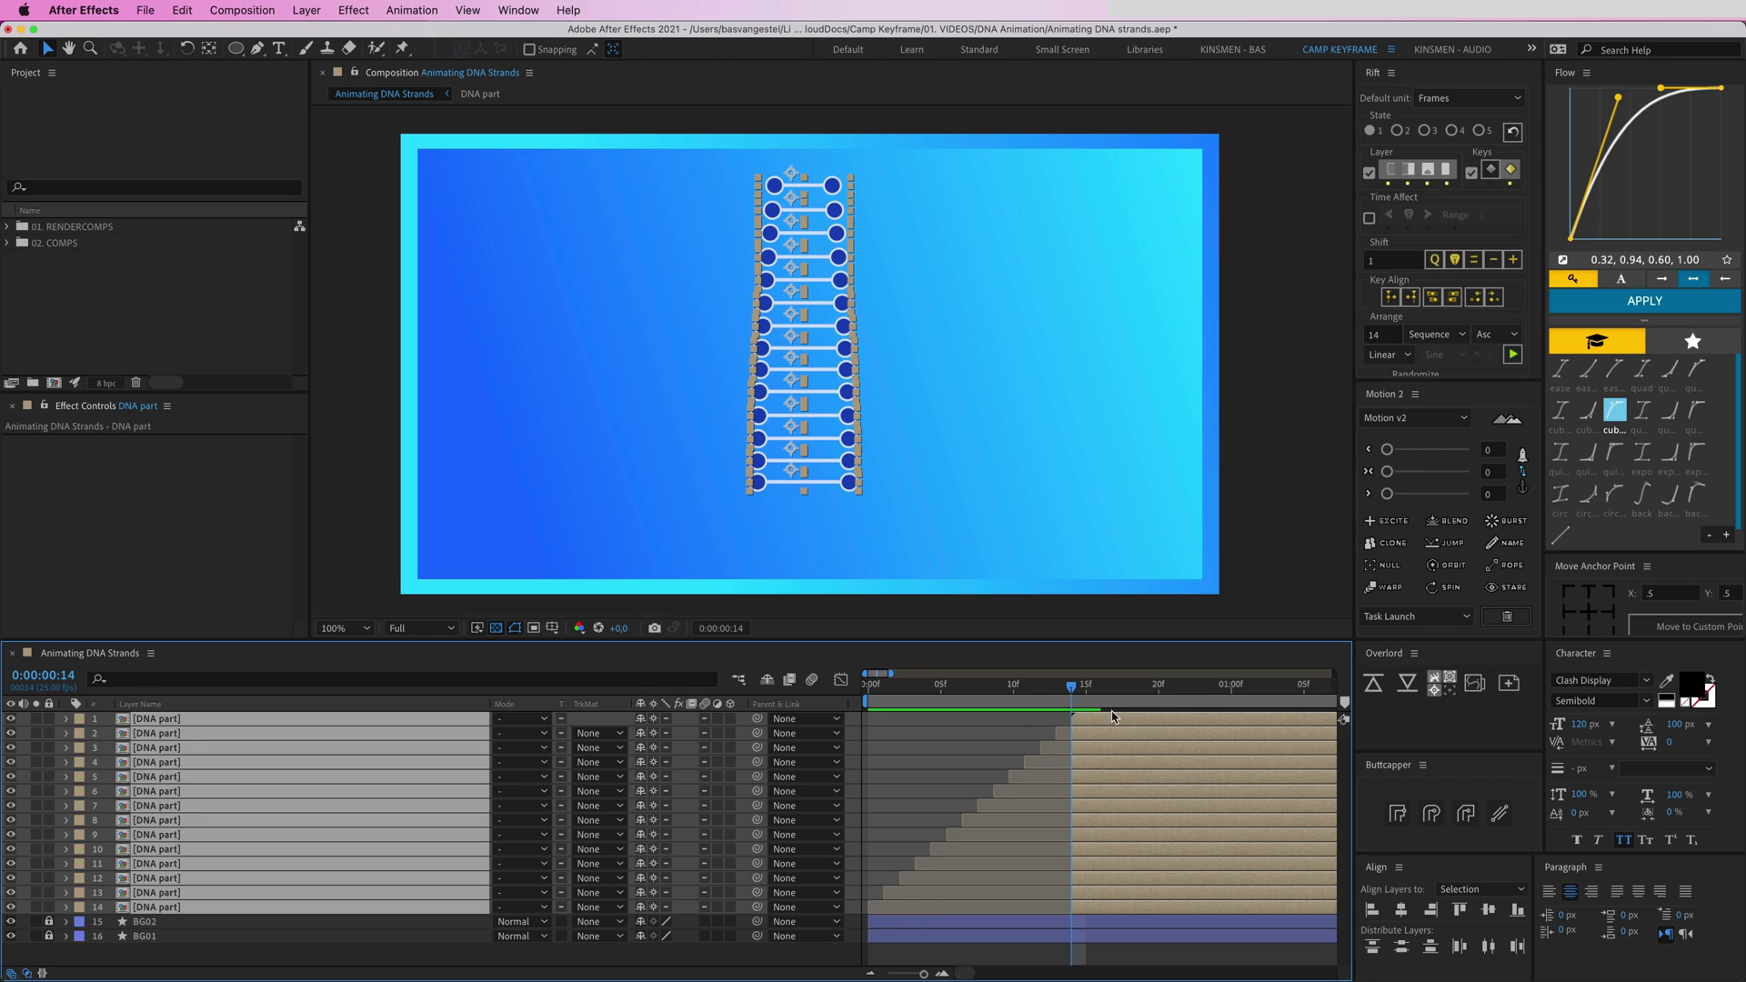
pyautogui.moveTo(1077, 721); pyautogui.dragTo(866, 723)
pyautogui.click(865, 689)
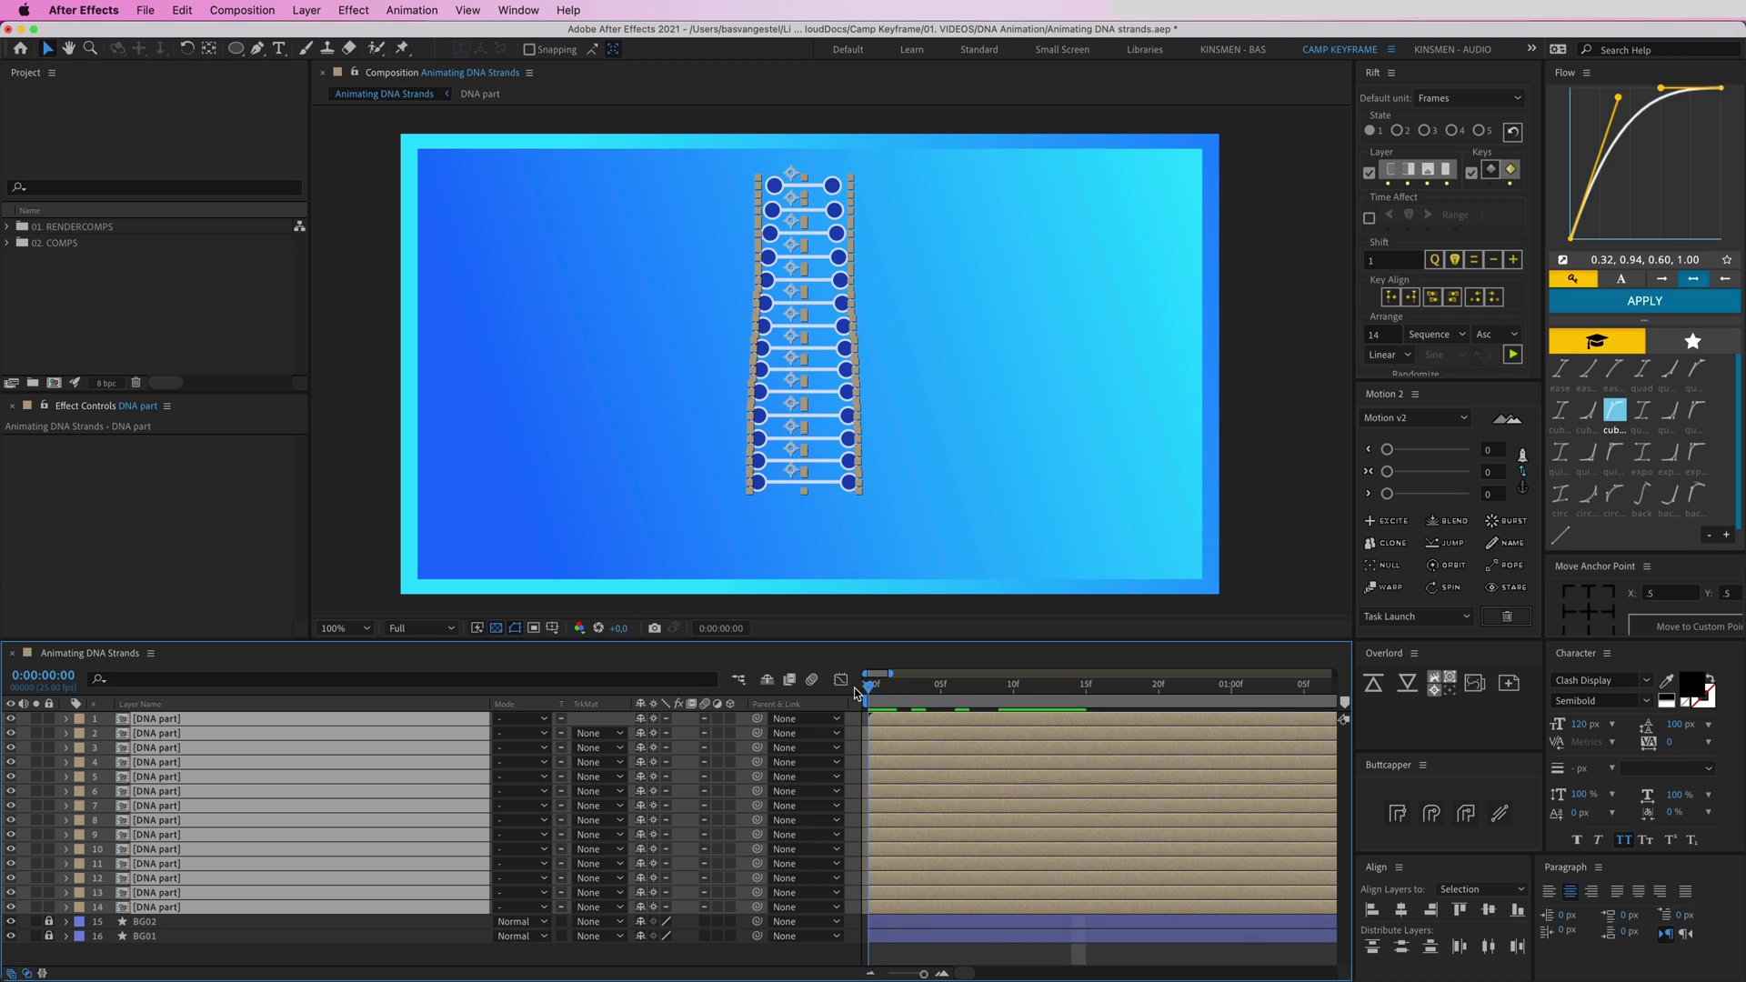
# Preview the staggered strand animation and open the DNA part composition
pyautogui.press('space')
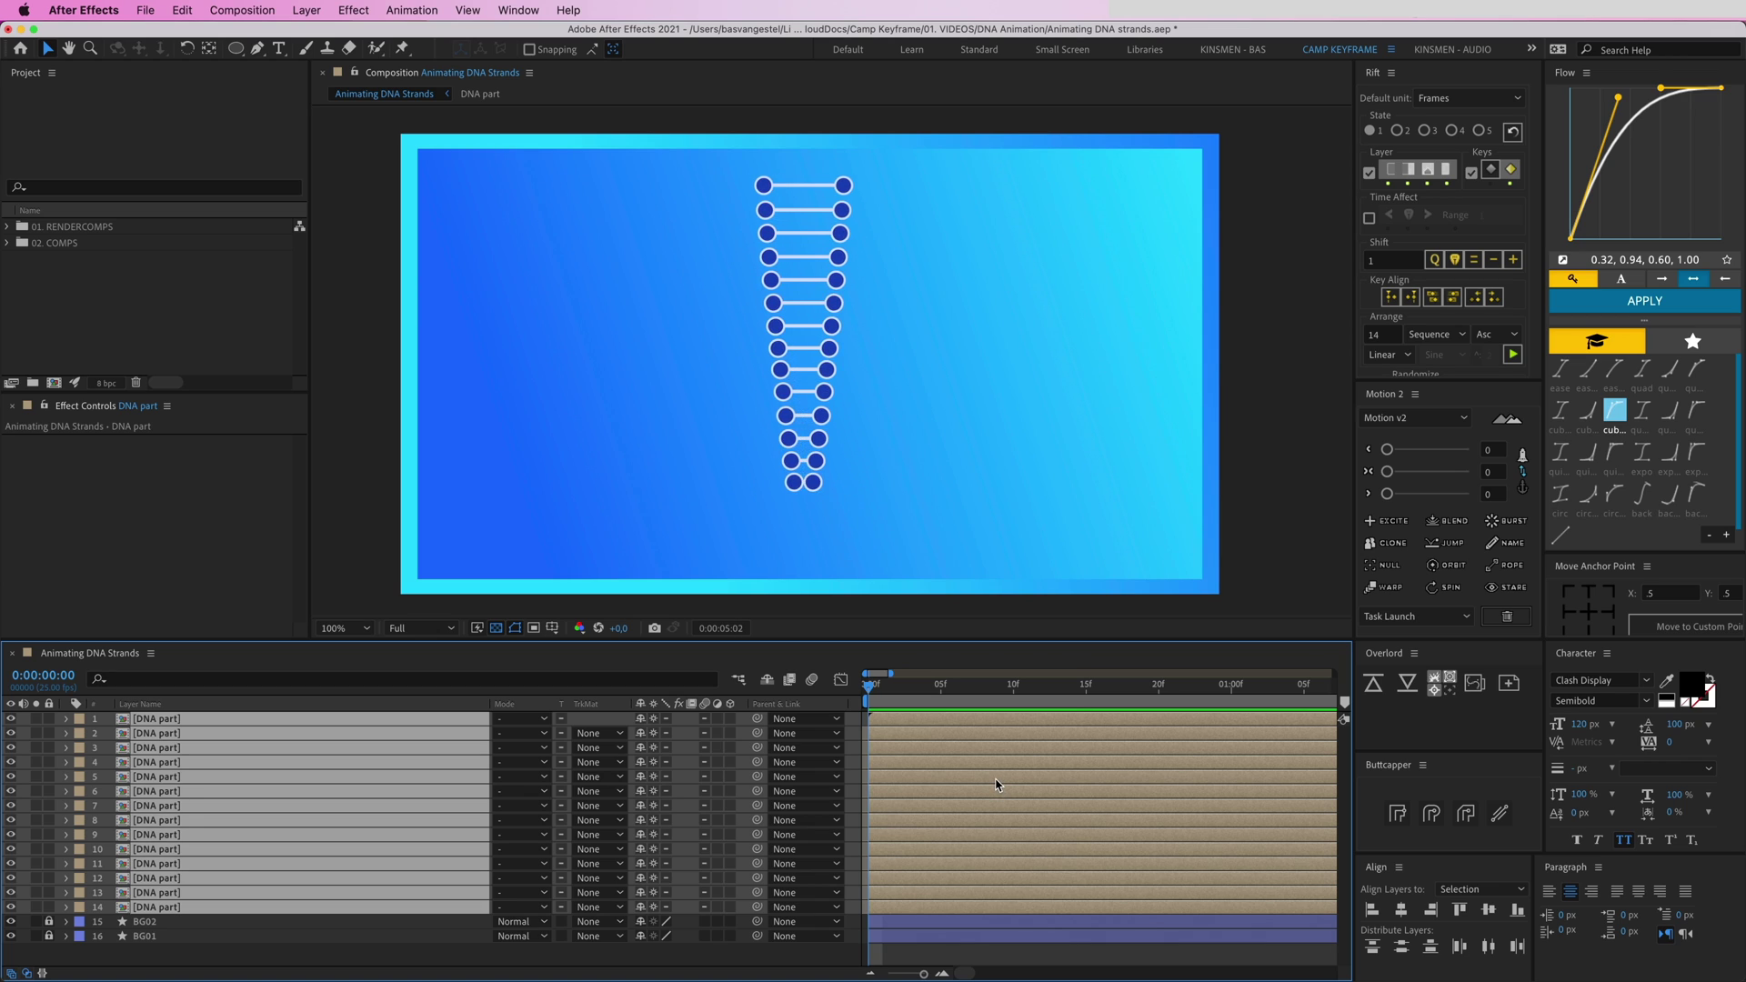
pyautogui.press('space')
pyautogui.hscroll(-20, 871, 731)
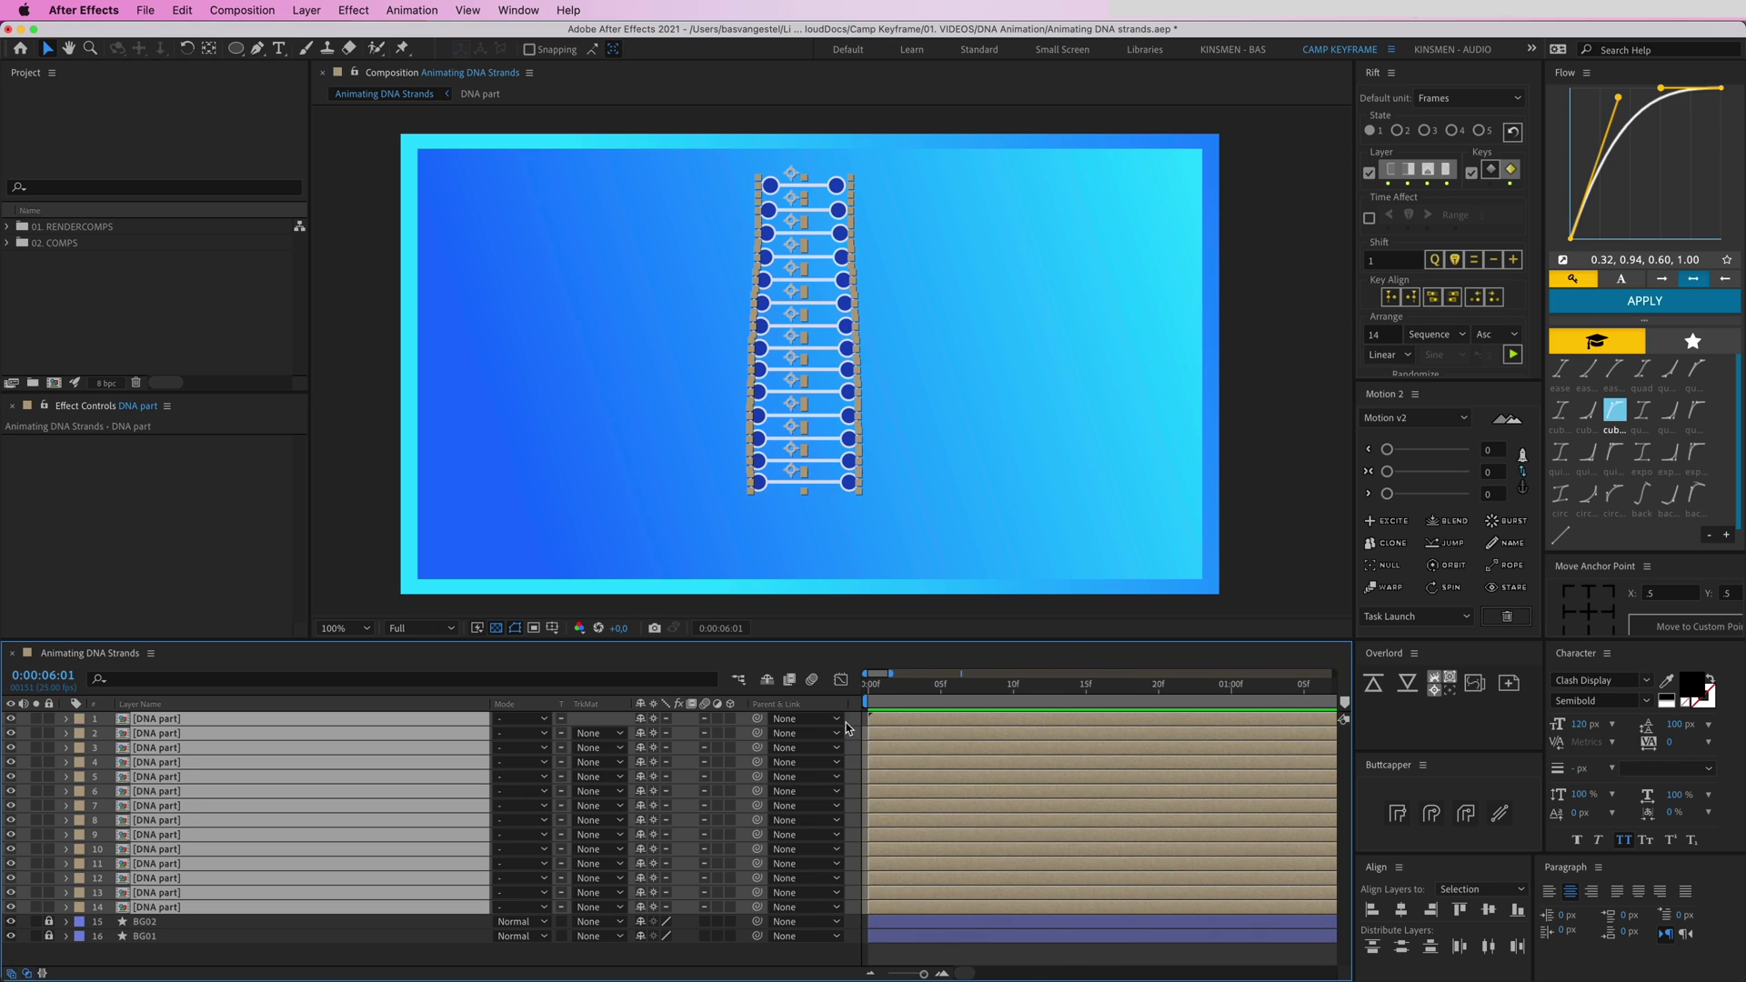
pyautogui.click(864, 720)
pyautogui.doubleClick(888, 717)
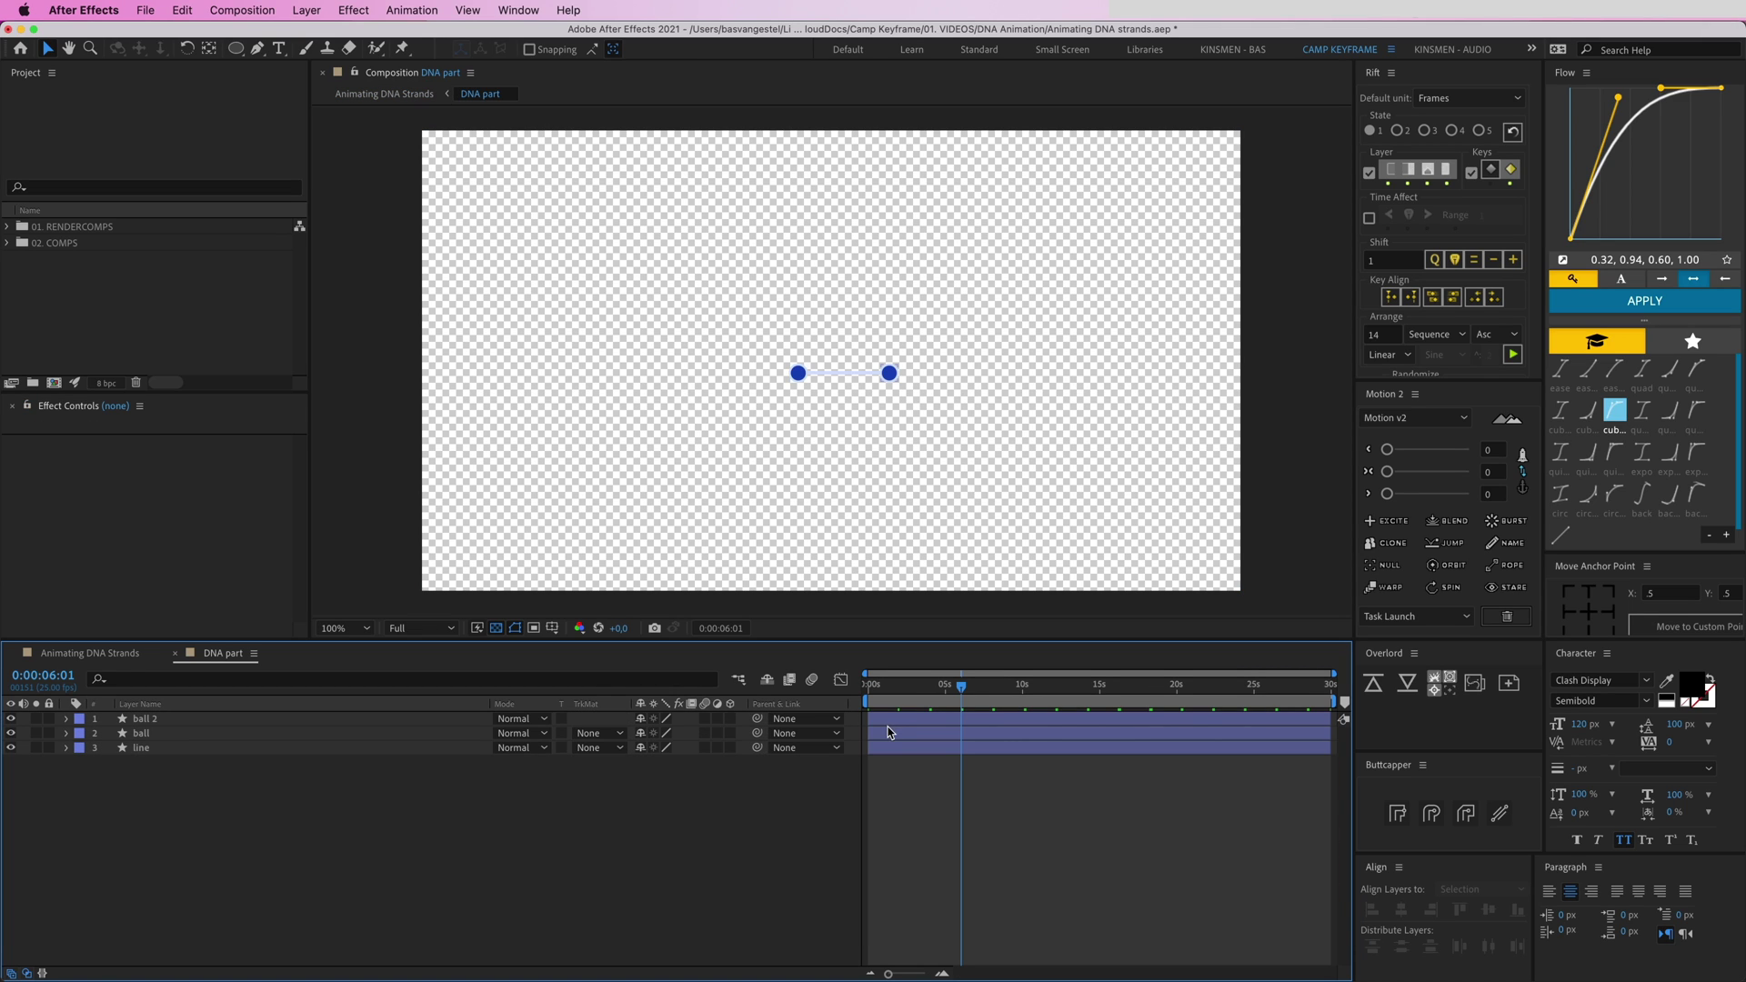
# Reveal the ball and line keyframes, pull their second keyframes back to about 1.4 seconds, and preview the strand in Animating DNA Strands
pyautogui.press('u')
pyautogui.moveTo(941, 837); pyautogui.dragTo(863, 725)
pyautogui.scroll(6, 885, 757)
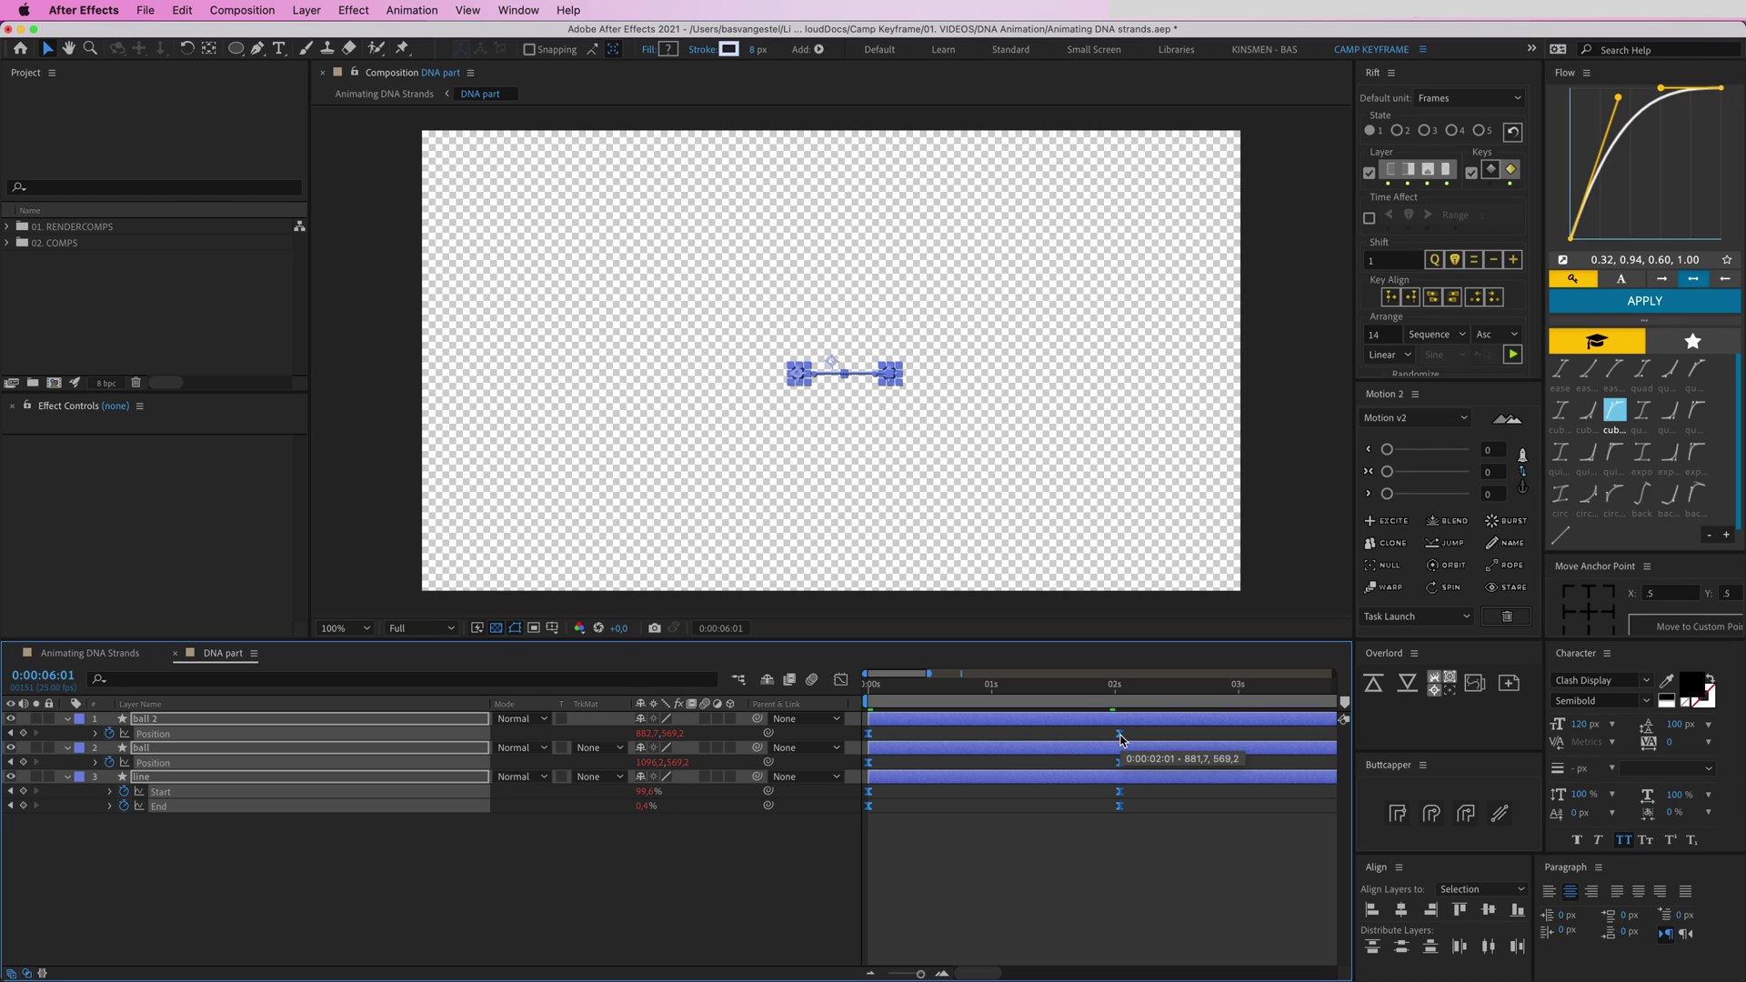
pyautogui.moveTo(1120, 736); pyautogui.dragTo(858, 694)
pyautogui.press('space')
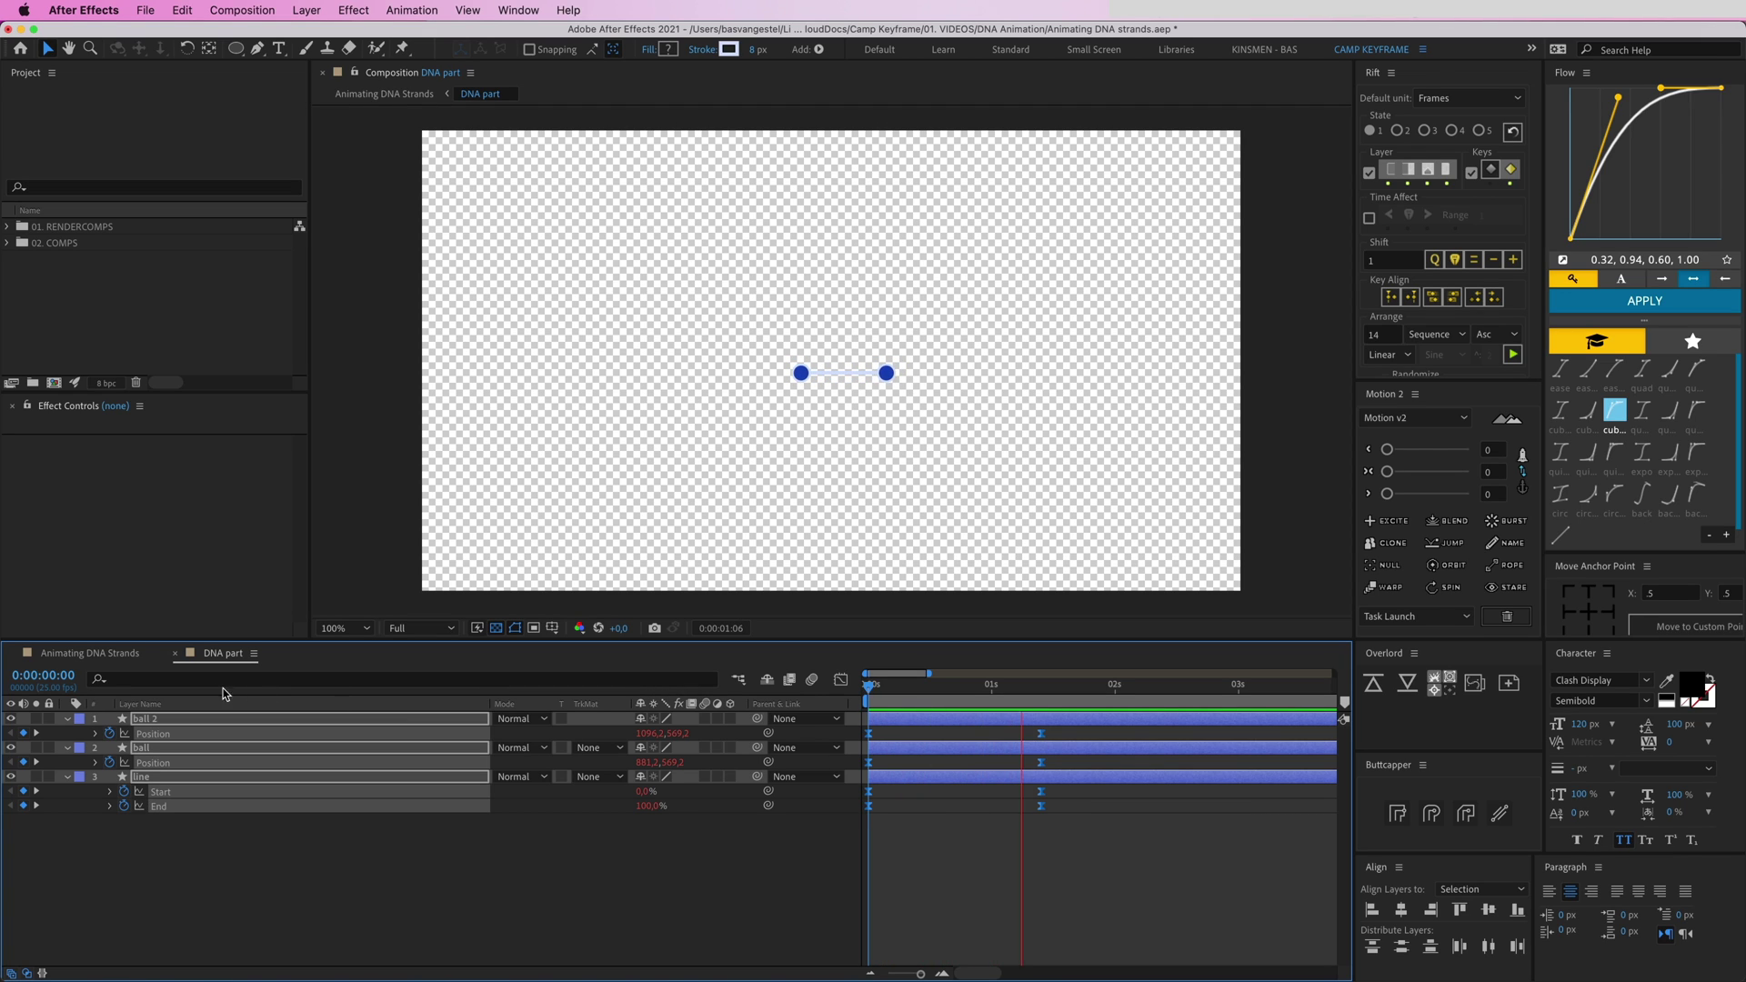
pyautogui.click(85, 655)
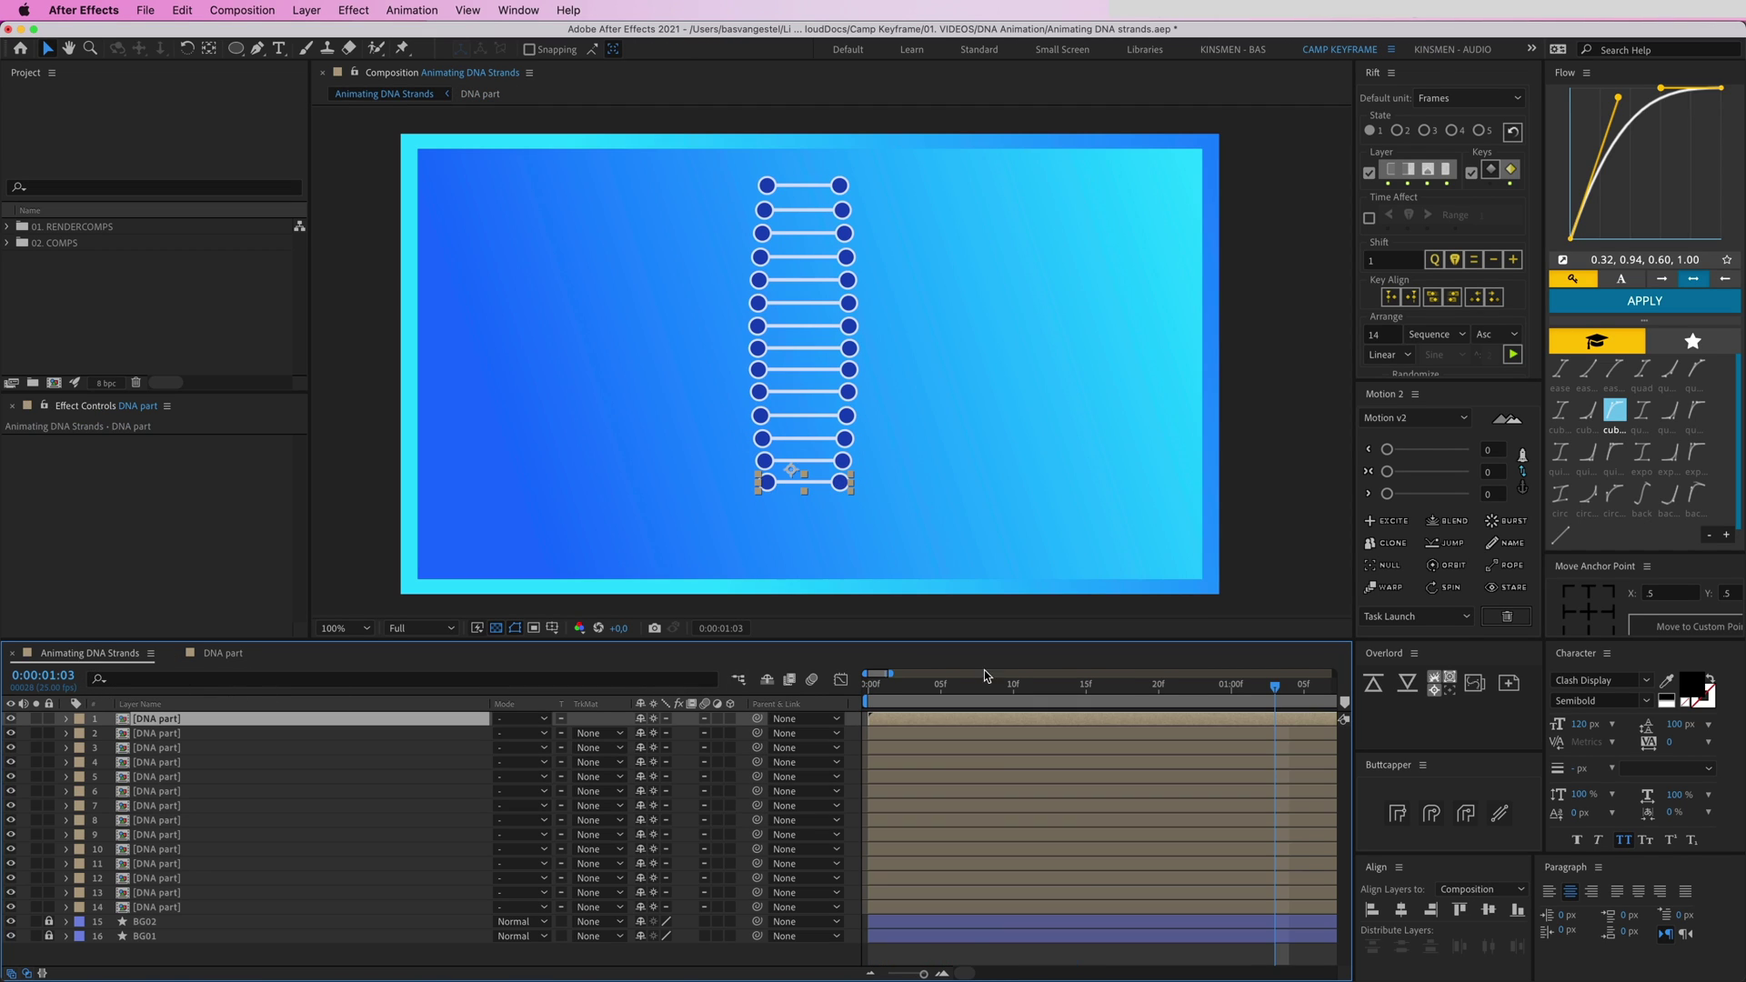
pyautogui.click(872, 693)
pyautogui.press('space')
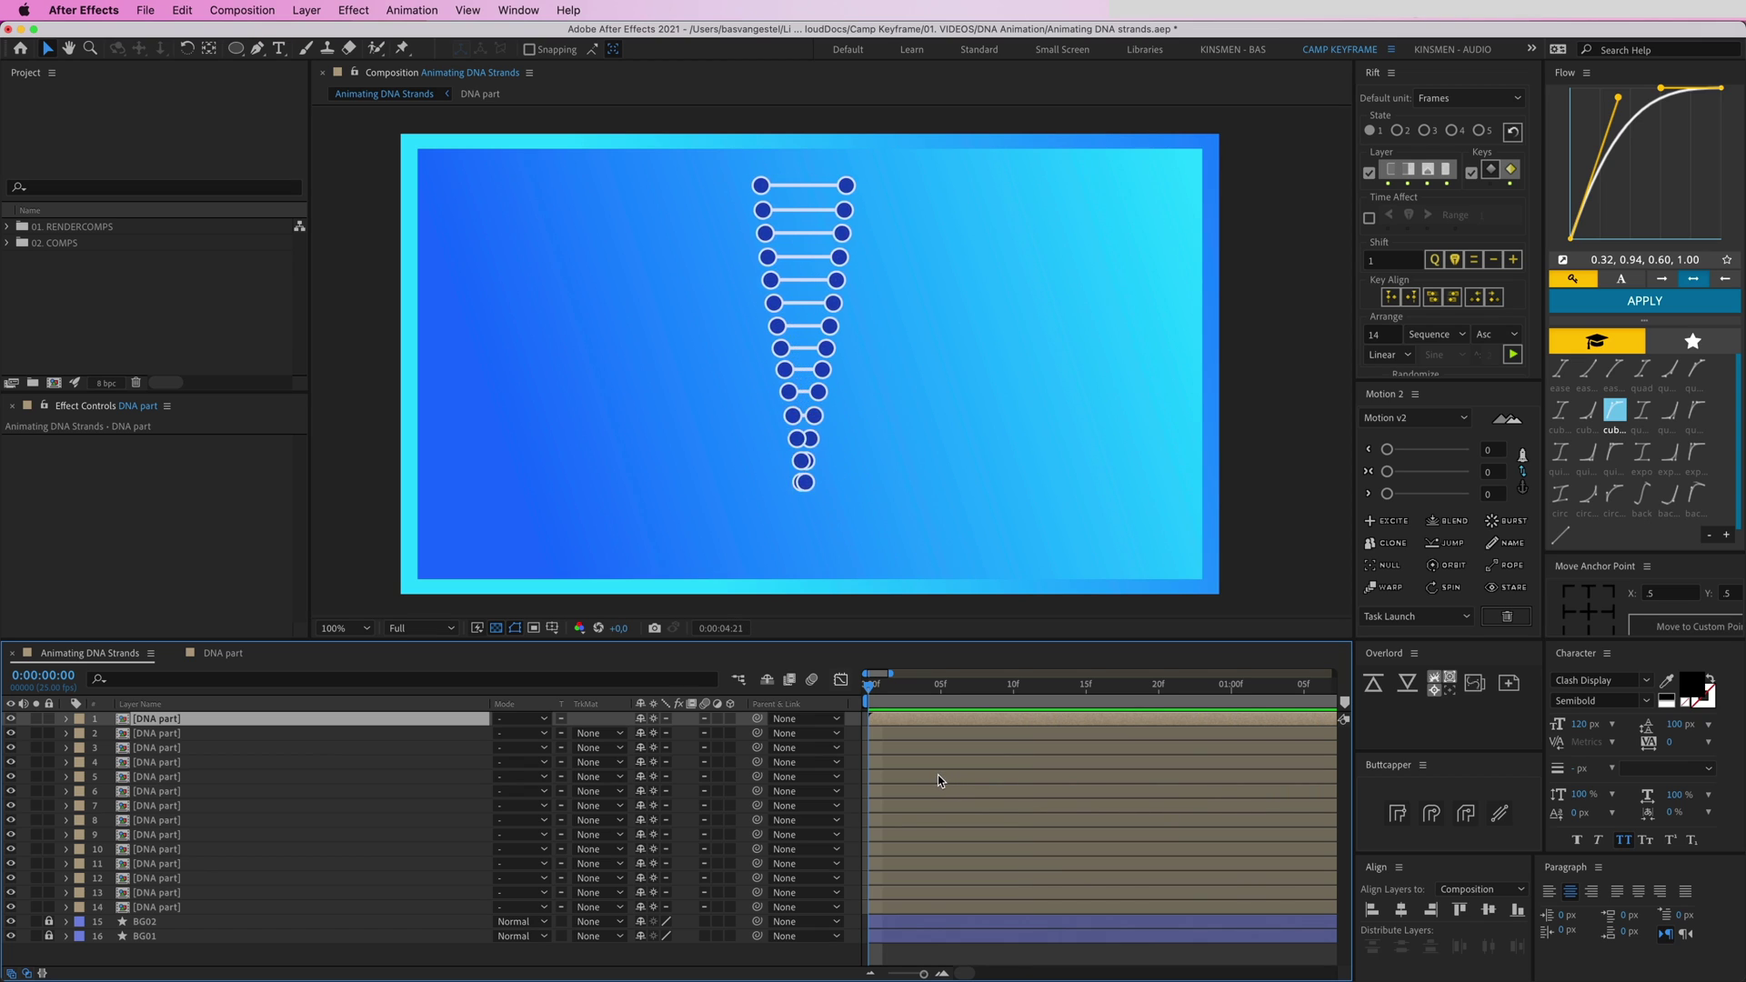
pyautogui.press('space')
# Try pulling the DNA part's second keyframes to before the one-second mark and preview the full strand from the start
pyautogui.click(216, 654)
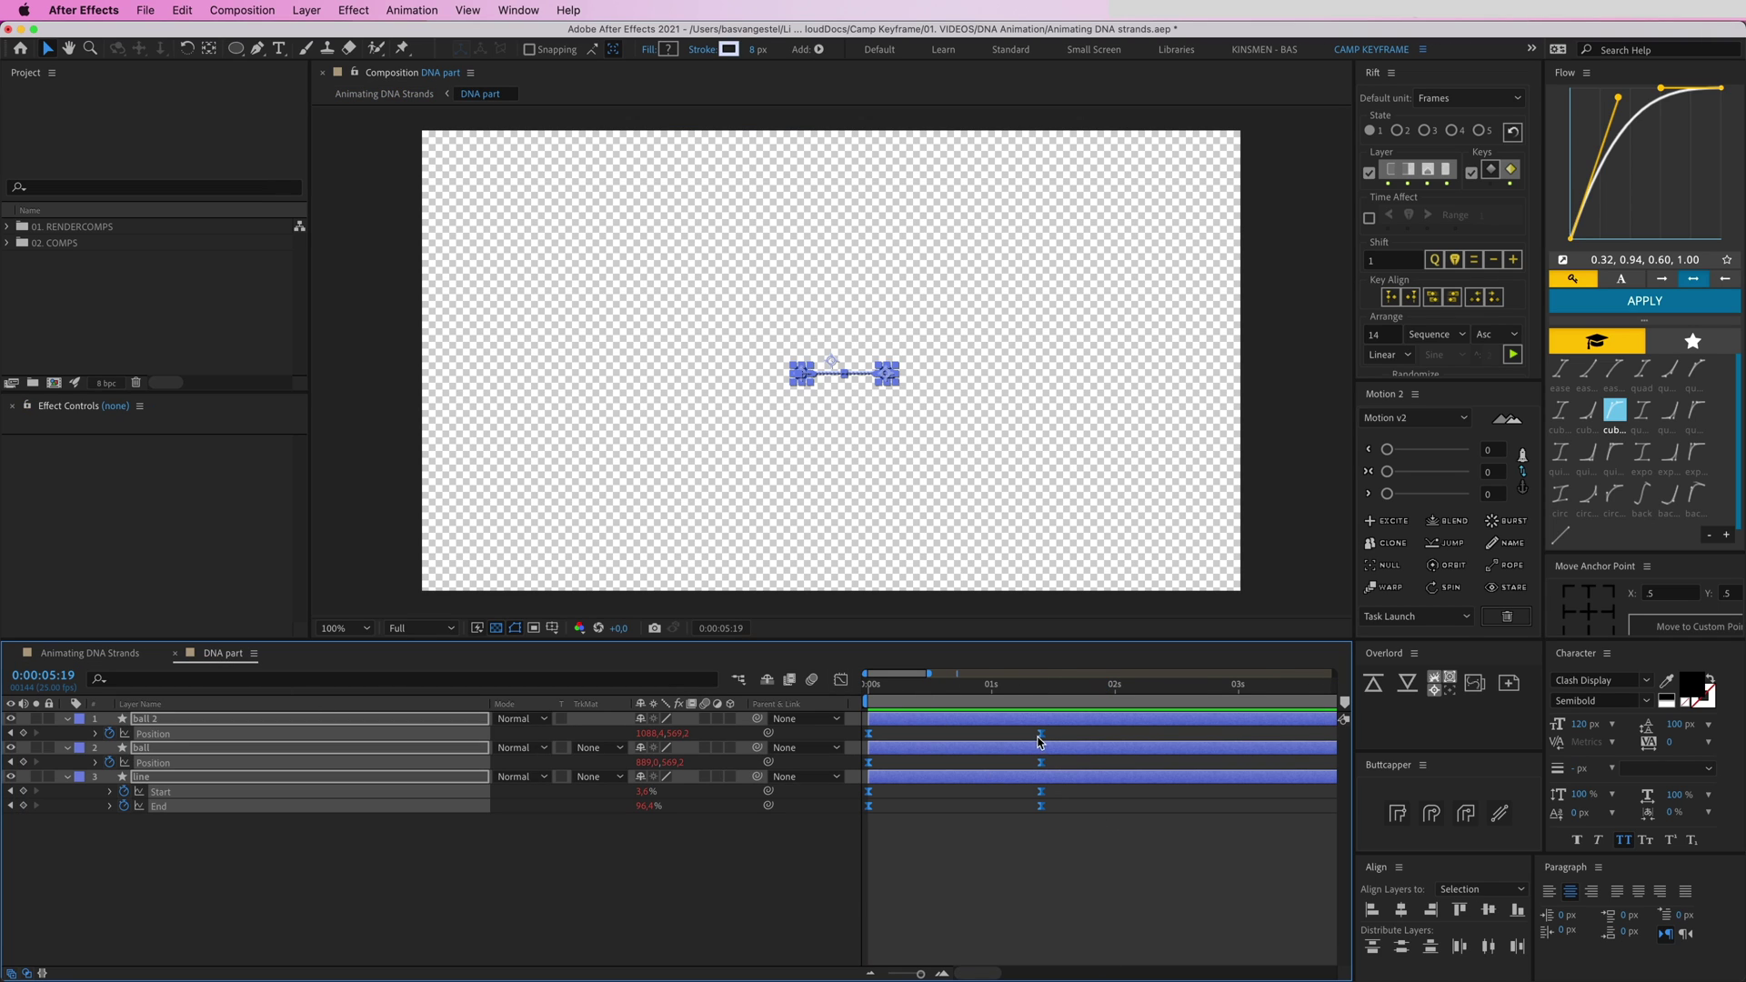
pyautogui.moveTo(1027, 738); pyautogui.dragTo(975, 739)
pyautogui.click(135, 662)
pyautogui.press('space')
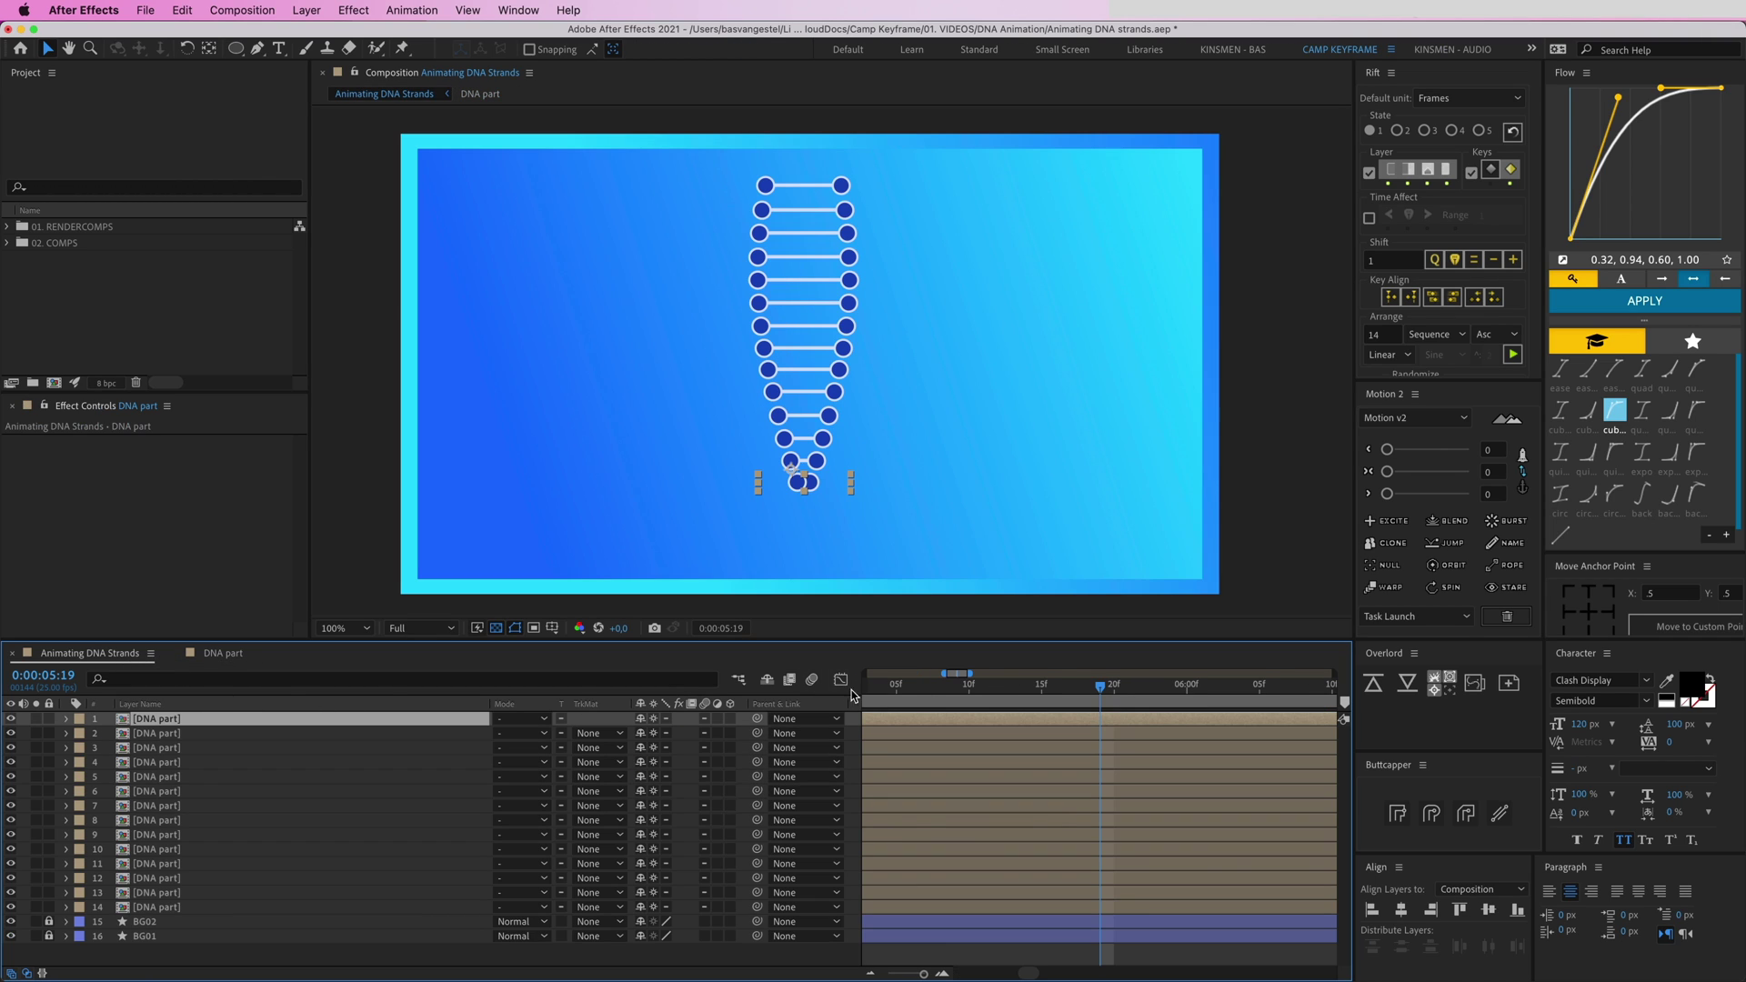
pyautogui.scroll(-10, 921, 716)
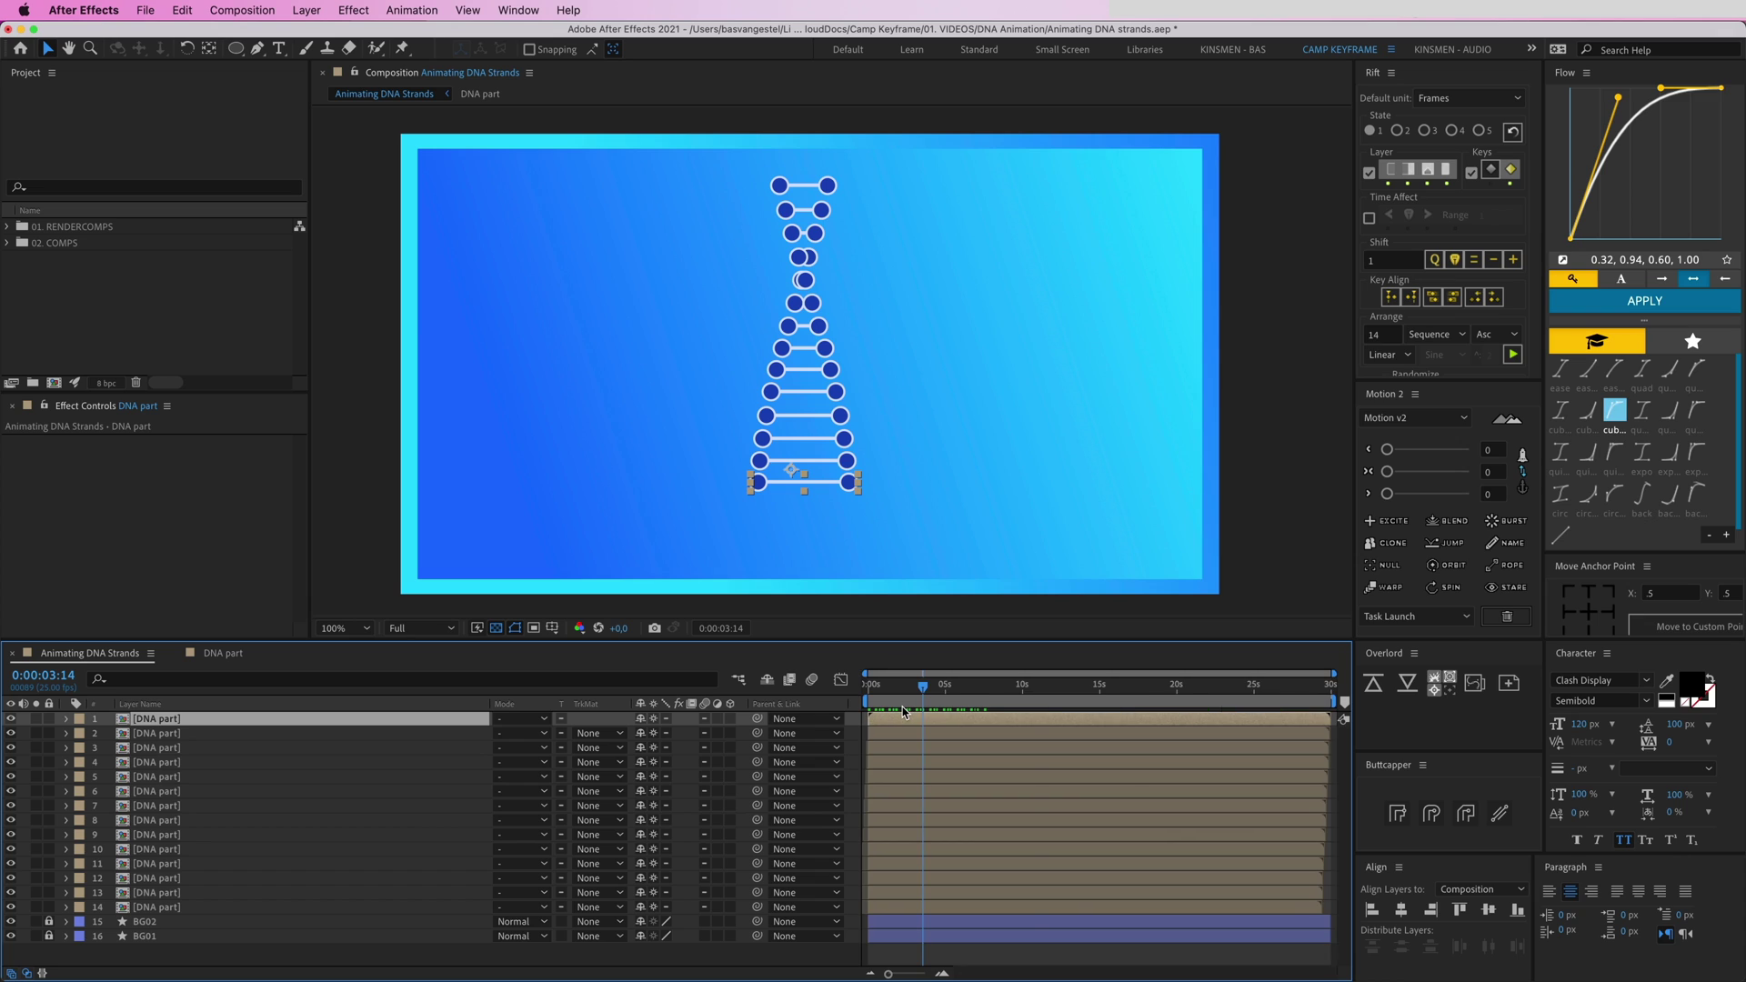
pyautogui.moveTo(896, 697); pyautogui.dragTo(846, 698)
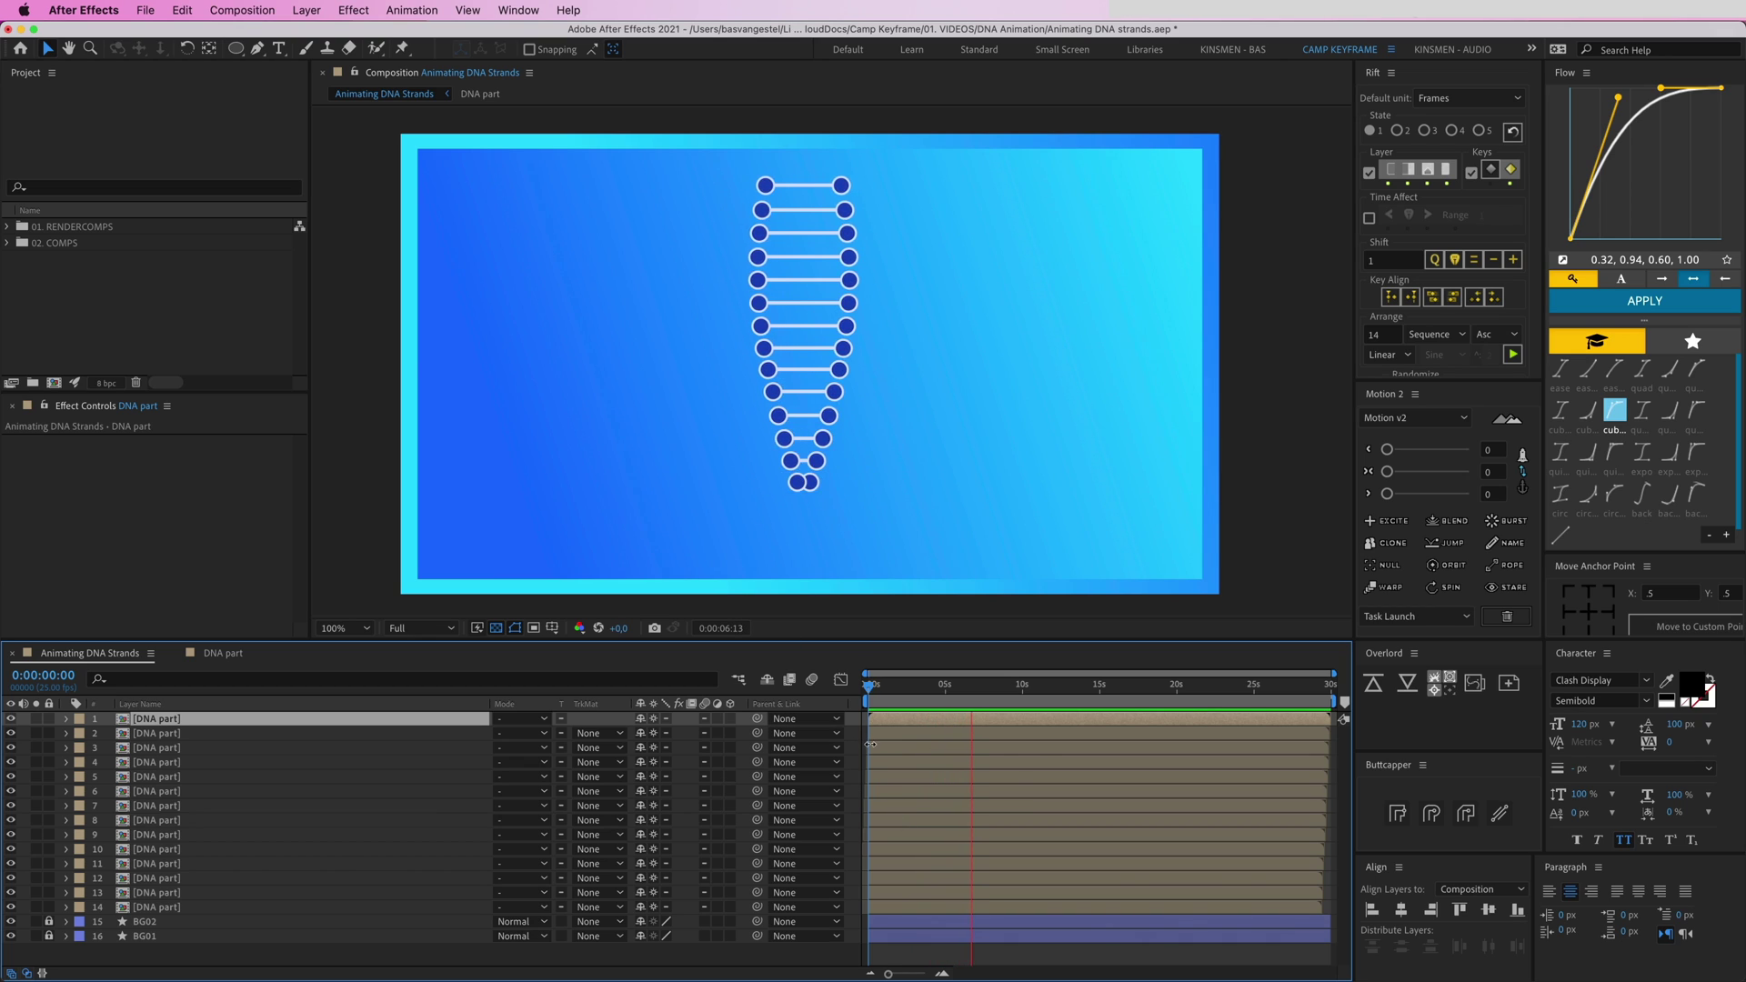
# Undo the last keyframe shortening in the DNA part composition and return to the Animating DNA Strands composition
pyautogui.doubleClick(177, 716)
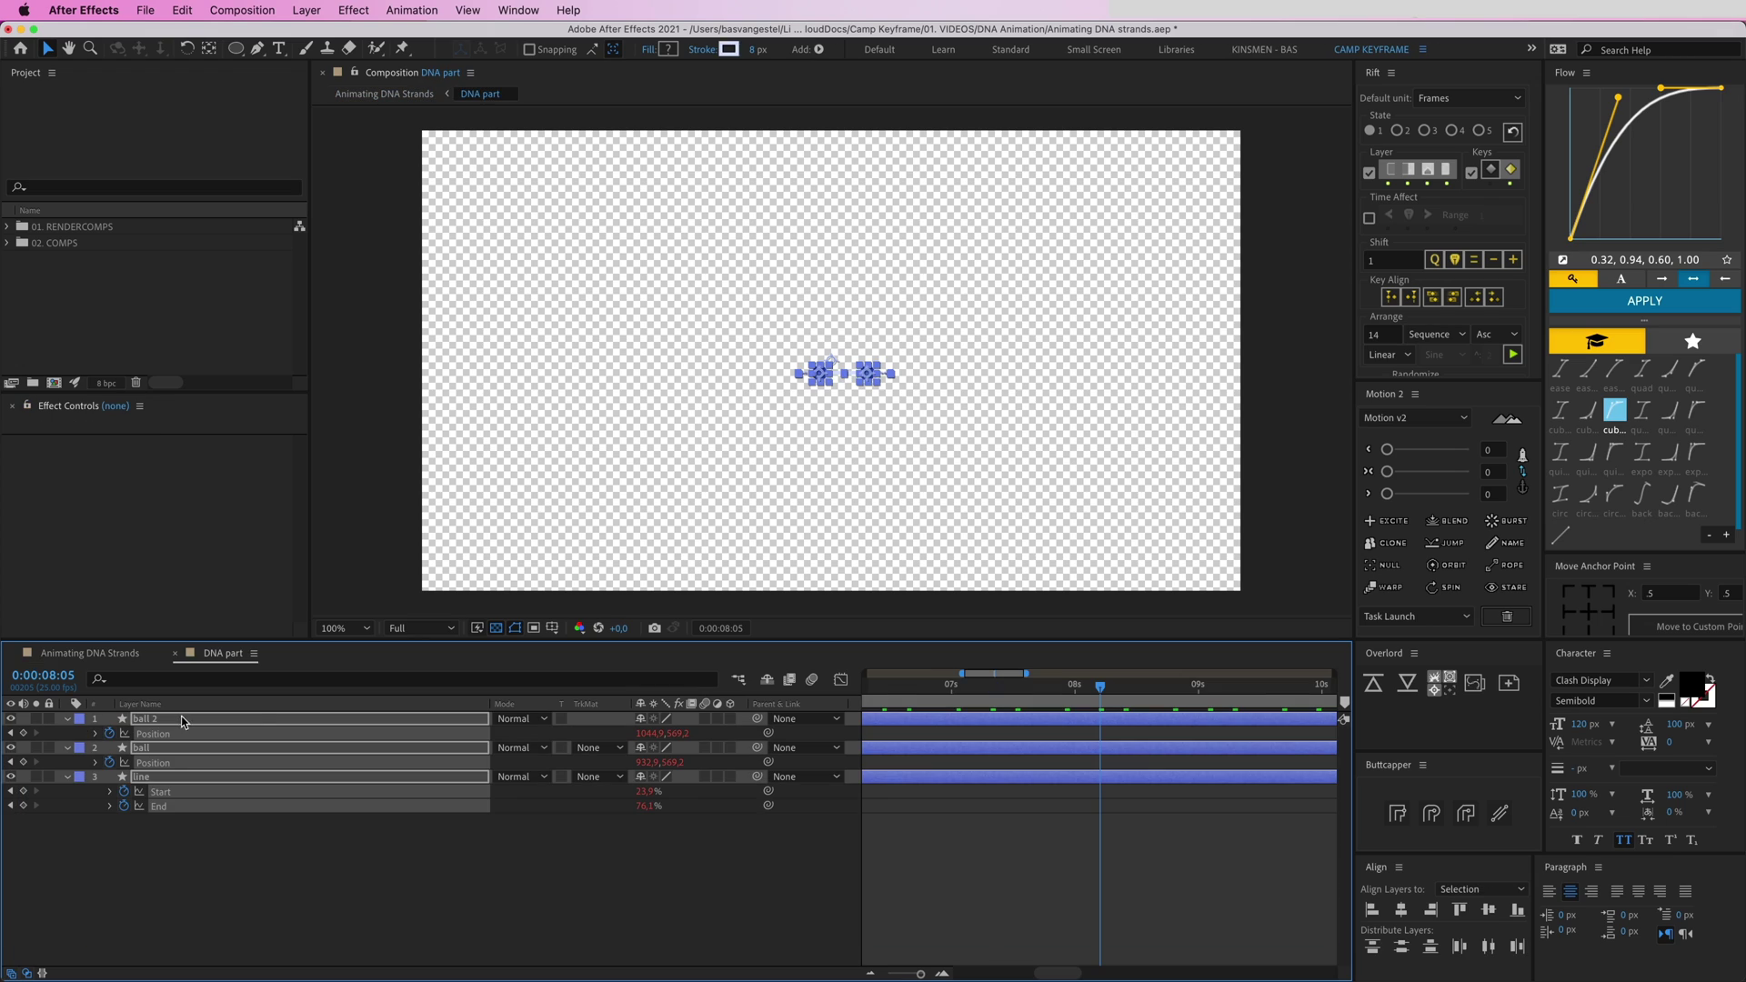
pyautogui.hscroll(-10, 1045, 767)
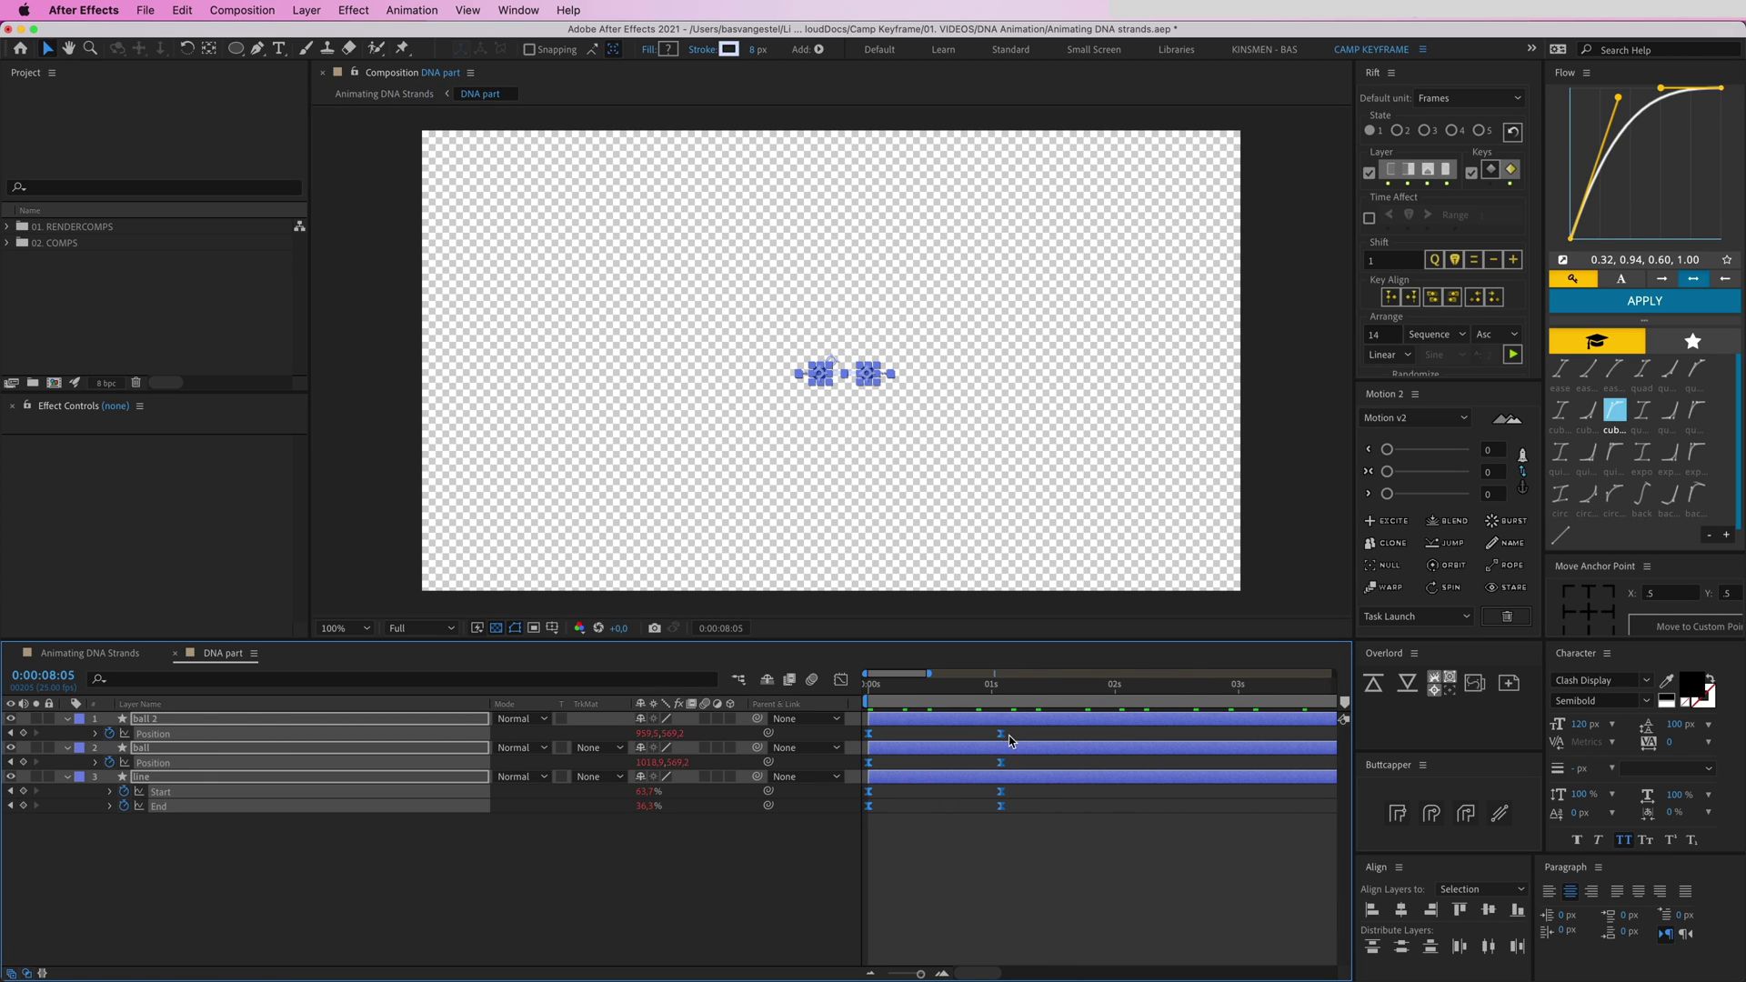
pyautogui.press('super+z')
pyautogui.click(126, 653)
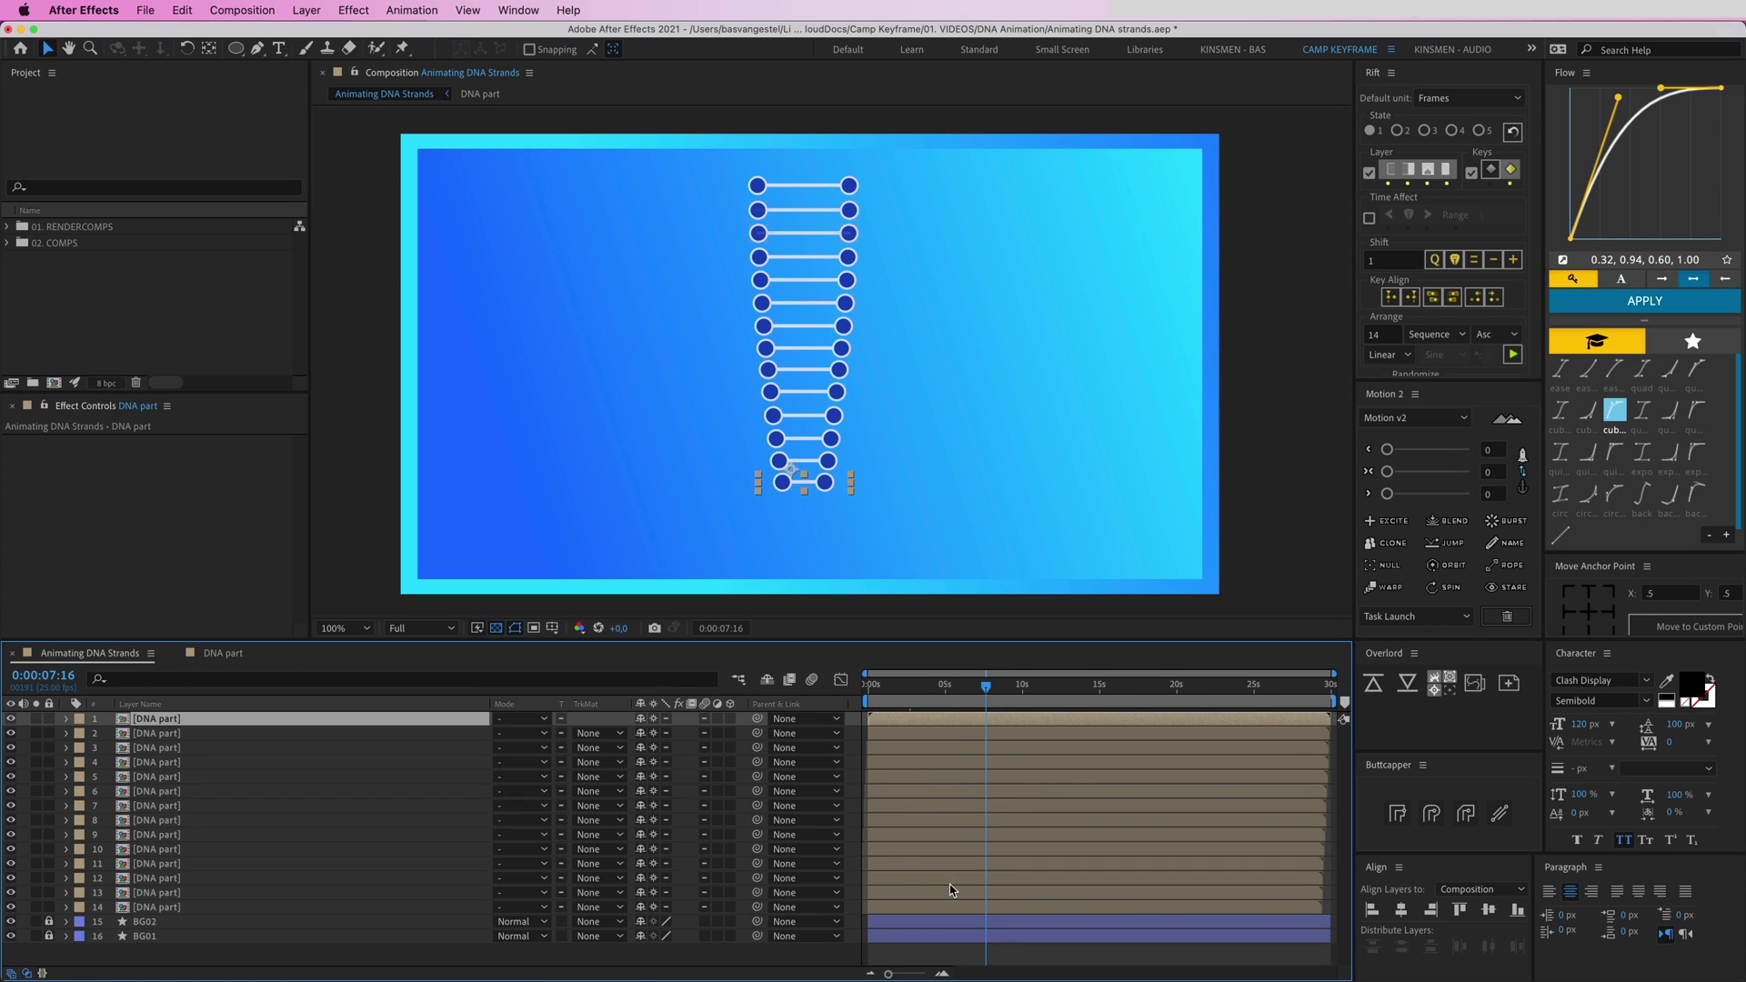
# Try applying the Rift sequence of 14 once more to all DNA part layers and preview the strand
pyautogui.keyDown('shift'); pyautogui.click(937, 907); pyautogui.keyUp('shift')
pyautogui.click(1512, 354)
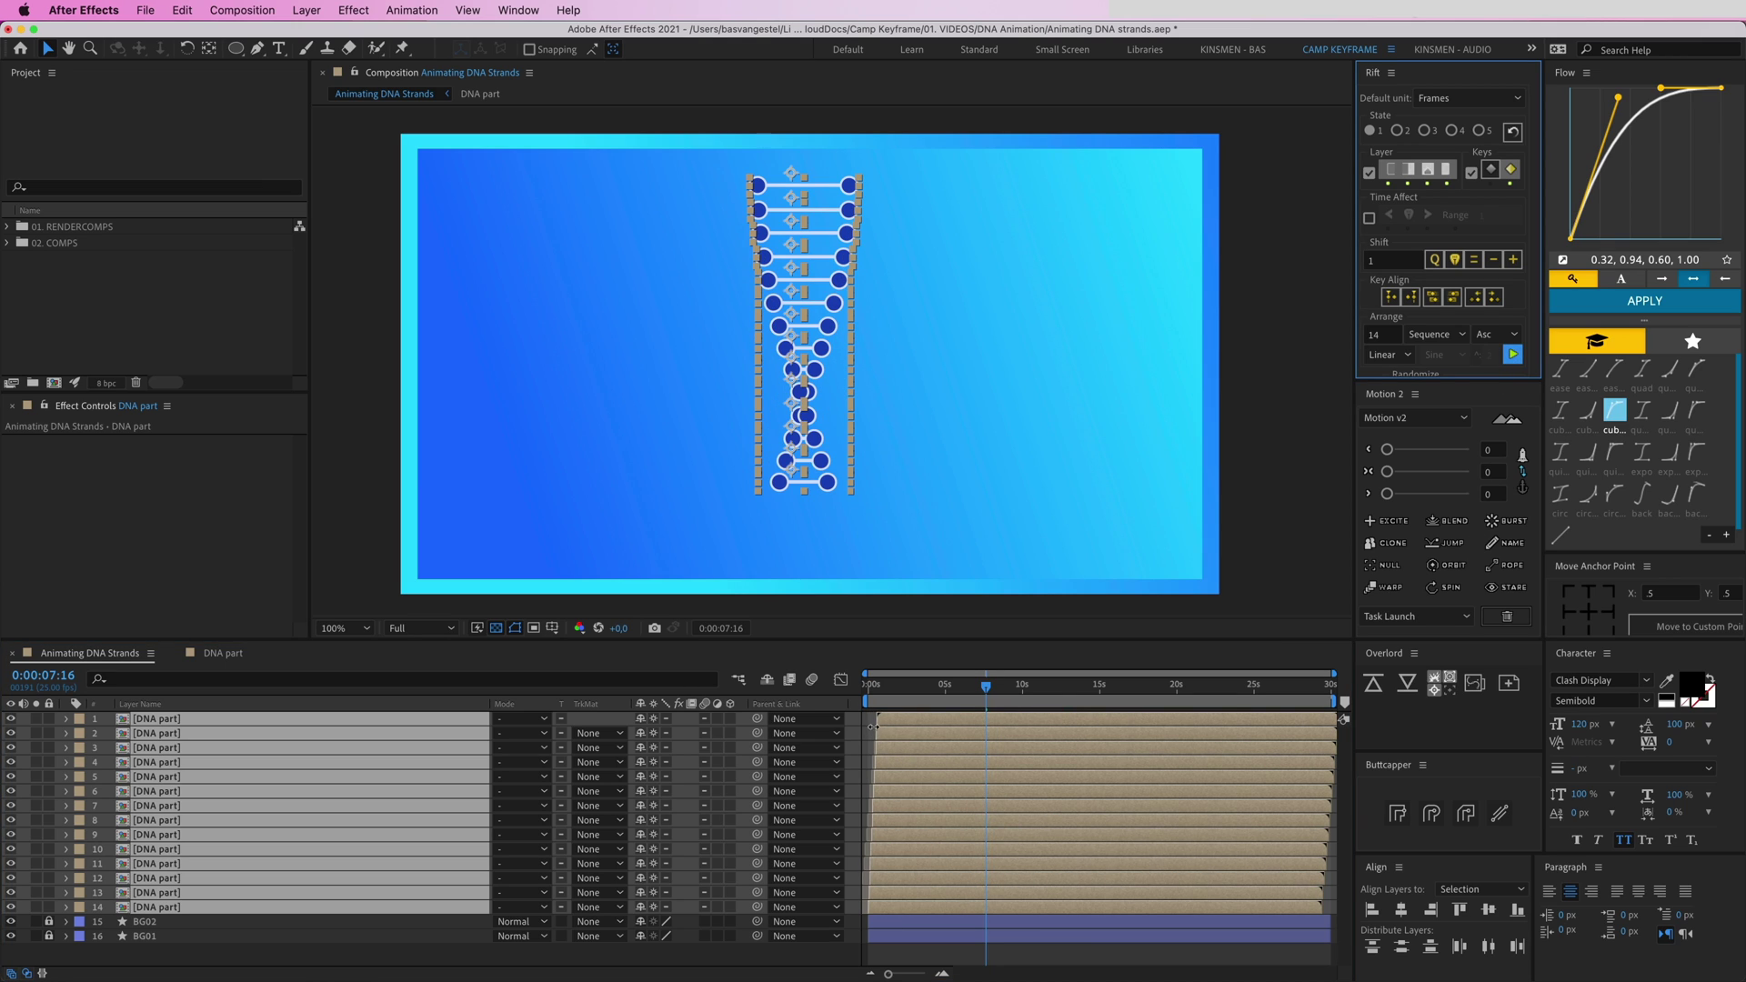
pyautogui.click(891, 696)
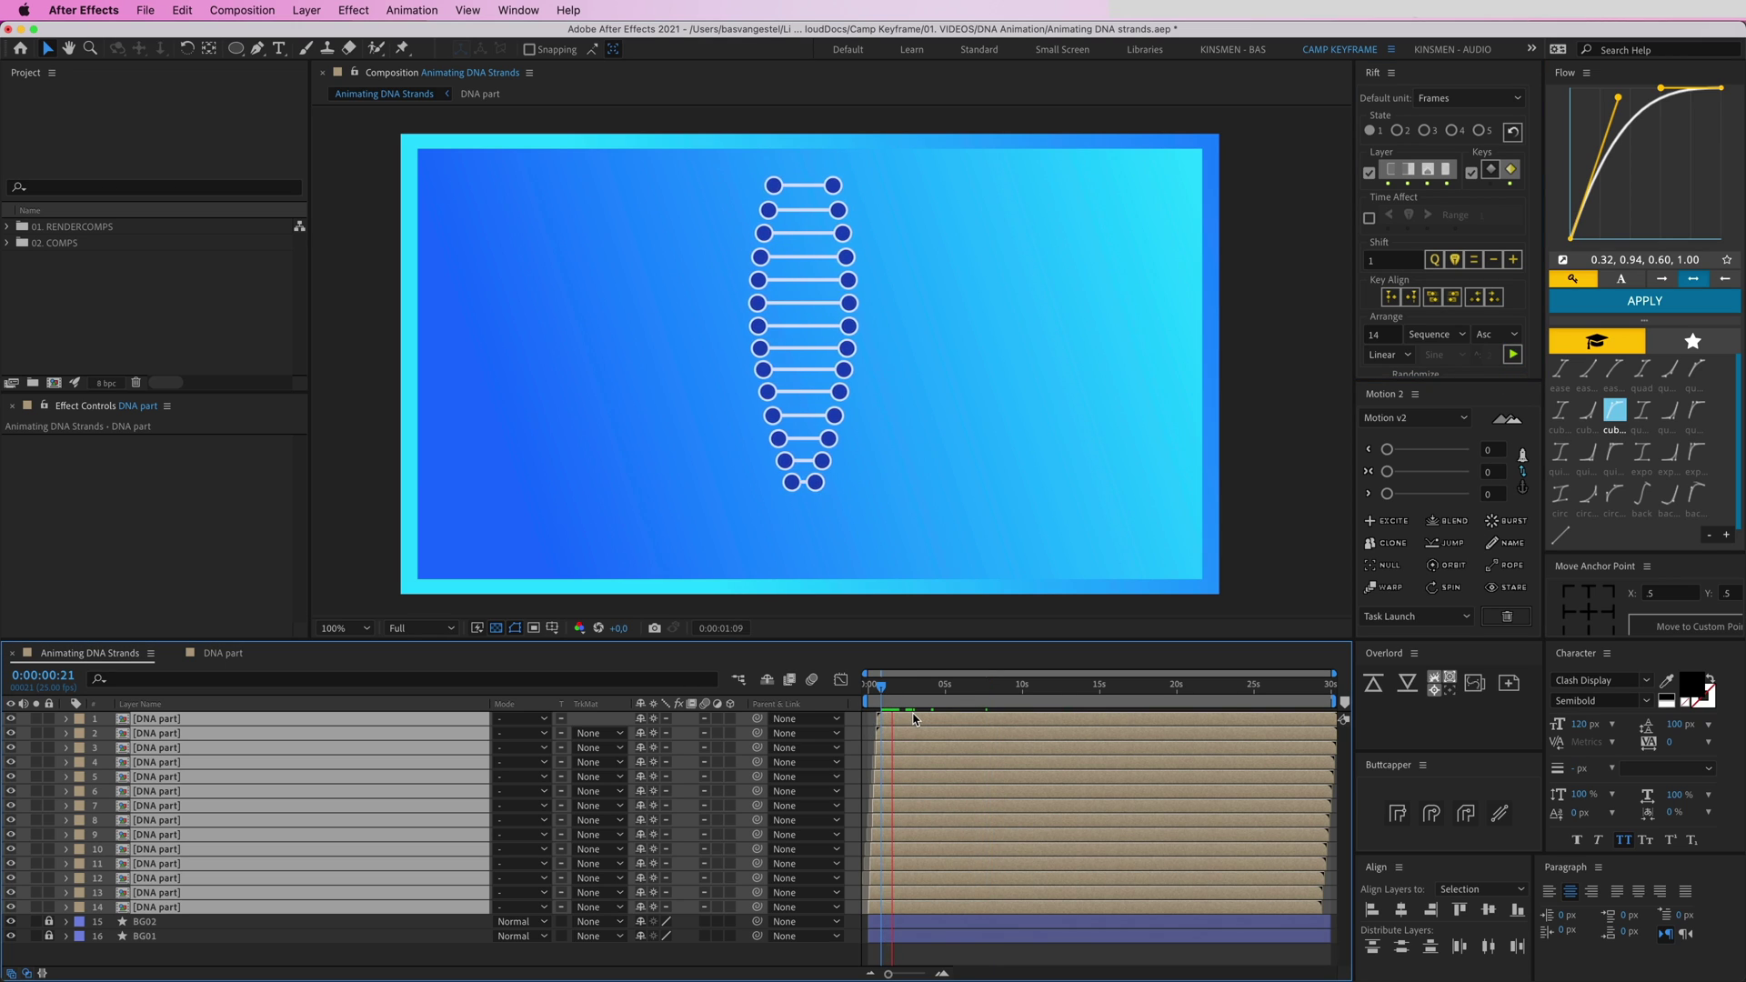
pyautogui.click(866, 697)
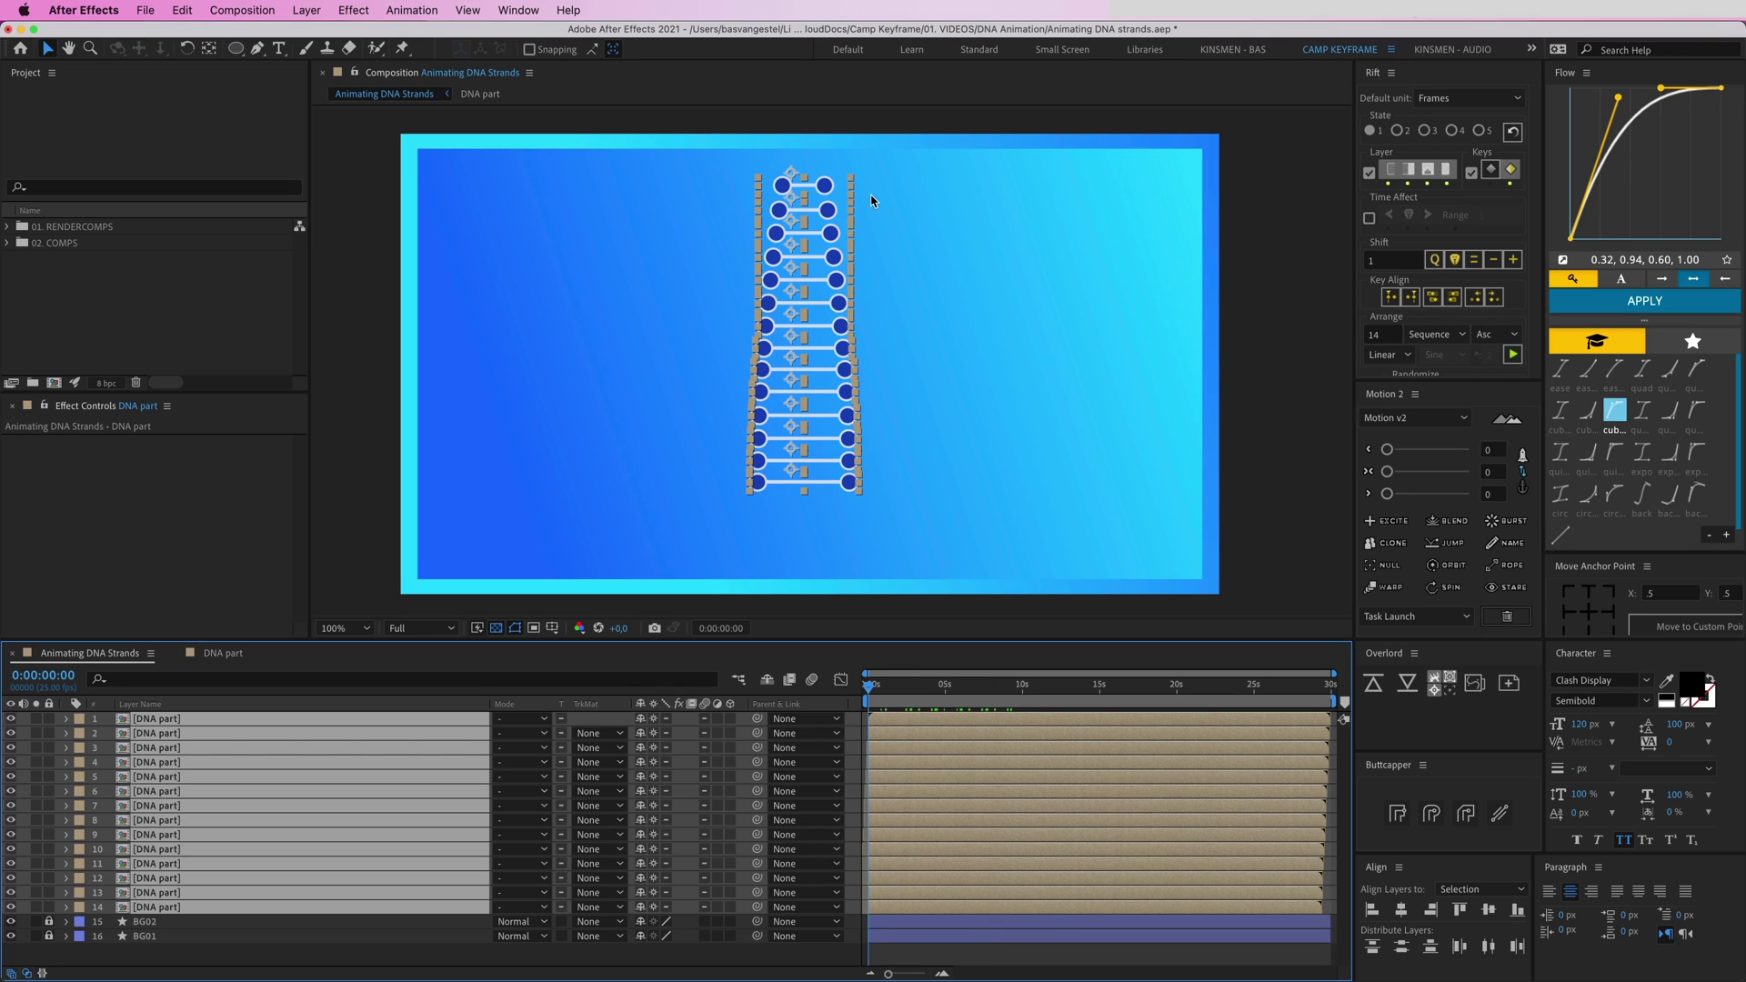
# Apply the Rift sequence of 14 twice to all DNA part layers and preview the staggered strand from 0:00:01:03
pyautogui.click(1513, 355)
pyautogui.click(1513, 355)
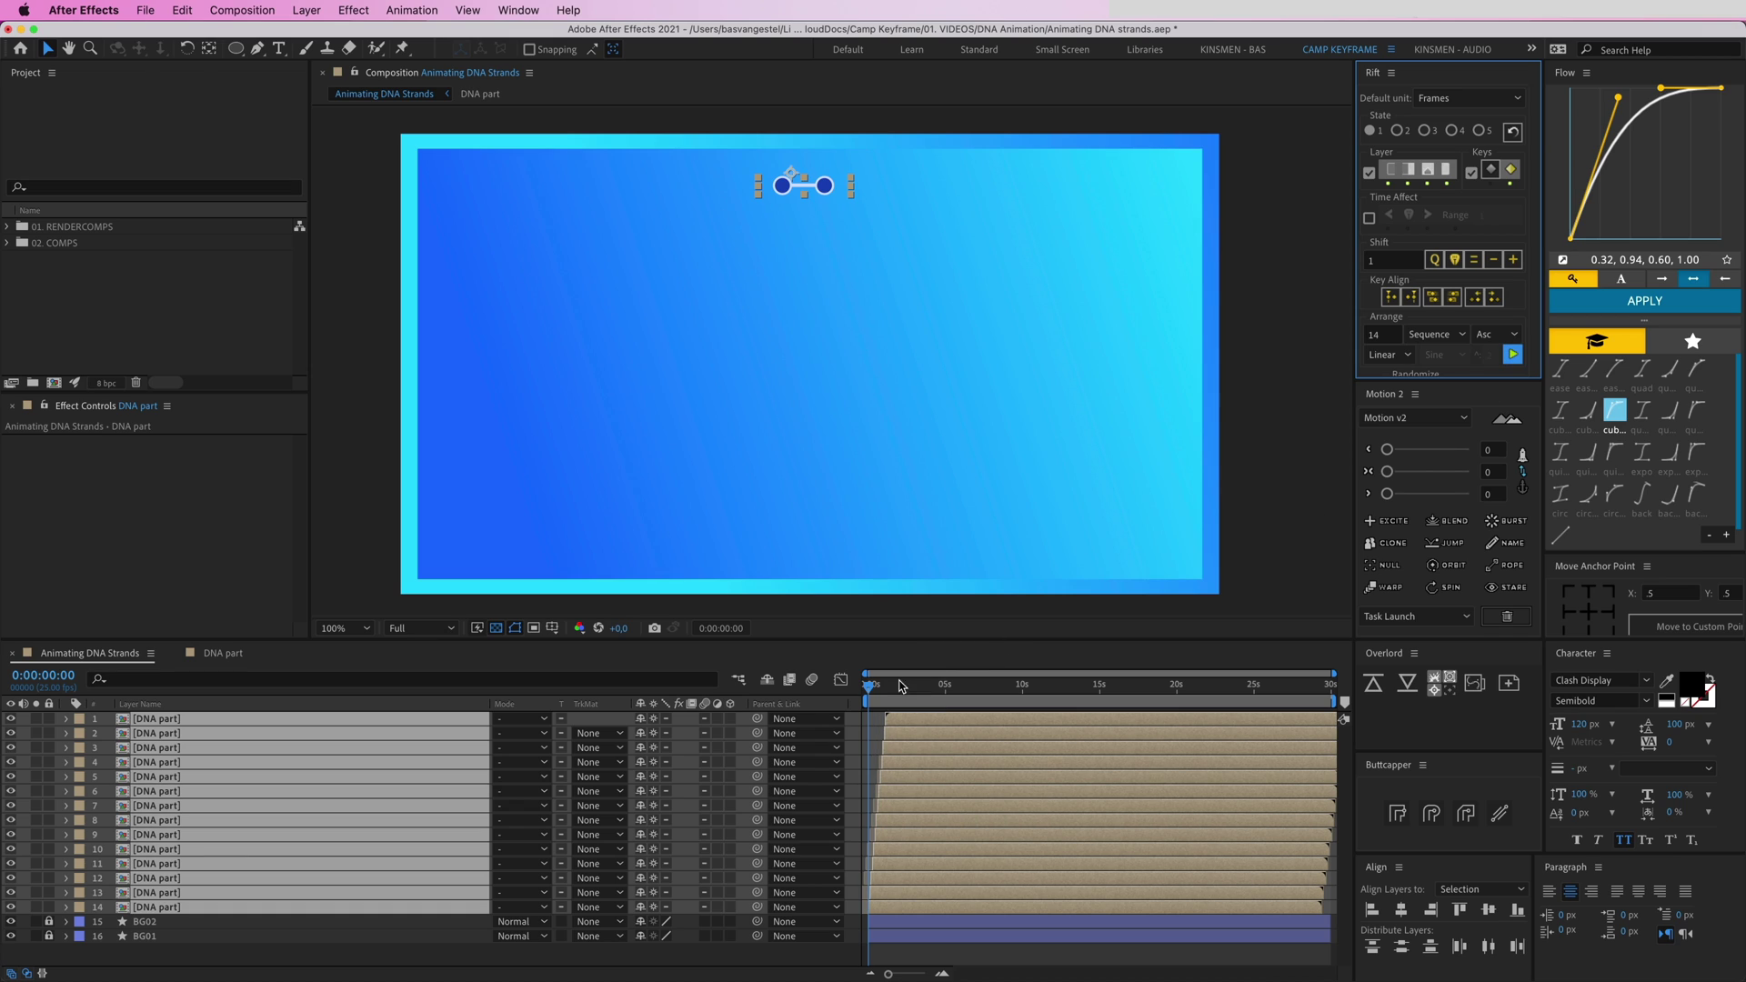
pyautogui.click(1386, 336)
pyautogui.moveTo(870, 688); pyautogui.dragTo(886, 689)
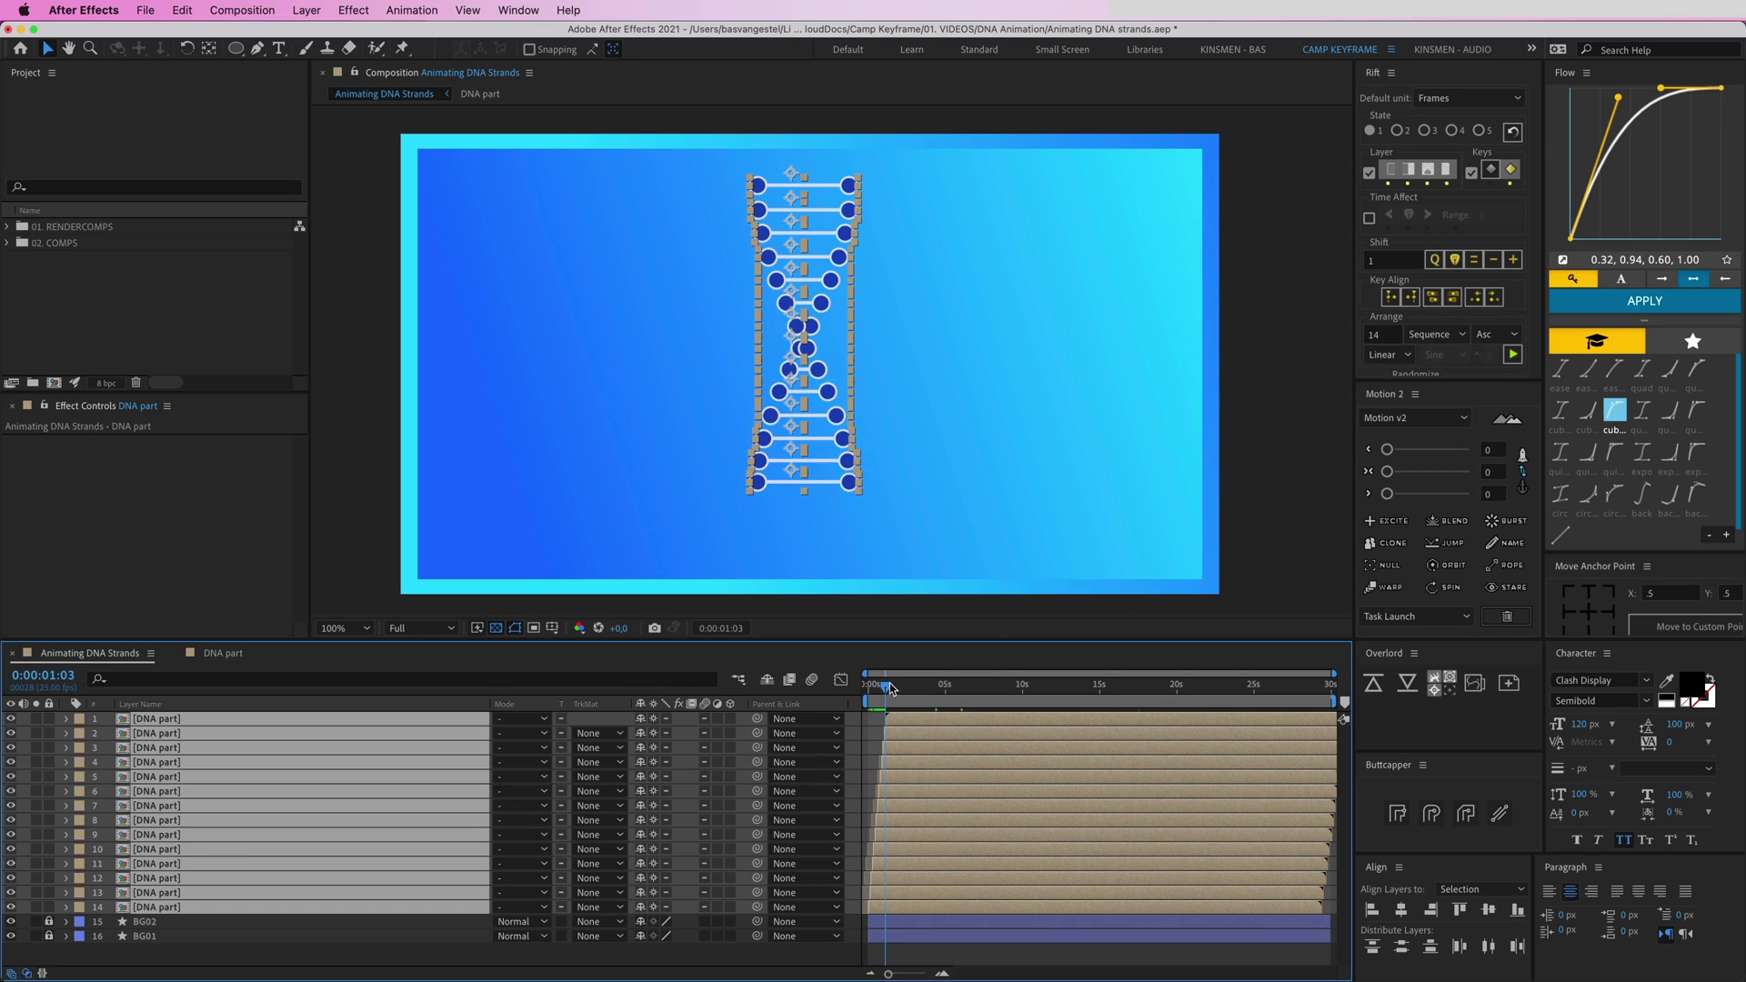
pyautogui.press('space')
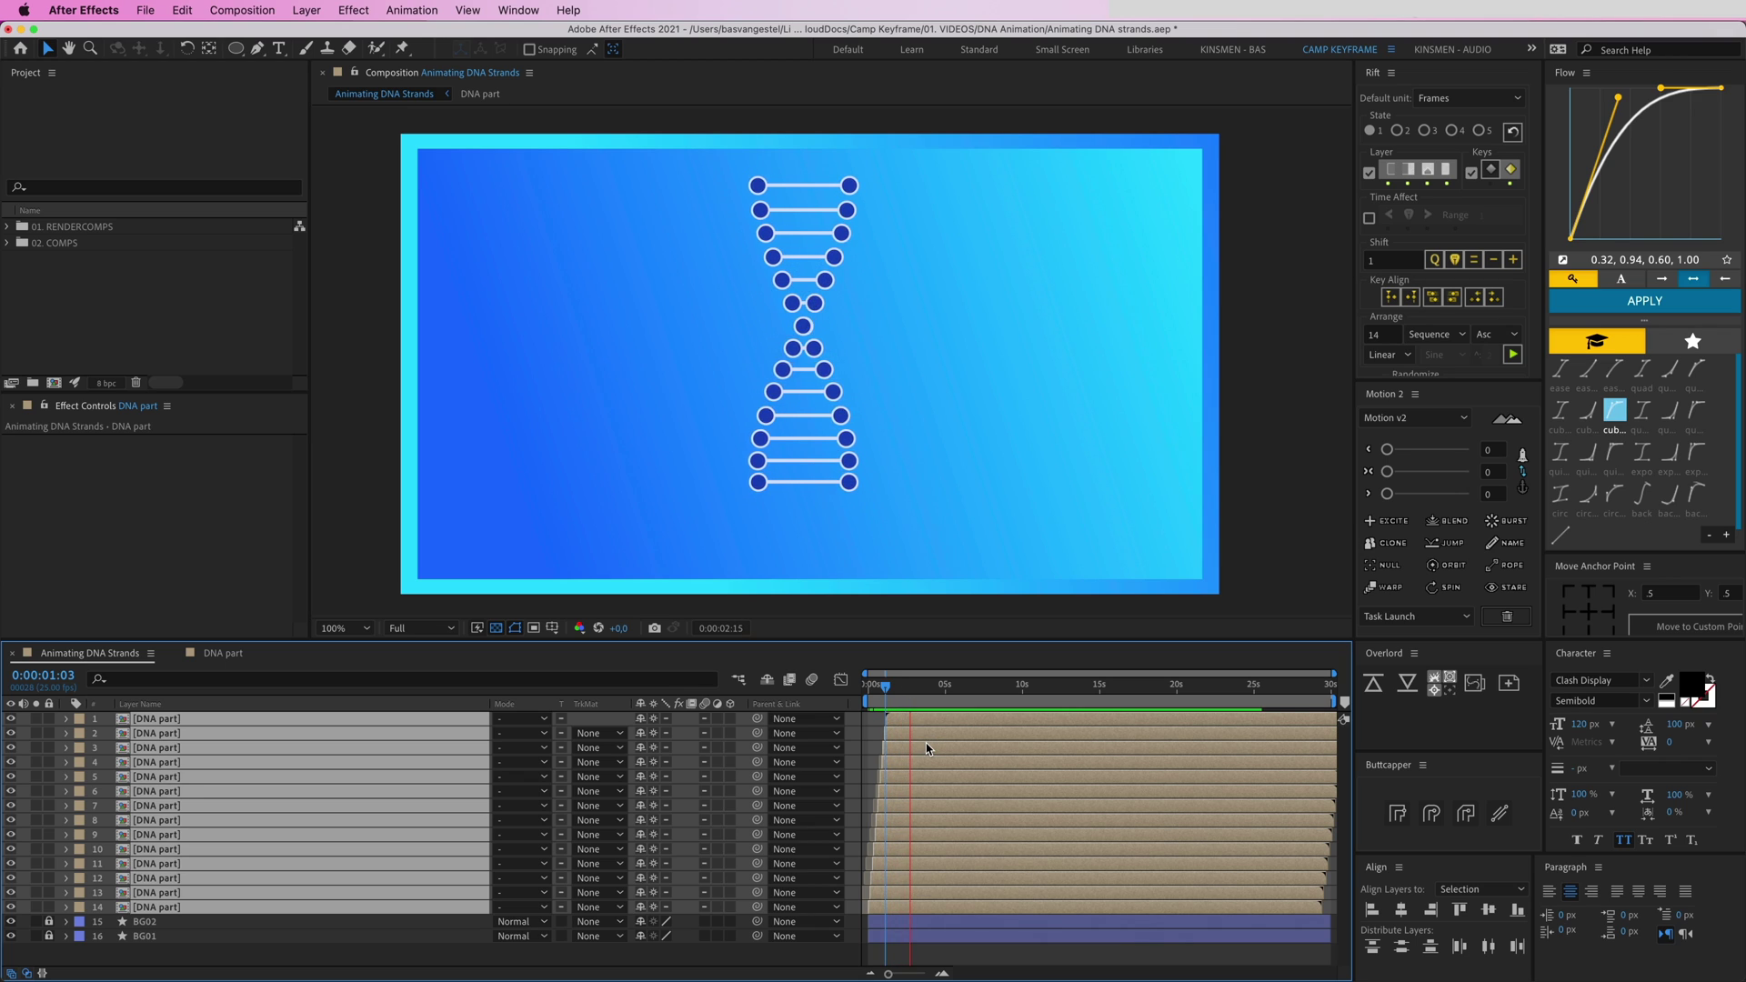
pyautogui.press('space')
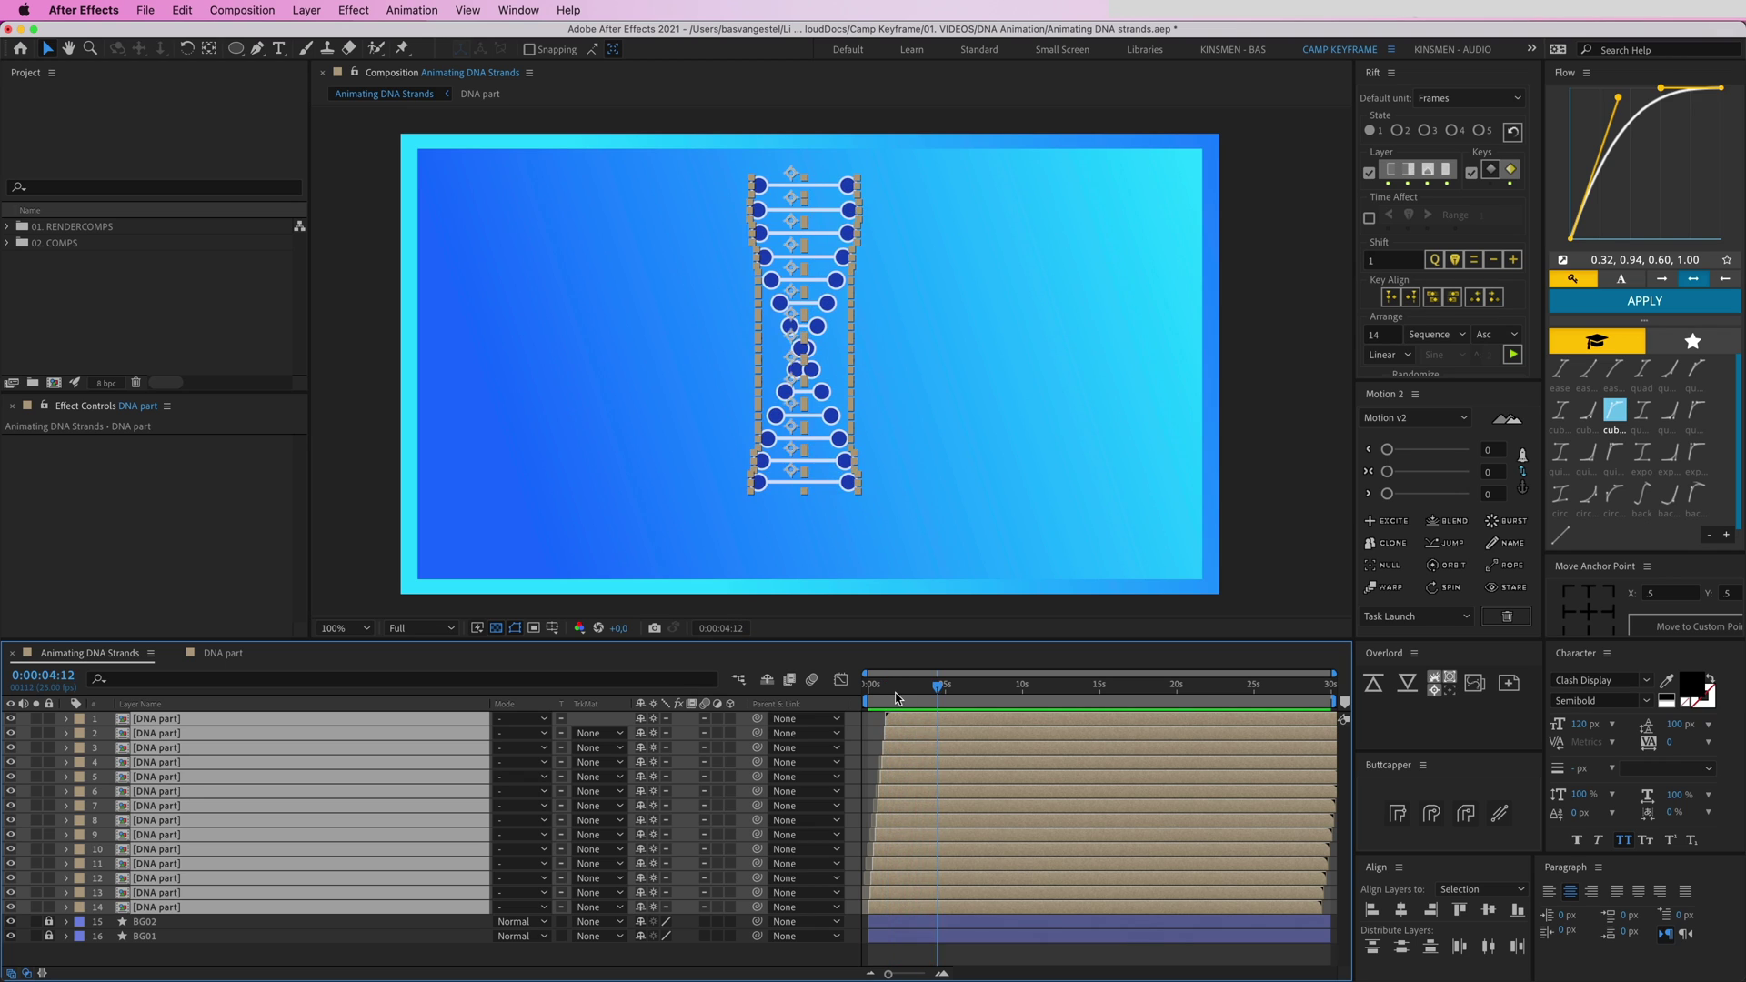
# Trim all DNA part layers' in points to 0:00:01:03, move them back to 0:00:00:00, and pre-compose them as DNA
pyautogui.moveTo(891, 718); pyautogui.dragTo(878, 718)
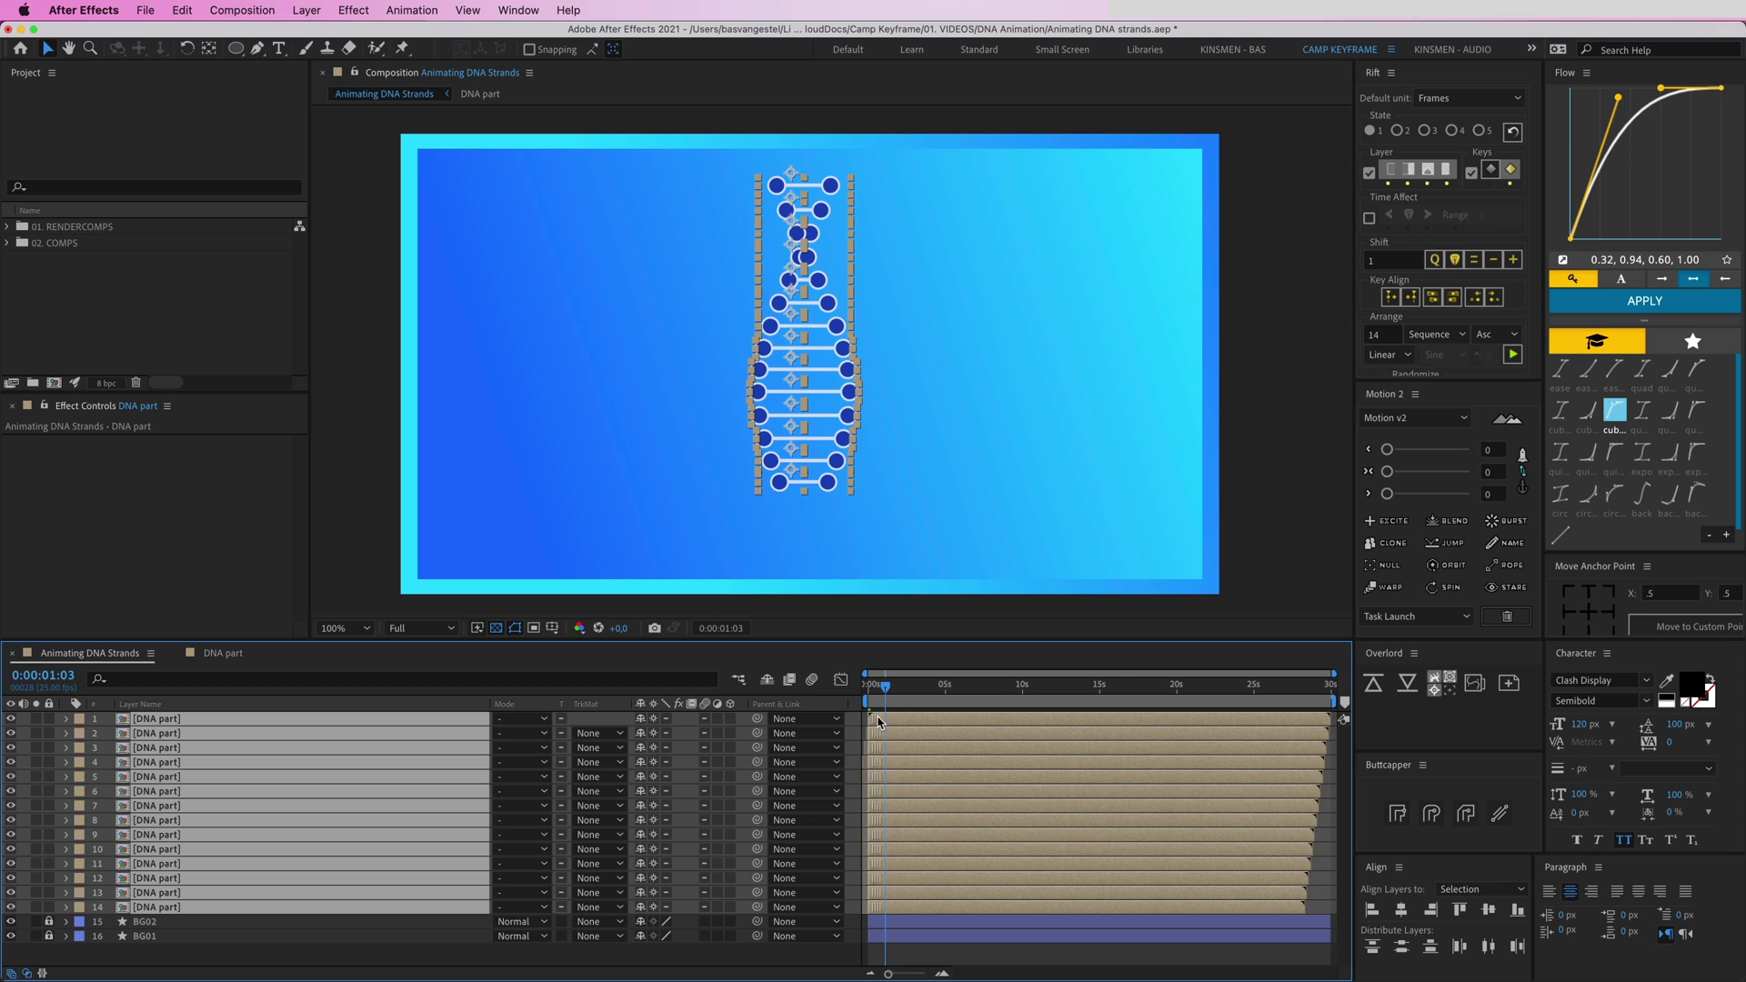
pyautogui.press('super+shift+c')
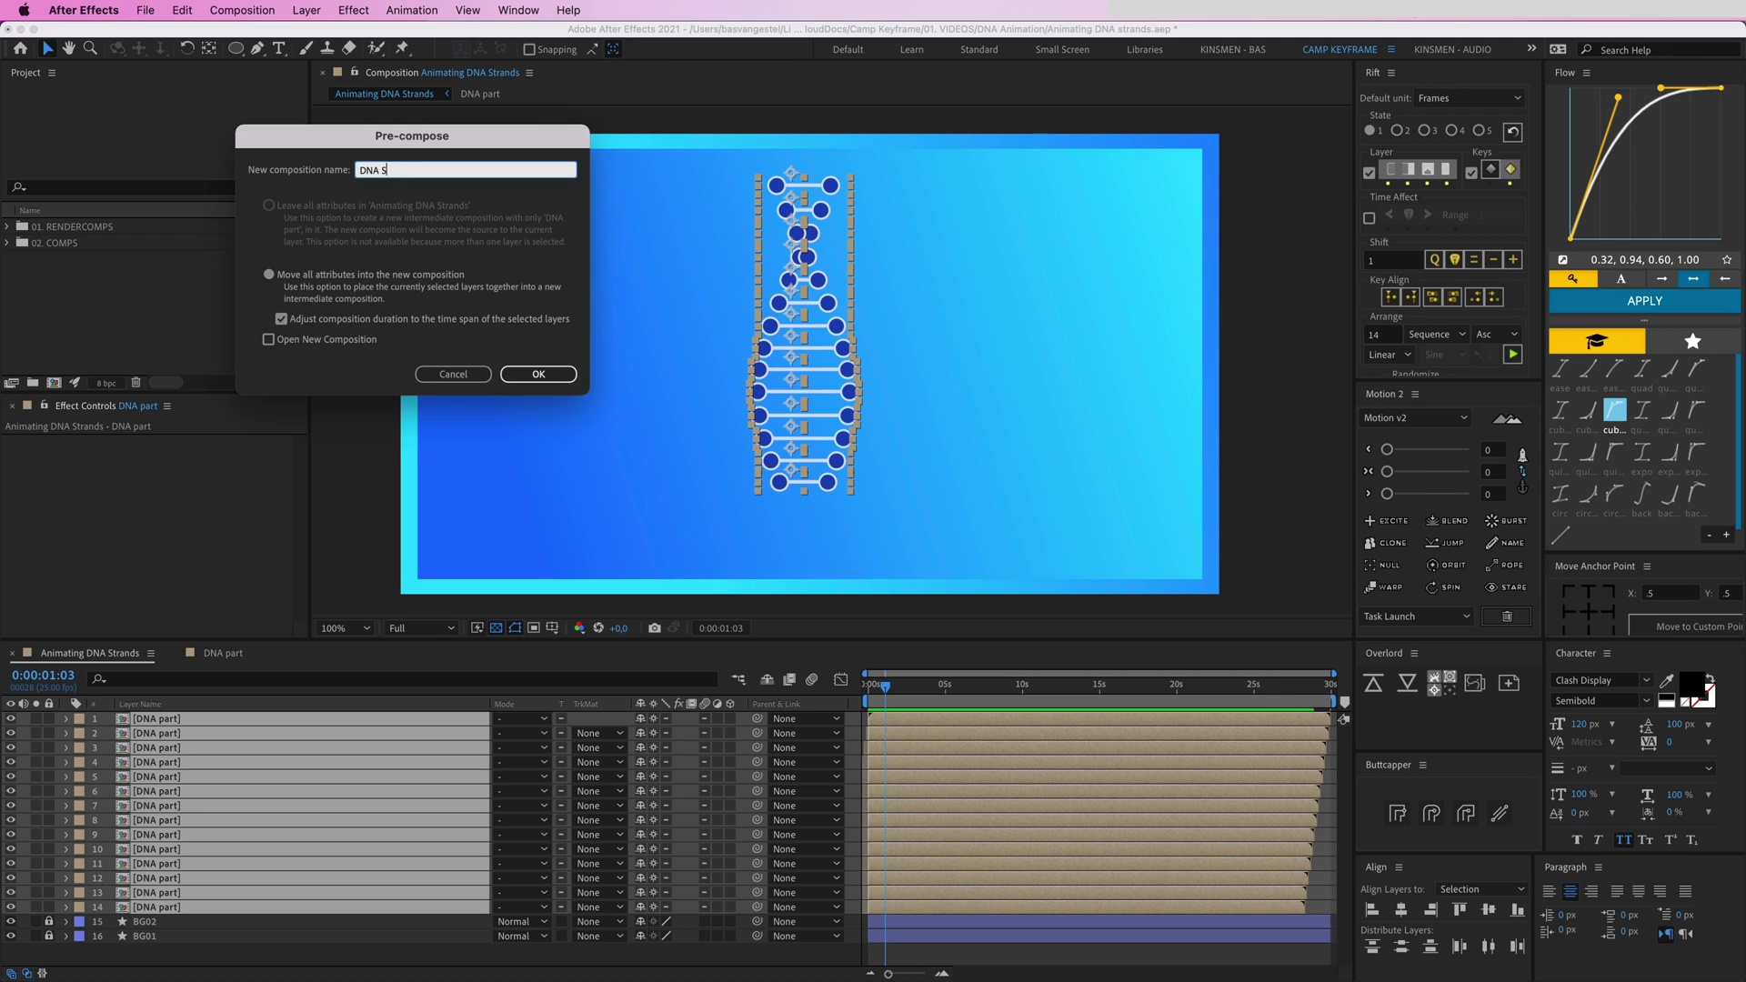
pyautogui.press('Return')
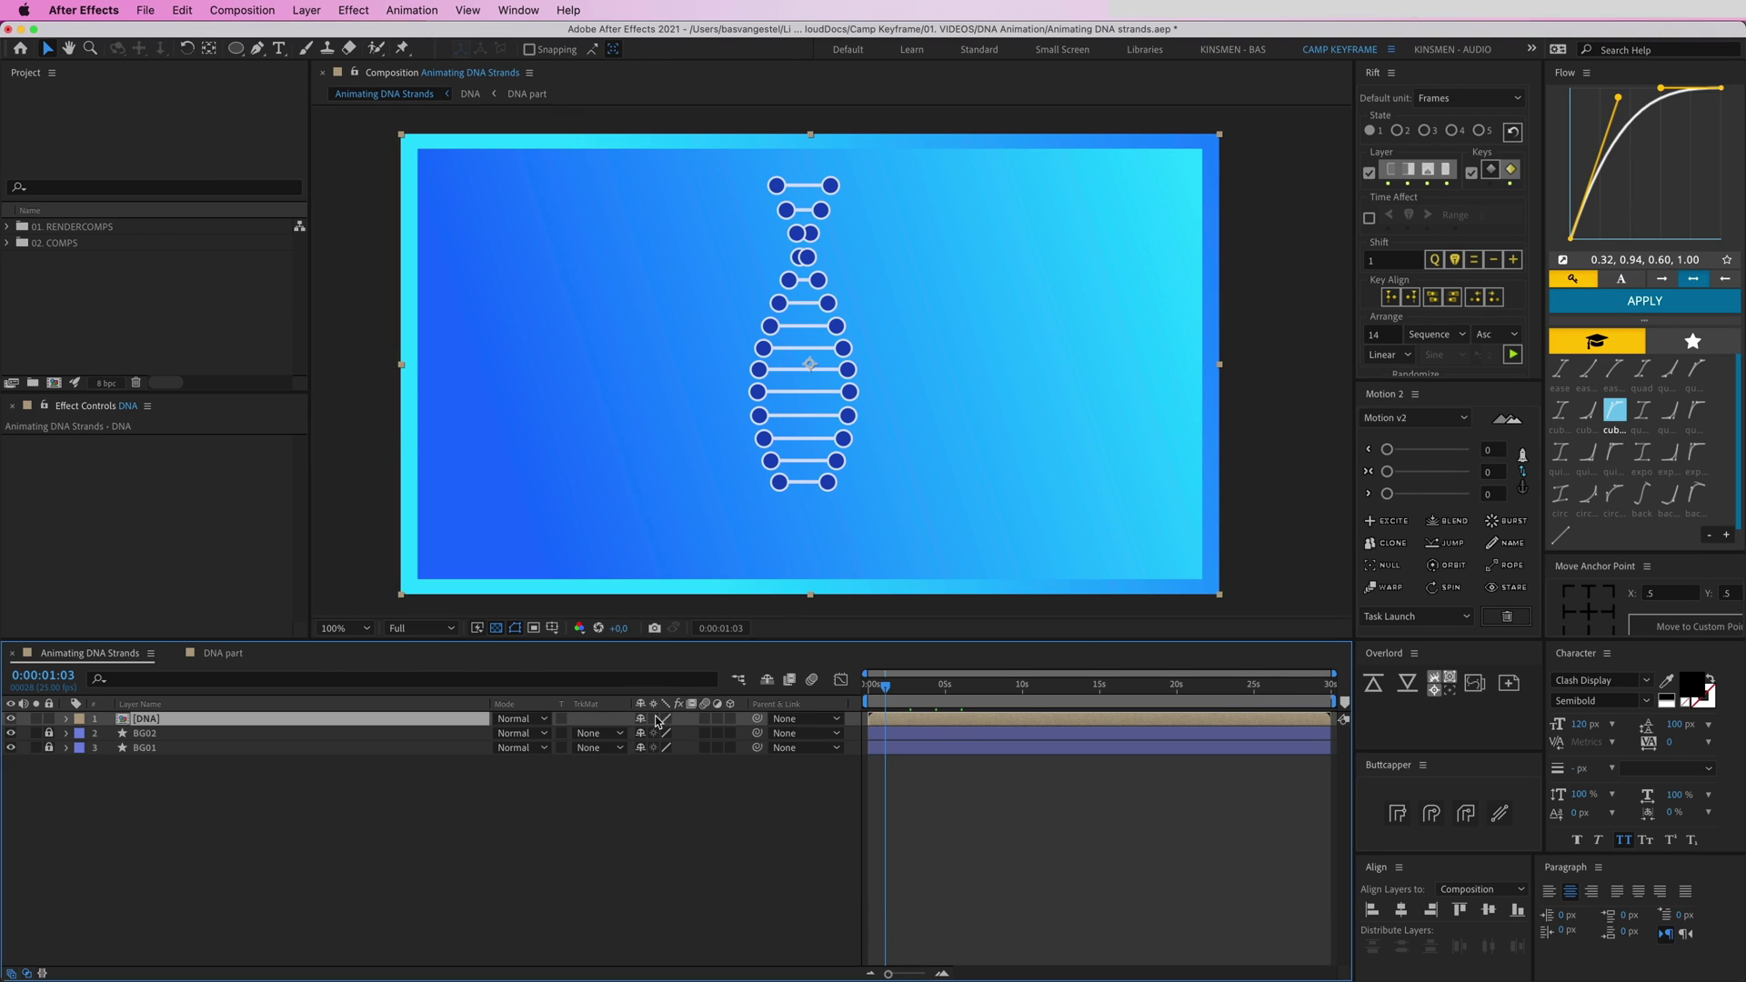
# Turn on Collapse Transformations for the DNA layer and place the strand enlarged and tilted along the frame's left side
pyautogui.moveTo(772, 417); pyautogui.dragTo(541, 432)
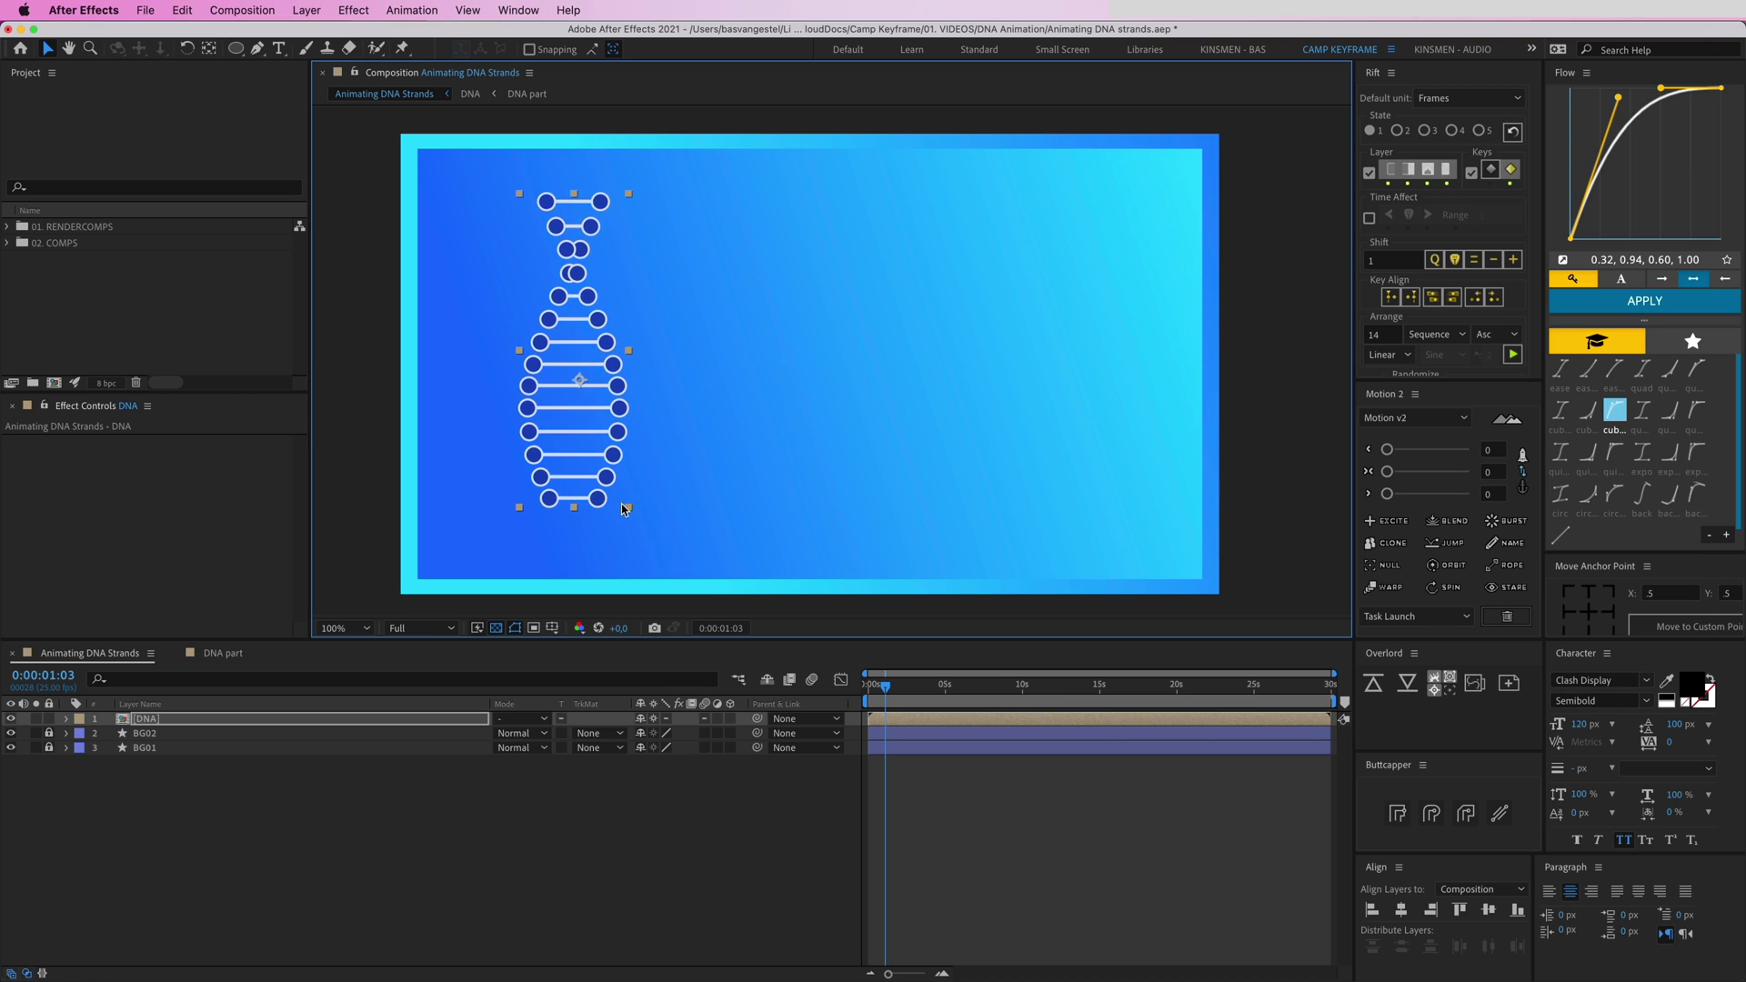
pyautogui.press('w')
pyautogui.moveTo(631, 514); pyautogui.dragTo(748, 577)
pyautogui.press('v')
# Duplicate the DNA strand and place the copy, smaller and tilted the opposite way, in the frame's lower-right corner
pyautogui.moveTo(658, 496); pyautogui.dragTo(1122, 630)
pyautogui.press('super+d')
pyautogui.press('w')
pyautogui.press('v')
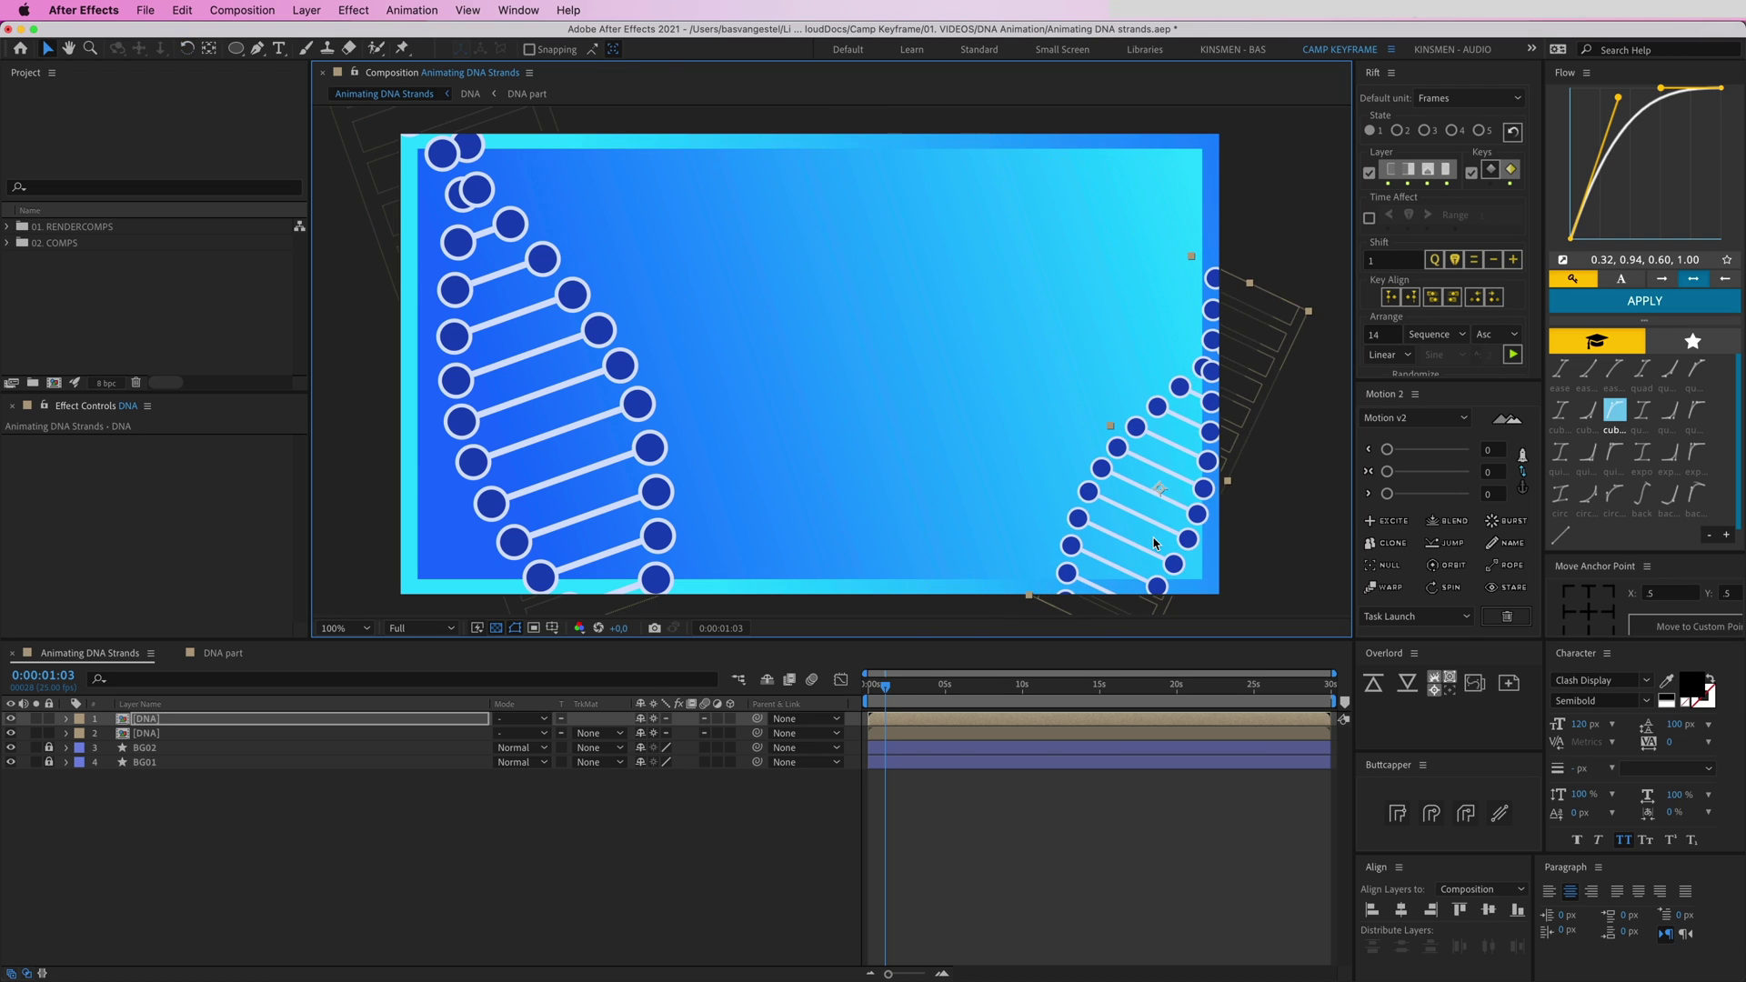
# Duplicate the smaller strand, rotate the copy to lie nearly horizontal, move it to the frame's upper-right corner, and preview the animation
pyautogui.press('super+d')
pyautogui.moveTo(1150, 543); pyautogui.dragTo(934, 342)
pyautogui.press('w')
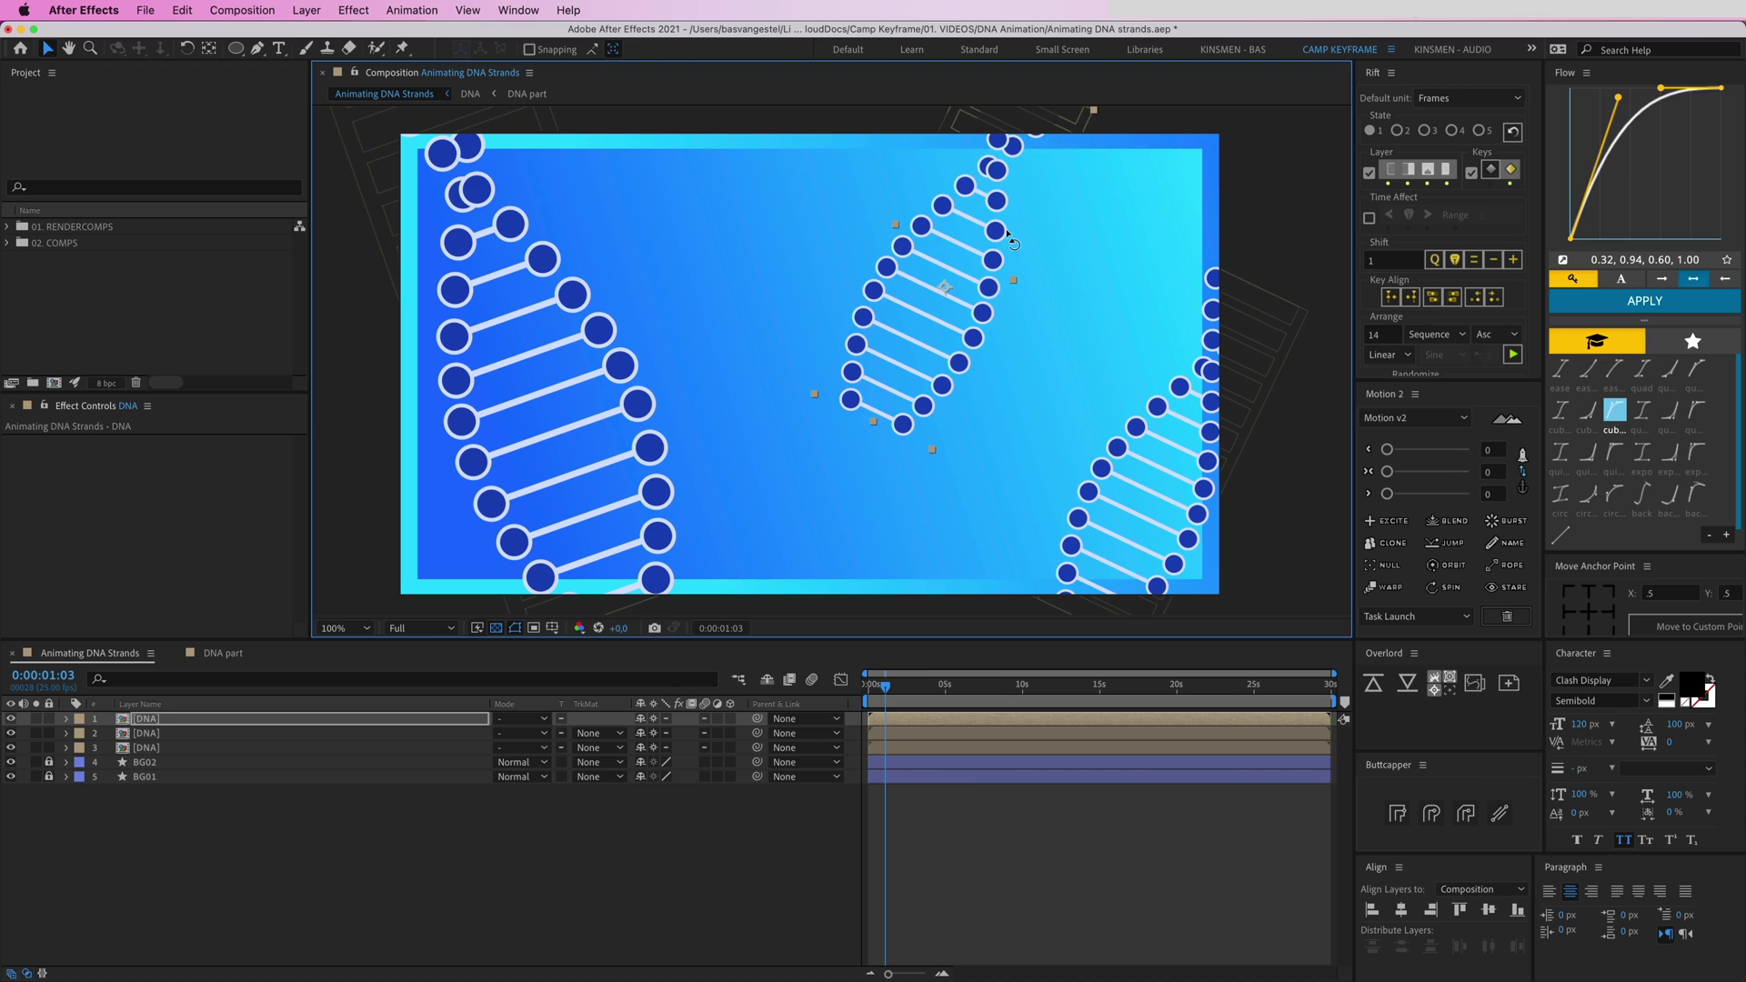
pyautogui.moveTo(1006, 234); pyautogui.dragTo(1025, 362)
pyautogui.press('v')
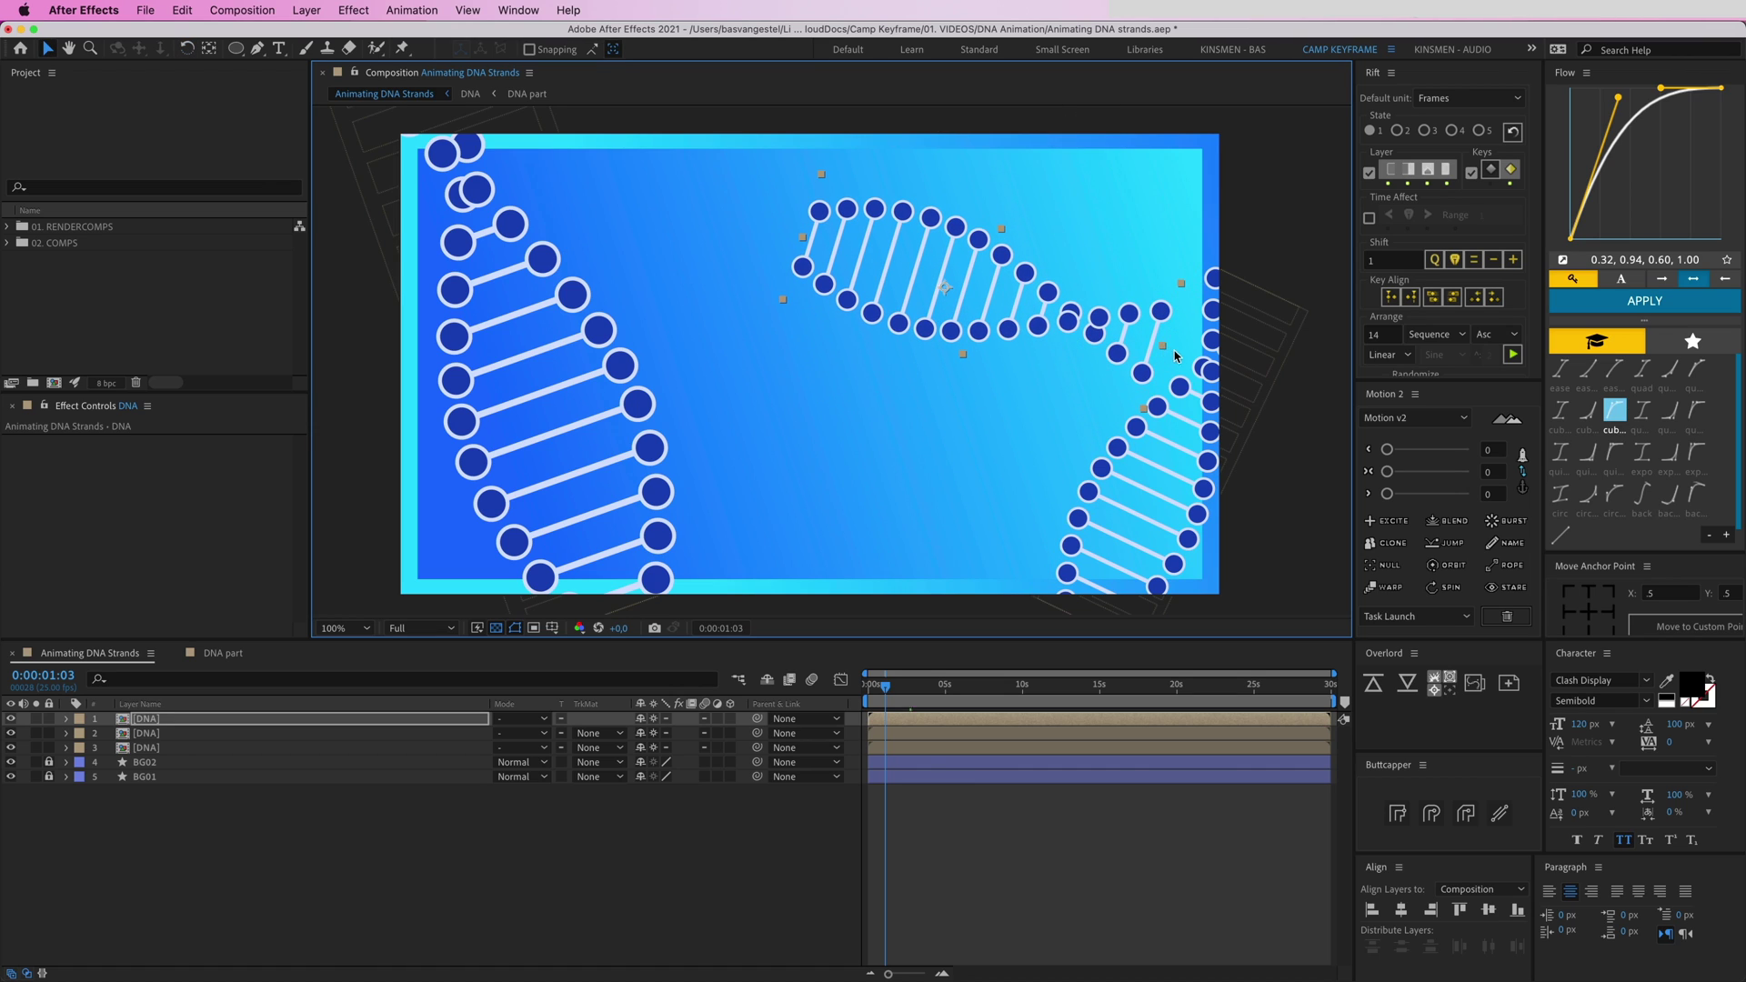
pyautogui.moveTo(1164, 347); pyautogui.dragTo(1219, 159)
pyautogui.press('space')
pyautogui.press('space')
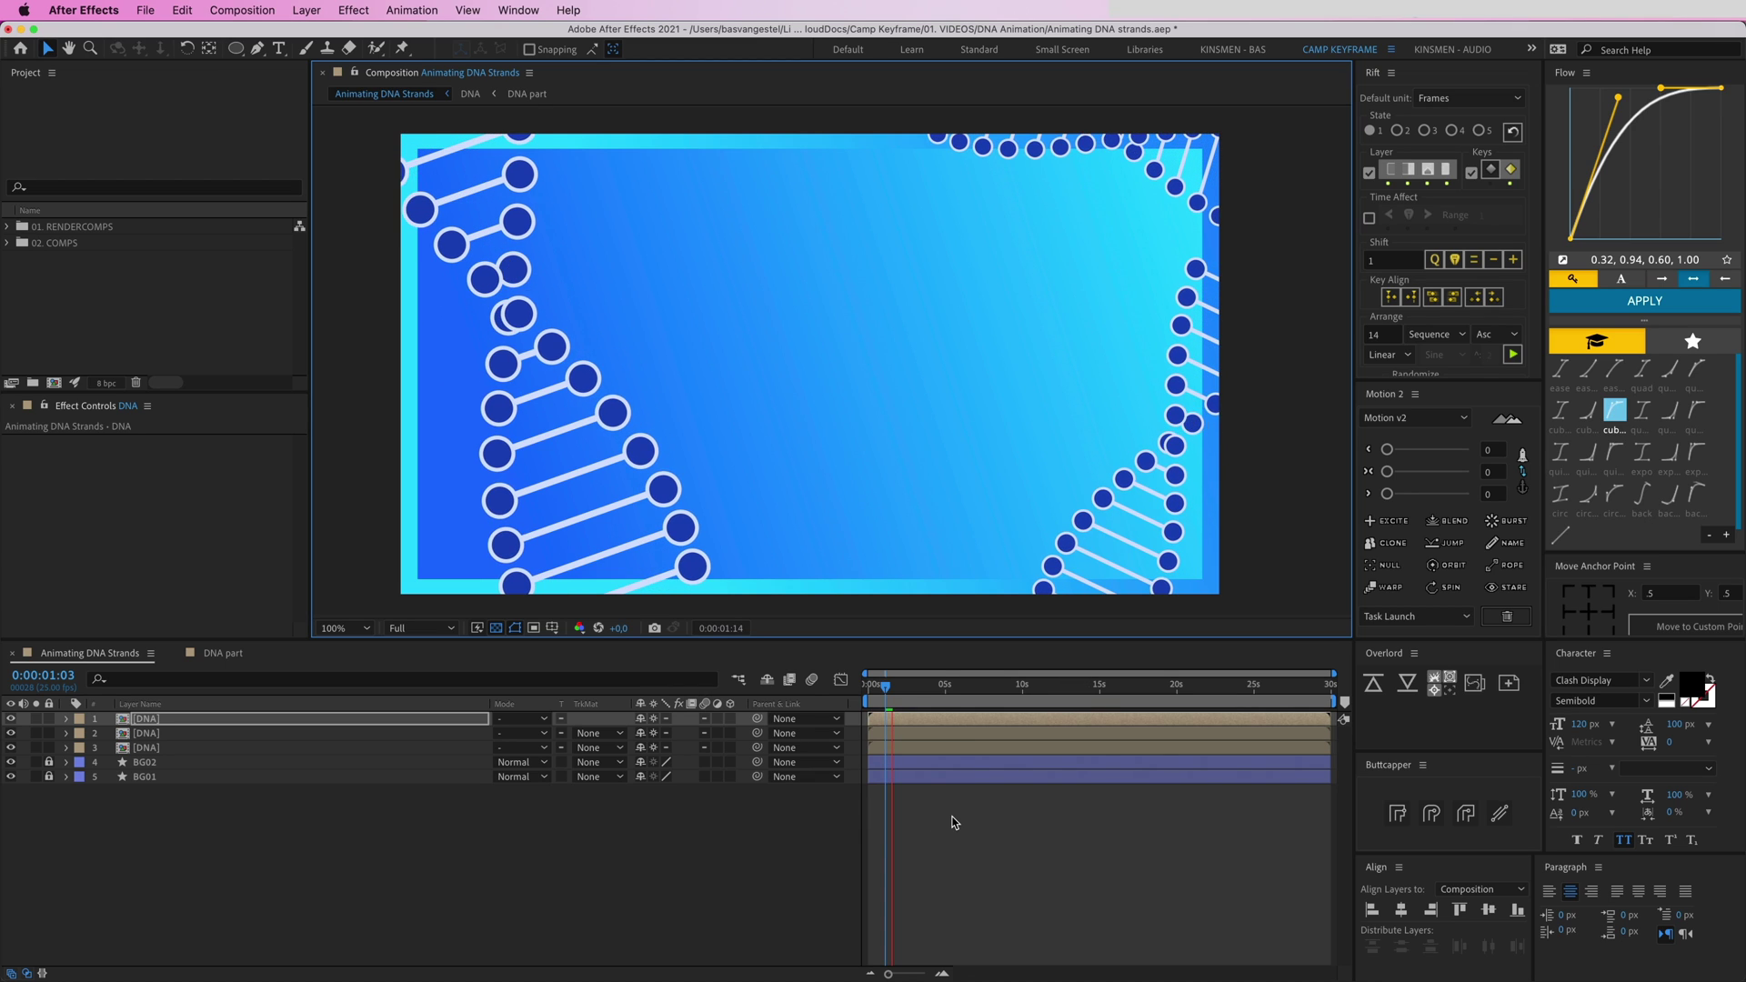
# Move the lower-right DNA strand into the open area right of the frame's centre and preview the composition
pyautogui.click(930, 412)
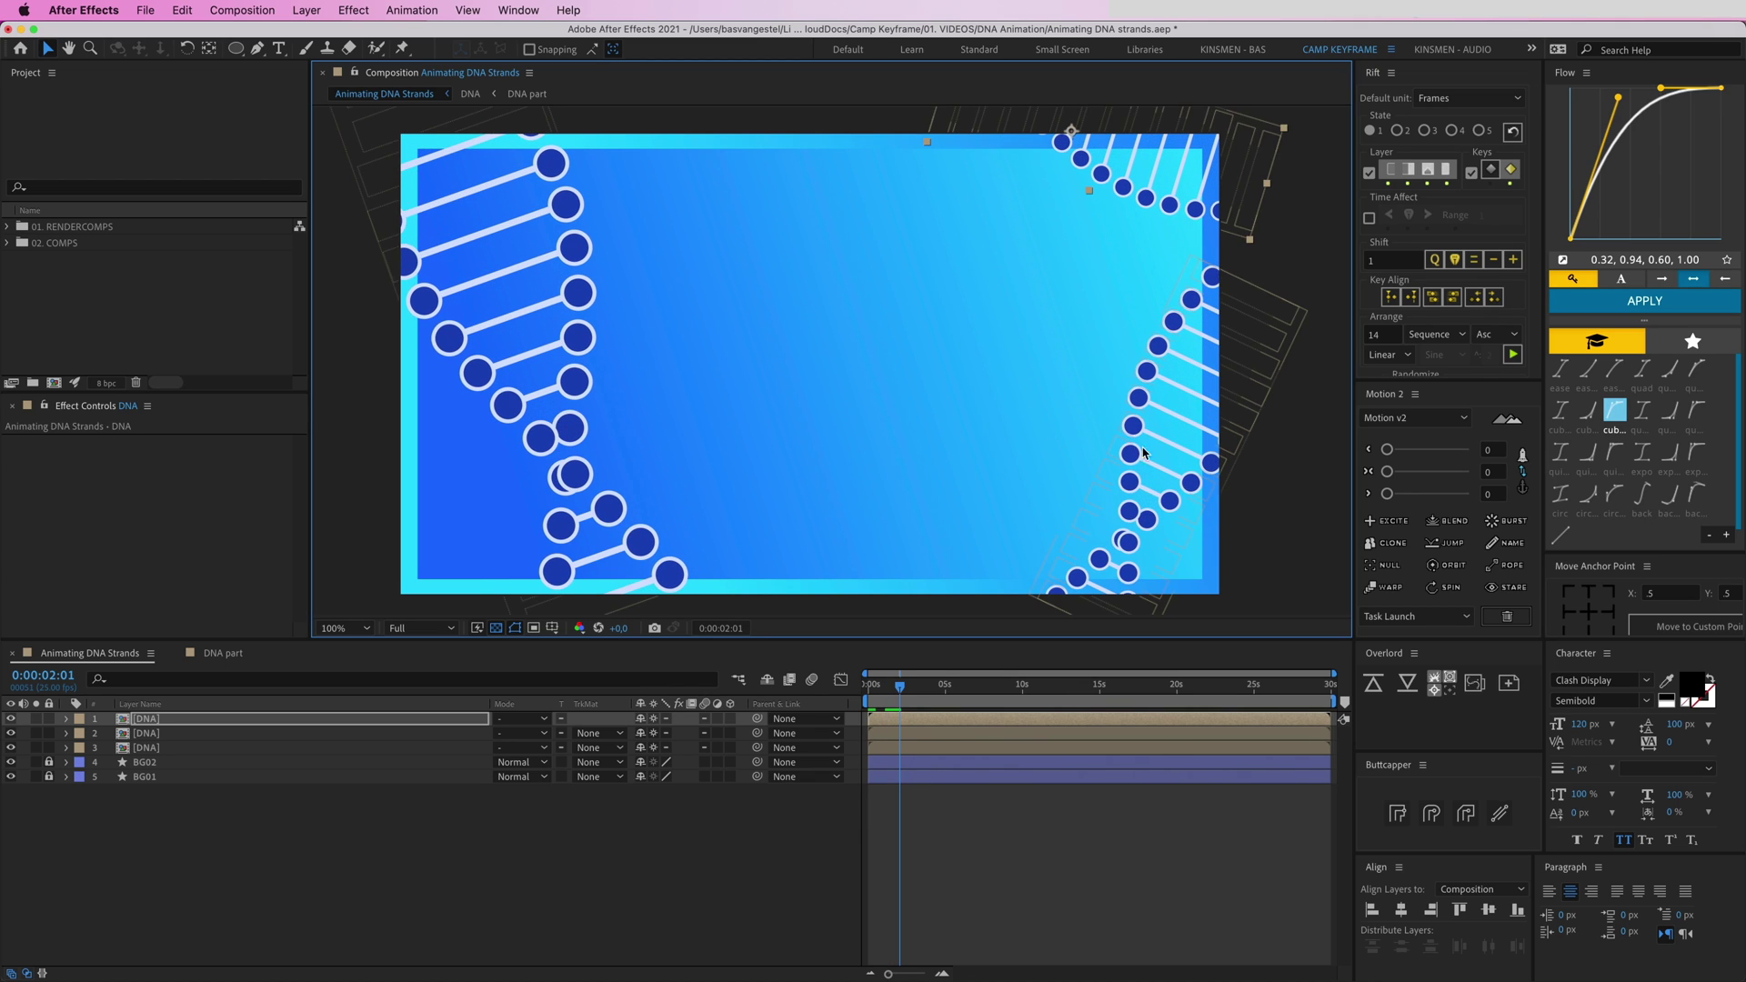
pyautogui.moveTo(929, 413); pyautogui.dragTo(891, 407)
pyautogui.press('space')
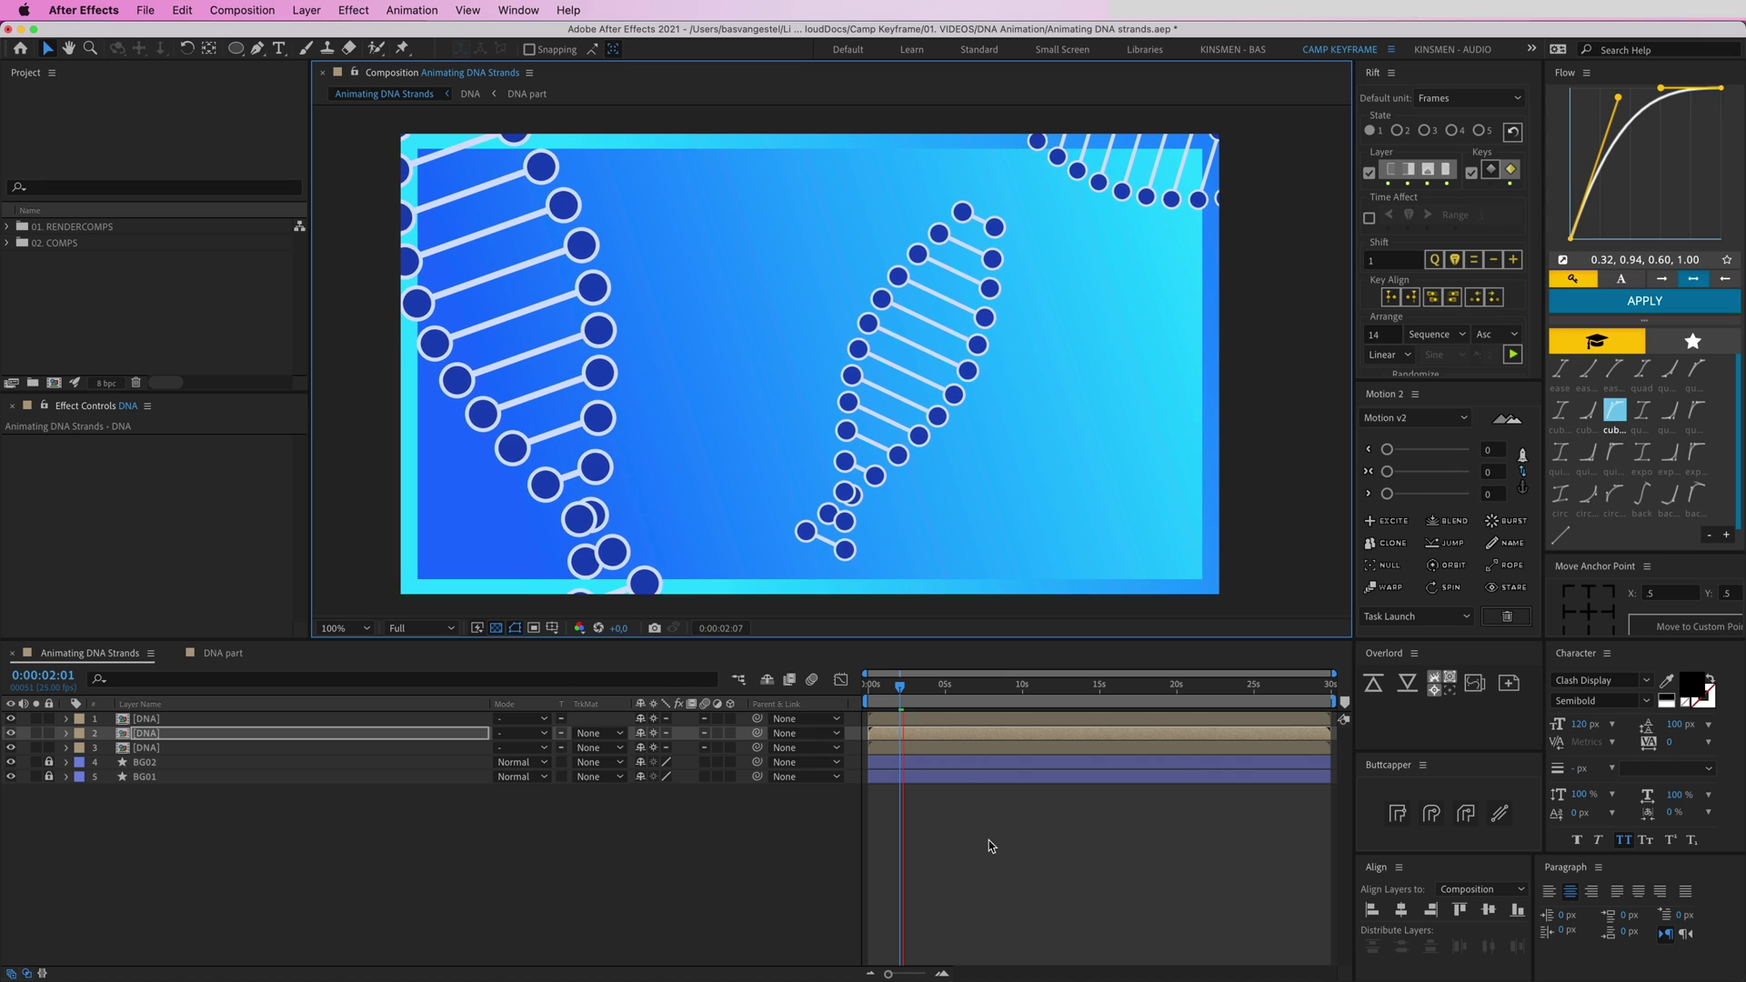